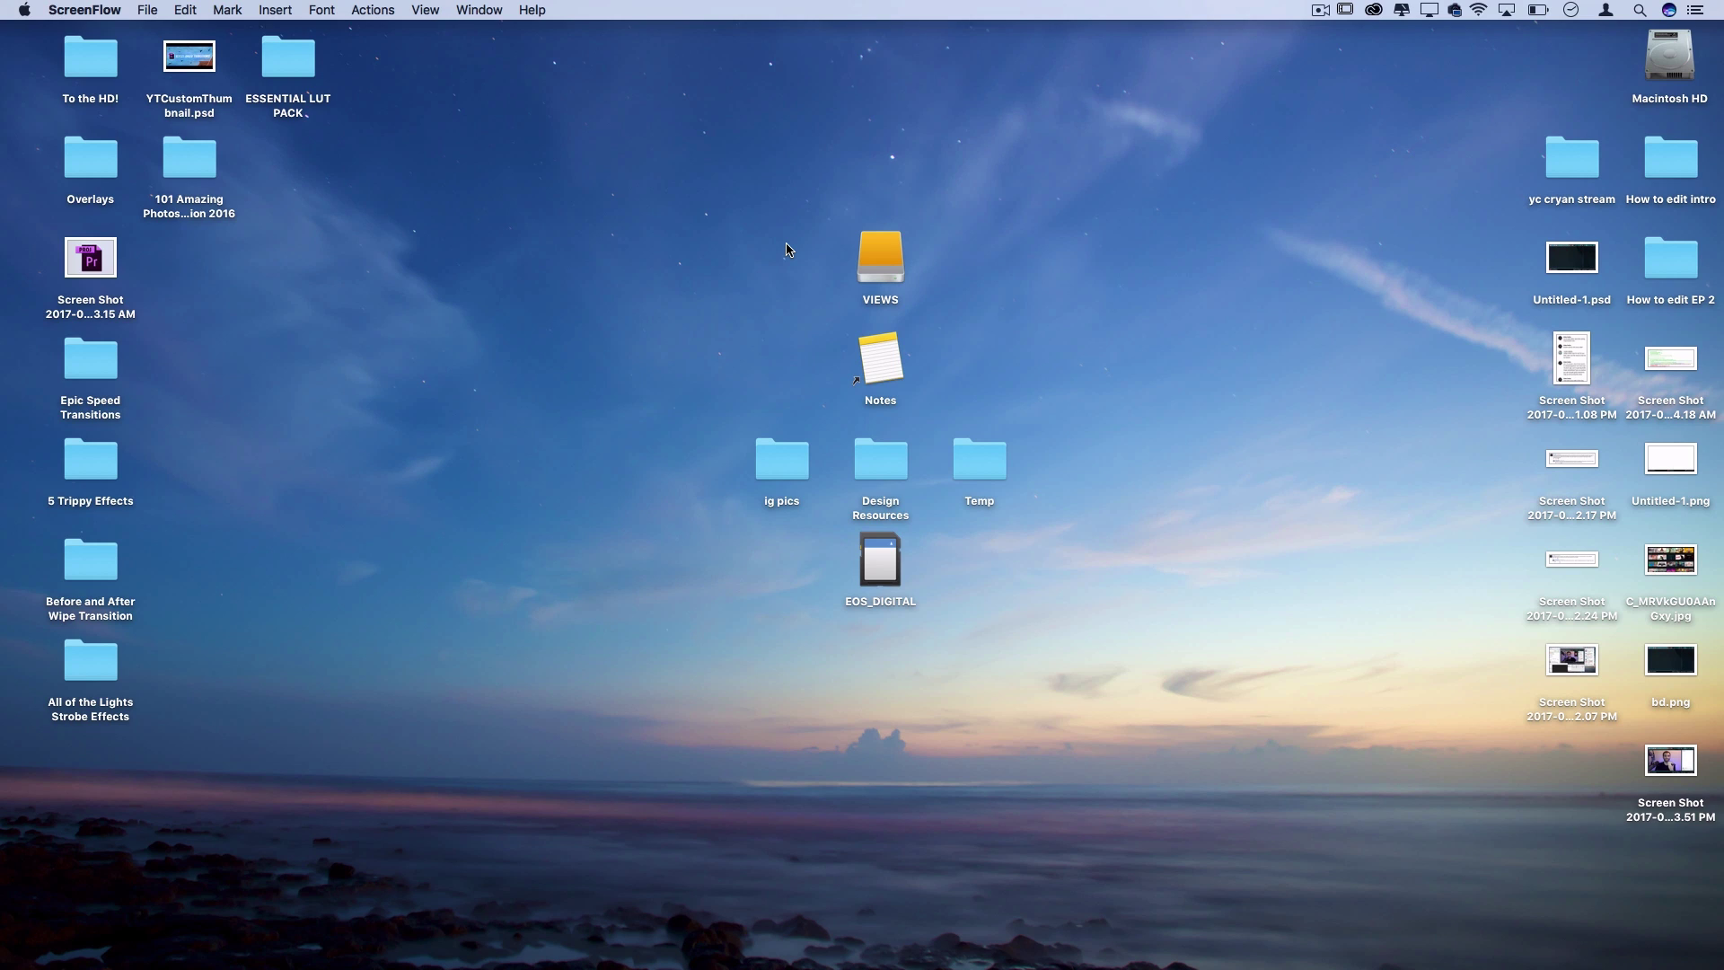
Step: Launch Premiere Pro from the Dock and start a new project from the Start screen
mouse_move(799, 965)
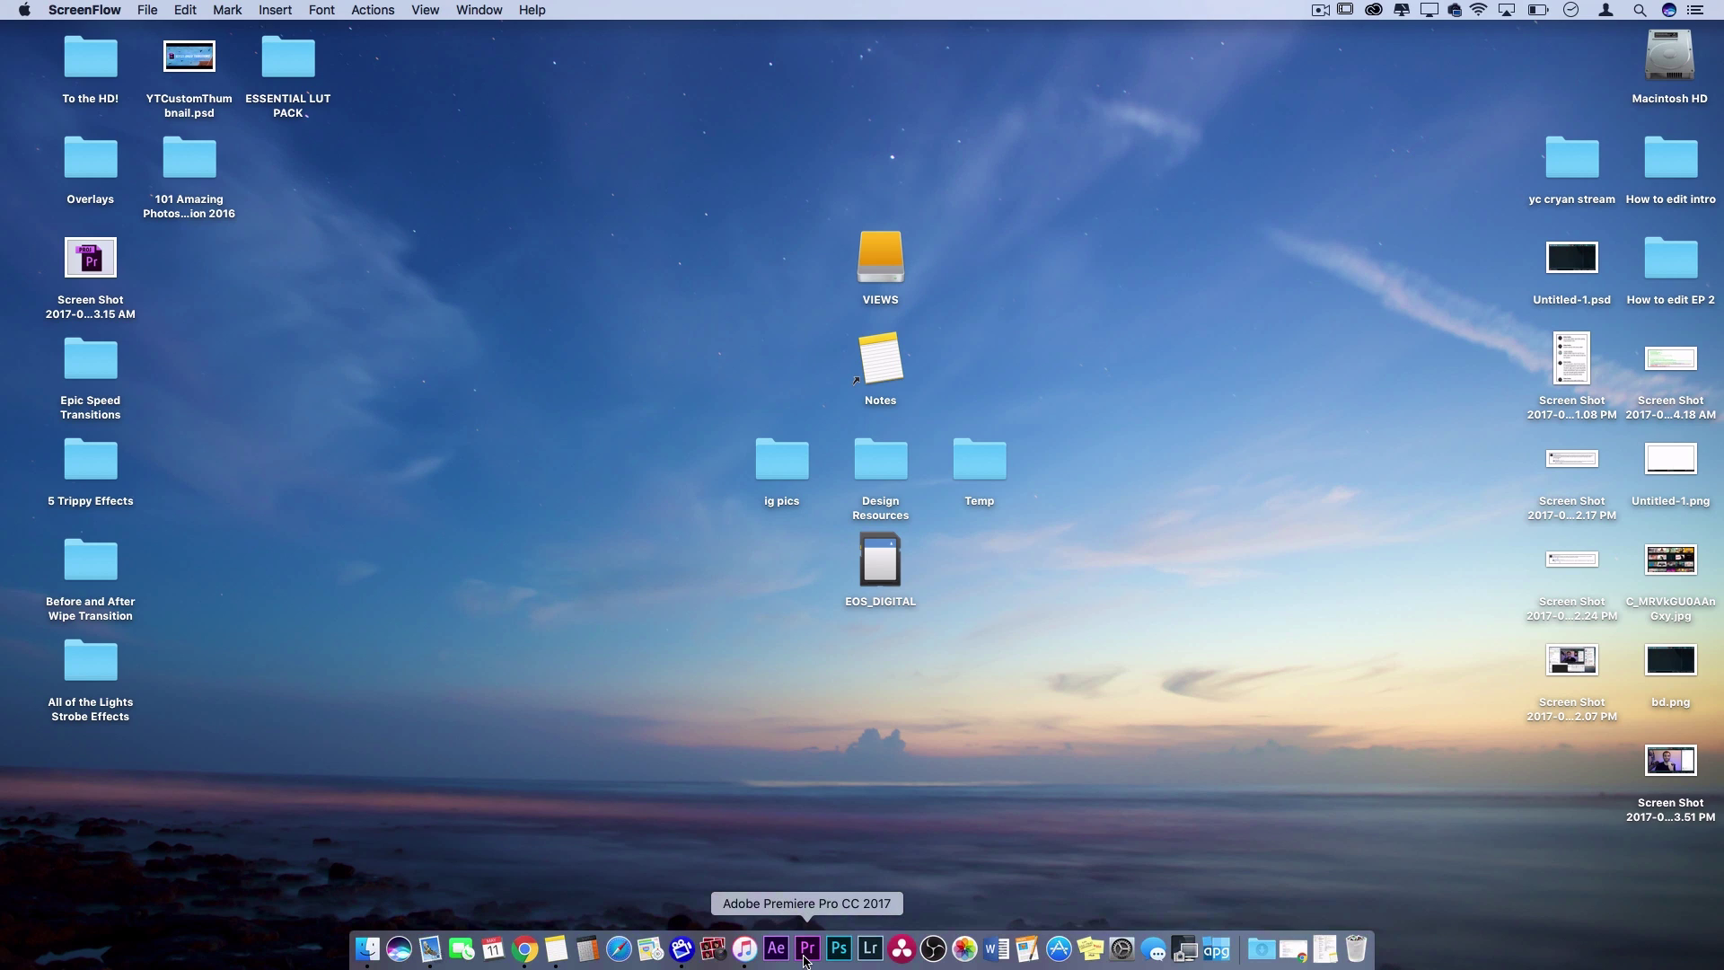
click(805, 949)
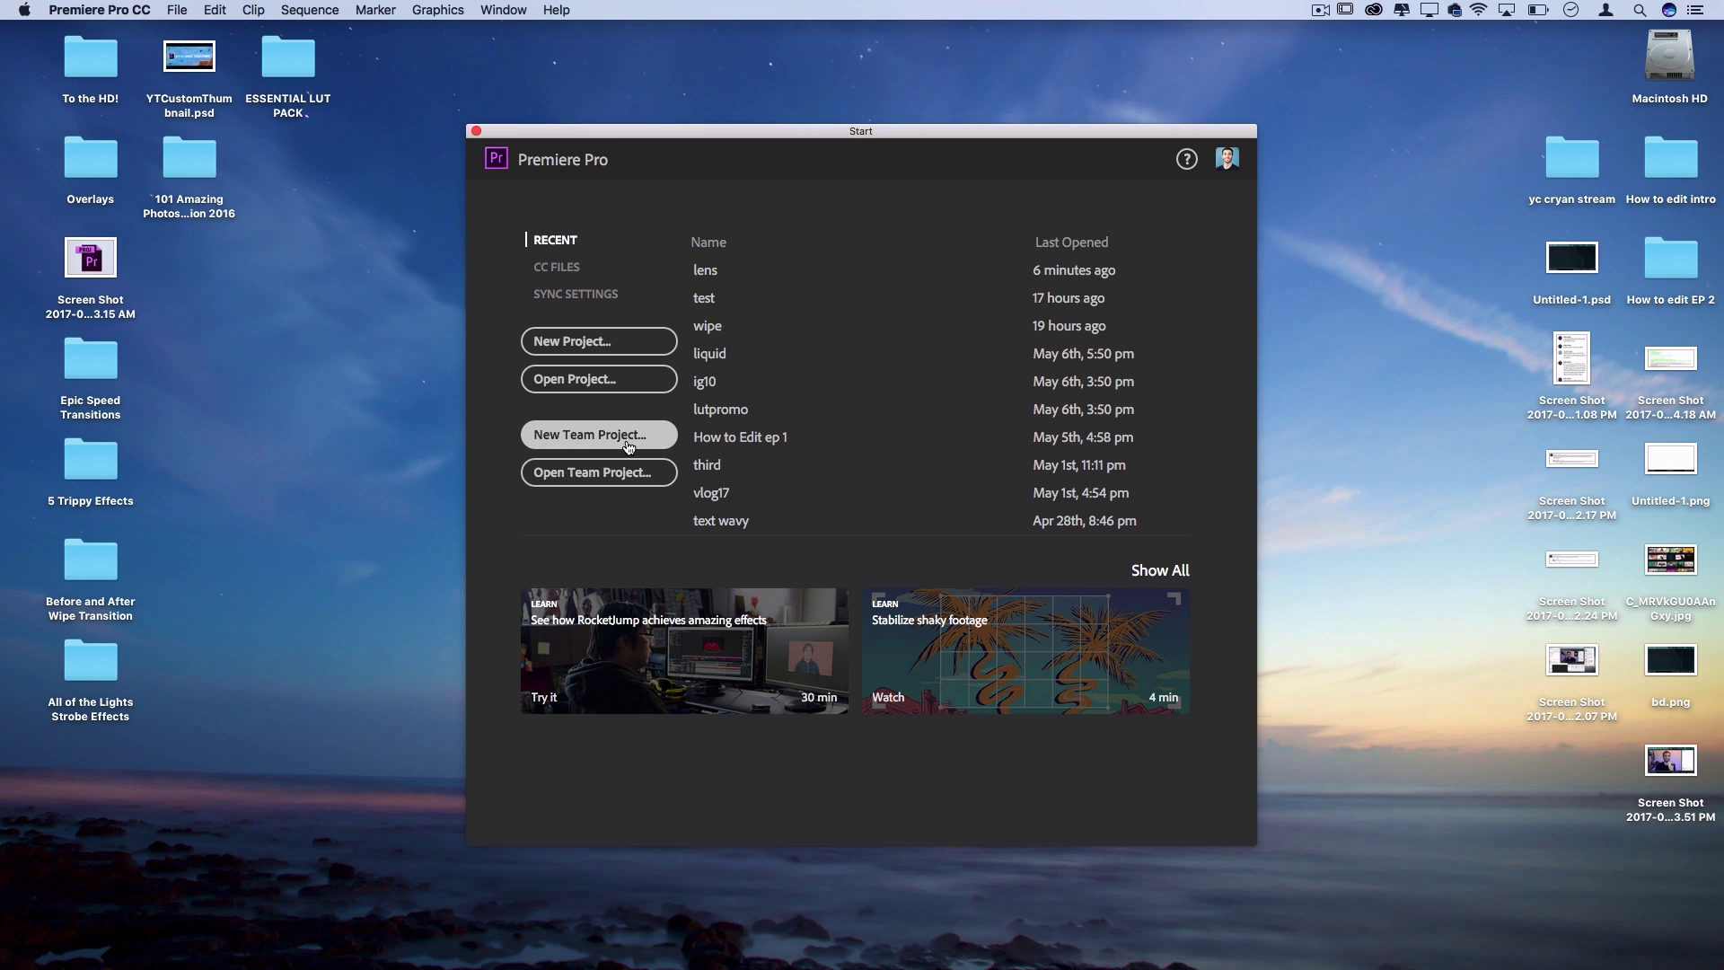
click(583, 345)
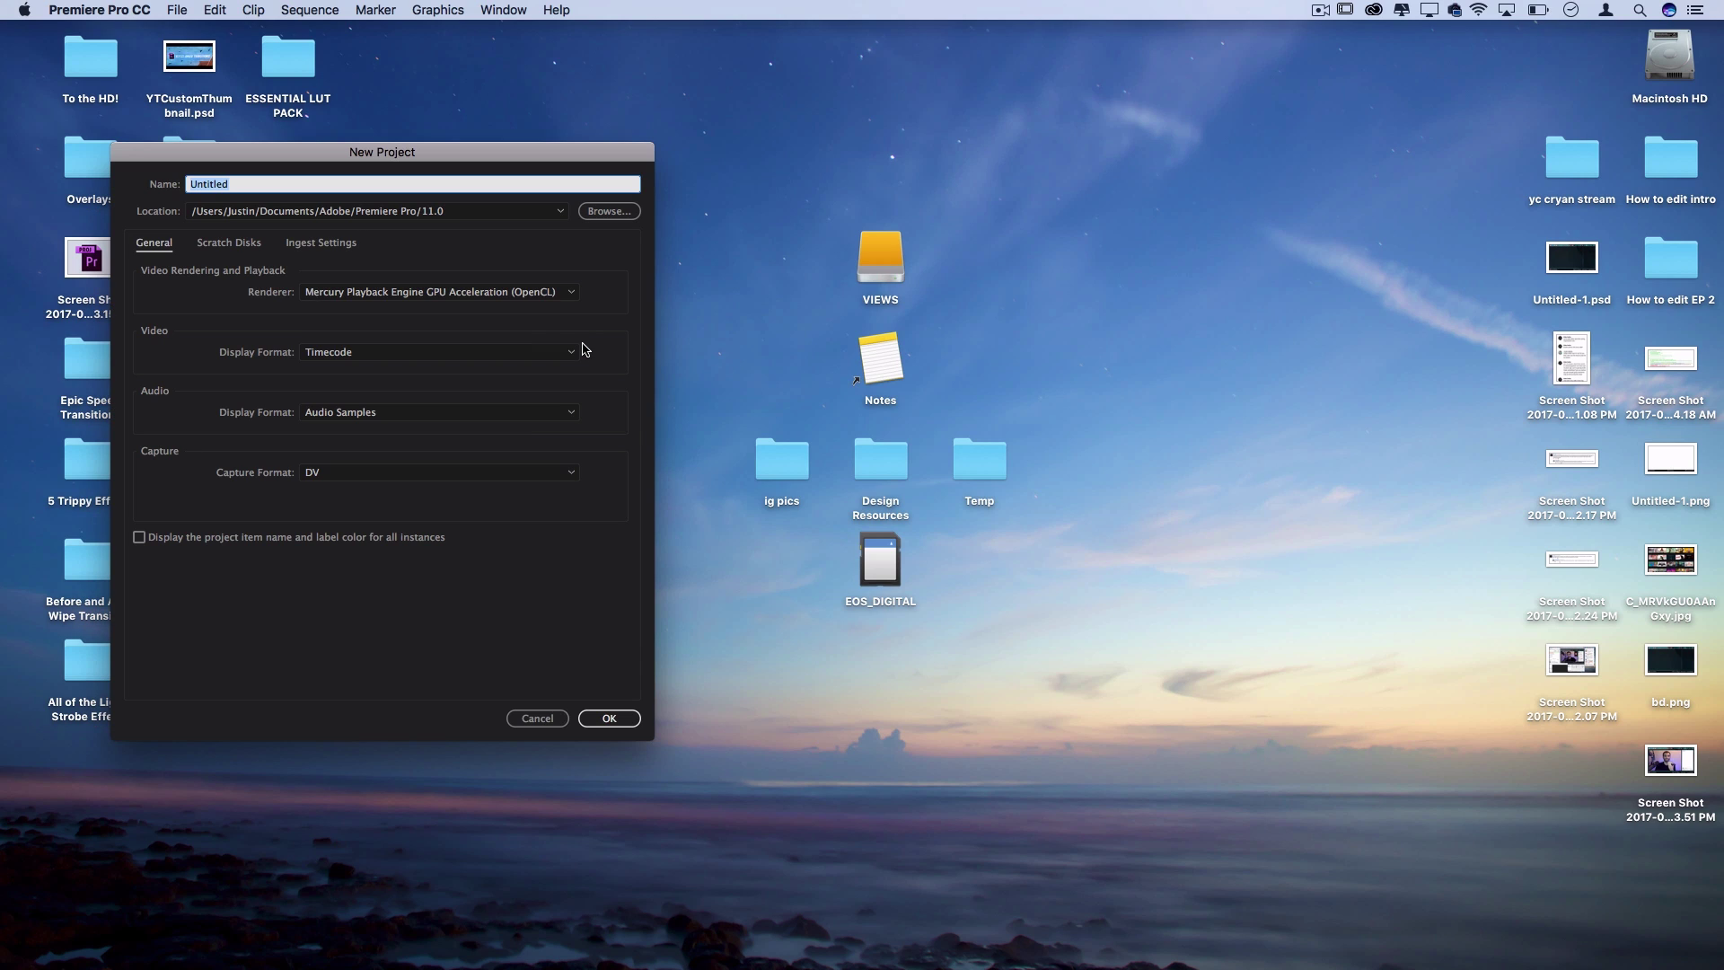
Step: Create the project 'How to edit 3', keeping Timecode as the video display format
drag(441, 155, 913, 164)
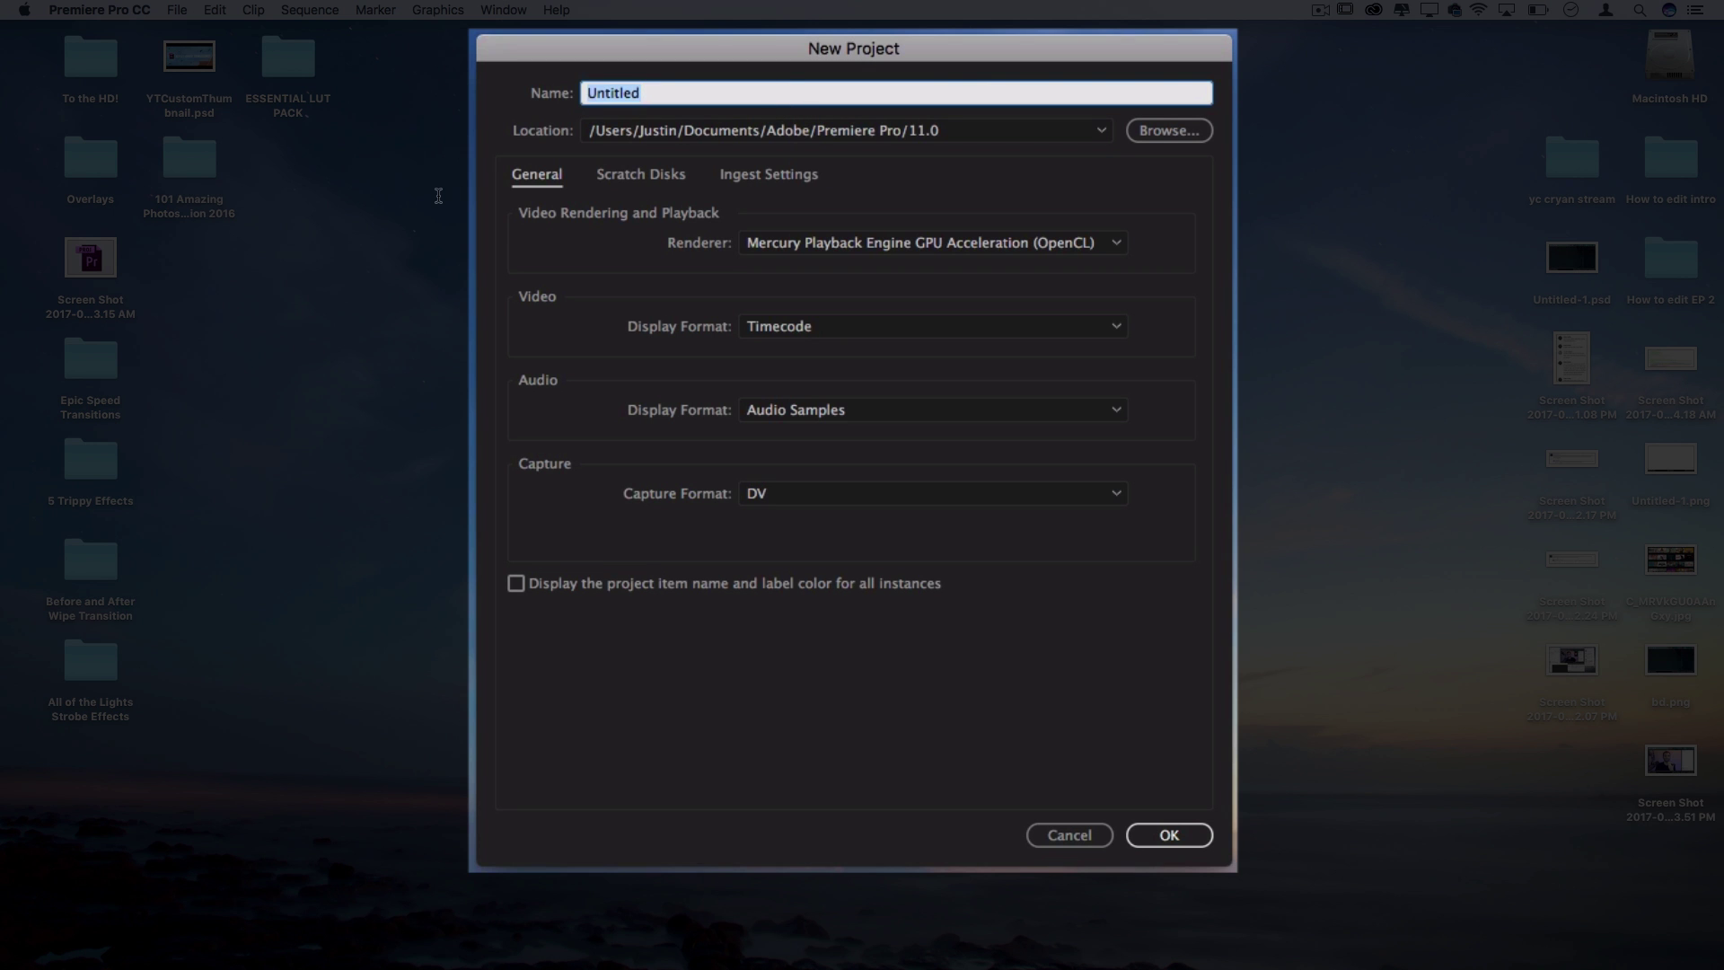
text(How to edit 3)
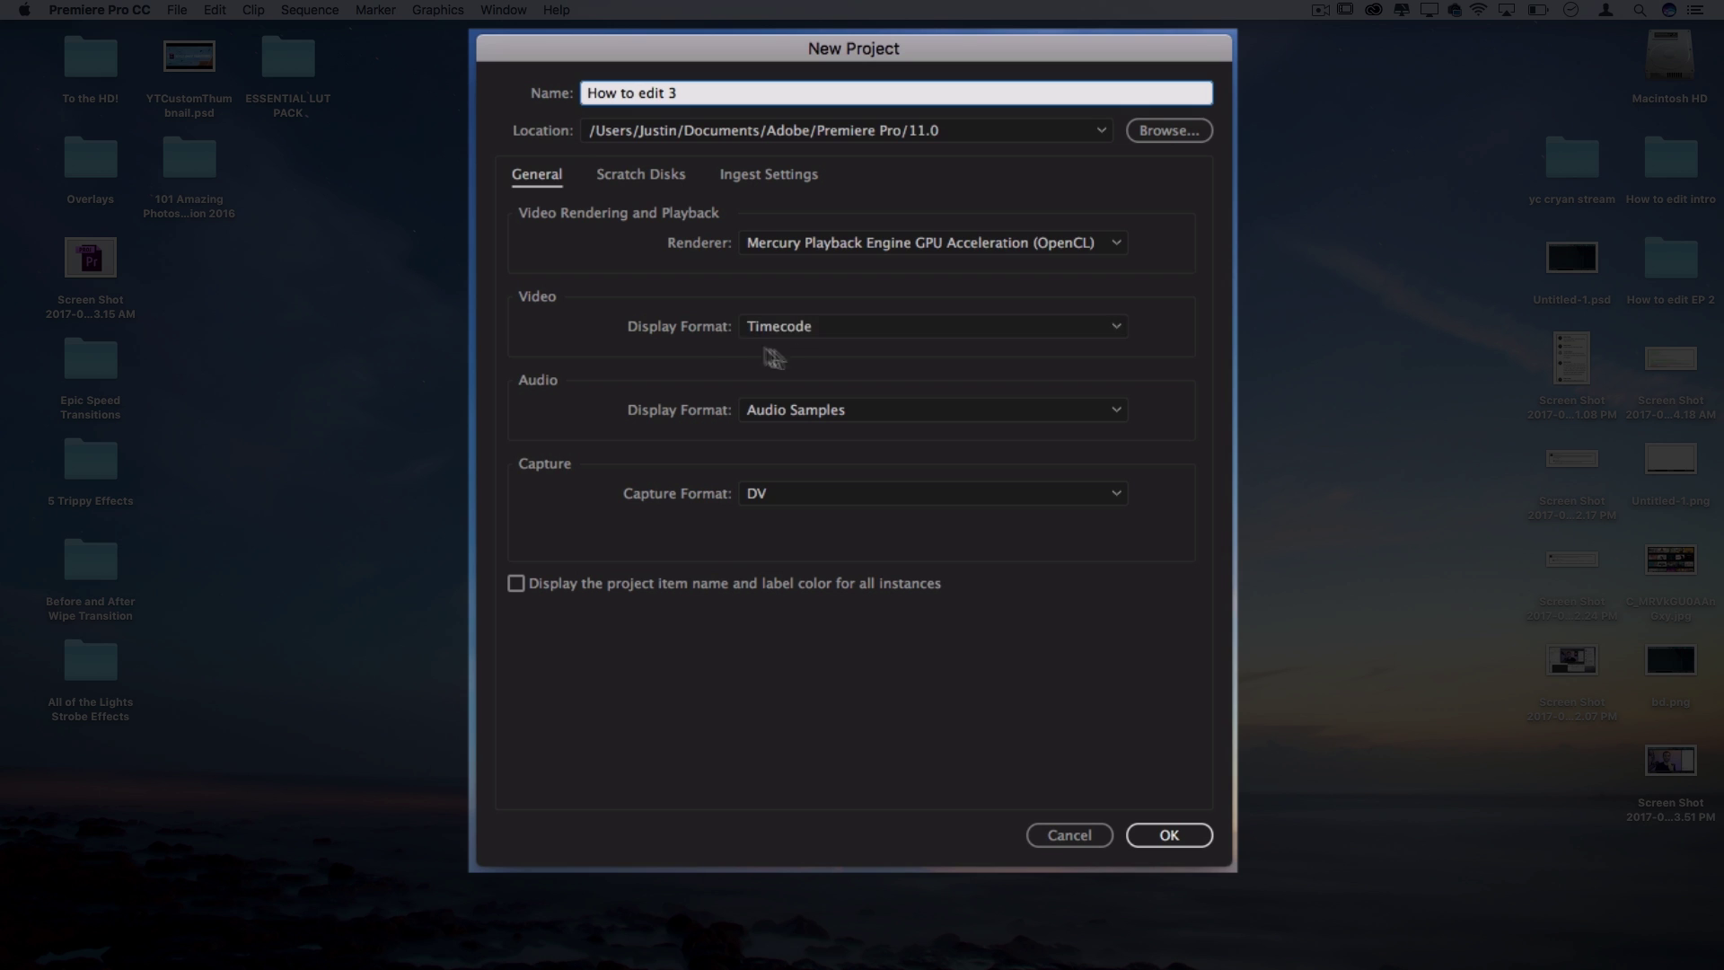
click(655, 184)
click(537, 174)
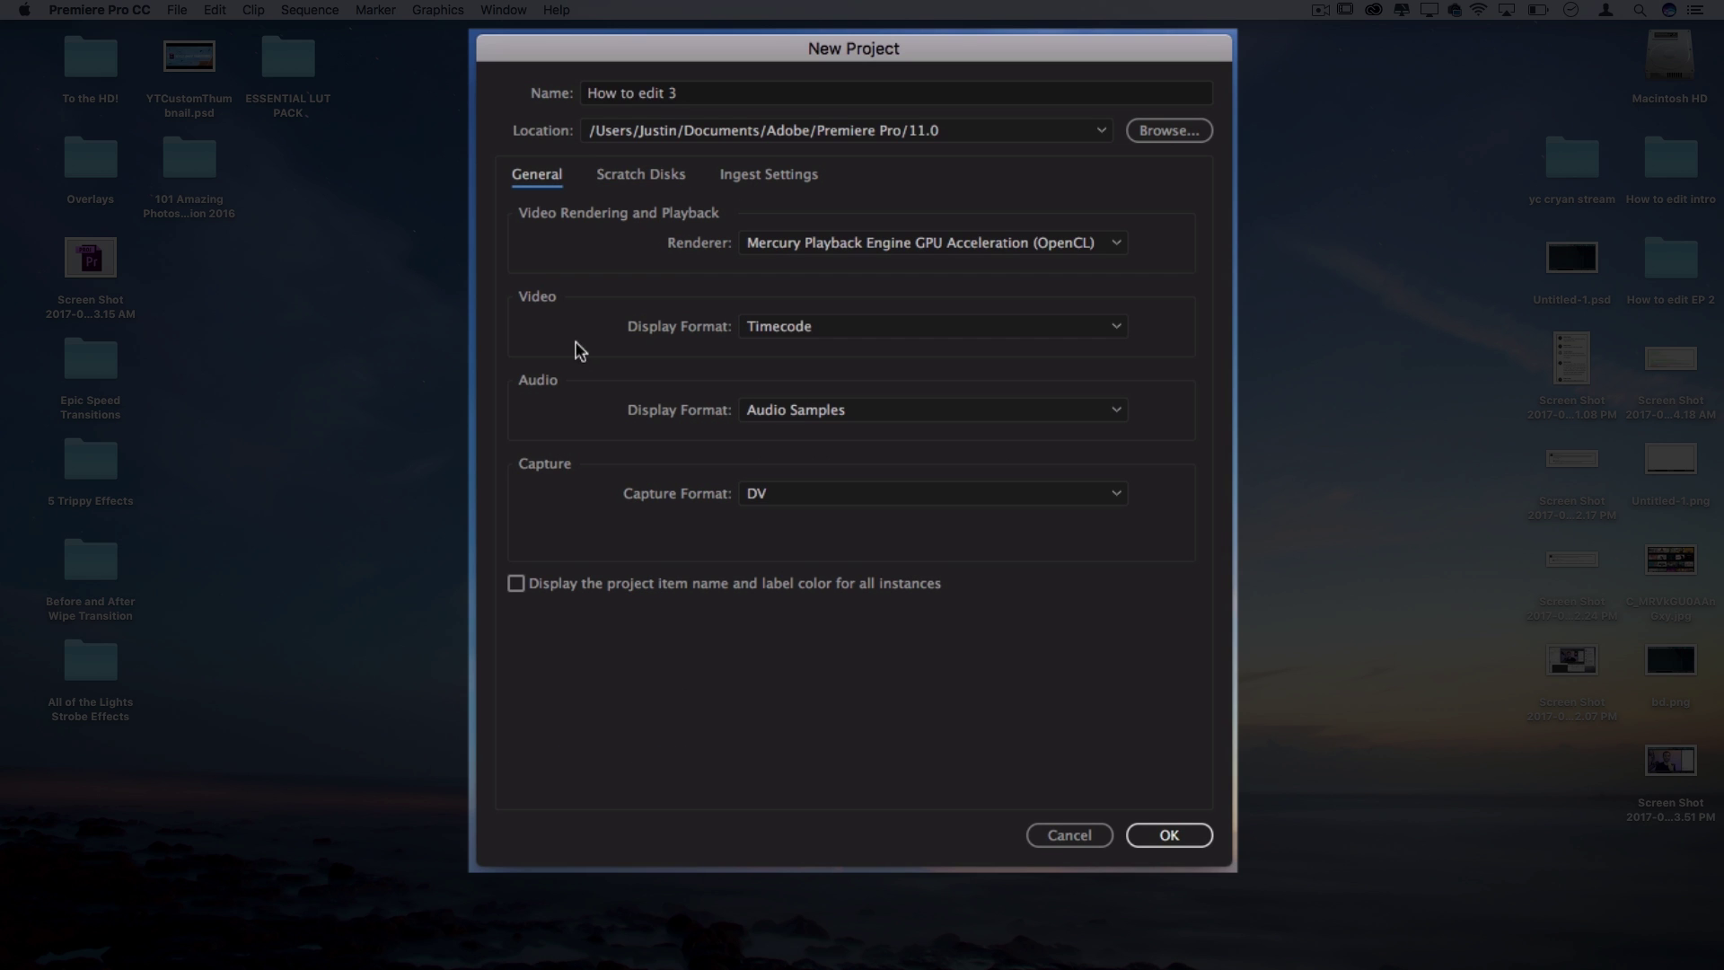
click(780, 328)
click(783, 330)
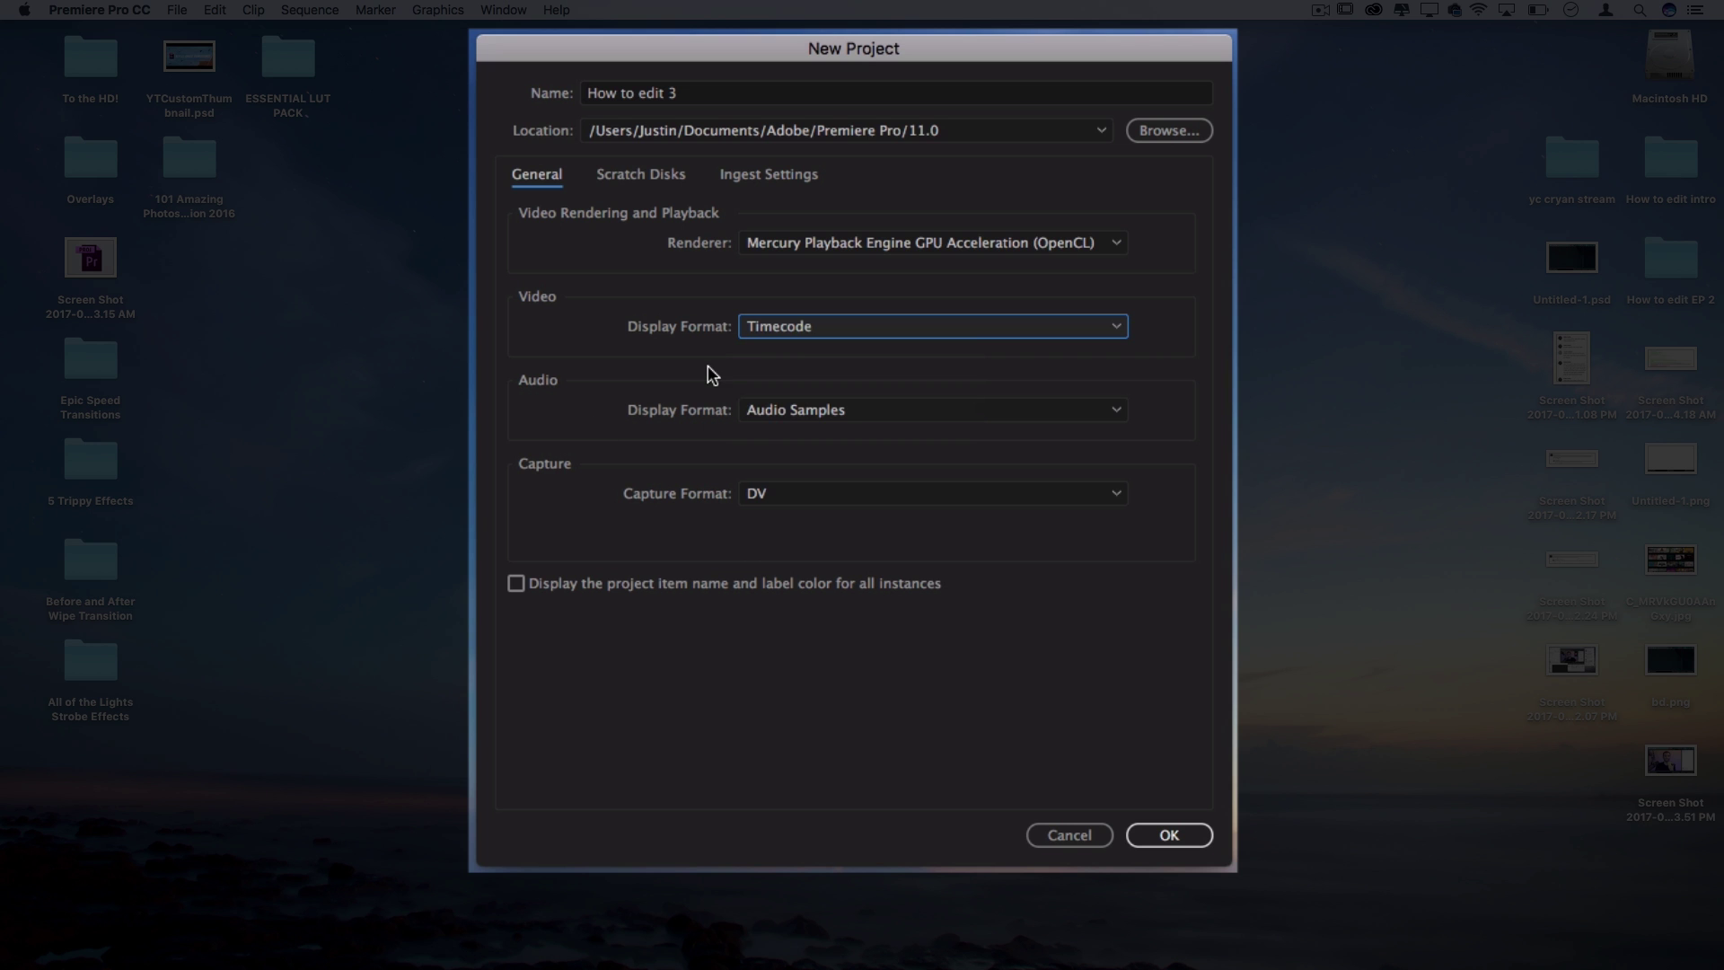
key(Return)
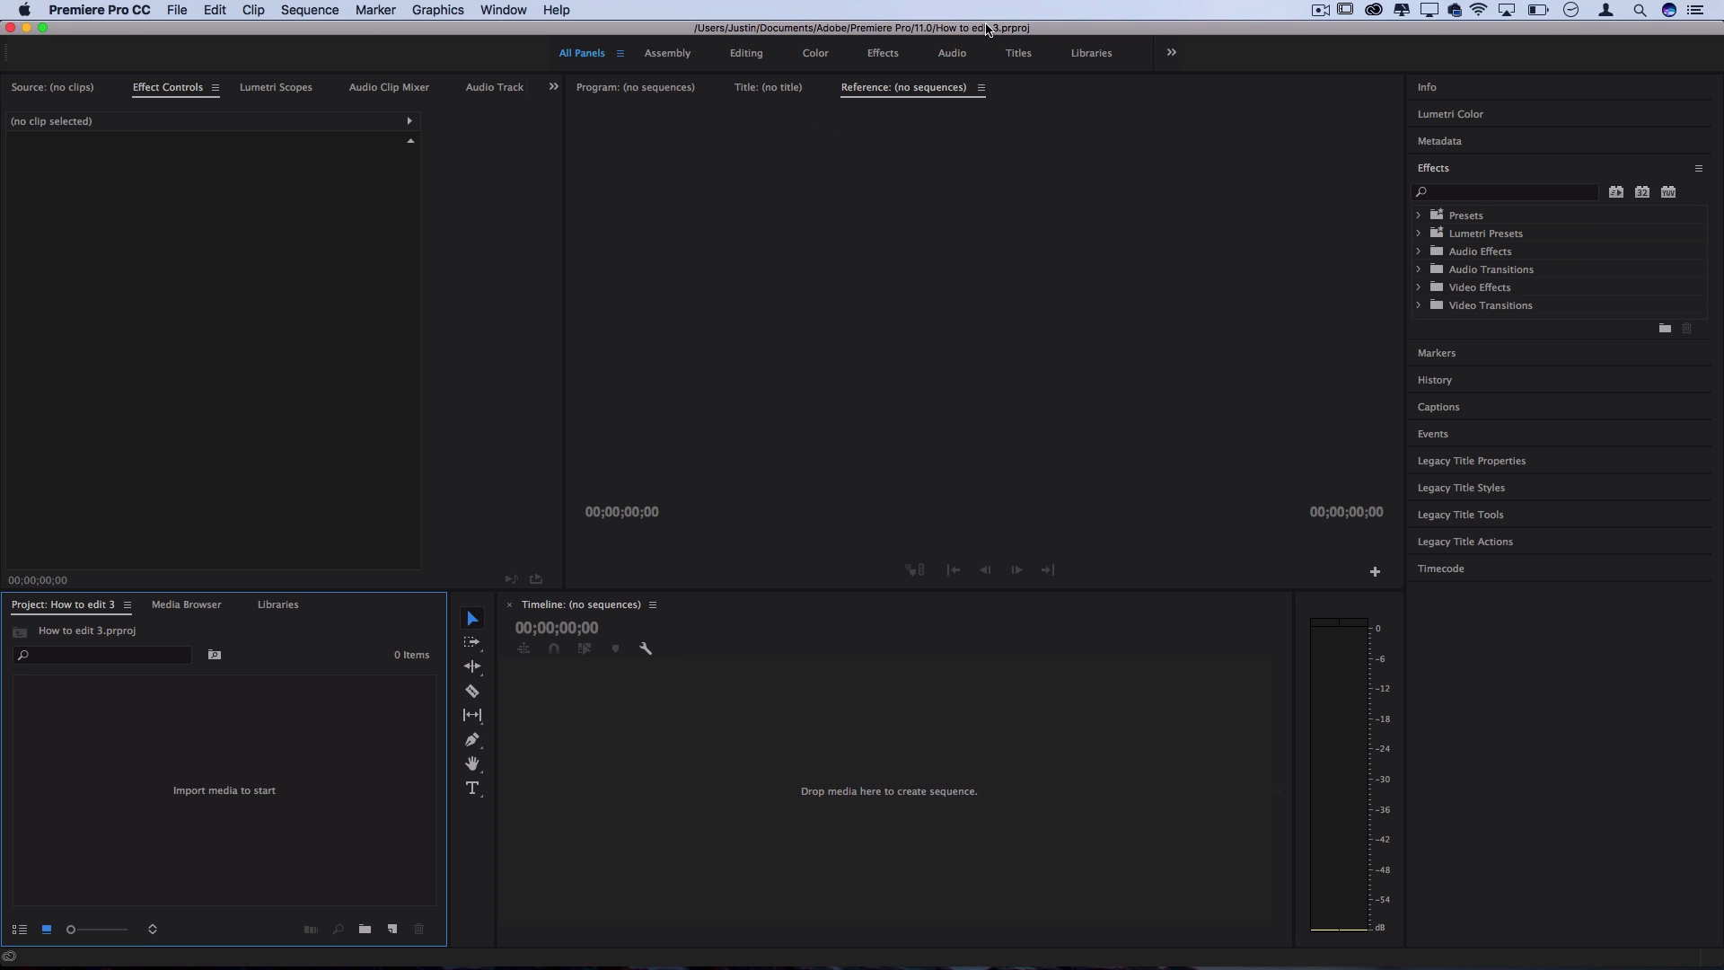
Step: Lower the Premiere window to reveal the VIEWS drive and folders on the desktop
drag(984, 32, 967, 314)
Step: Import the twelve MVI clips from the VIEWS drive into Premiere's Project panel
double_click(878, 255)
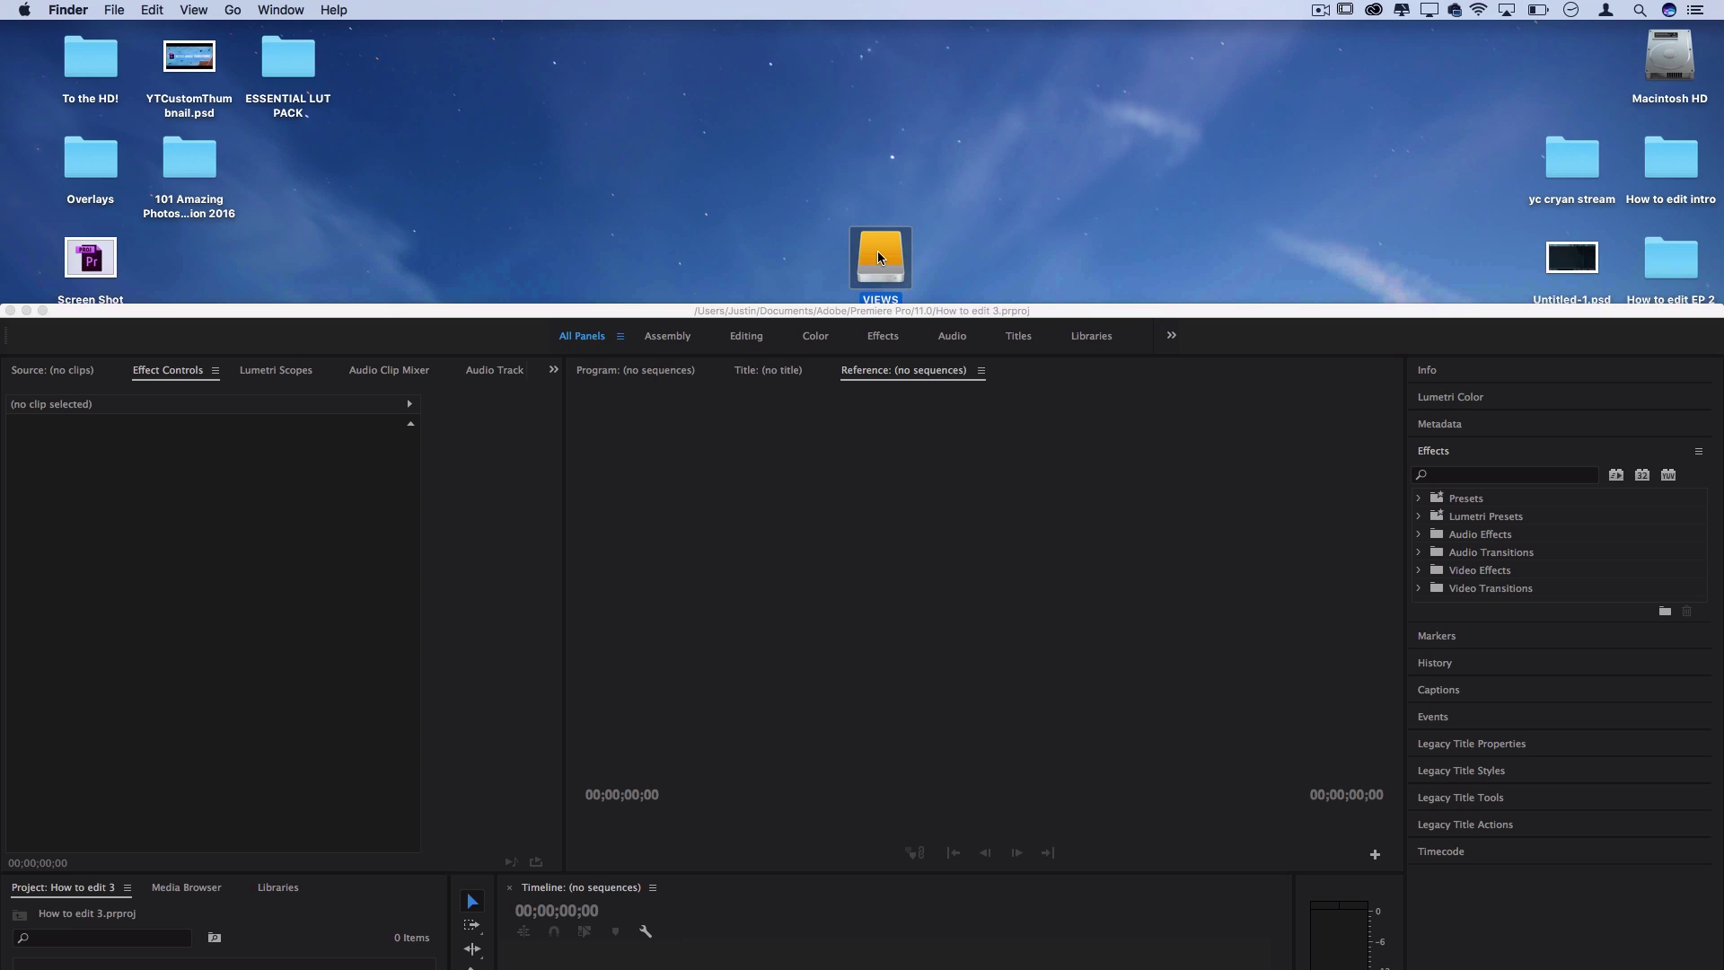
drag(796, 330, 990, 88)
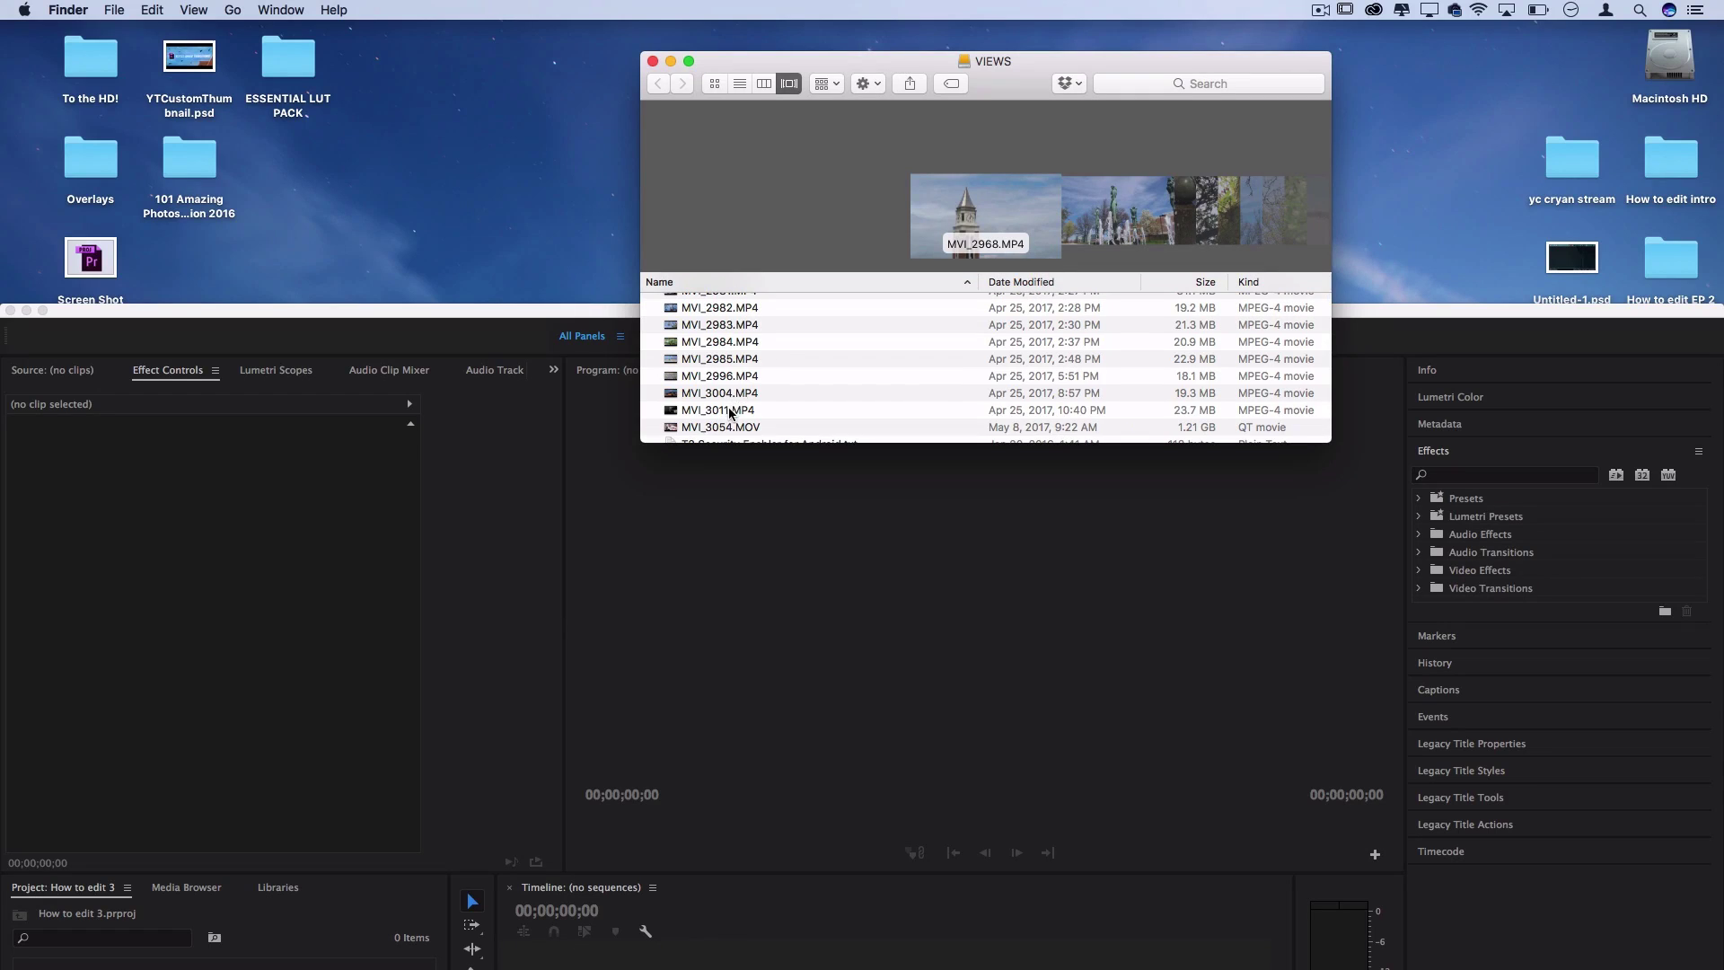
shift+click(733, 410)
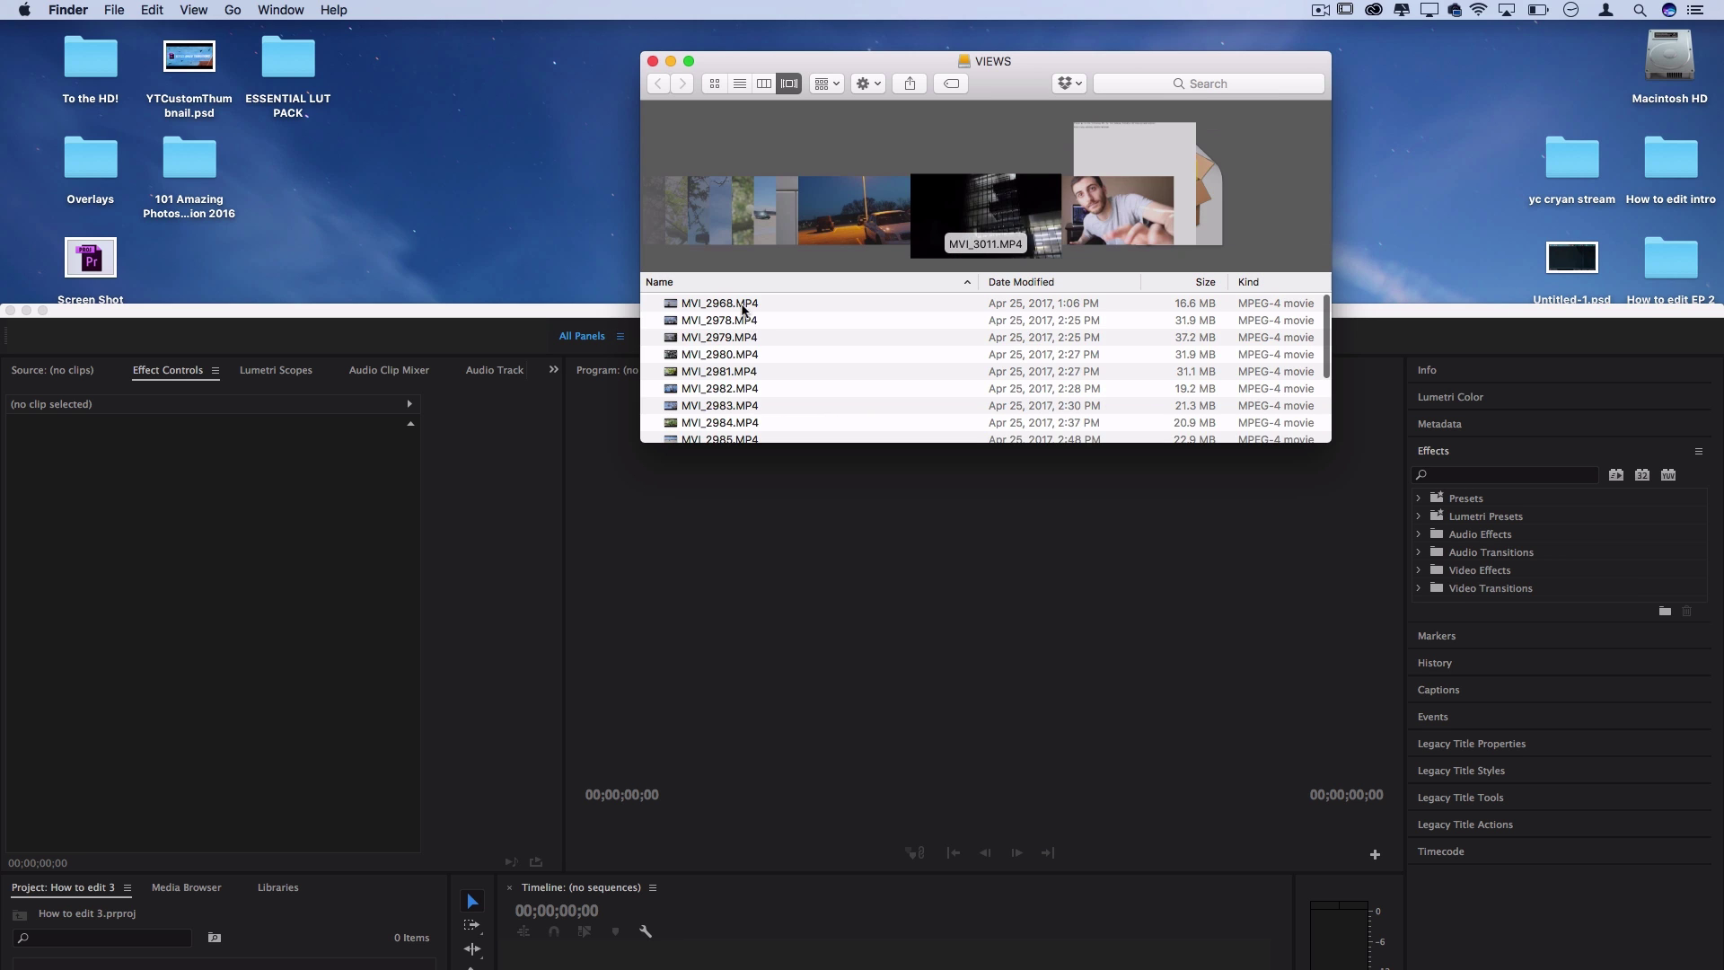
double_click(539, 310)
drag(790, 62, 985, 61)
drag(946, 316, 212, 835)
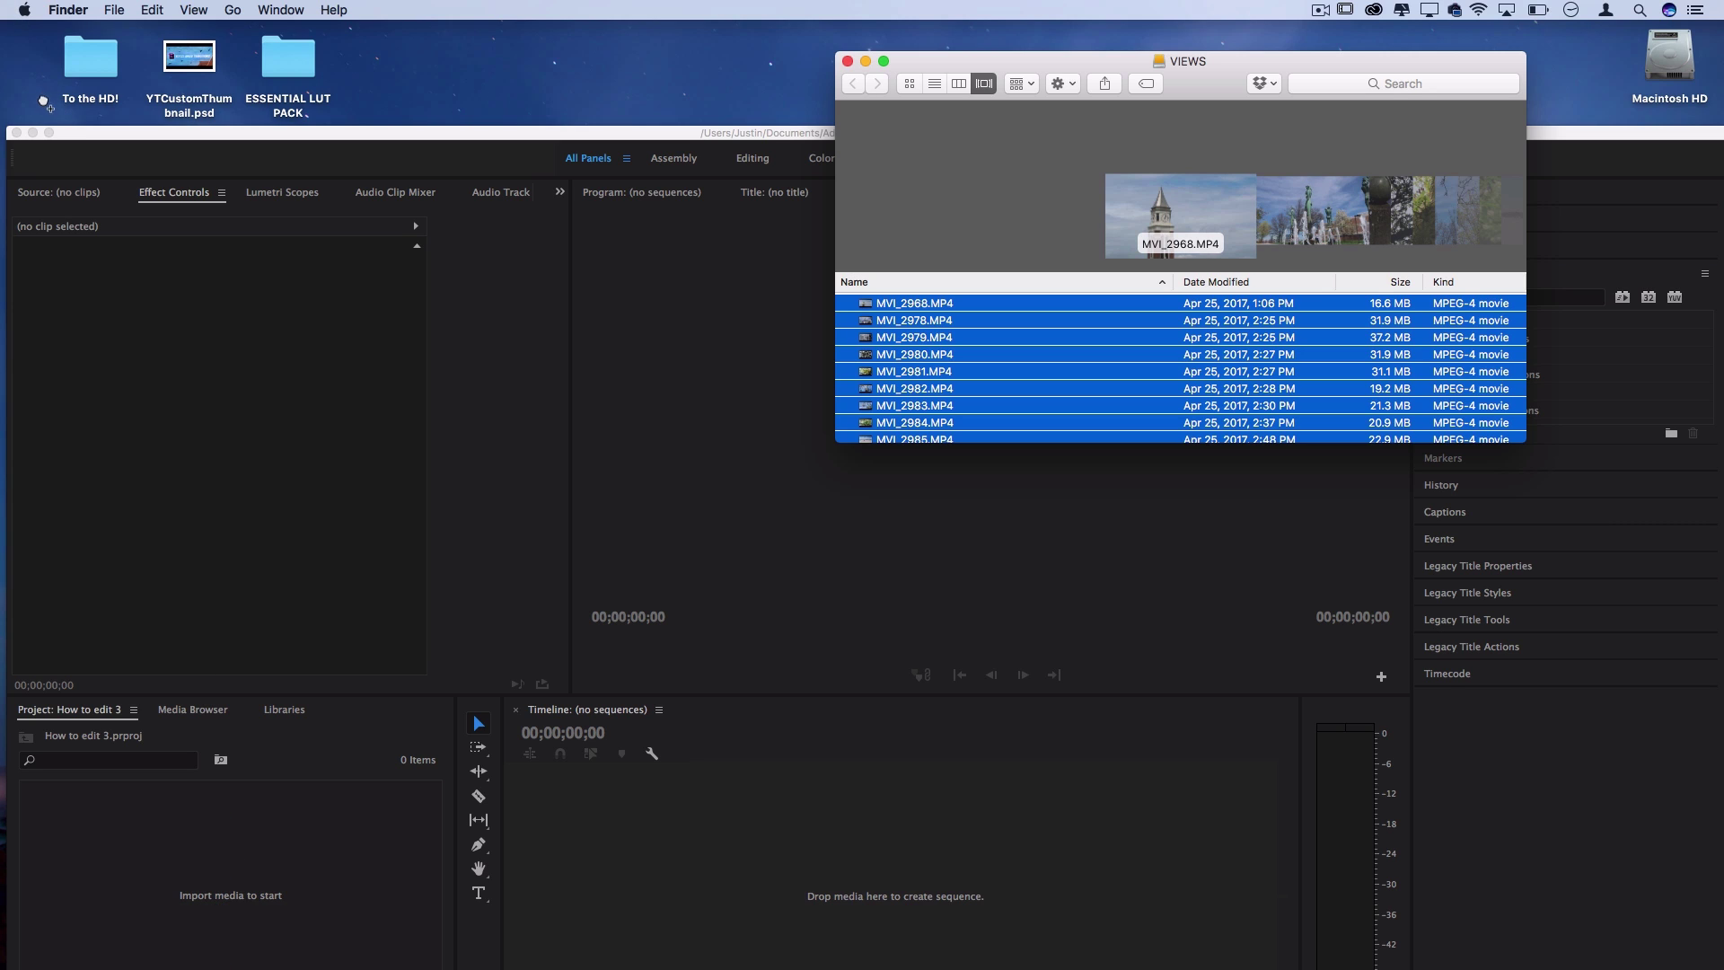
click(51, 135)
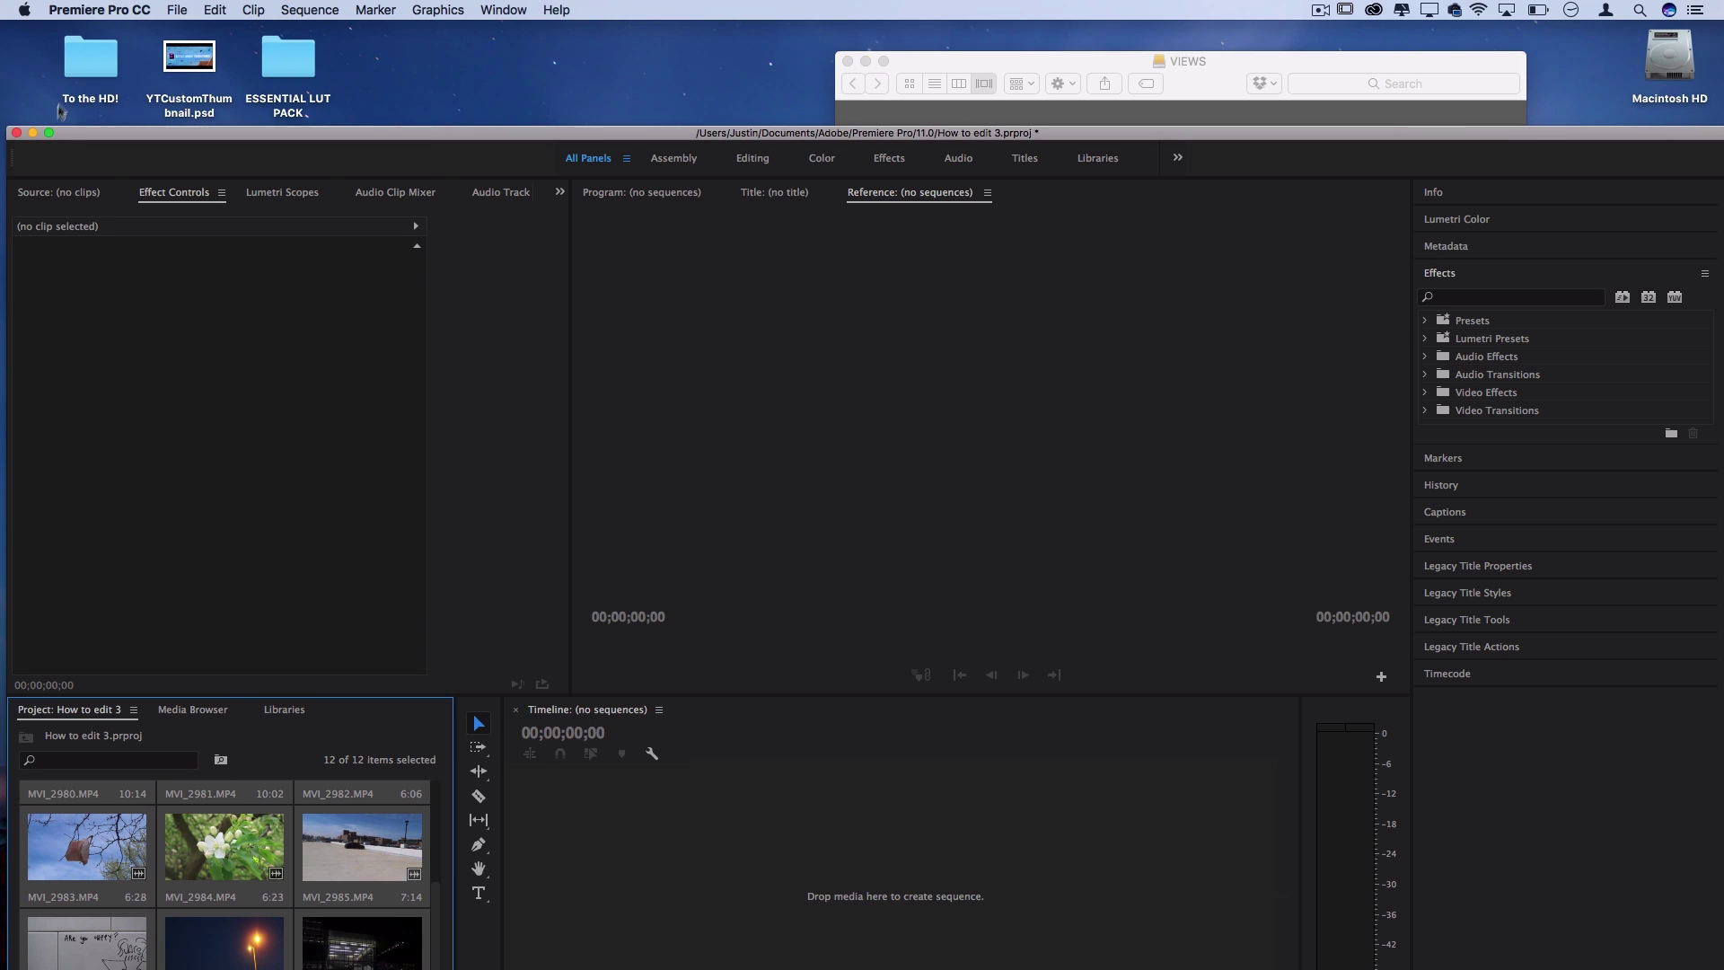
Step: Switch the Project panel to List View and back to Icon View, then select MVI_2968
click(299, 752)
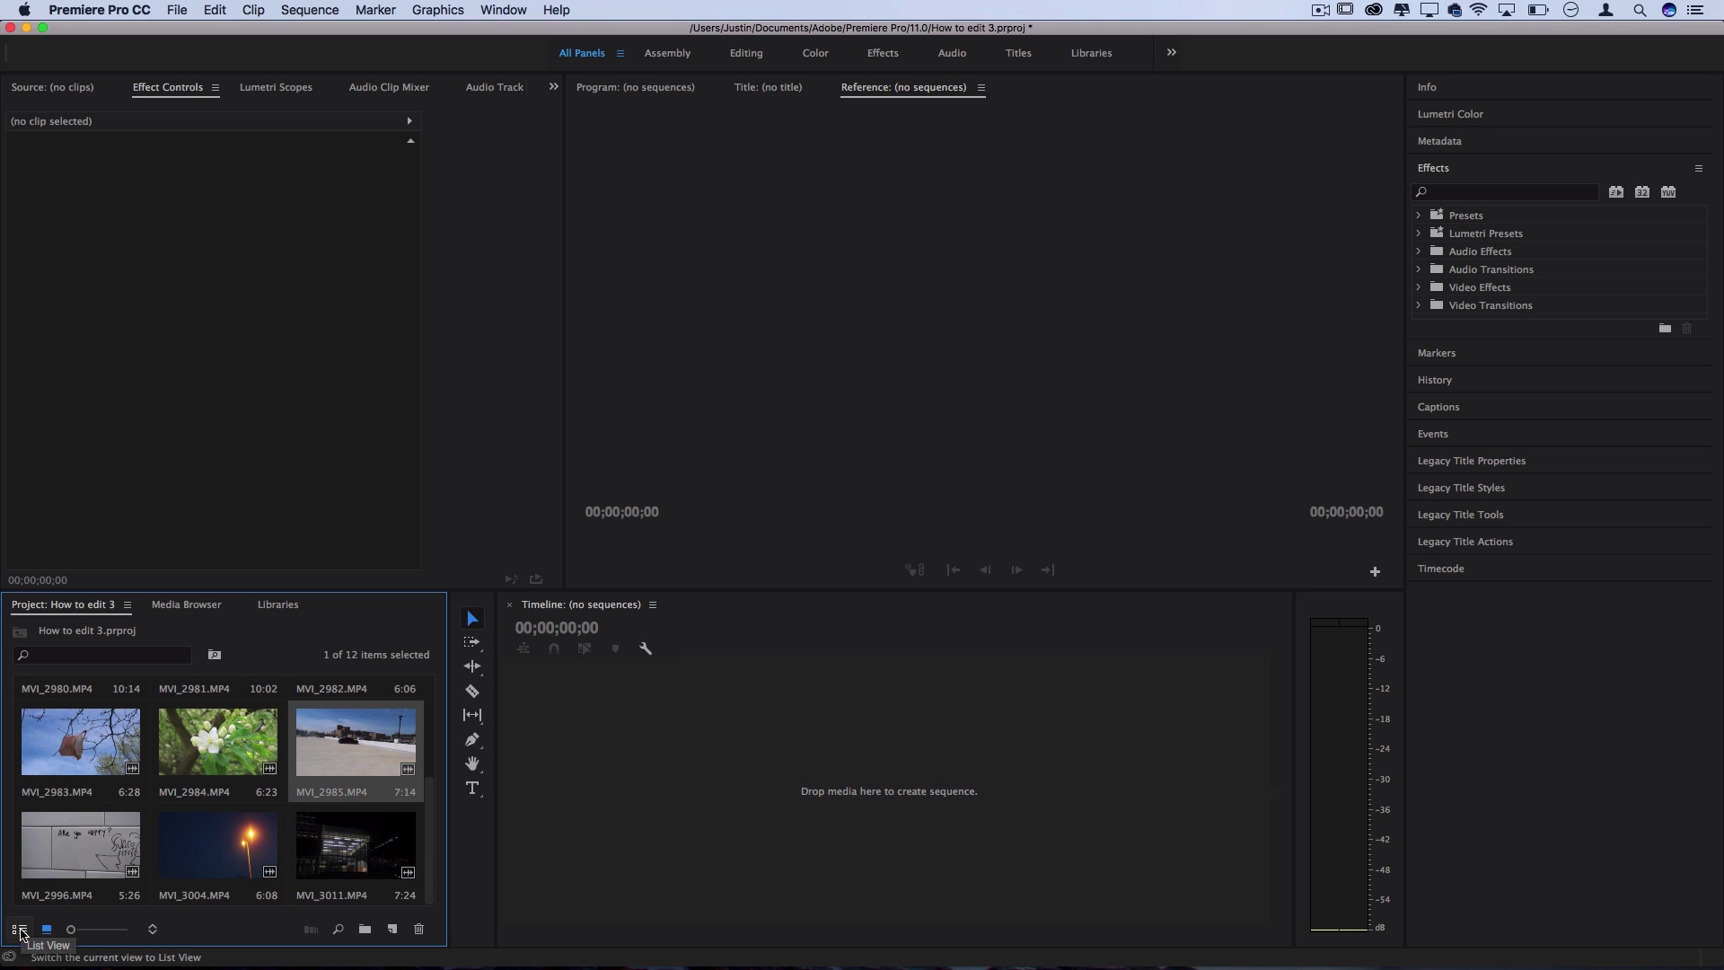
click(19, 931)
key(super+shift+a)
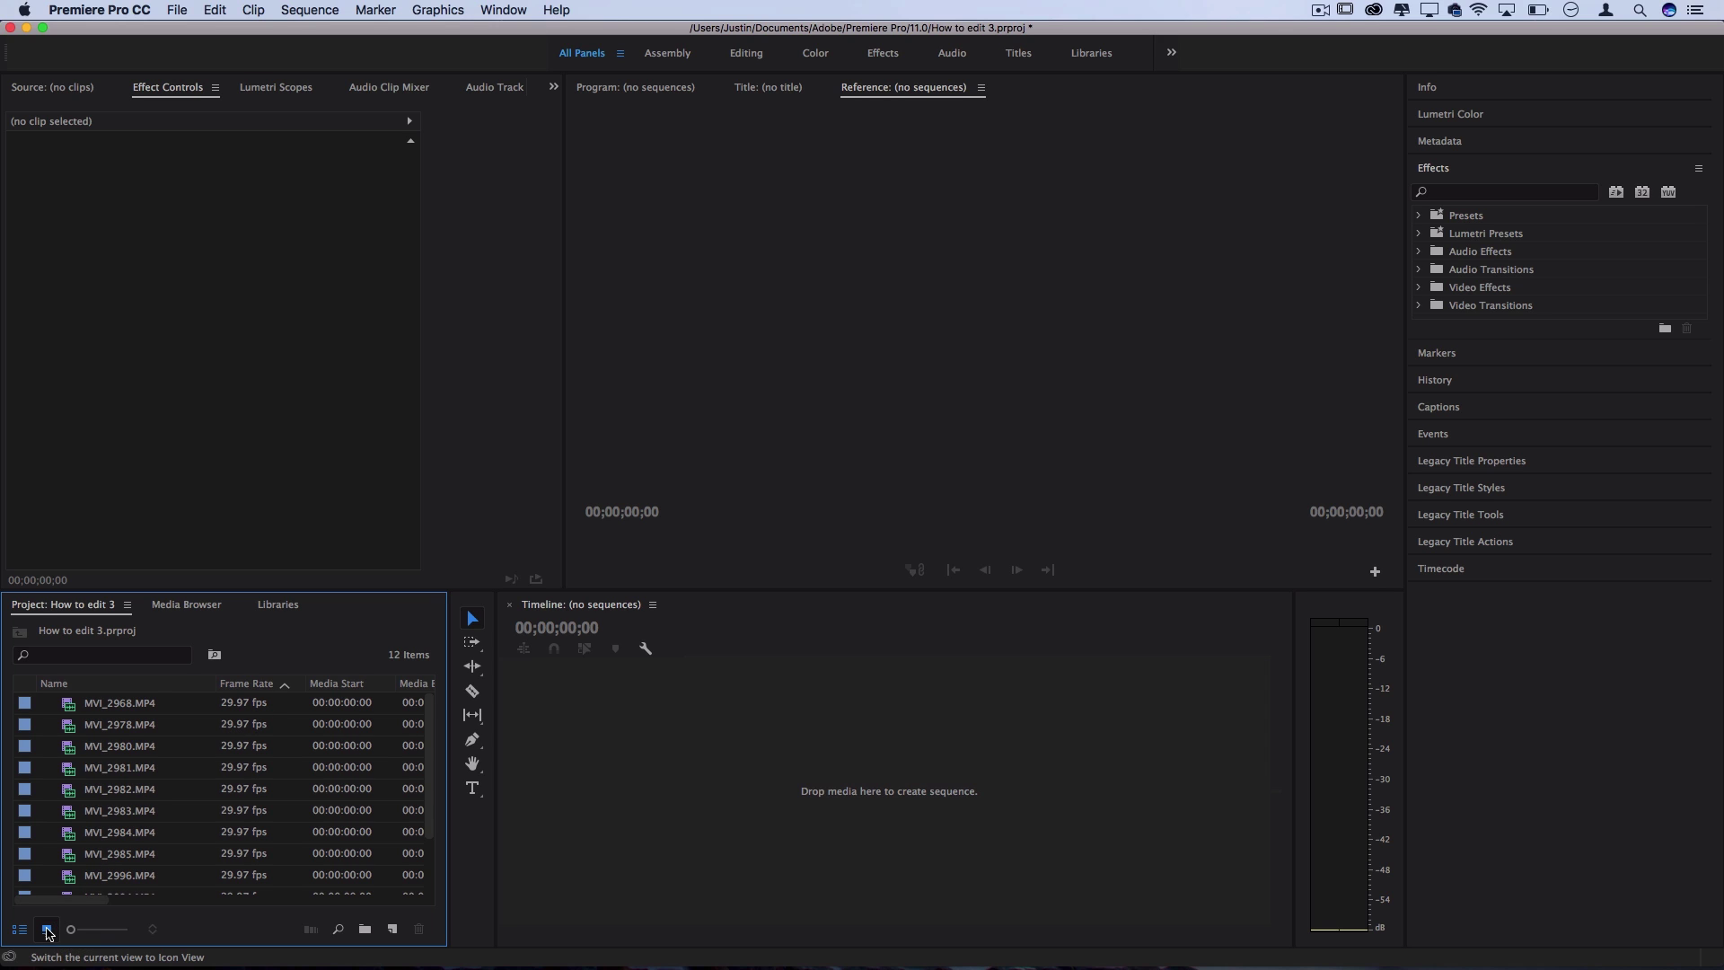
click(47, 929)
click(94, 723)
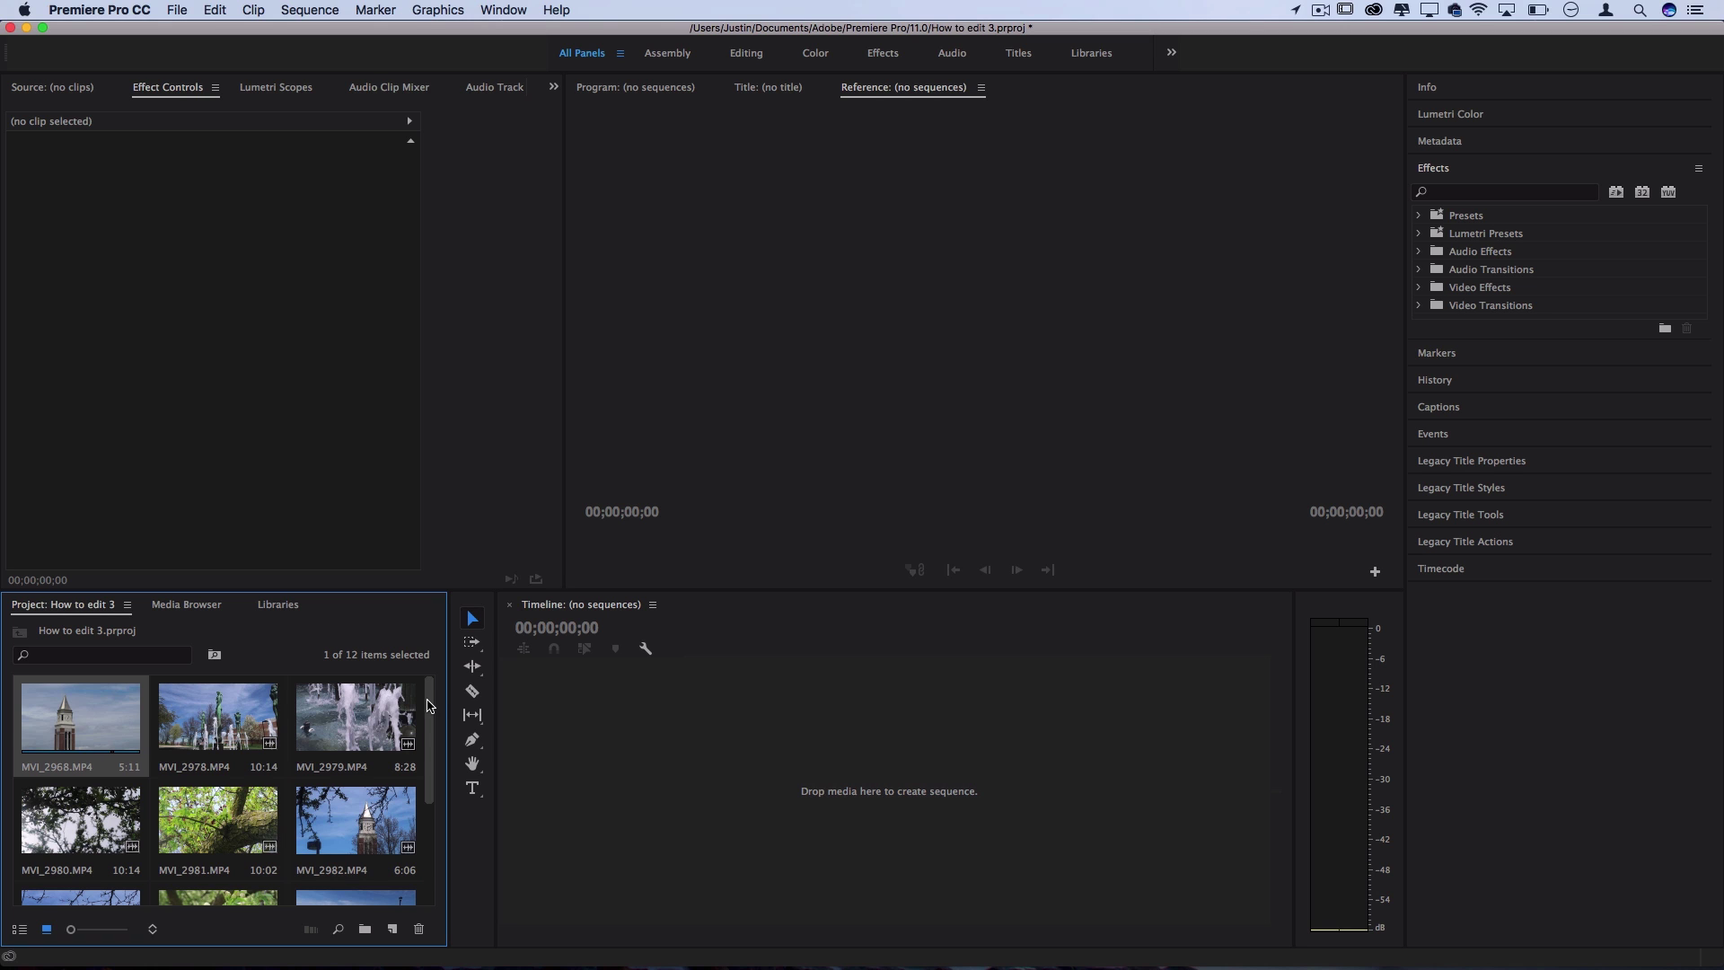
mouse_move(430, 705)
mouse_down()
mouse_move(434, 750)
mouse_move(431, 702)
mouse_up()
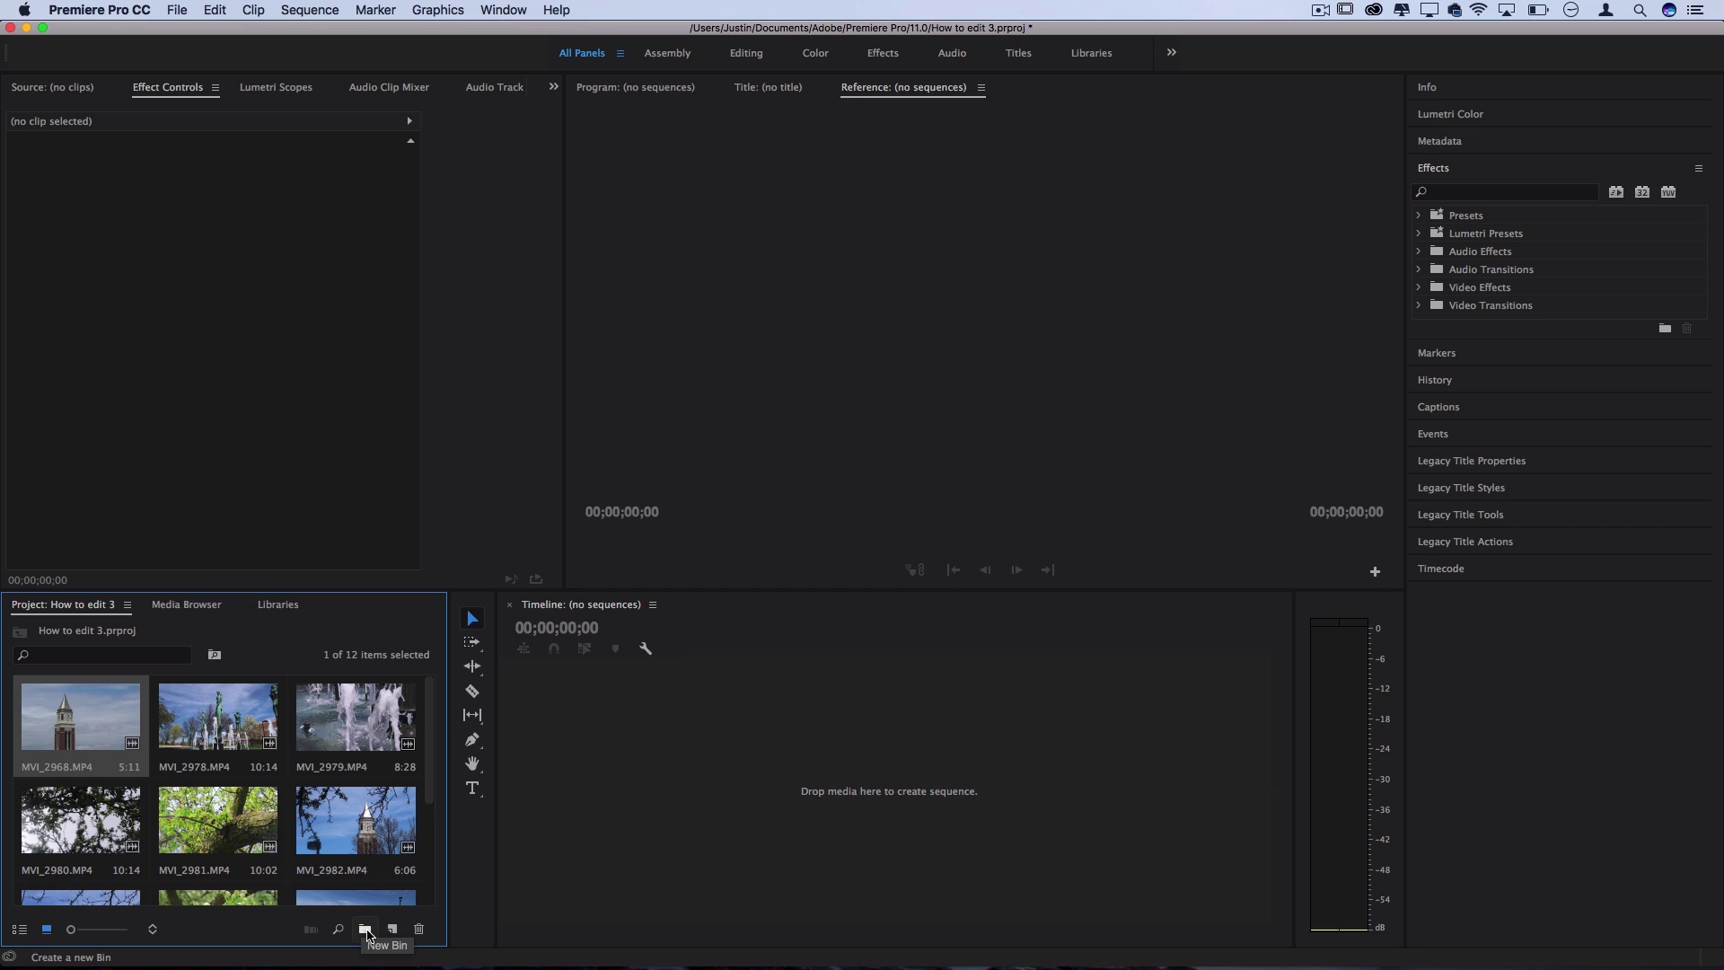
Step: Create a new bin named 'Talking Head Shots'
click(365, 930)
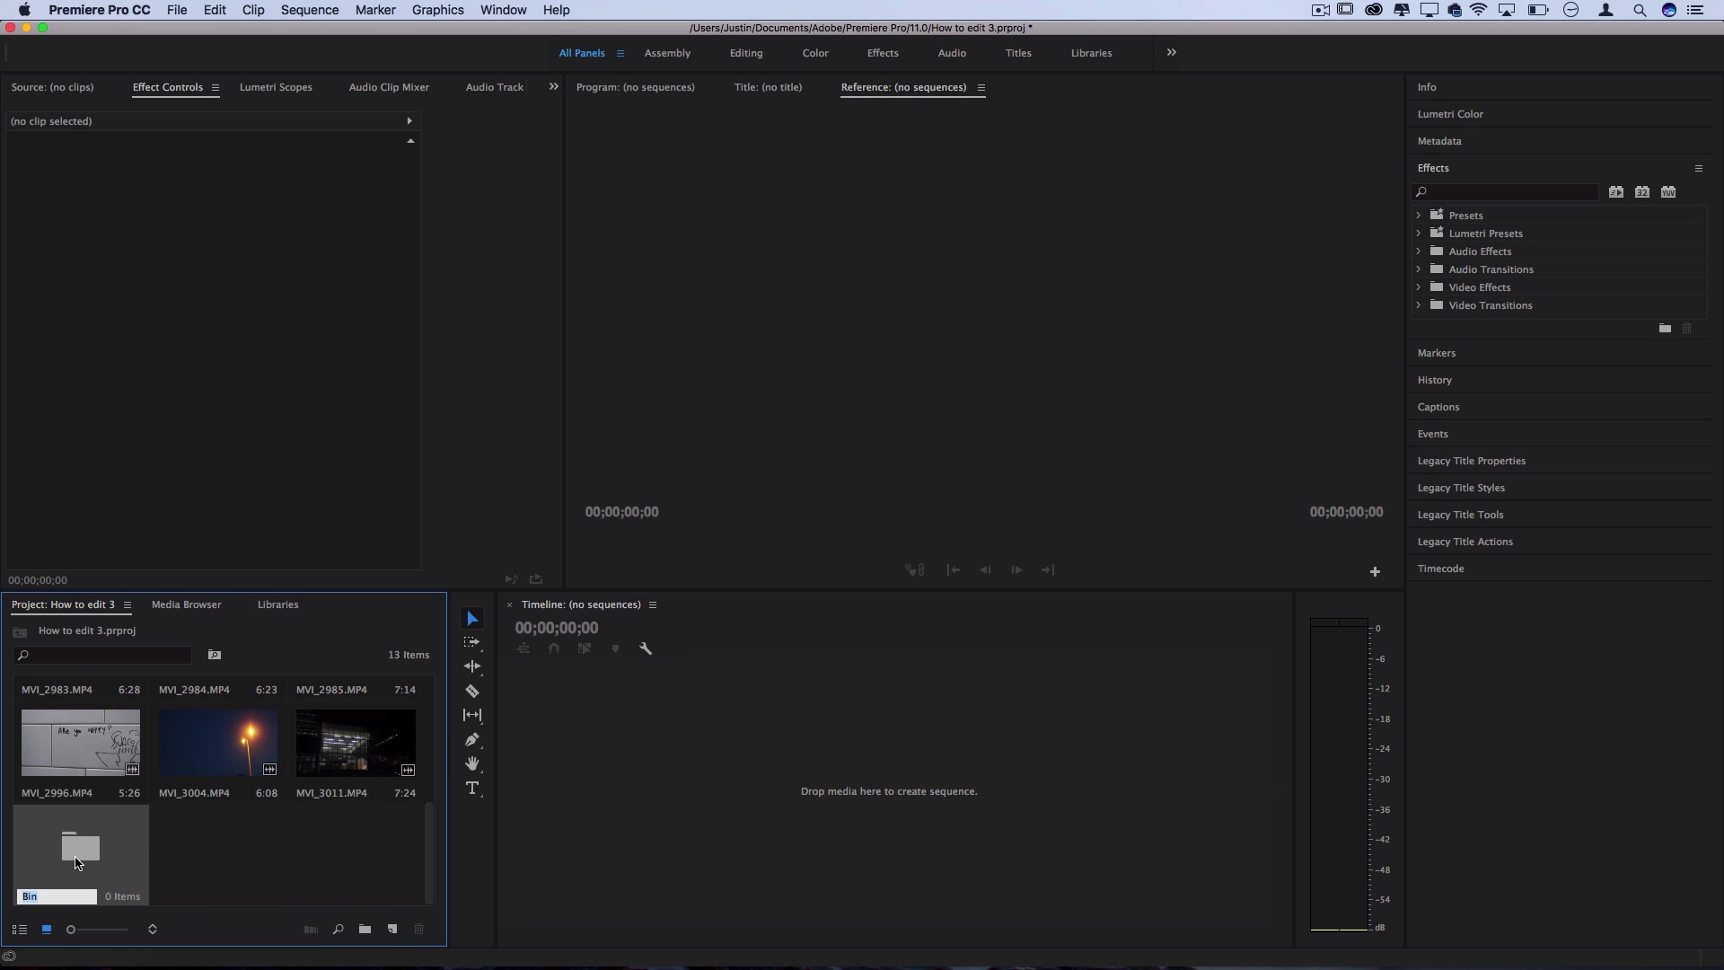
text(Talking Head S)
key(Return)
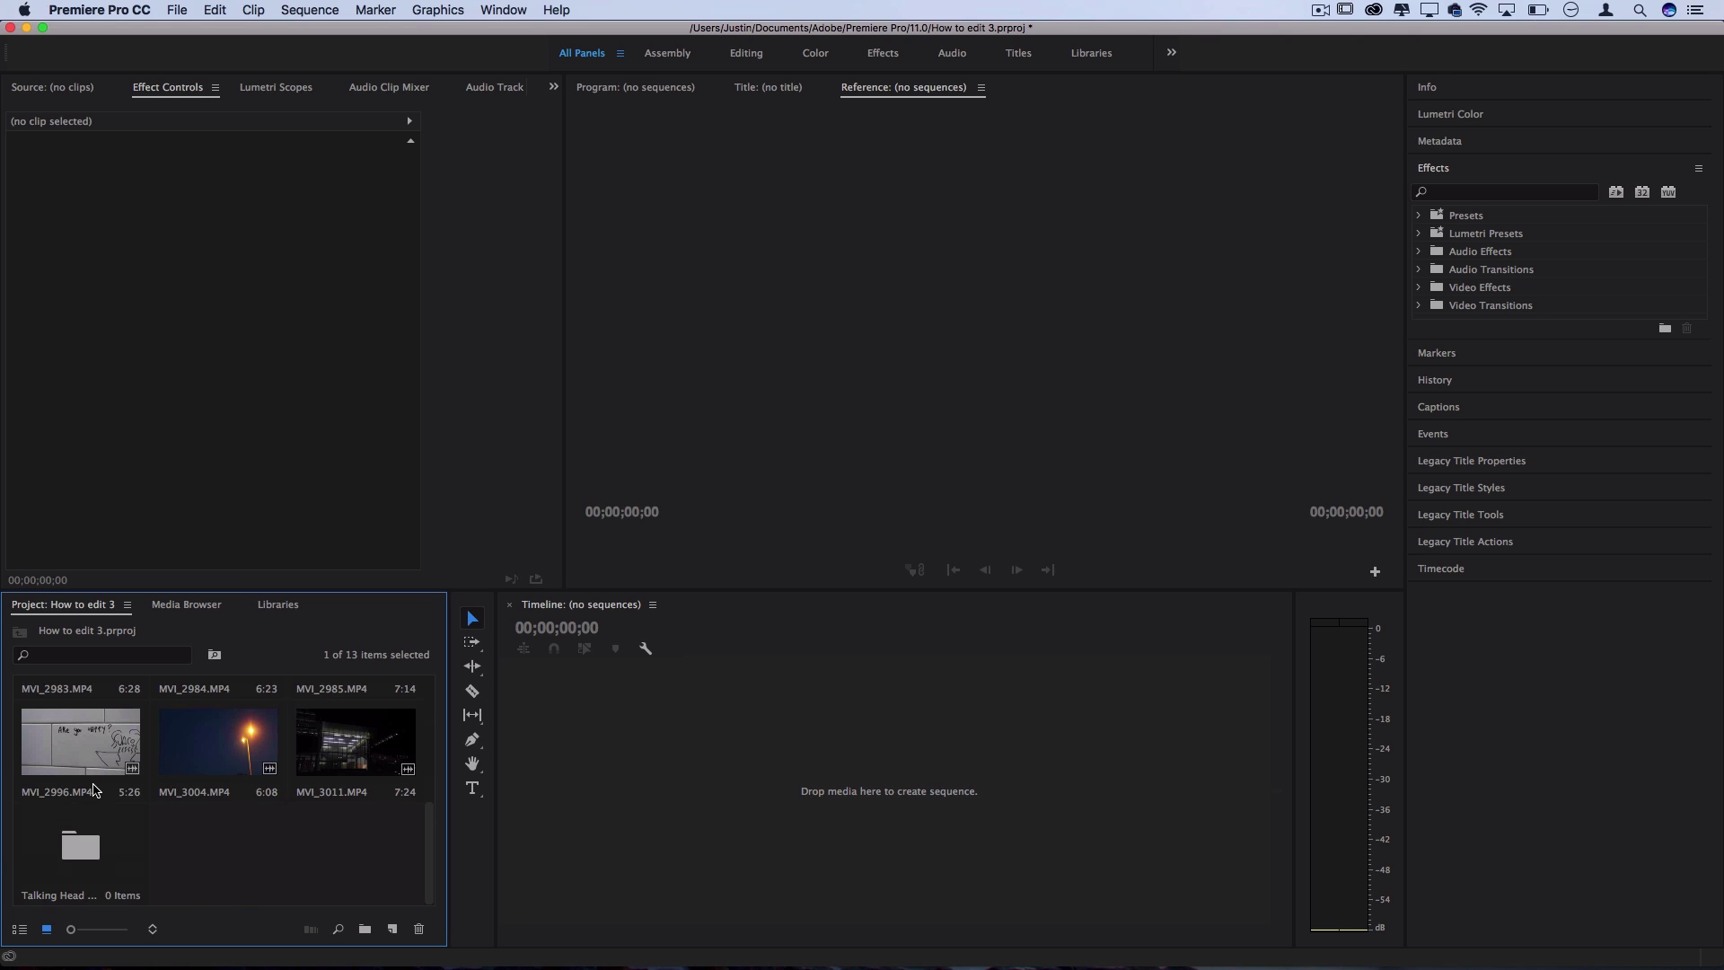
click(365, 928)
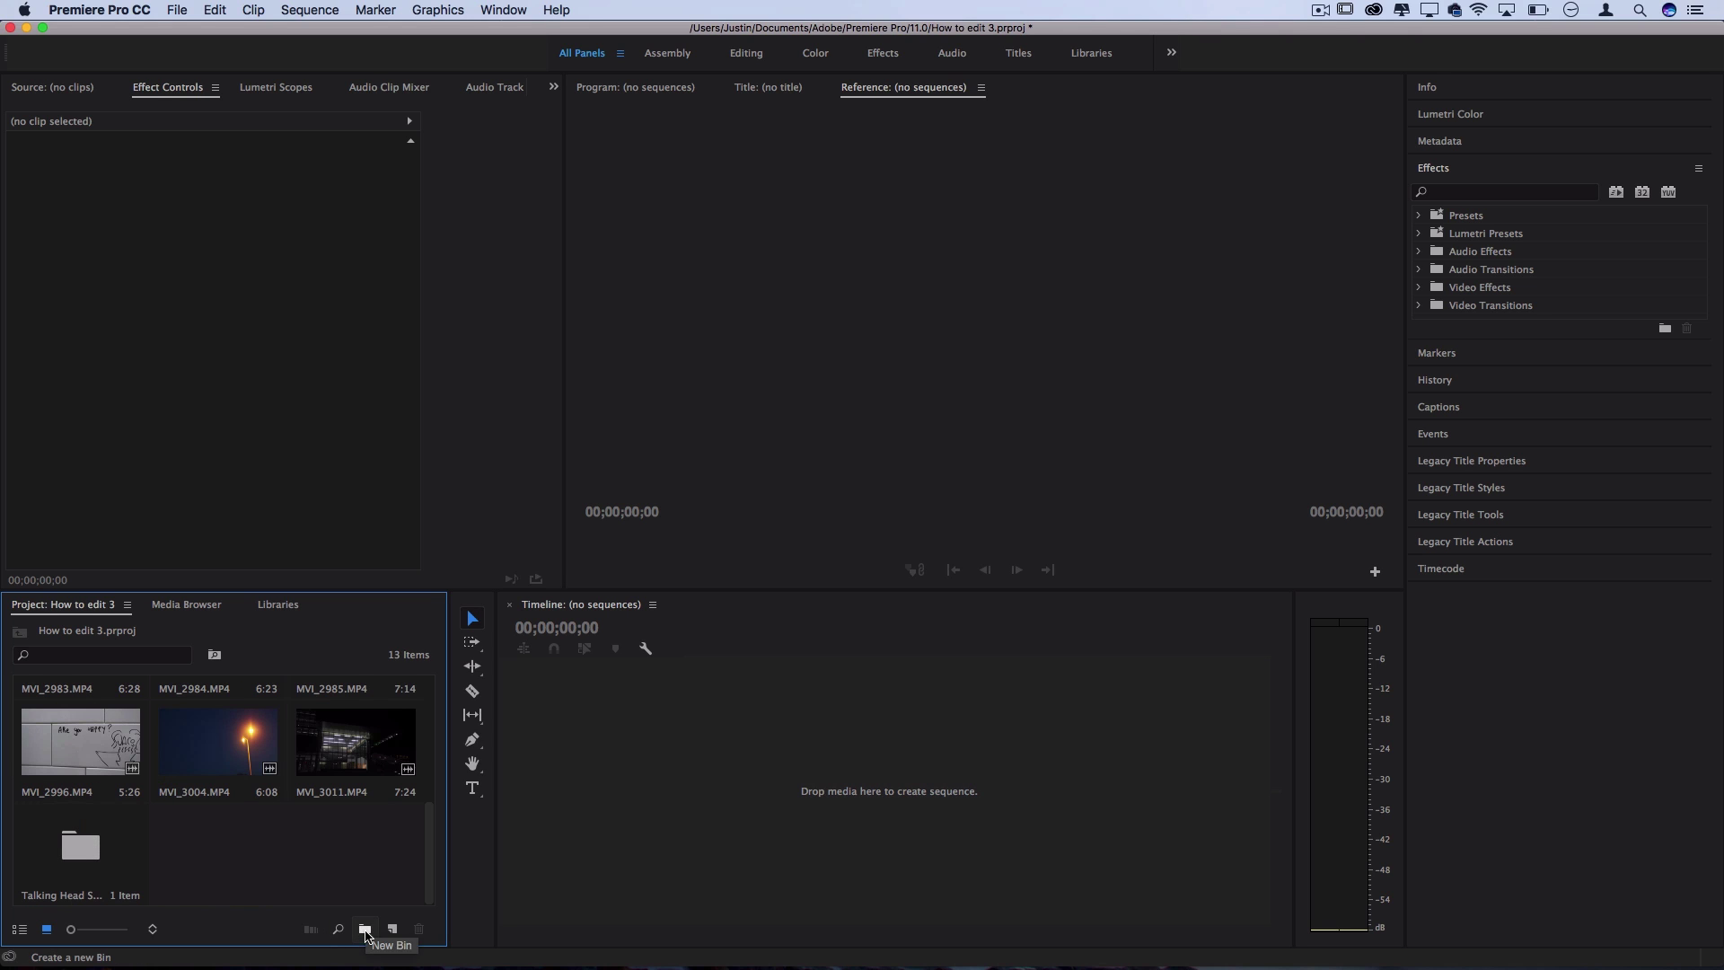
Step: Create a second bin named 'B Roll'
click(365, 928)
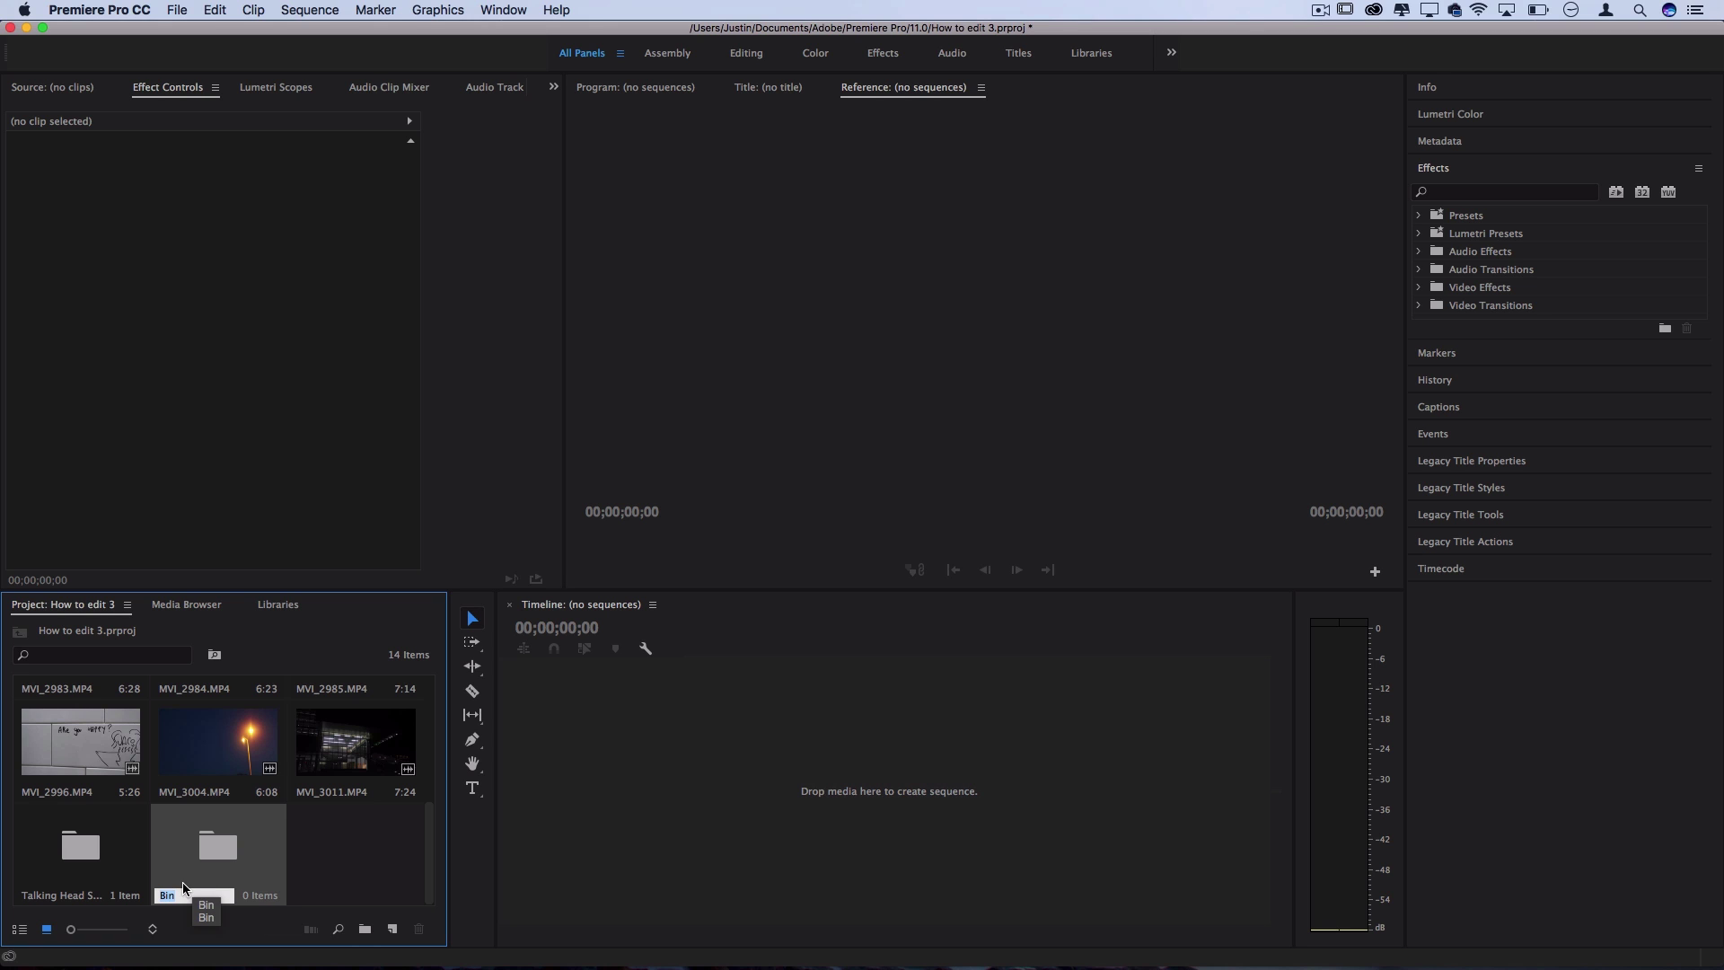
text(B Roll)
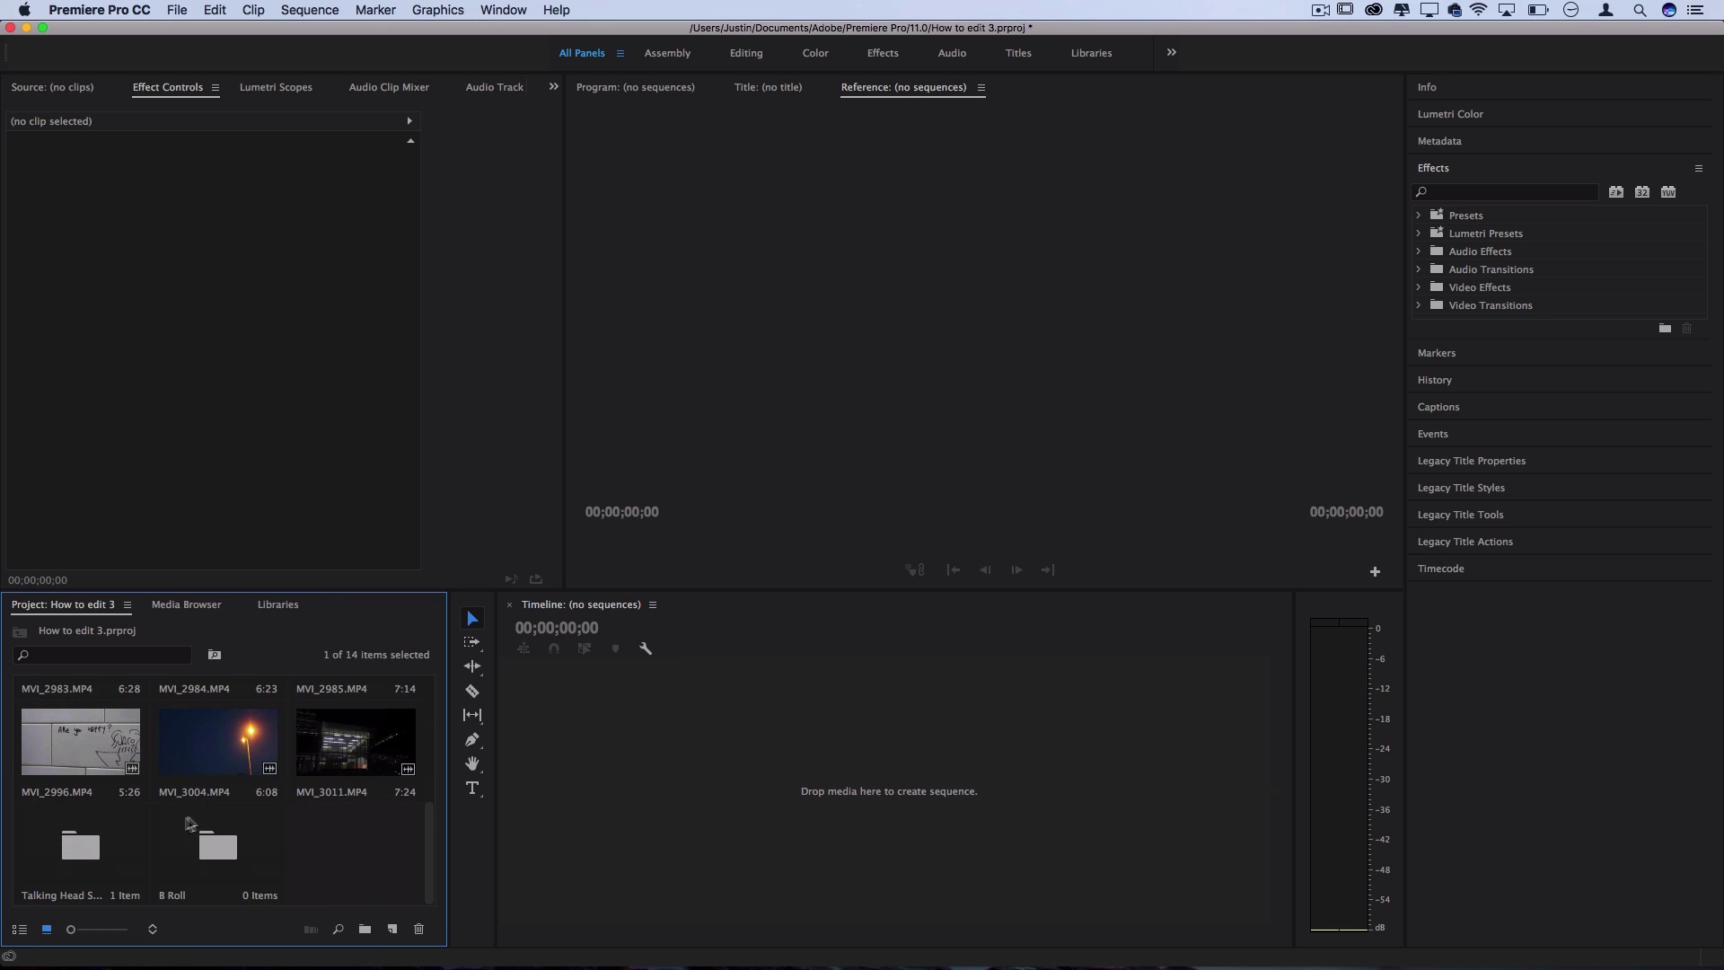
scroll(243, 702, up, 2)
Step: Delete the MVI_2984 clip from the main bin and select the B Roll bin
click(242, 702)
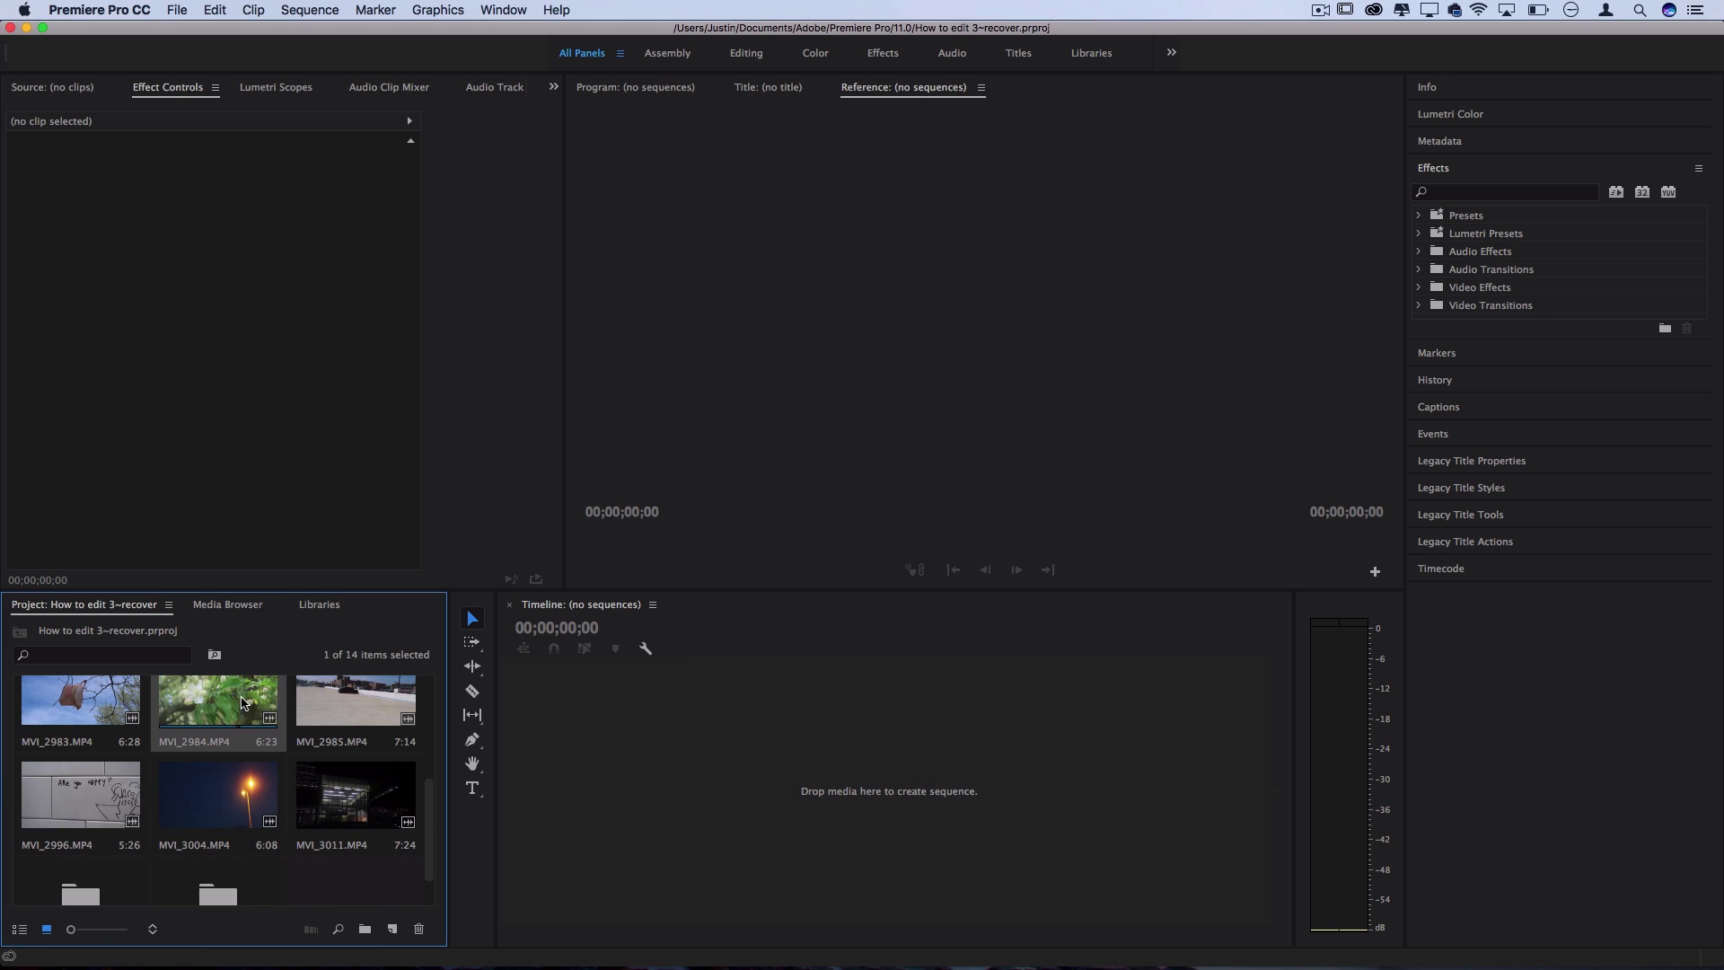
key(Delete)
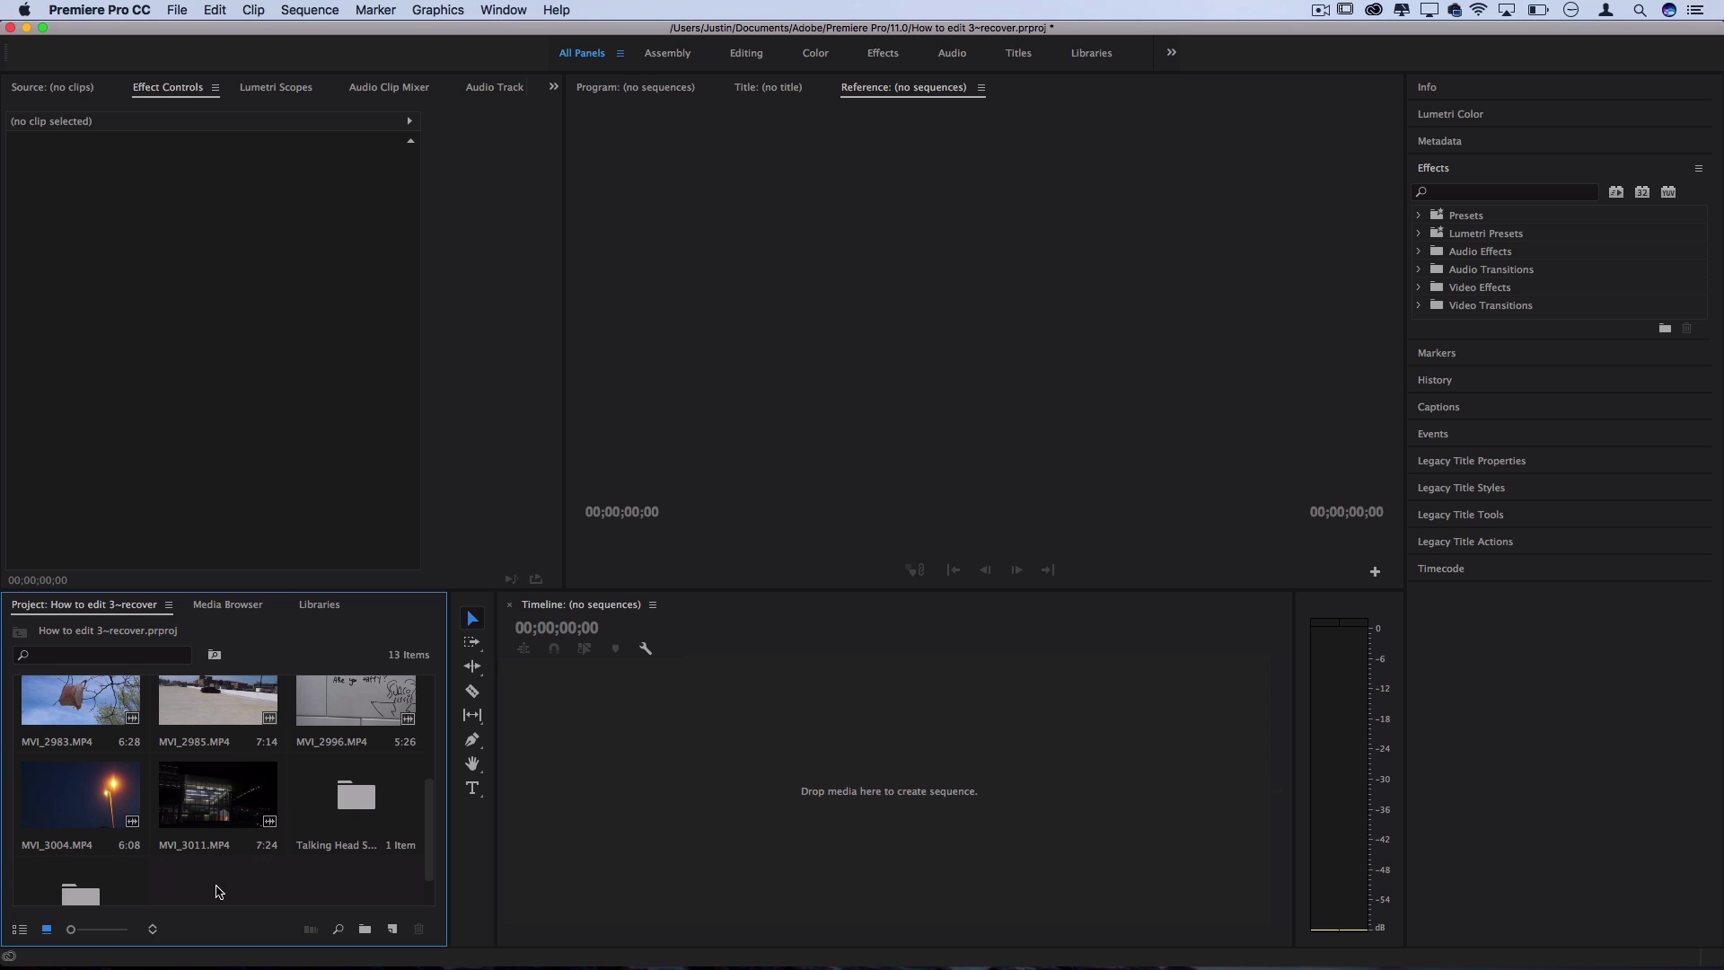
scroll(245, 872, down, 2)
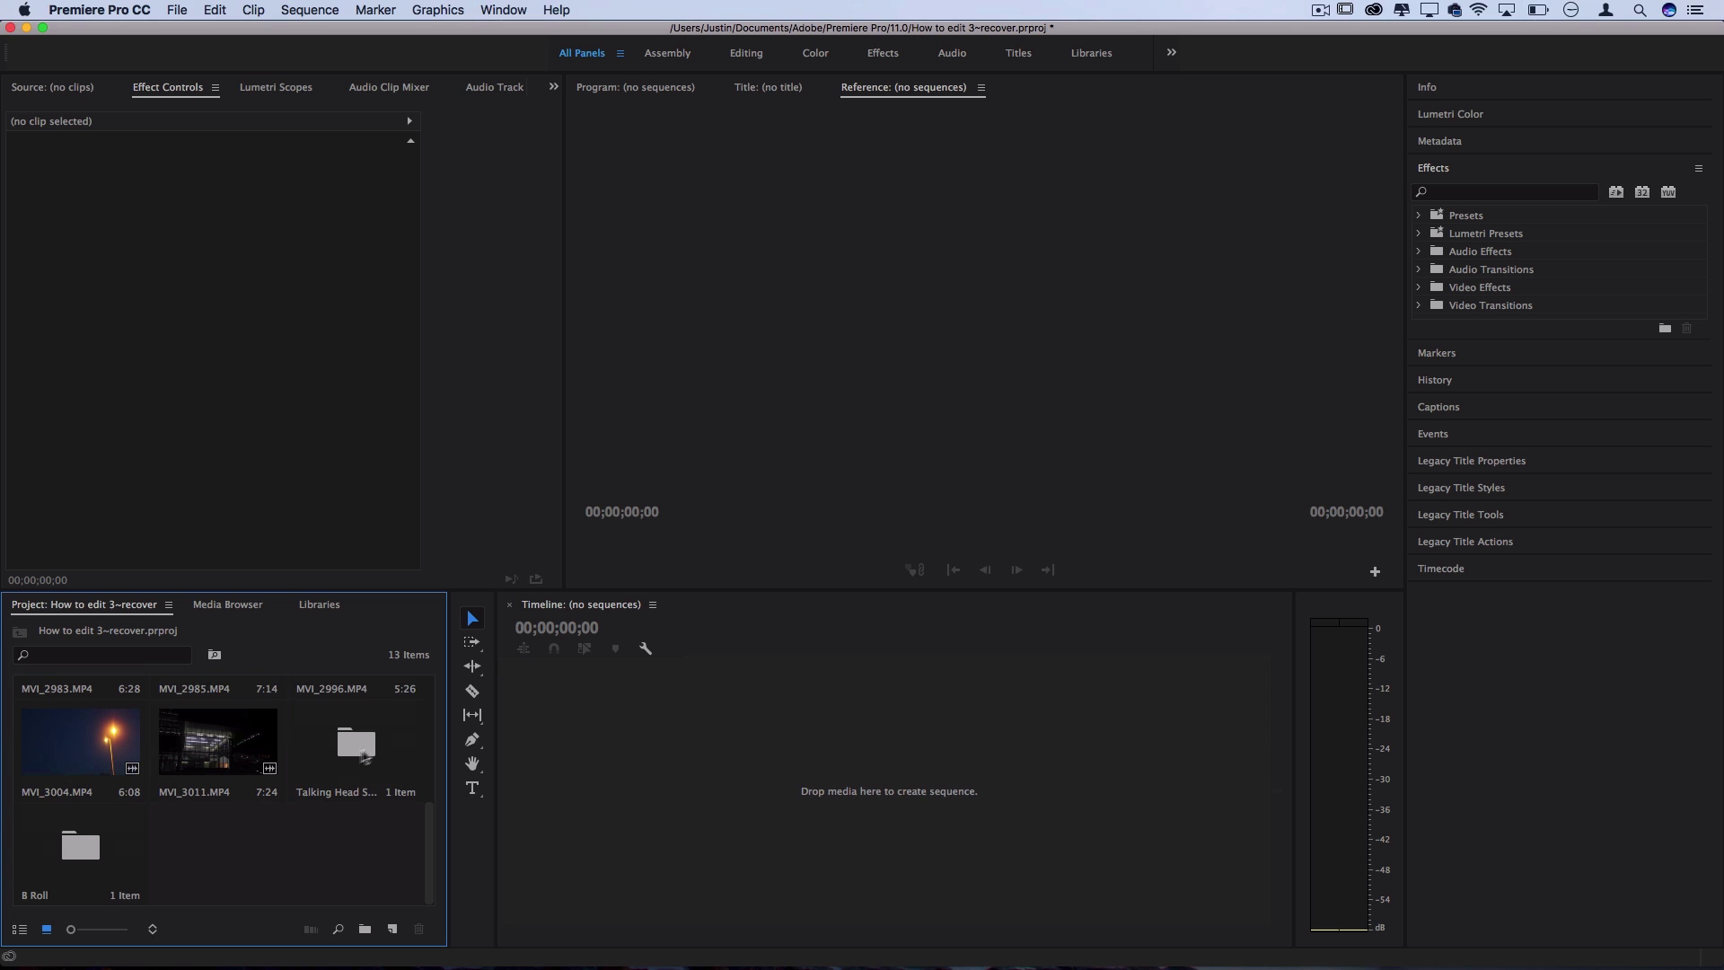
click(110, 844)
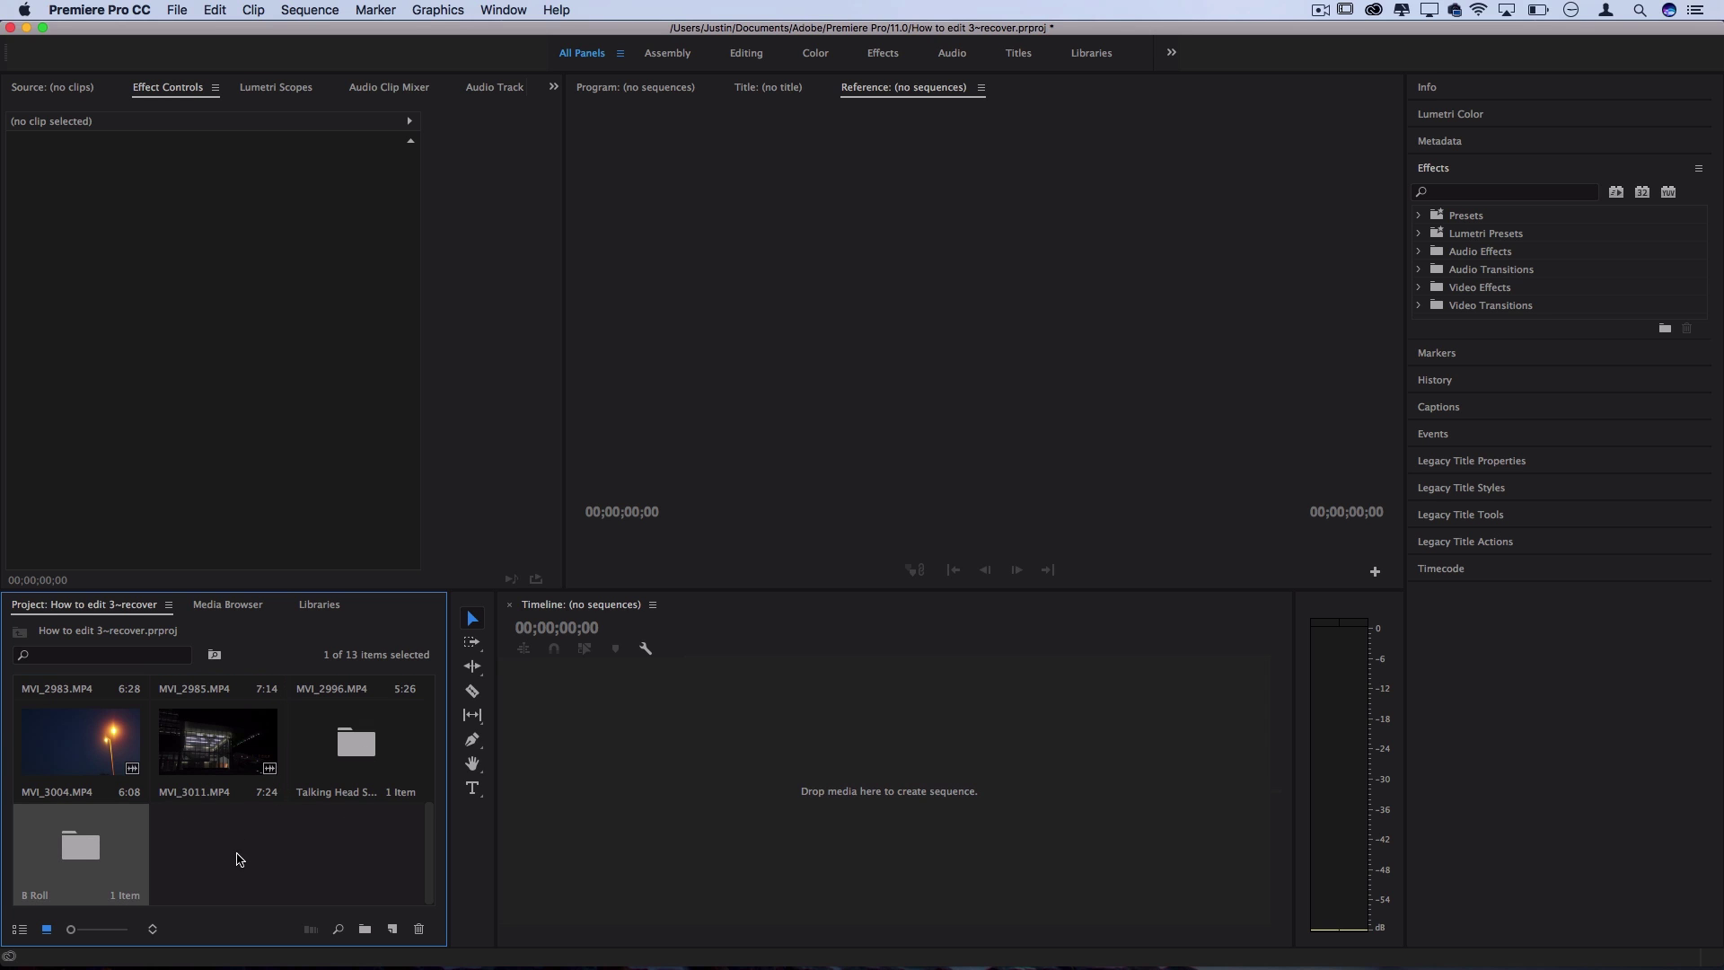
scroll(105, 728, up, 10)
Step: Give the selected clips, including MVI_2982, the Iris label colour
super+click(348, 816)
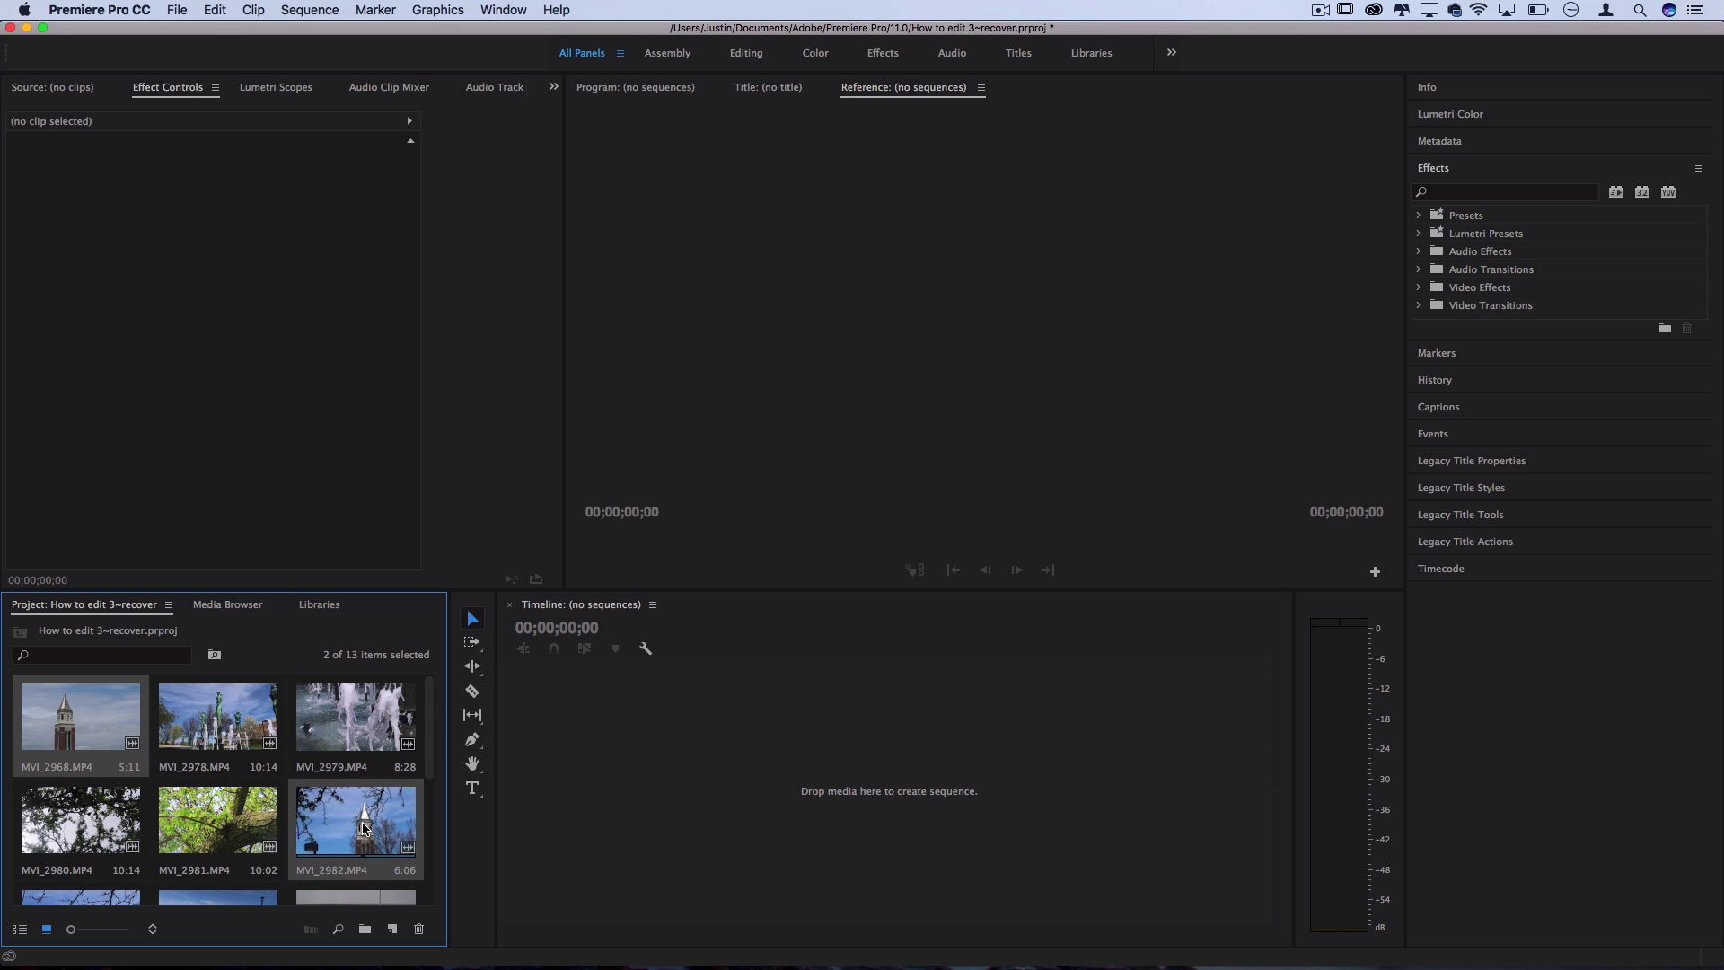
right_click(347, 816)
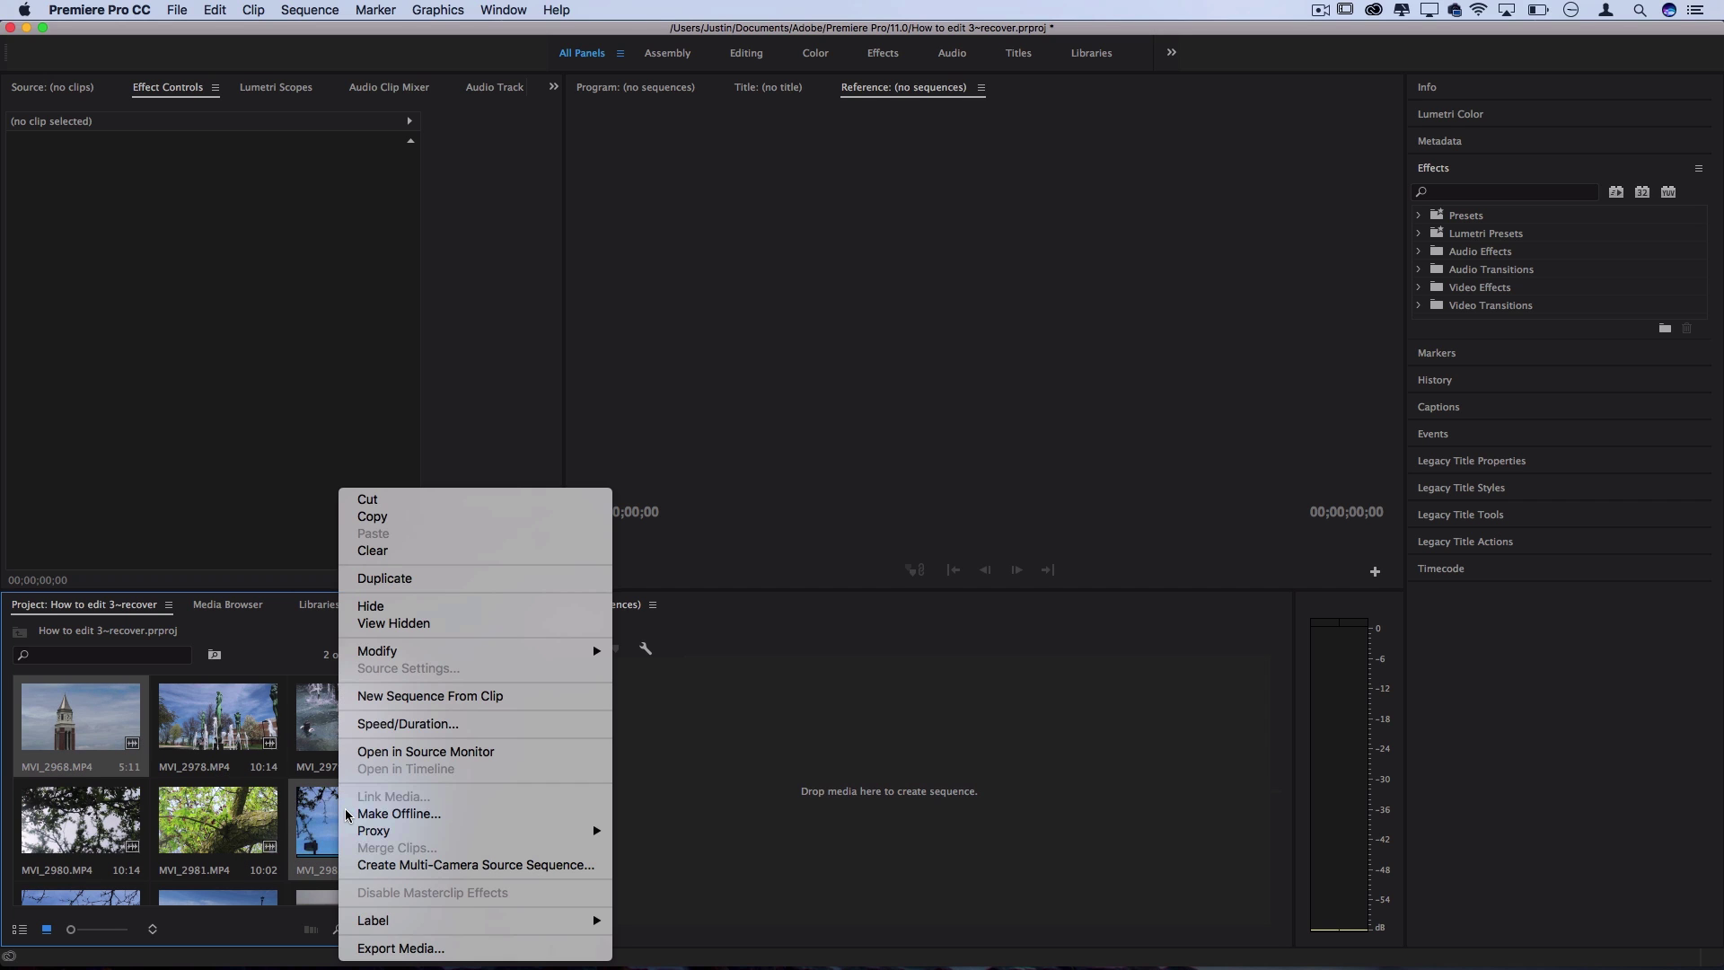
mouse_move(584, 921)
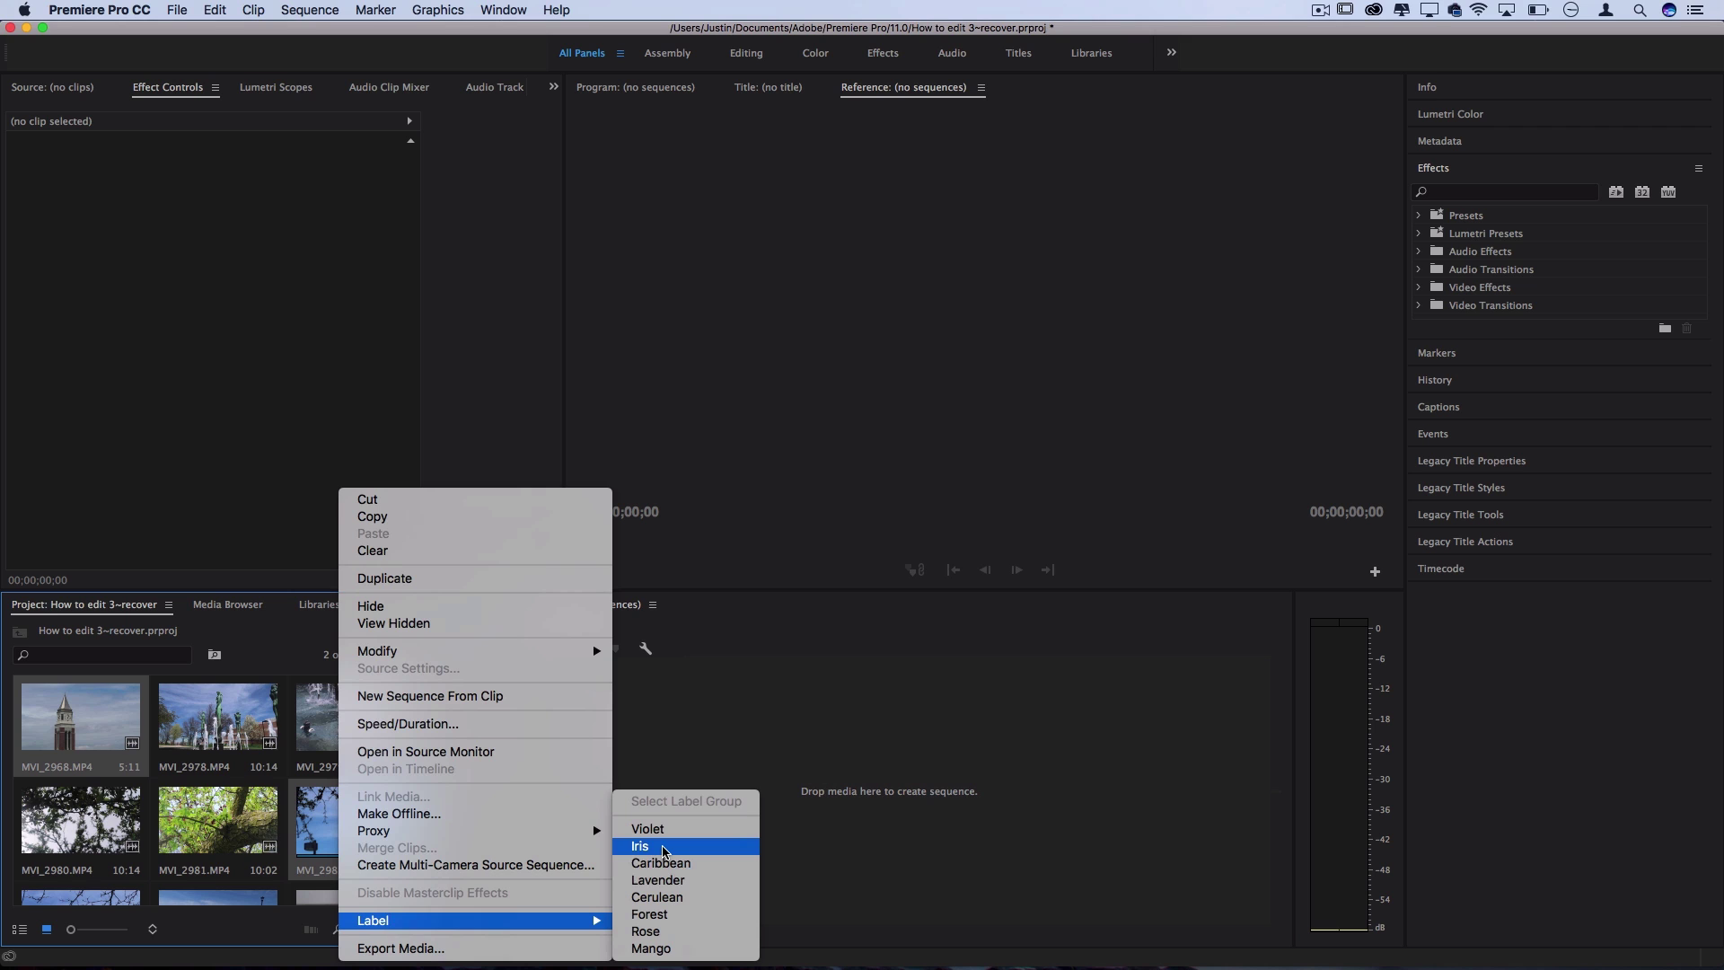
click(640, 846)
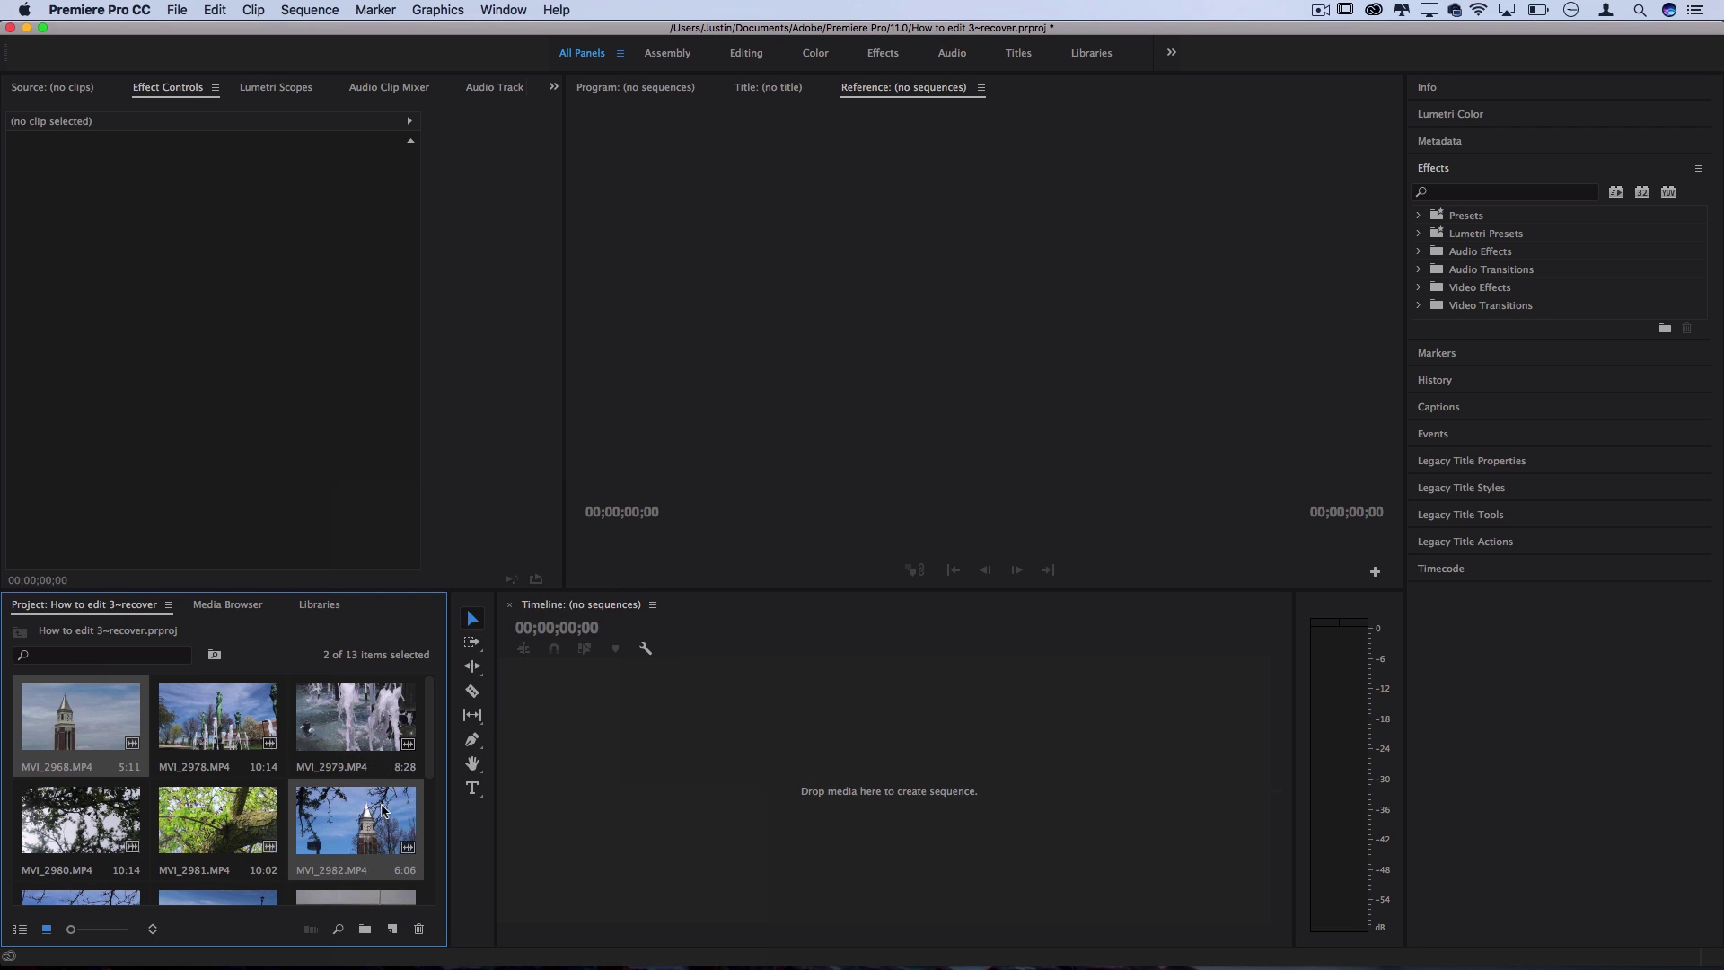
click(375, 804)
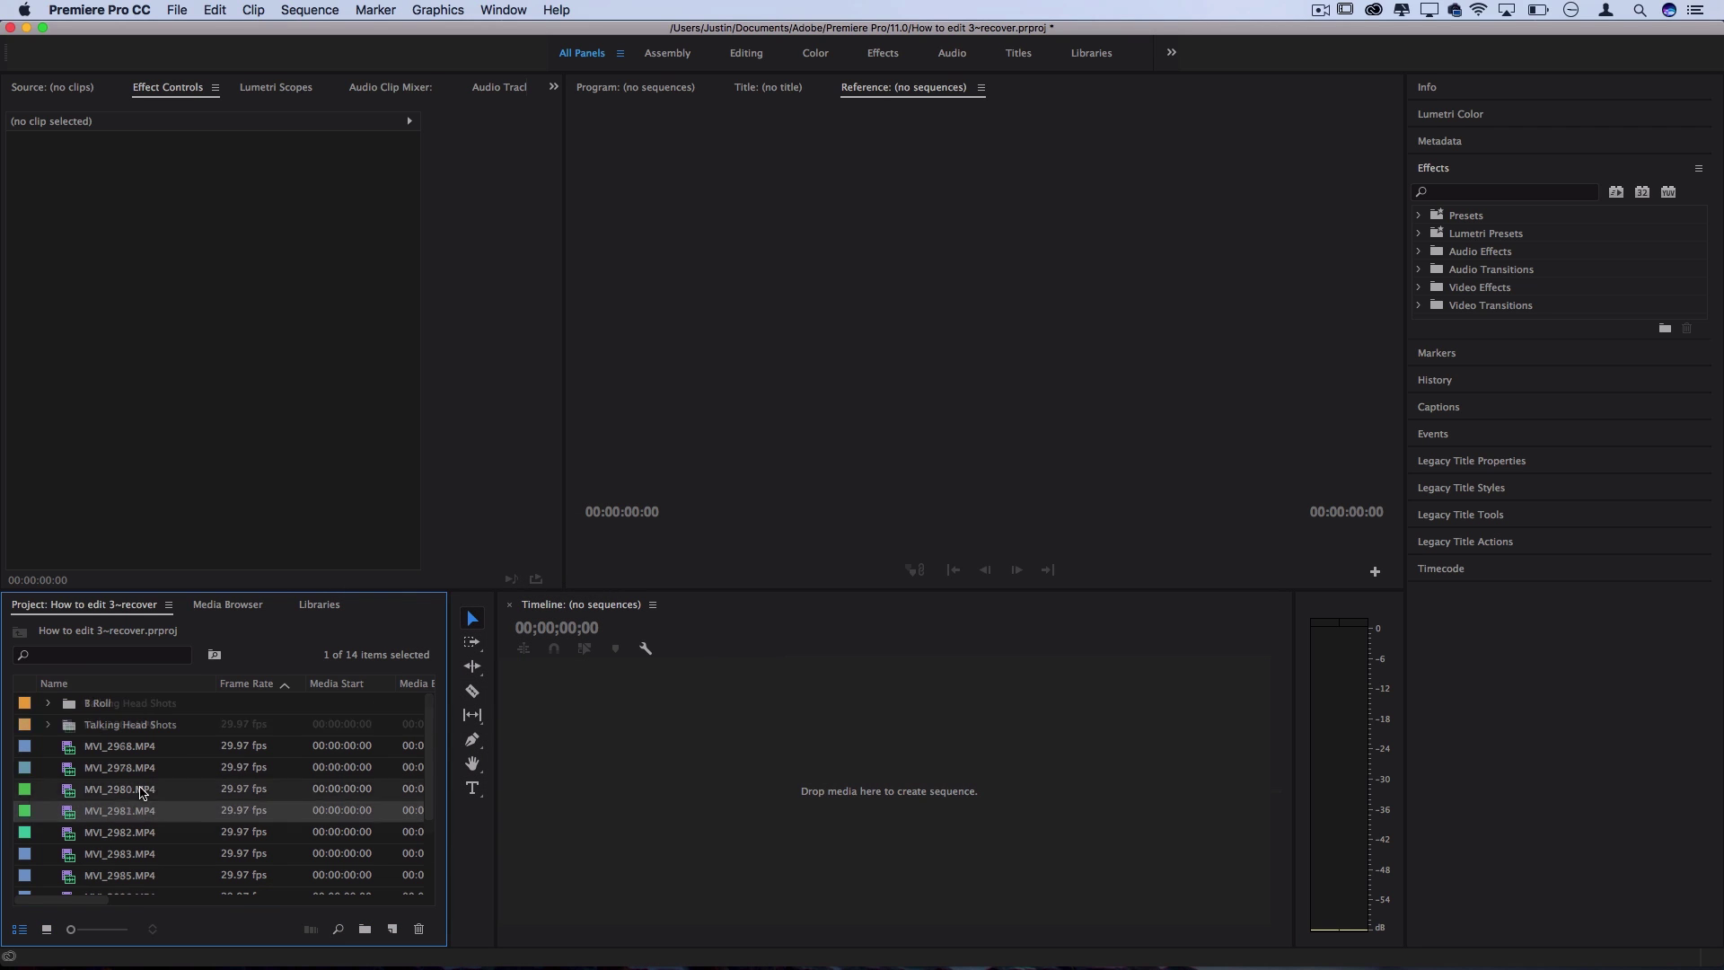
Step: Build an MVI_2980 sequence from its clip, delete the clip, and close the sequence
click(93, 787)
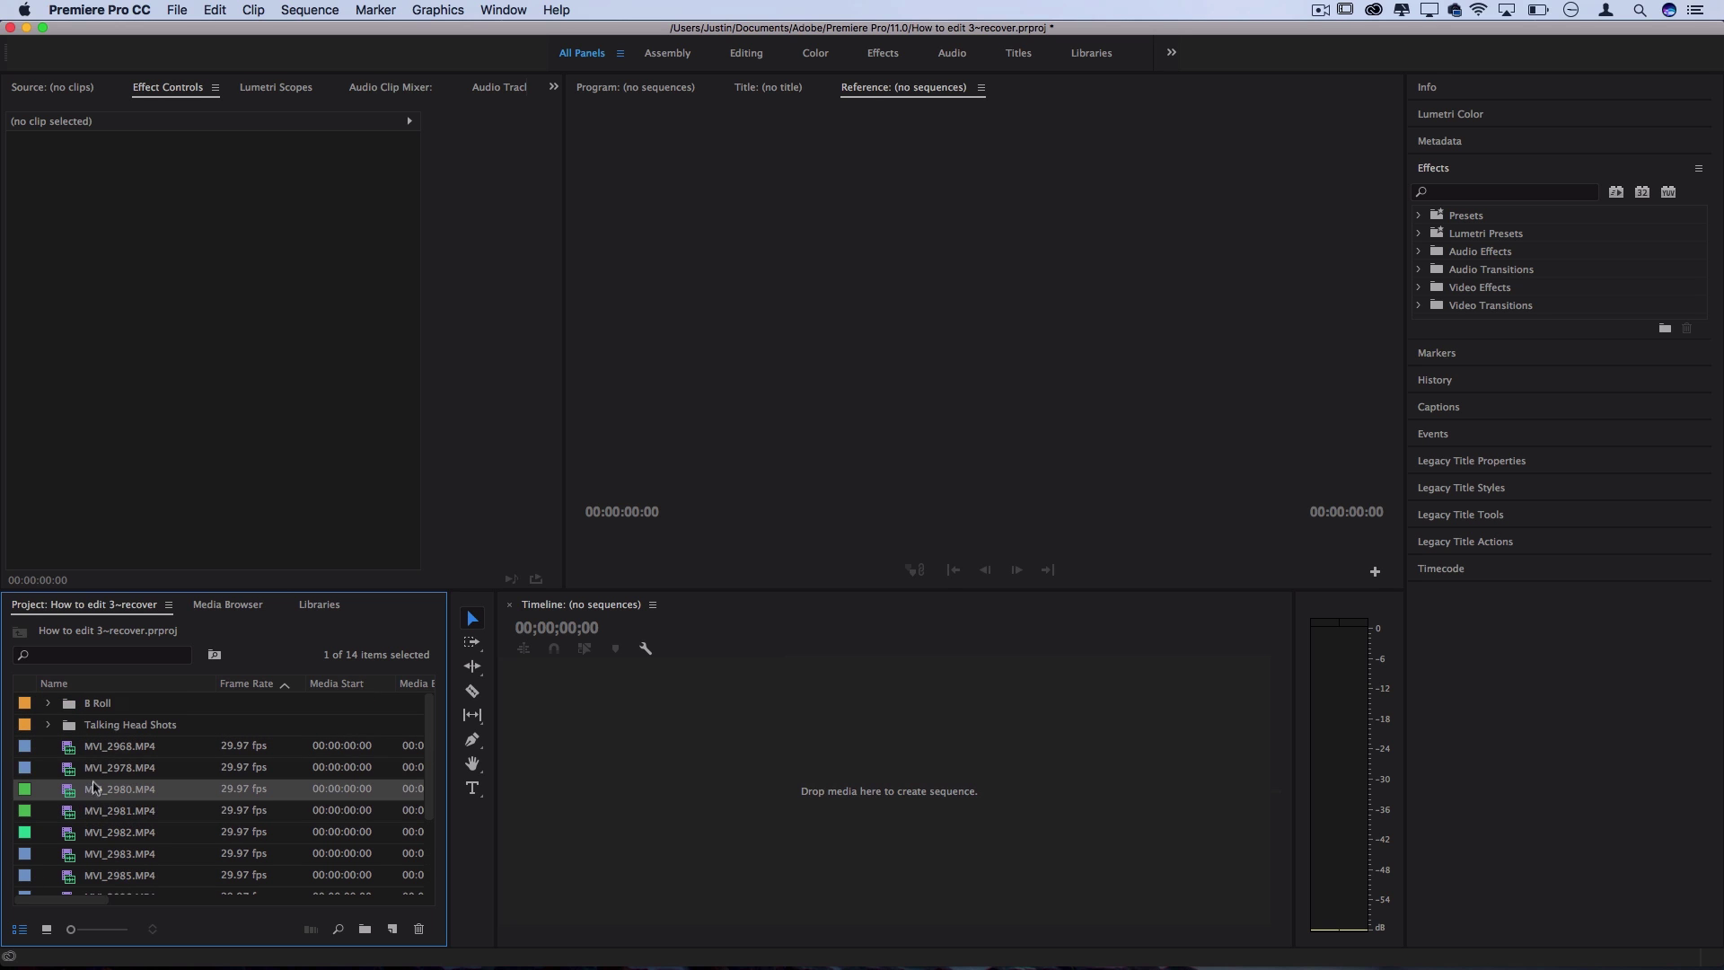
click(100, 769)
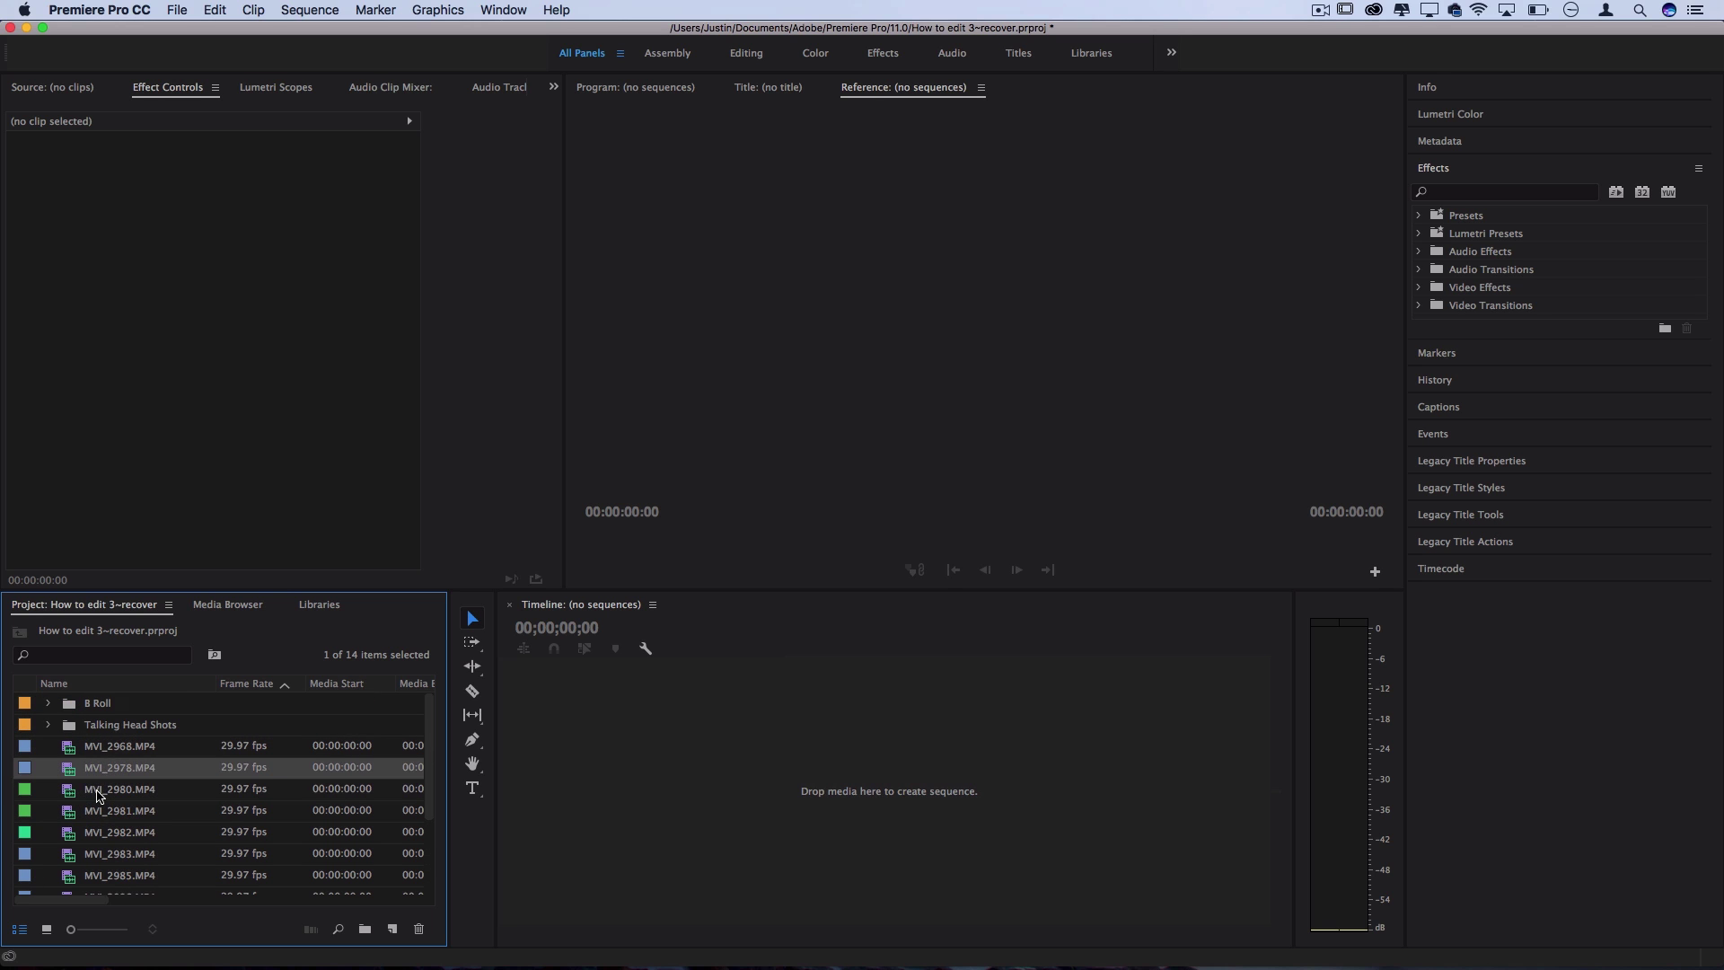
drag(98, 792, 739, 792)
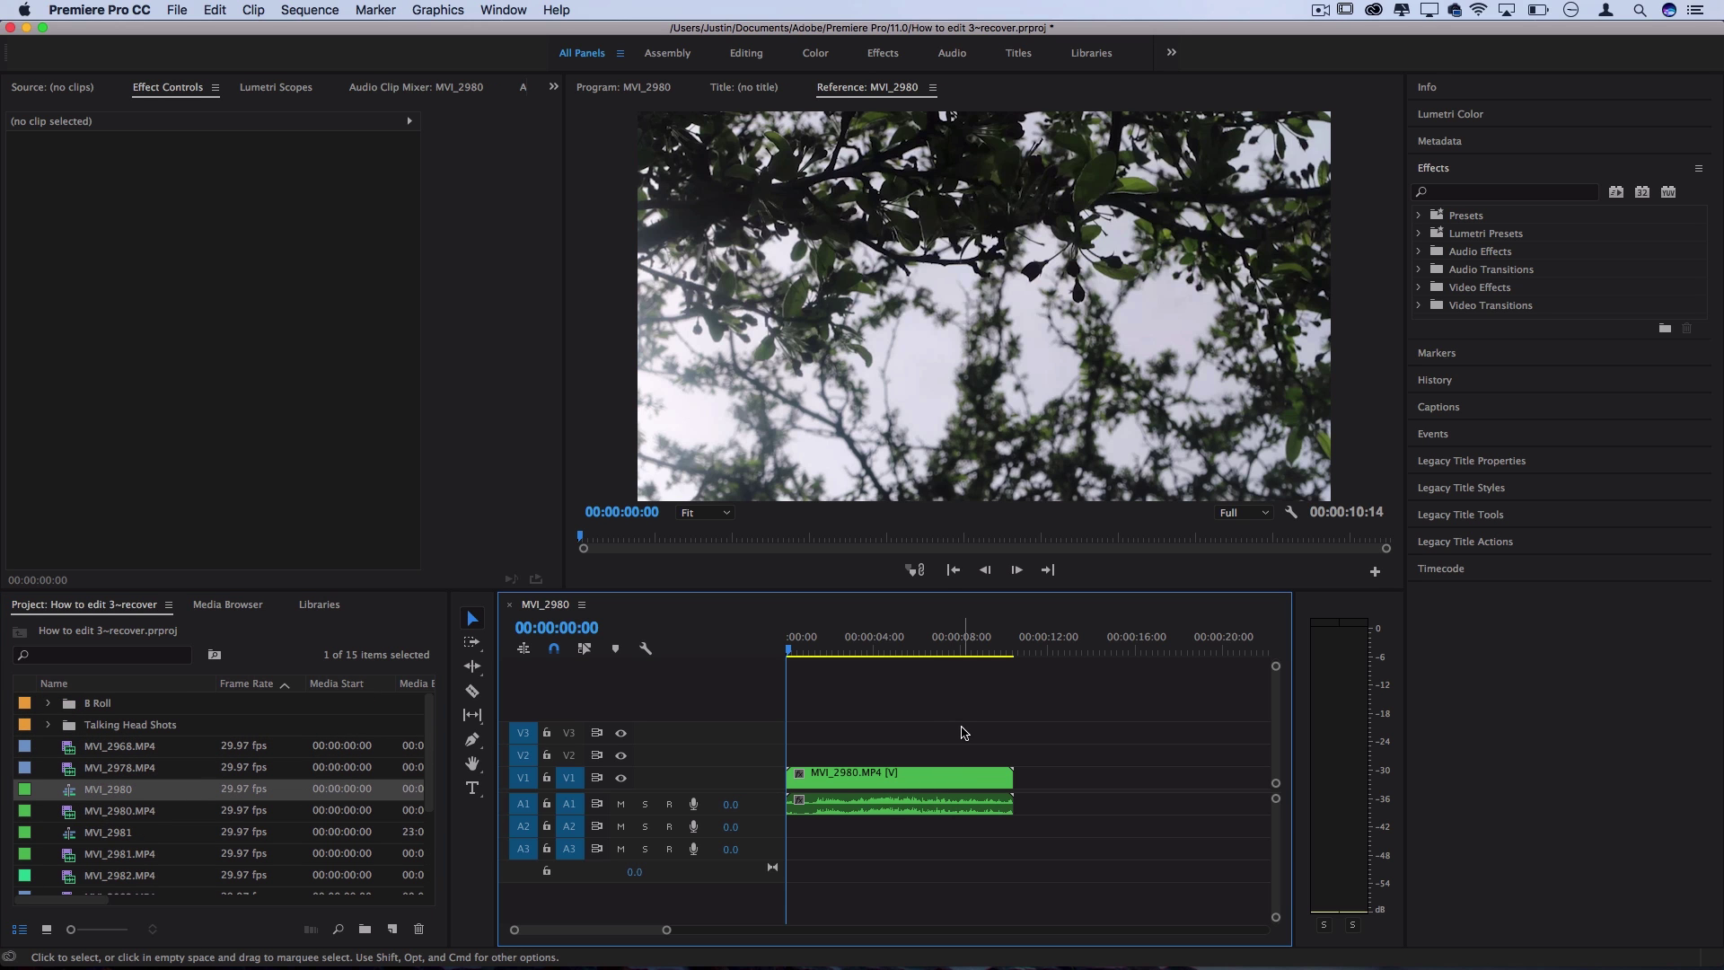
drag(963, 733, 812, 804)
key(Delete)
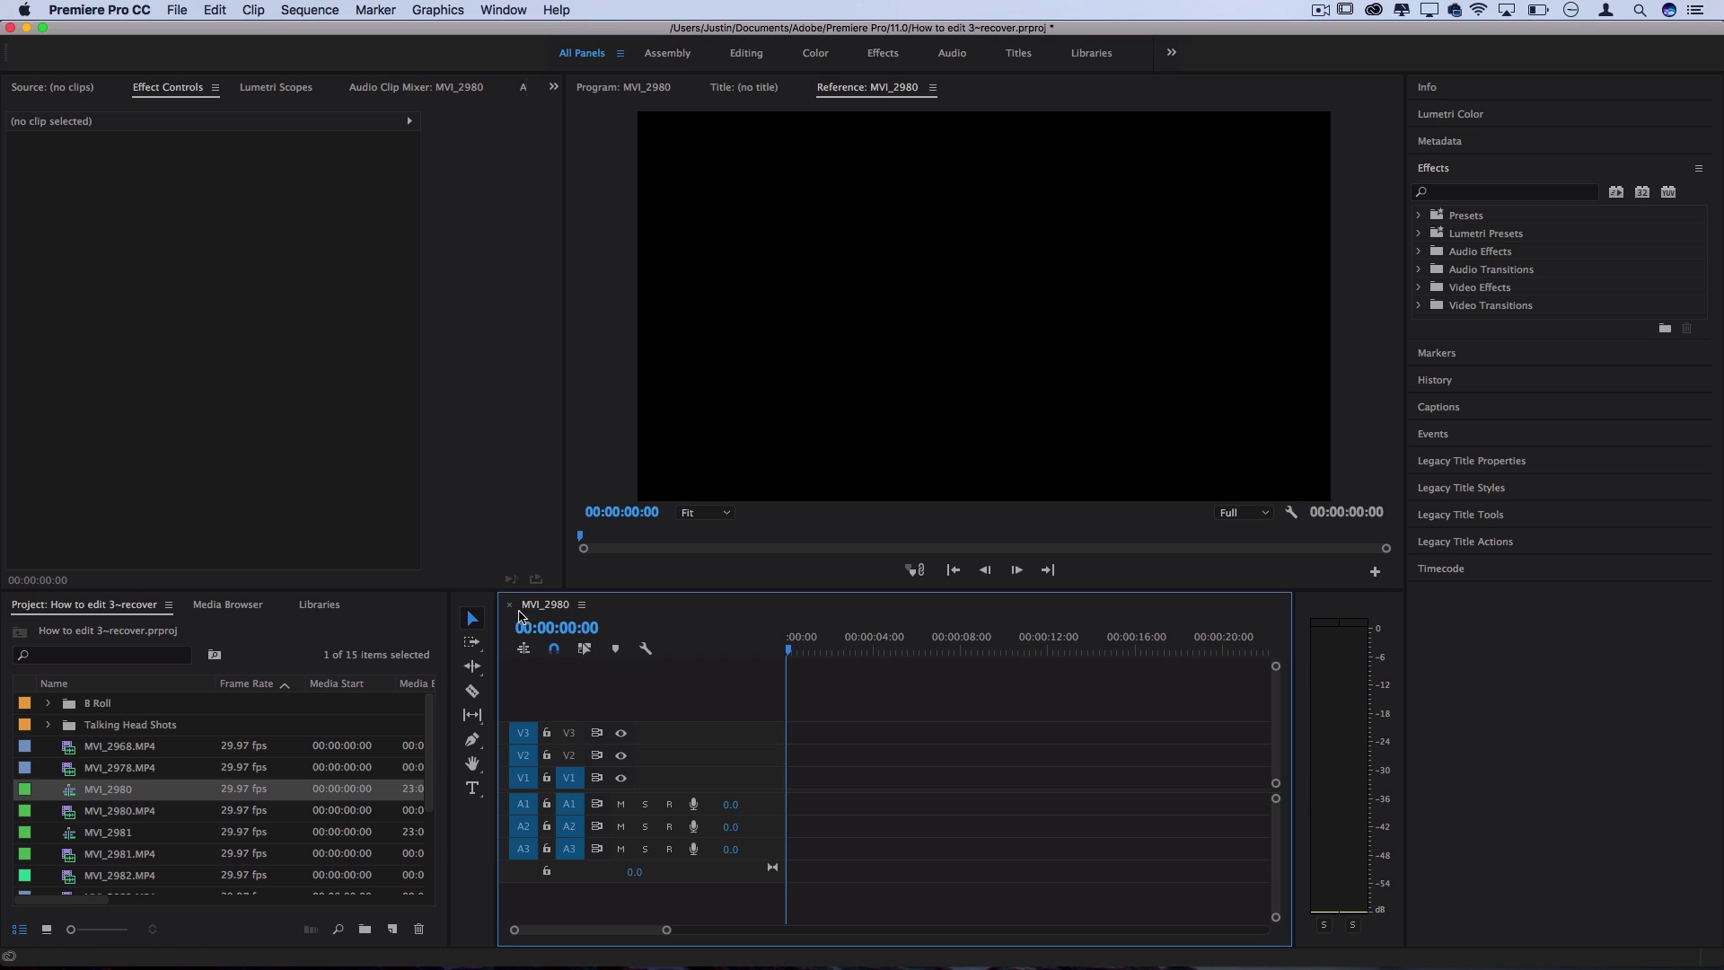
click(508, 606)
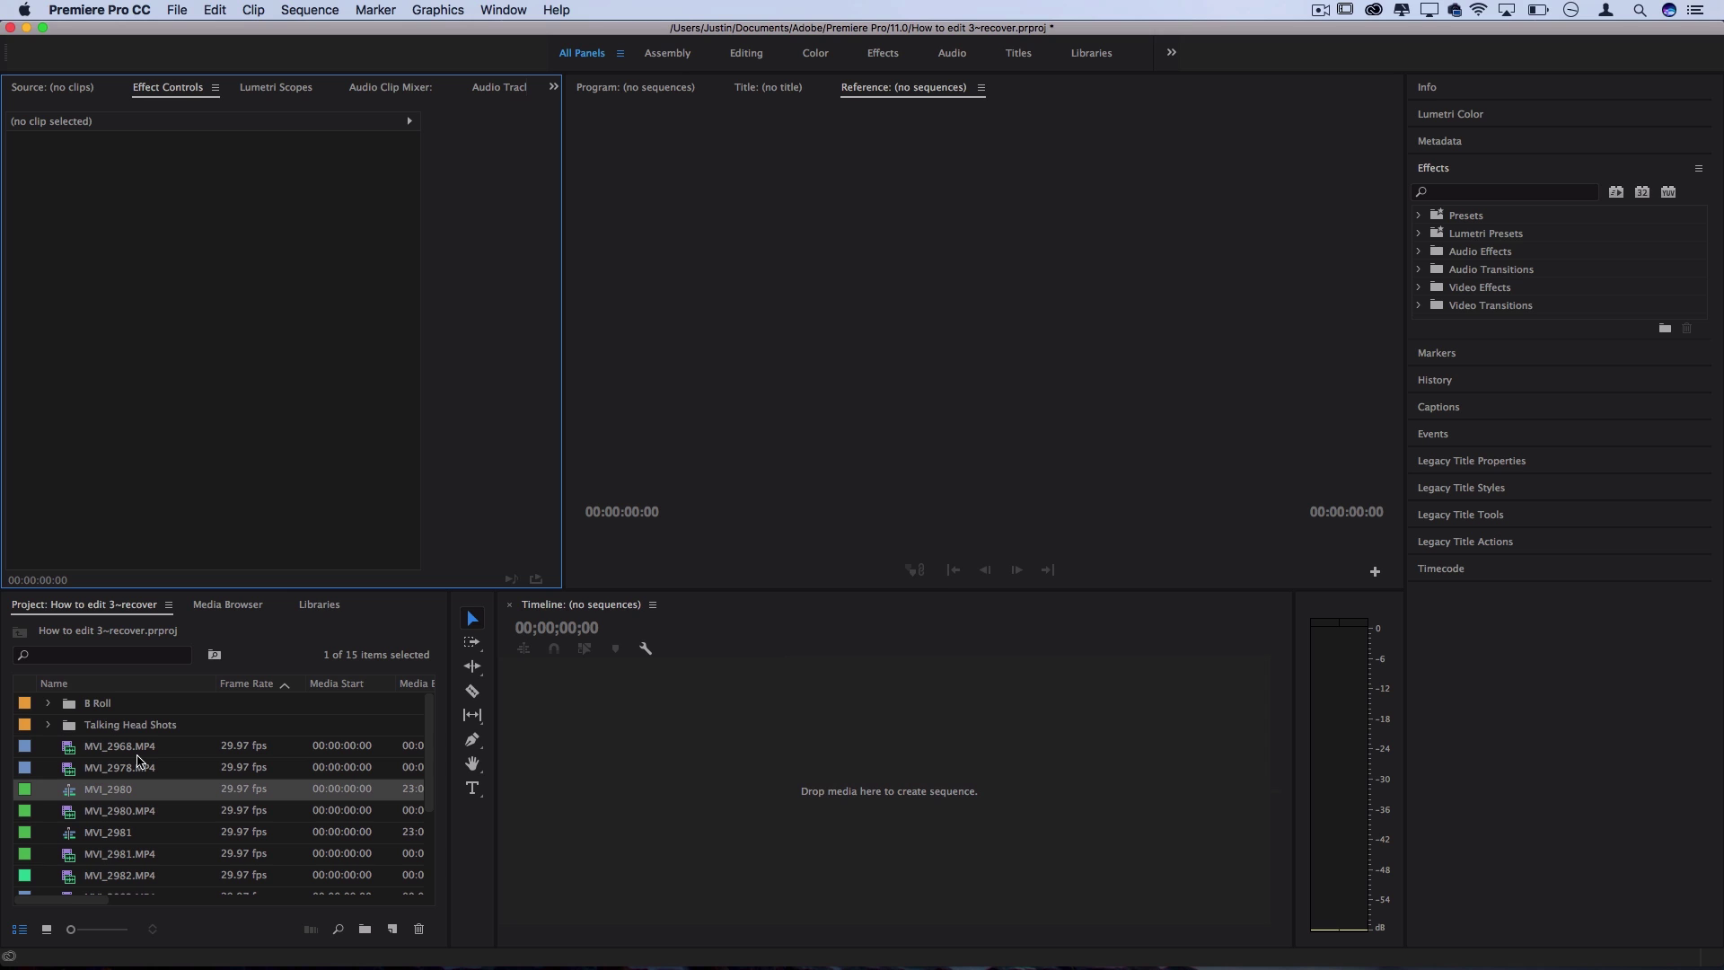
Step: Switch the Project panel to Icon View thumbnails
click(47, 930)
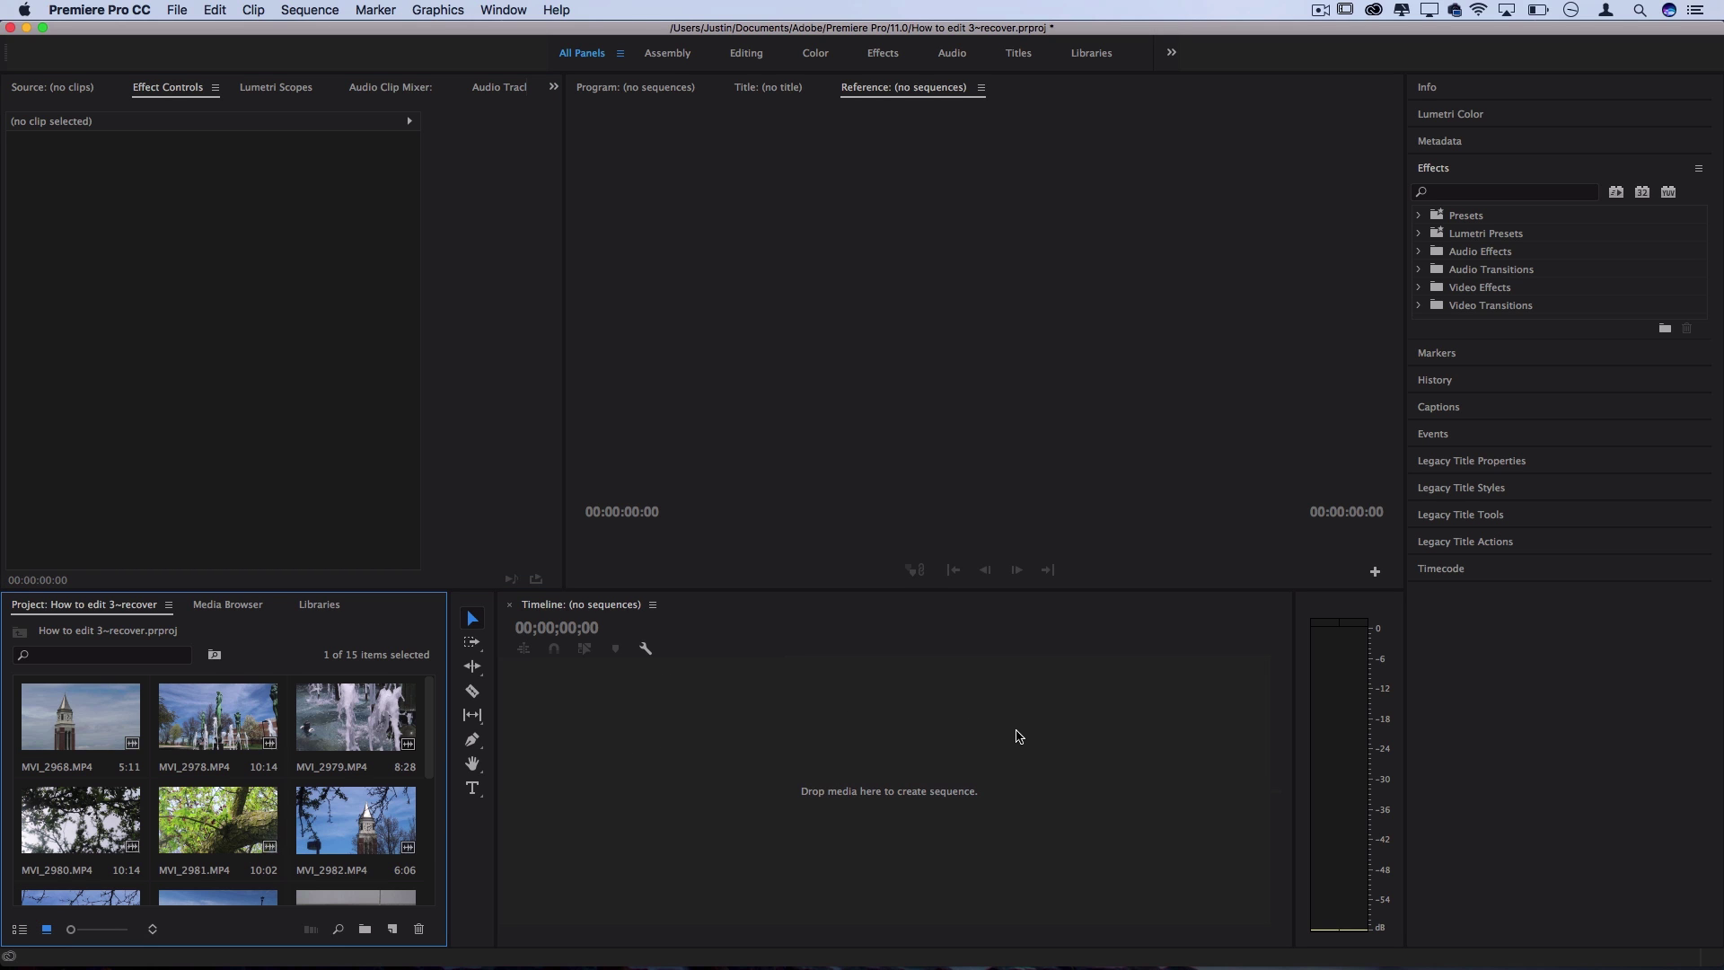
click(780, 775)
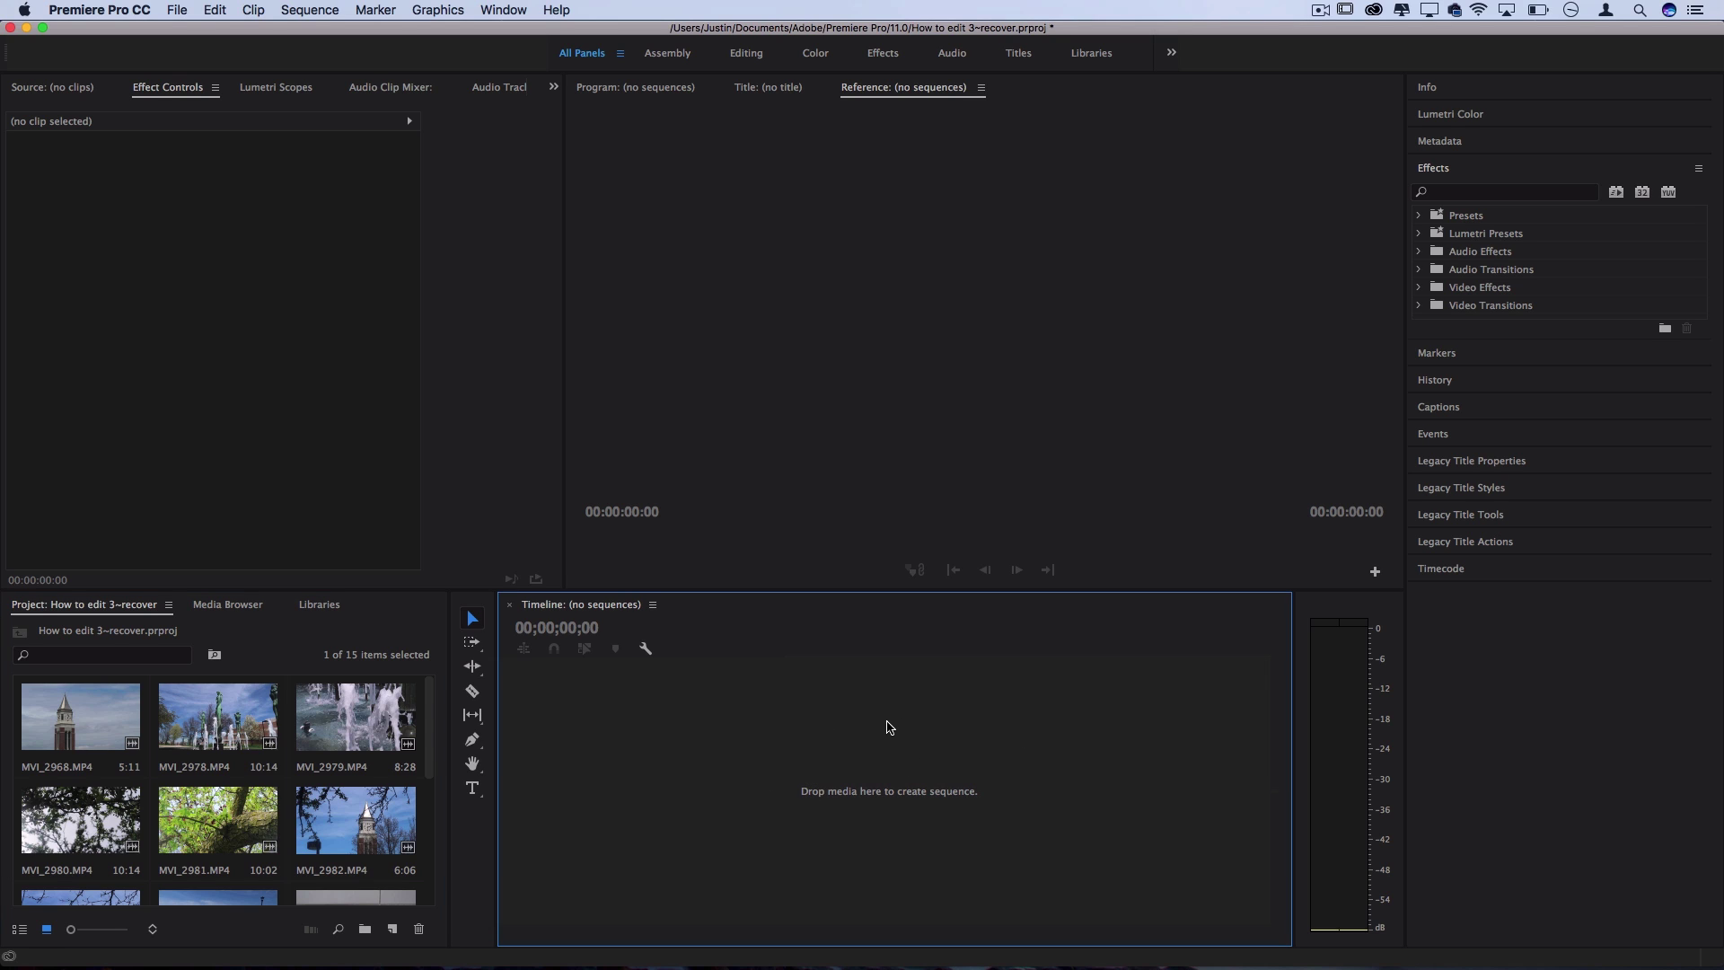
click(178, 11)
Step: Start a new sequence from the DSLR 1080p24 preset and review its 1920×1080, 23.976 fps settings
mouse_move(190, 32)
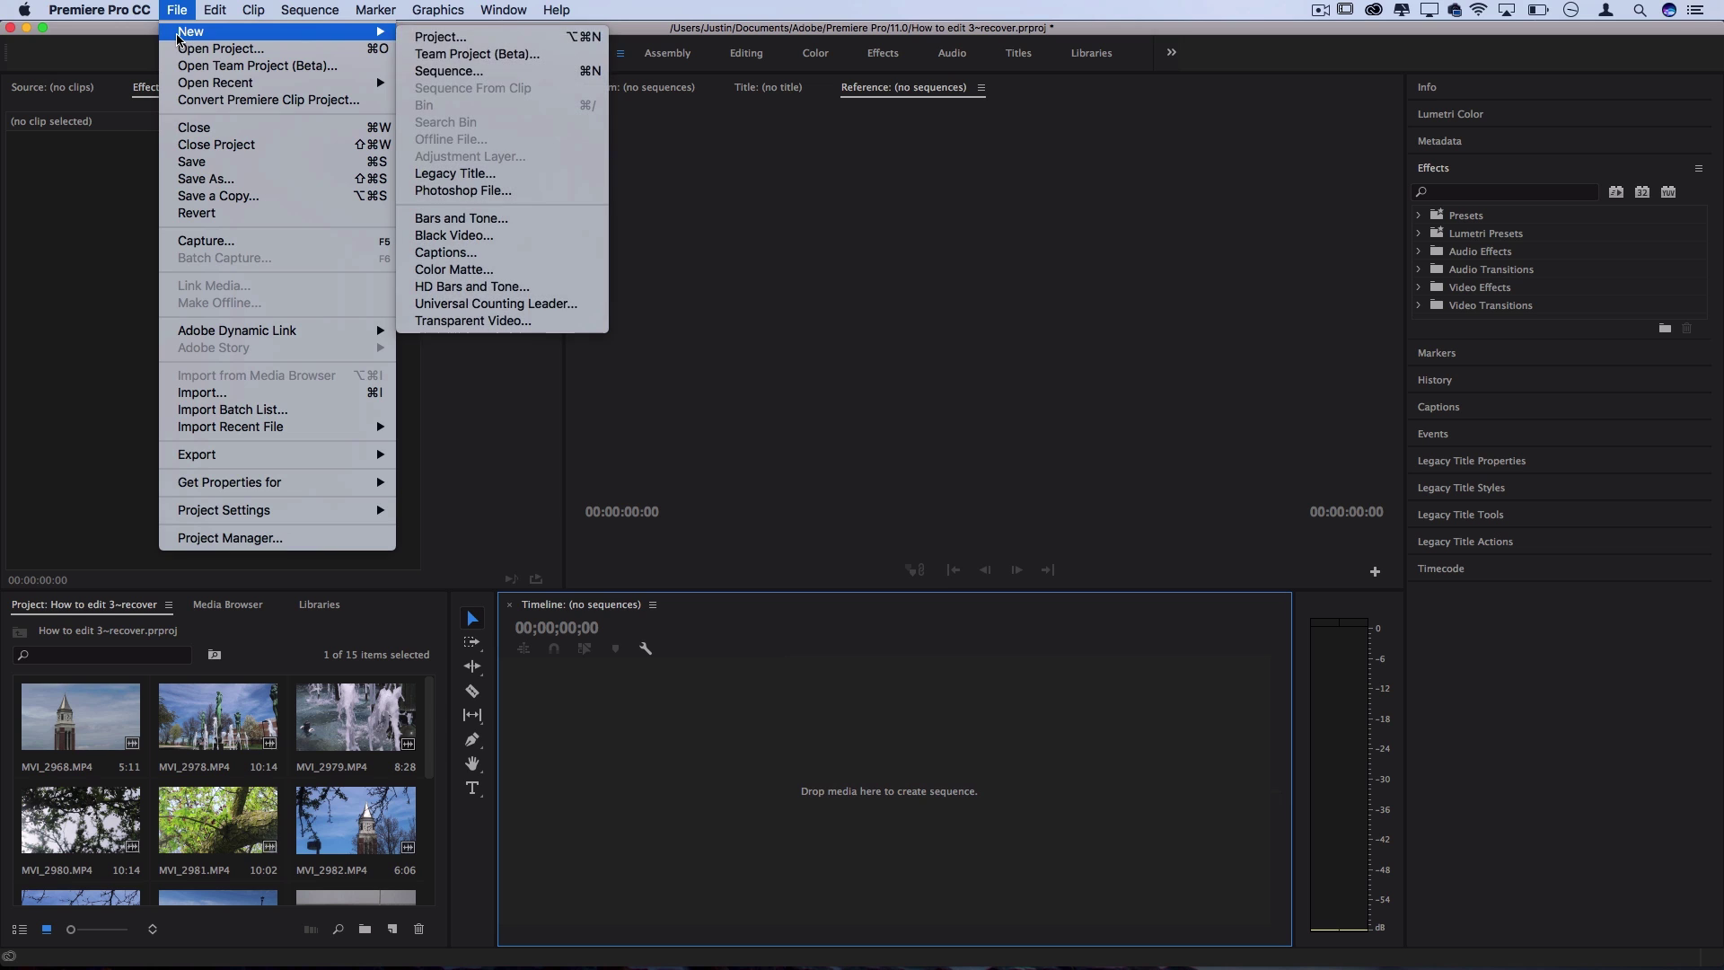
click(487, 71)
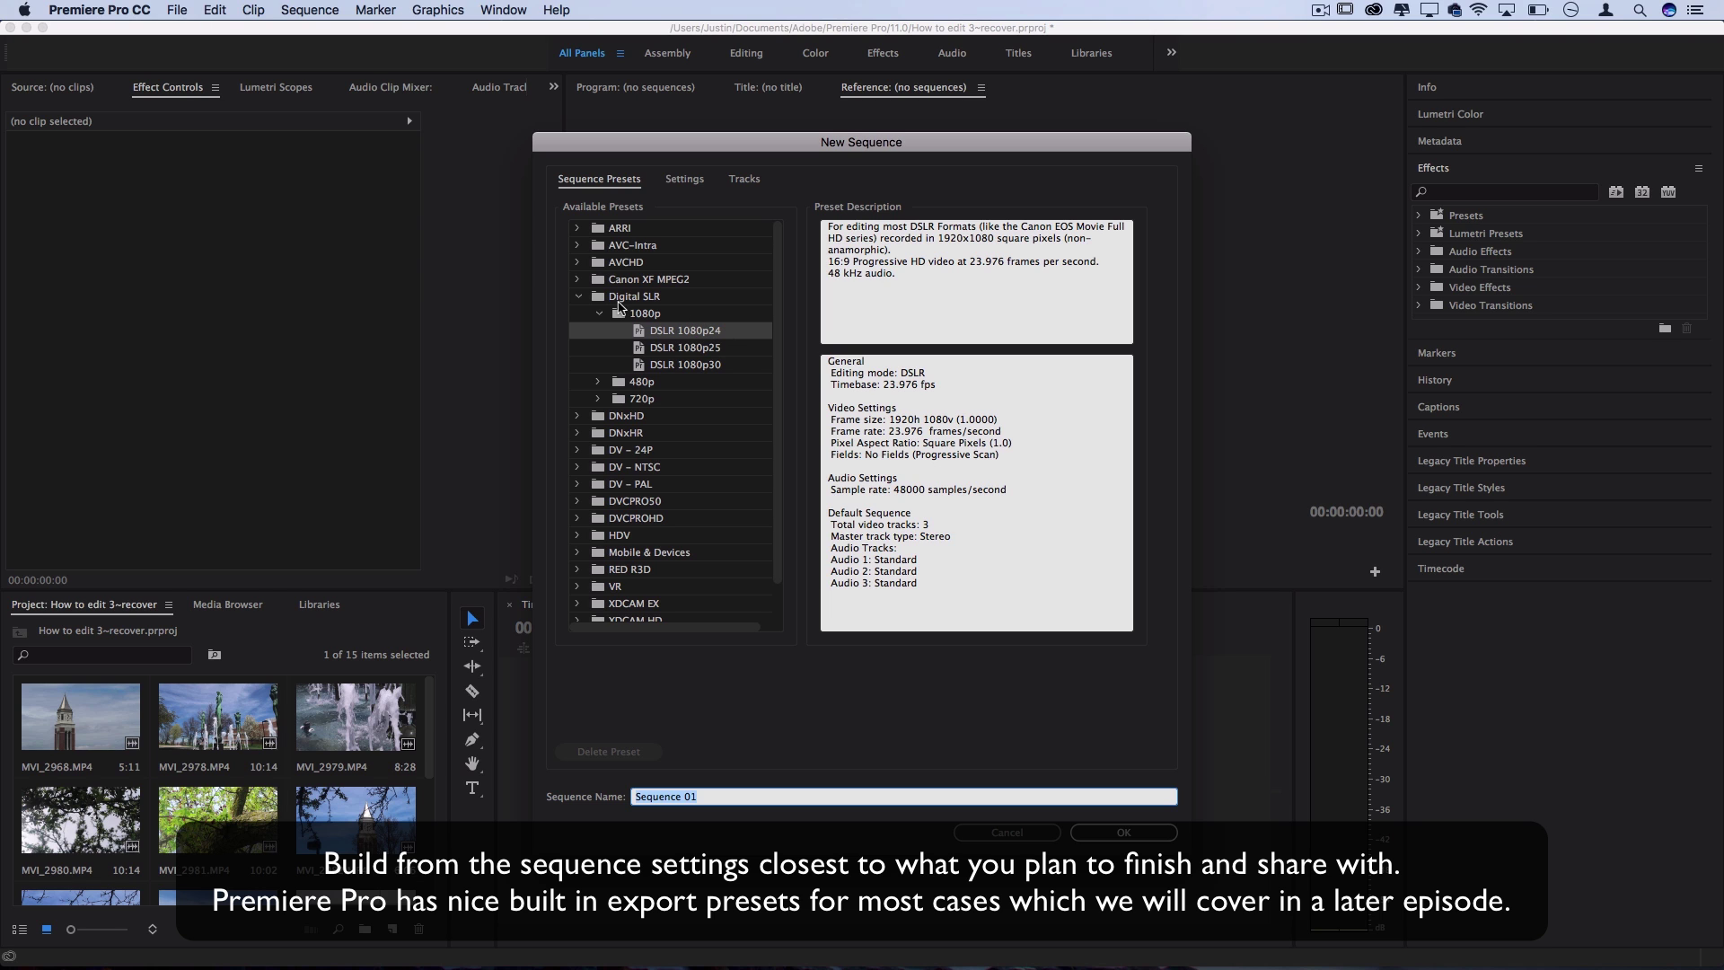
click(578, 300)
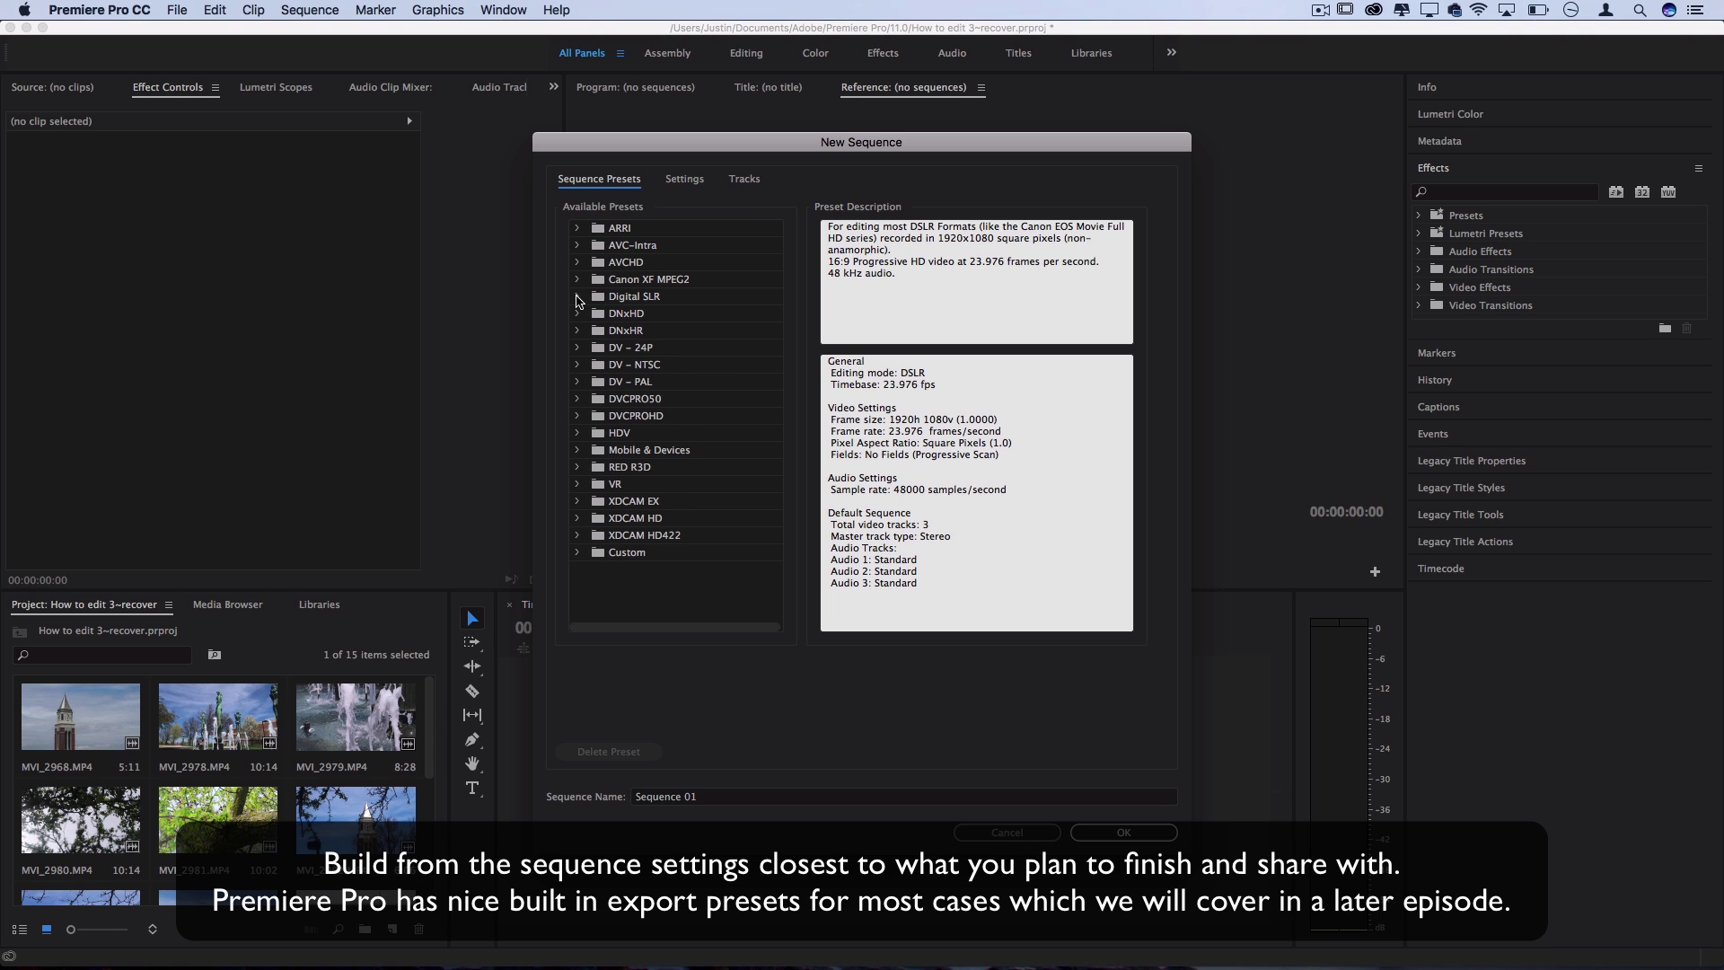
click(578, 300)
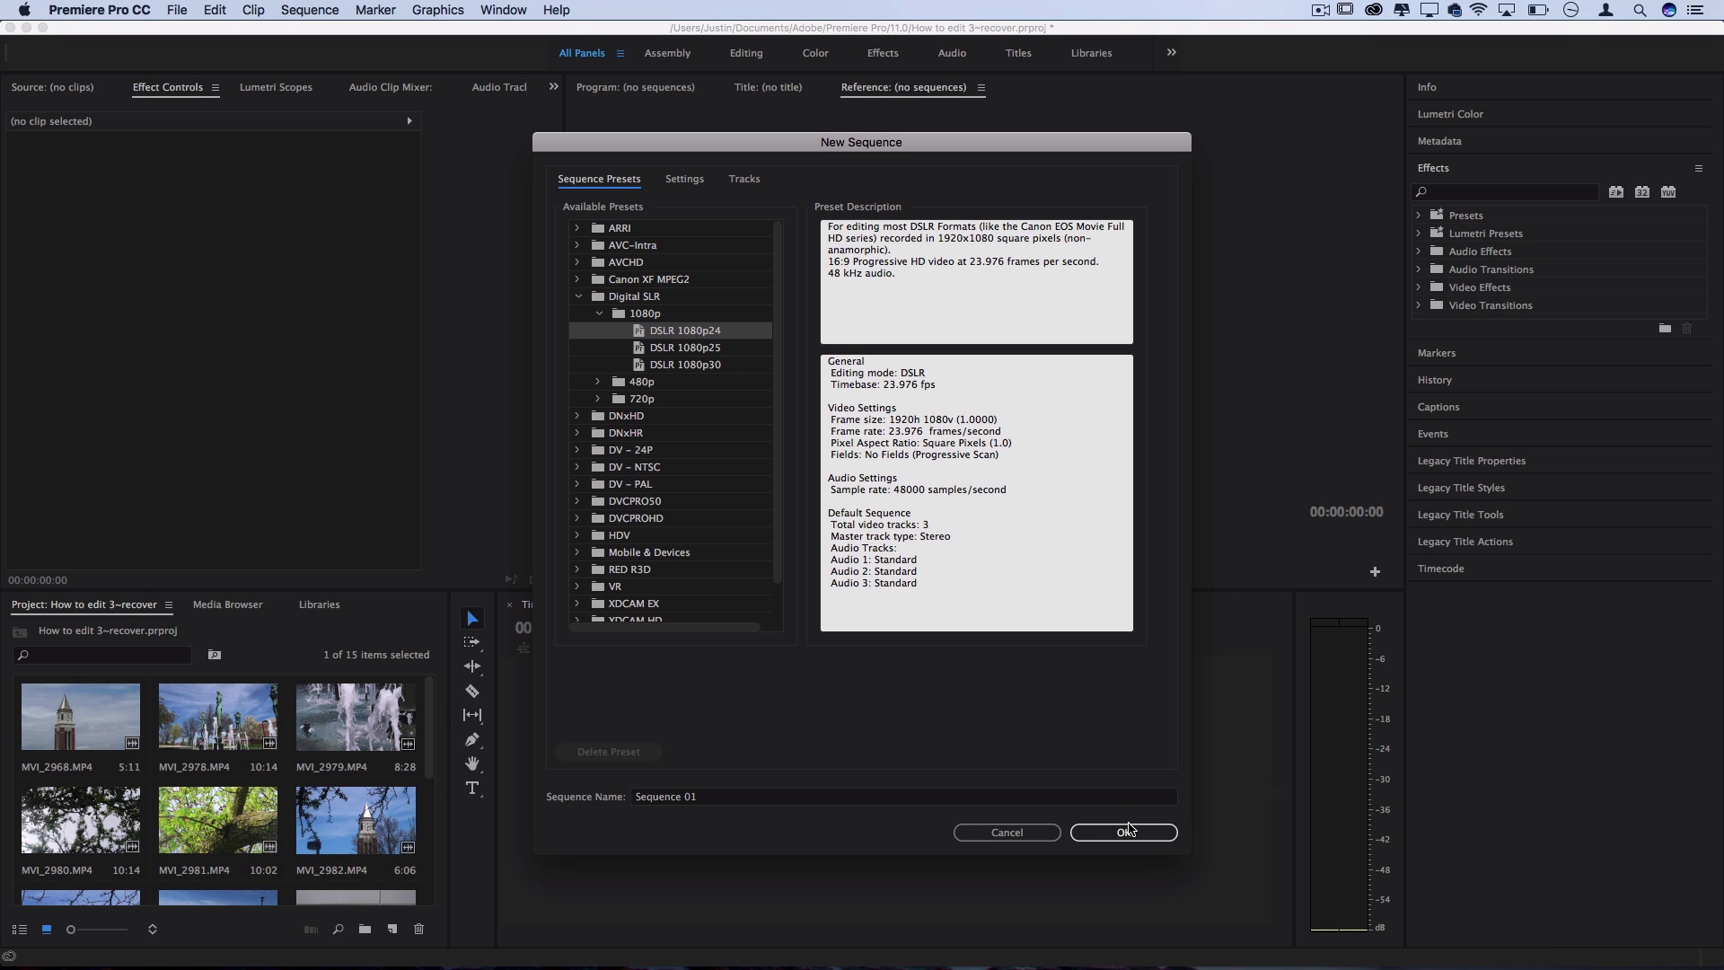
click(678, 181)
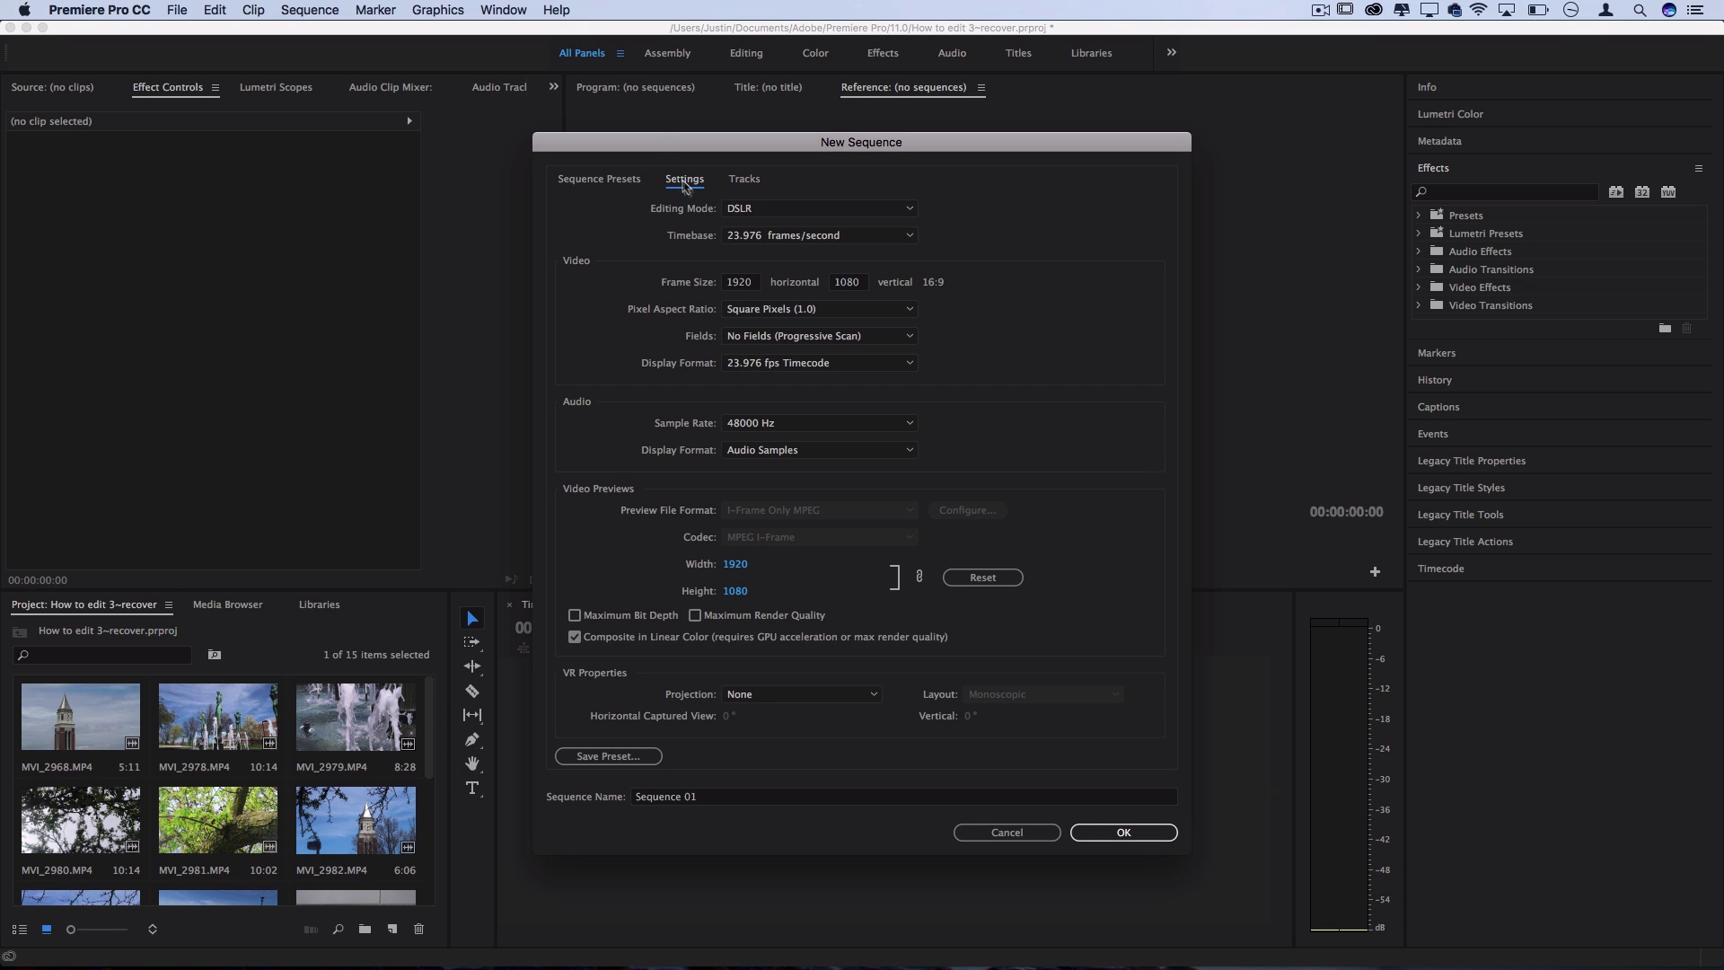
click(753, 284)
drag(756, 282, 704, 282)
Step: Create Sequence 01 and add MVI_2978 at its start, keeping the sequence's existing settings
click(1123, 833)
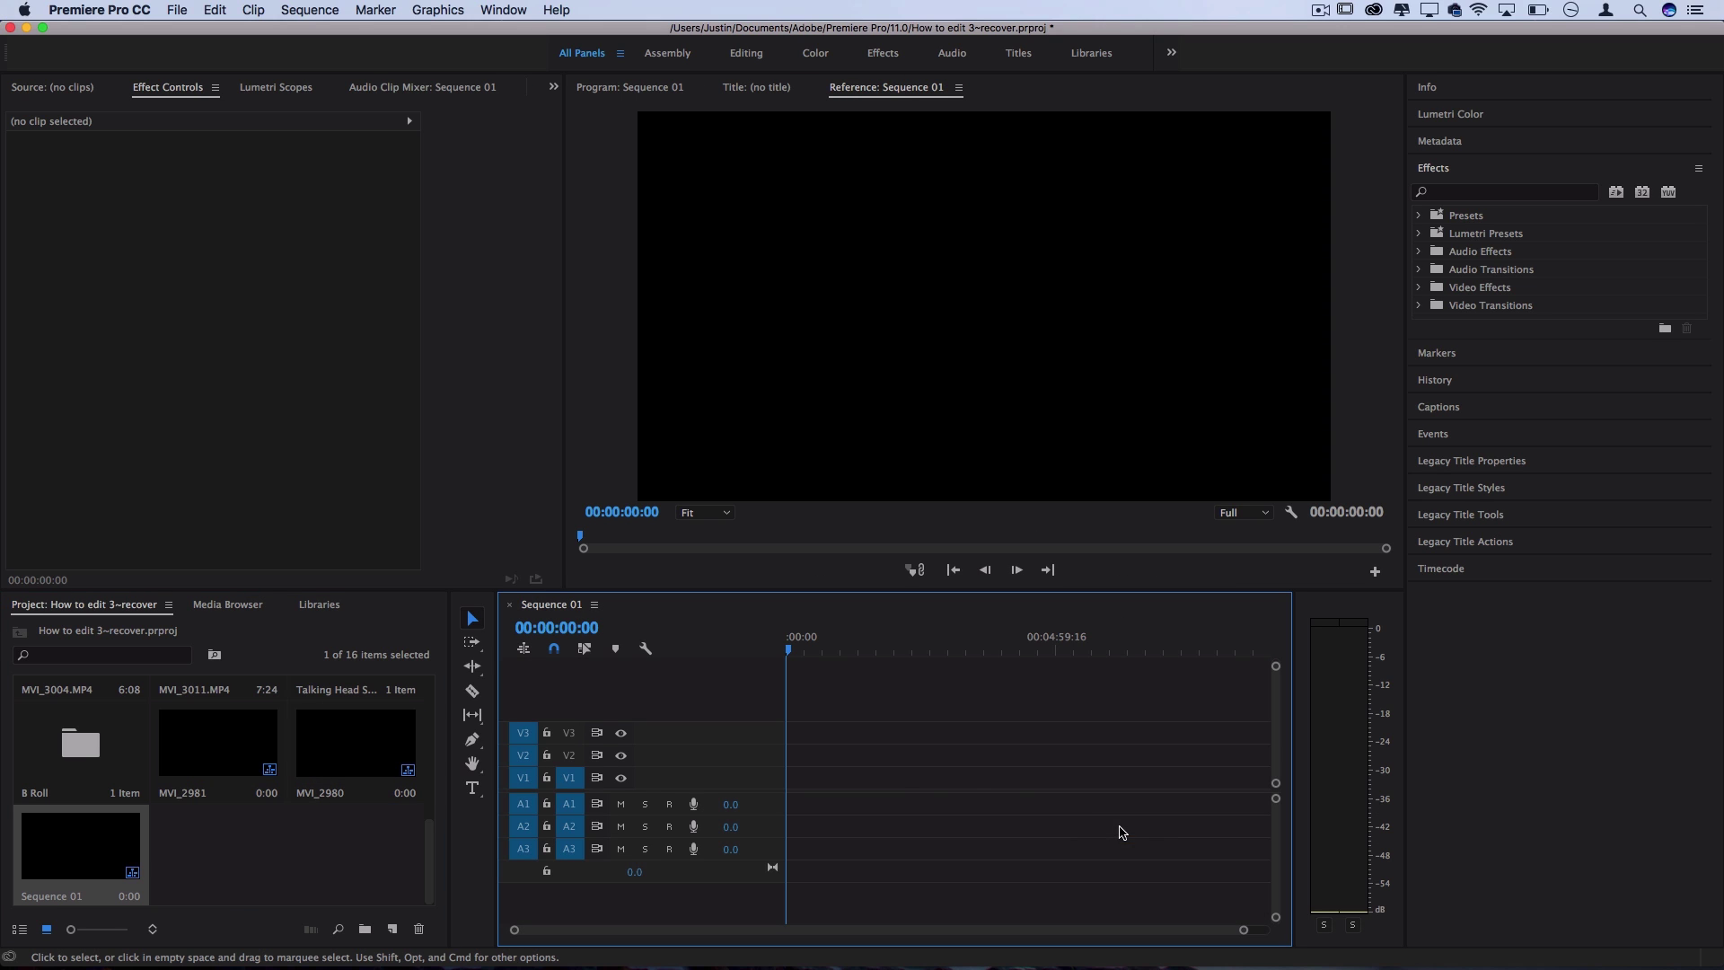
drag(819, 639, 855, 648)
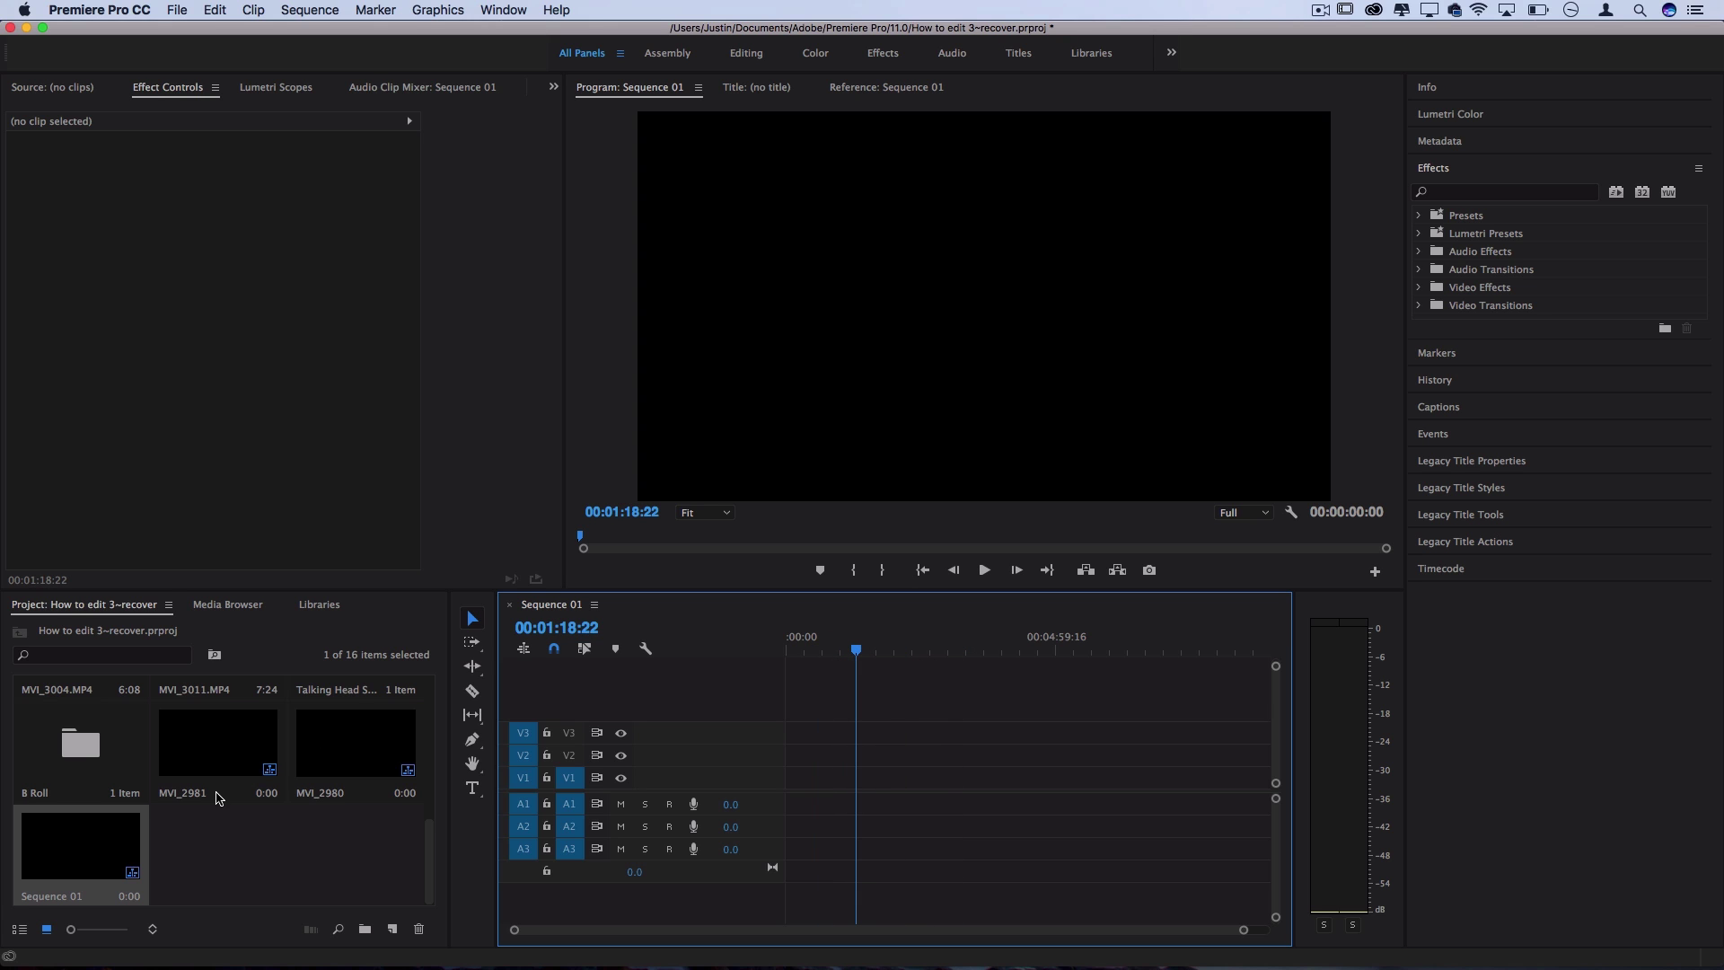
scroll(216, 798, up, 10)
click(268, 736)
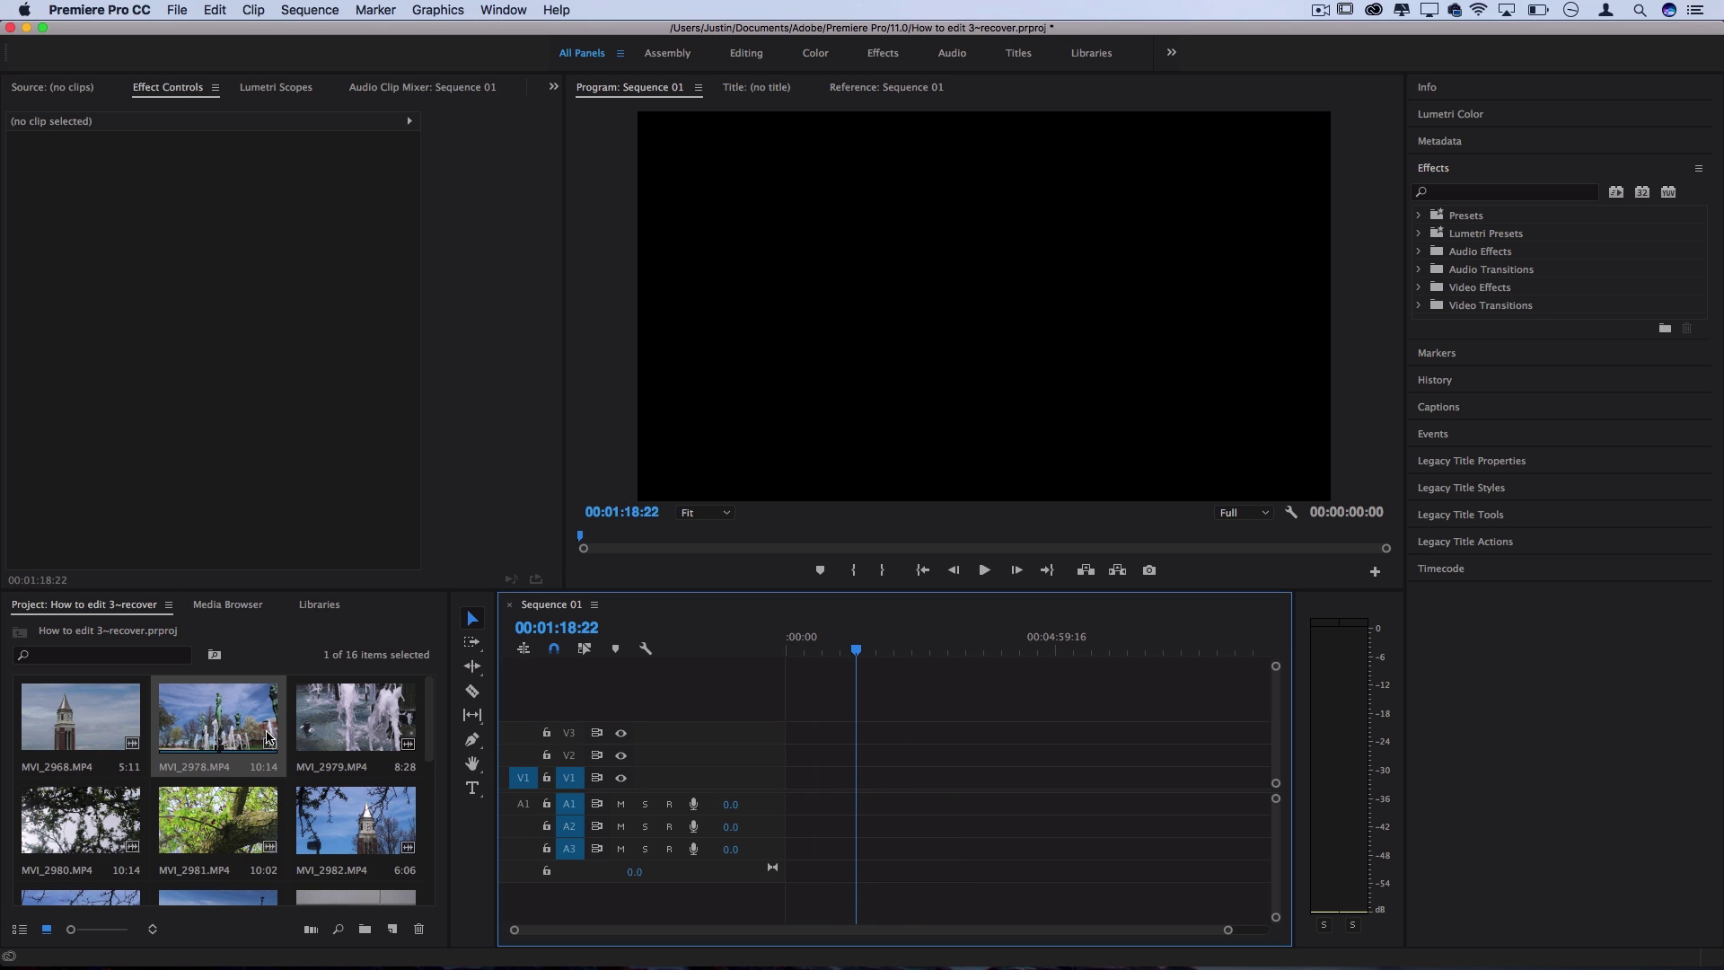
drag(229, 732, 744, 761)
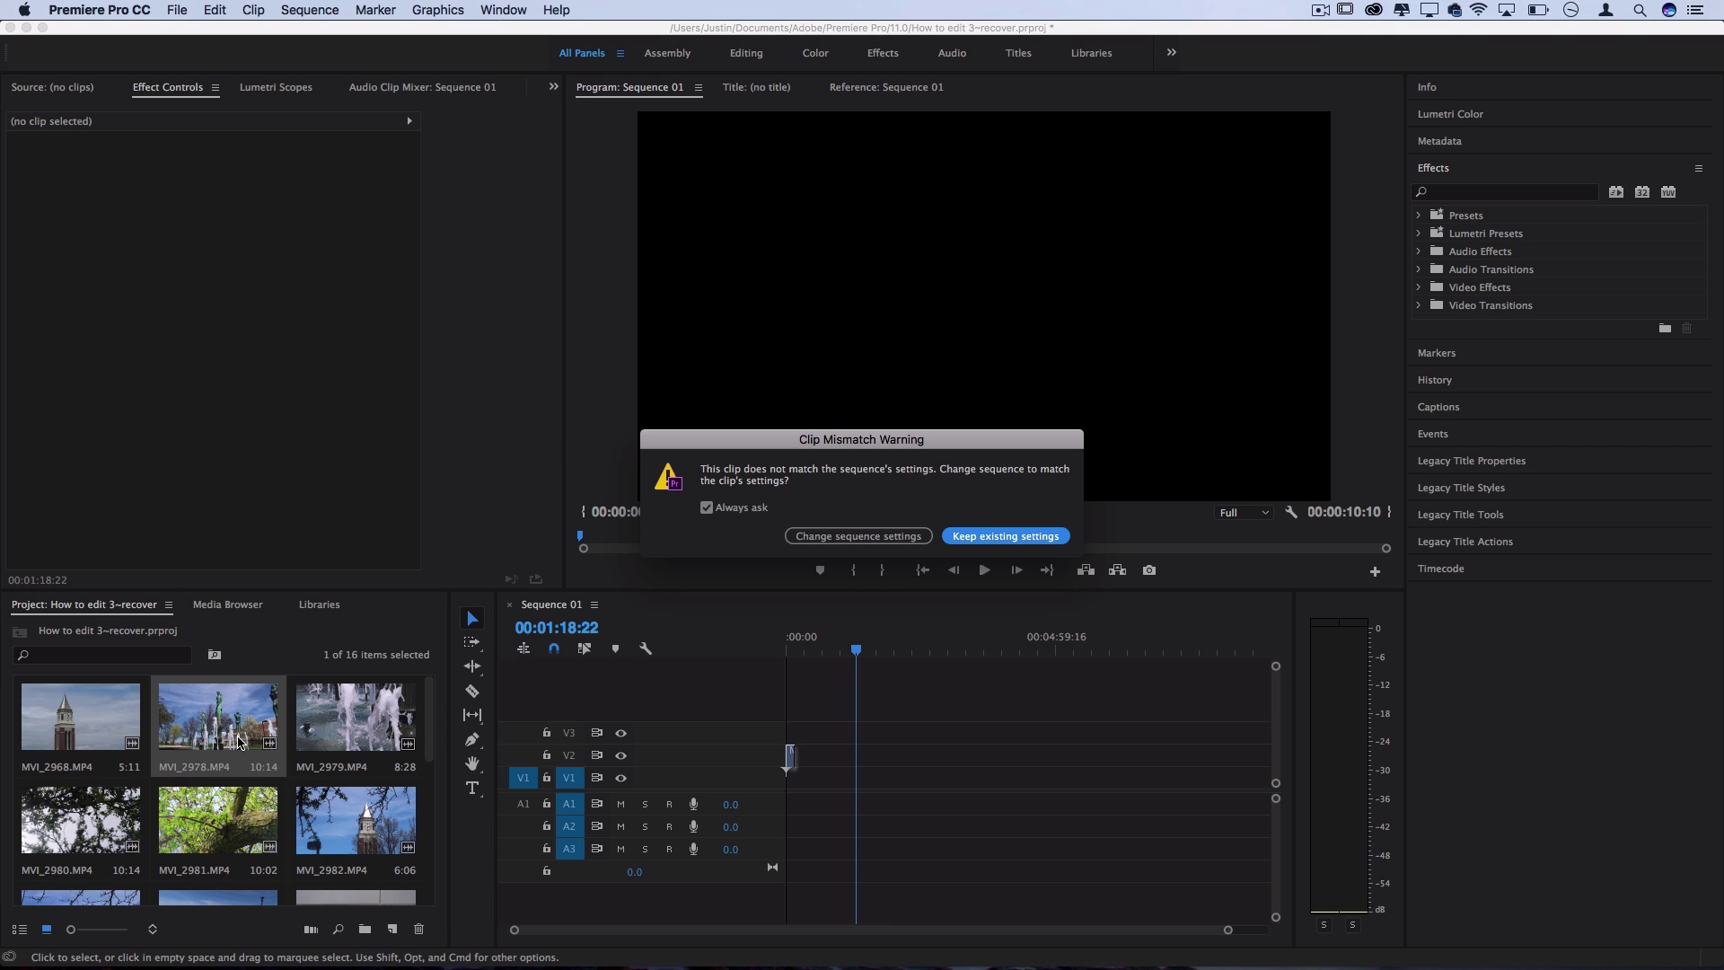
click(1011, 539)
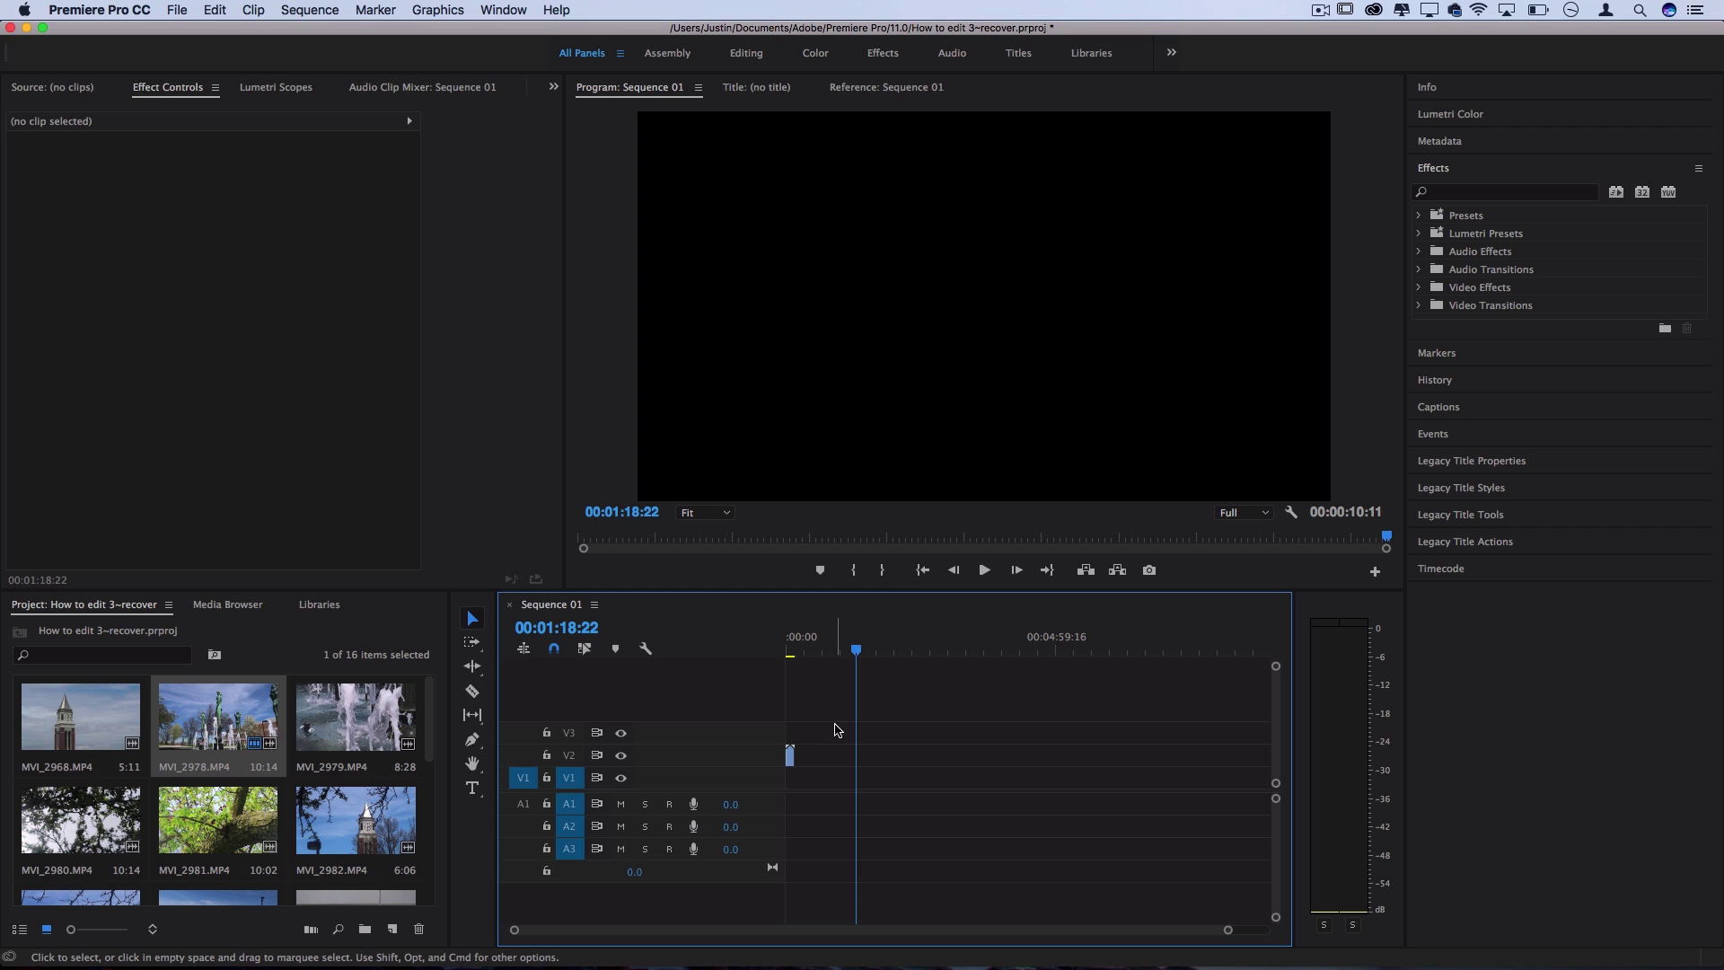
click(789, 644)
click(789, 755)
Step: Close Sequence 01 and create an MVI_2978 sequence from the MVI_2978.MP4 clip
key(Delete)
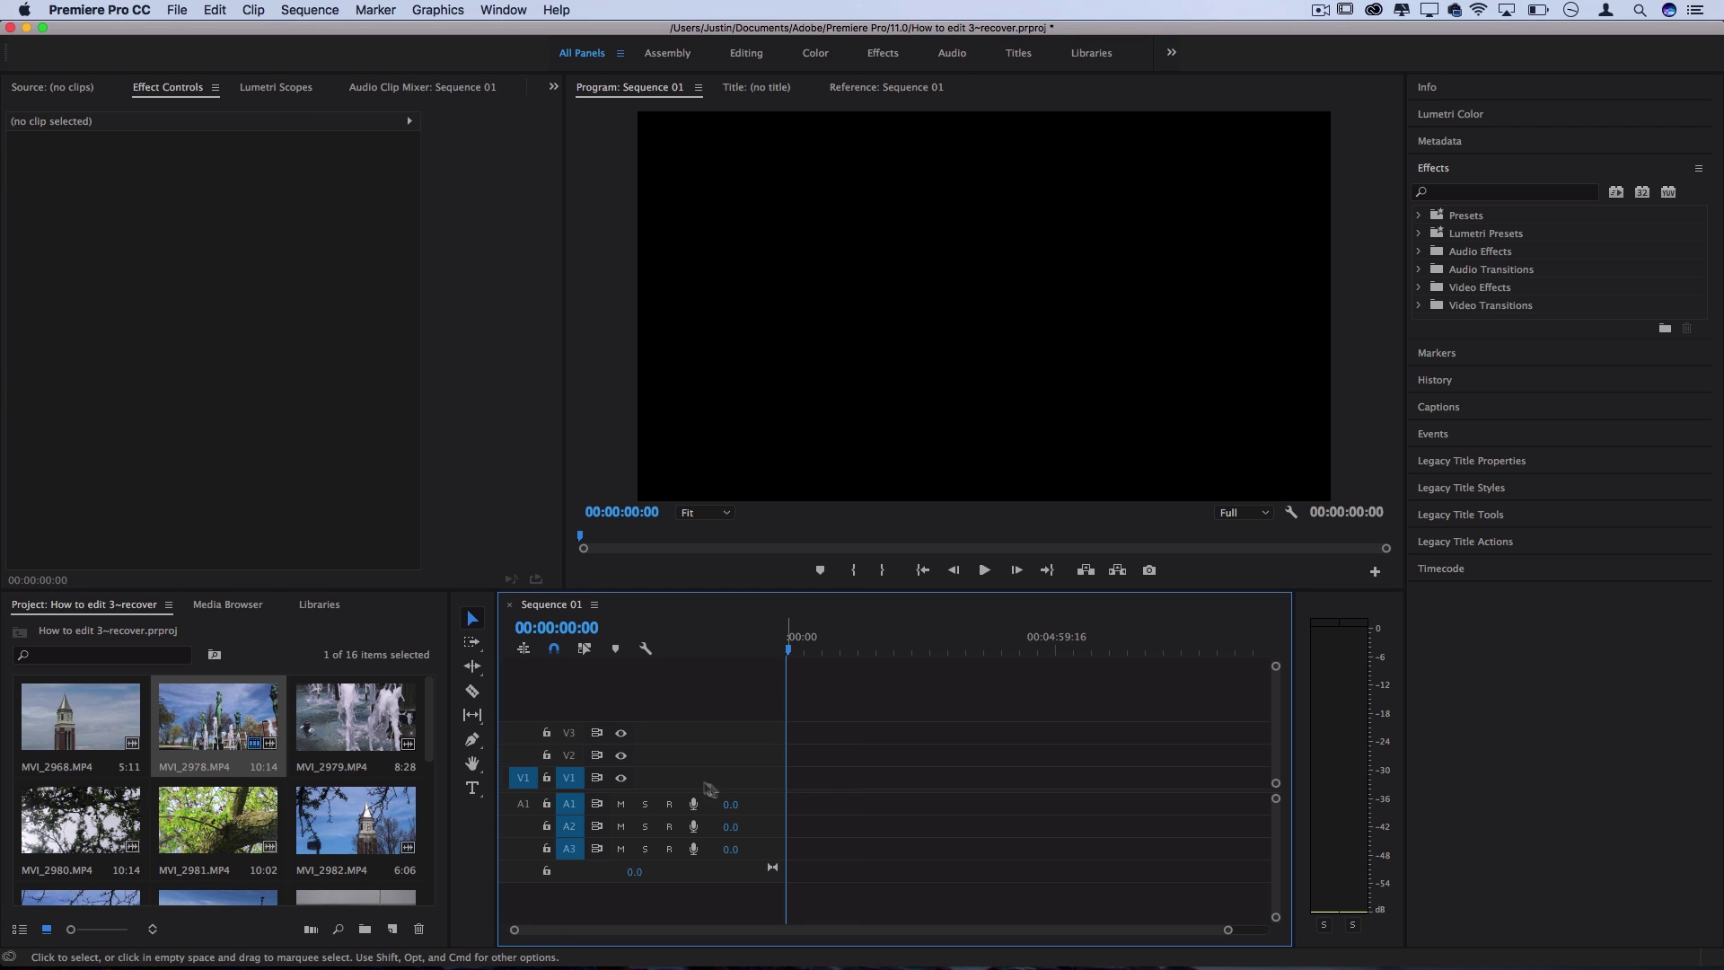
click(510, 605)
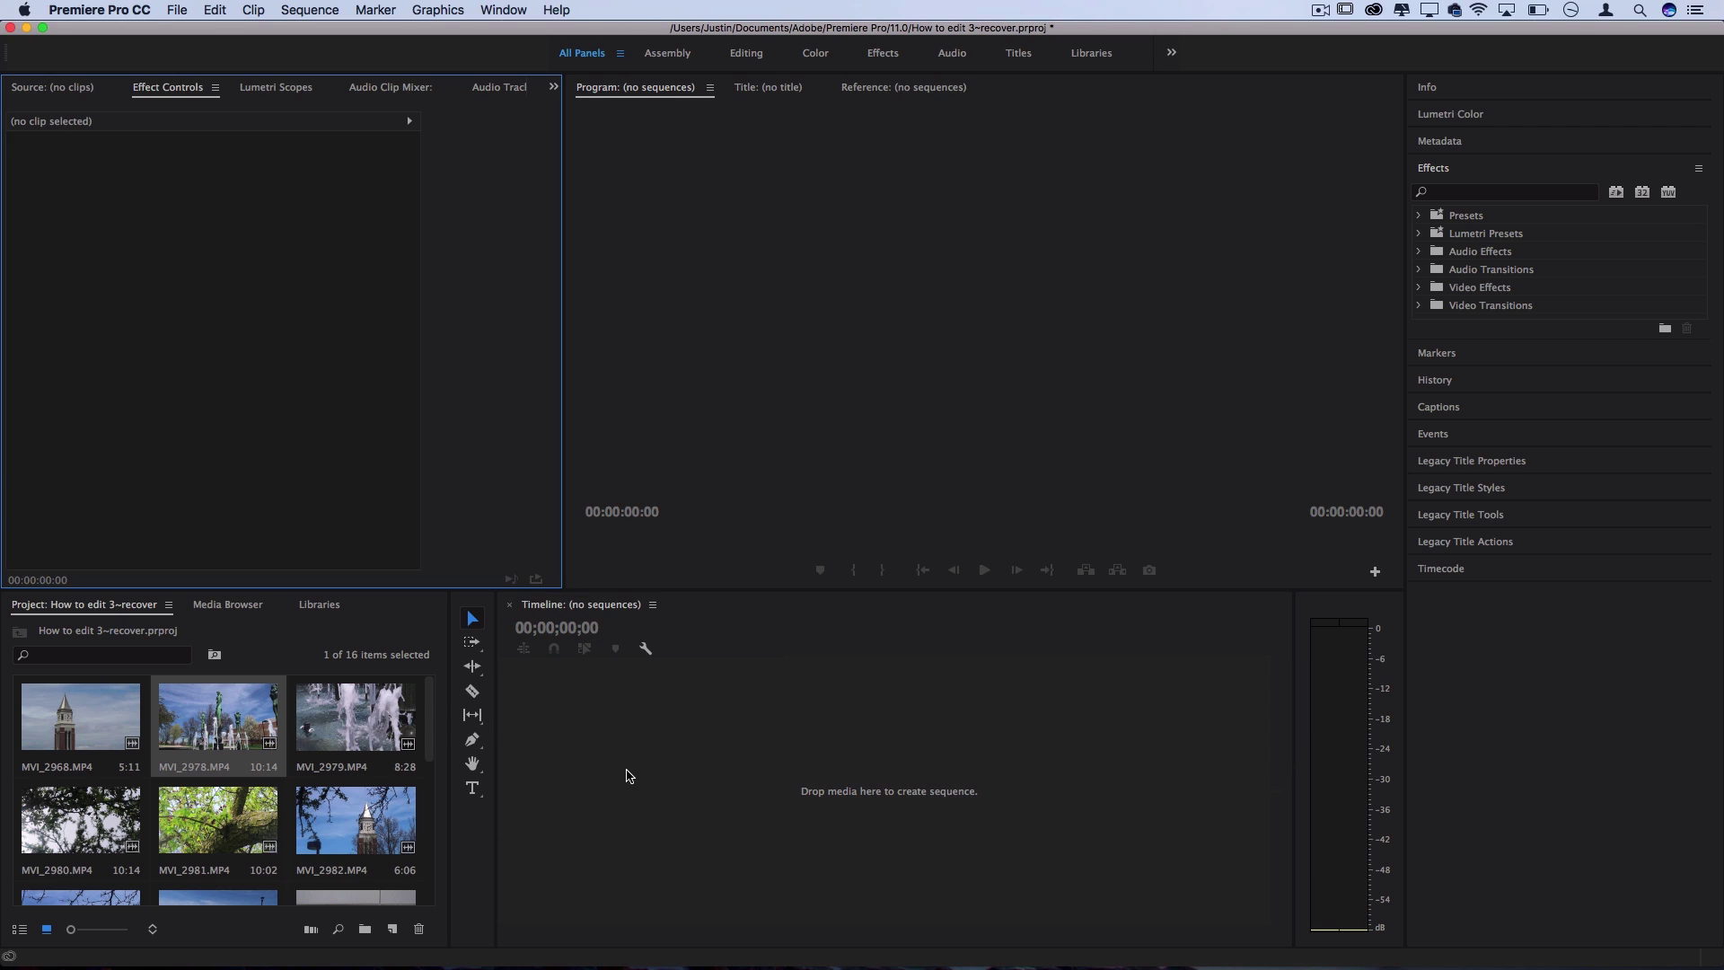
click(224, 721)
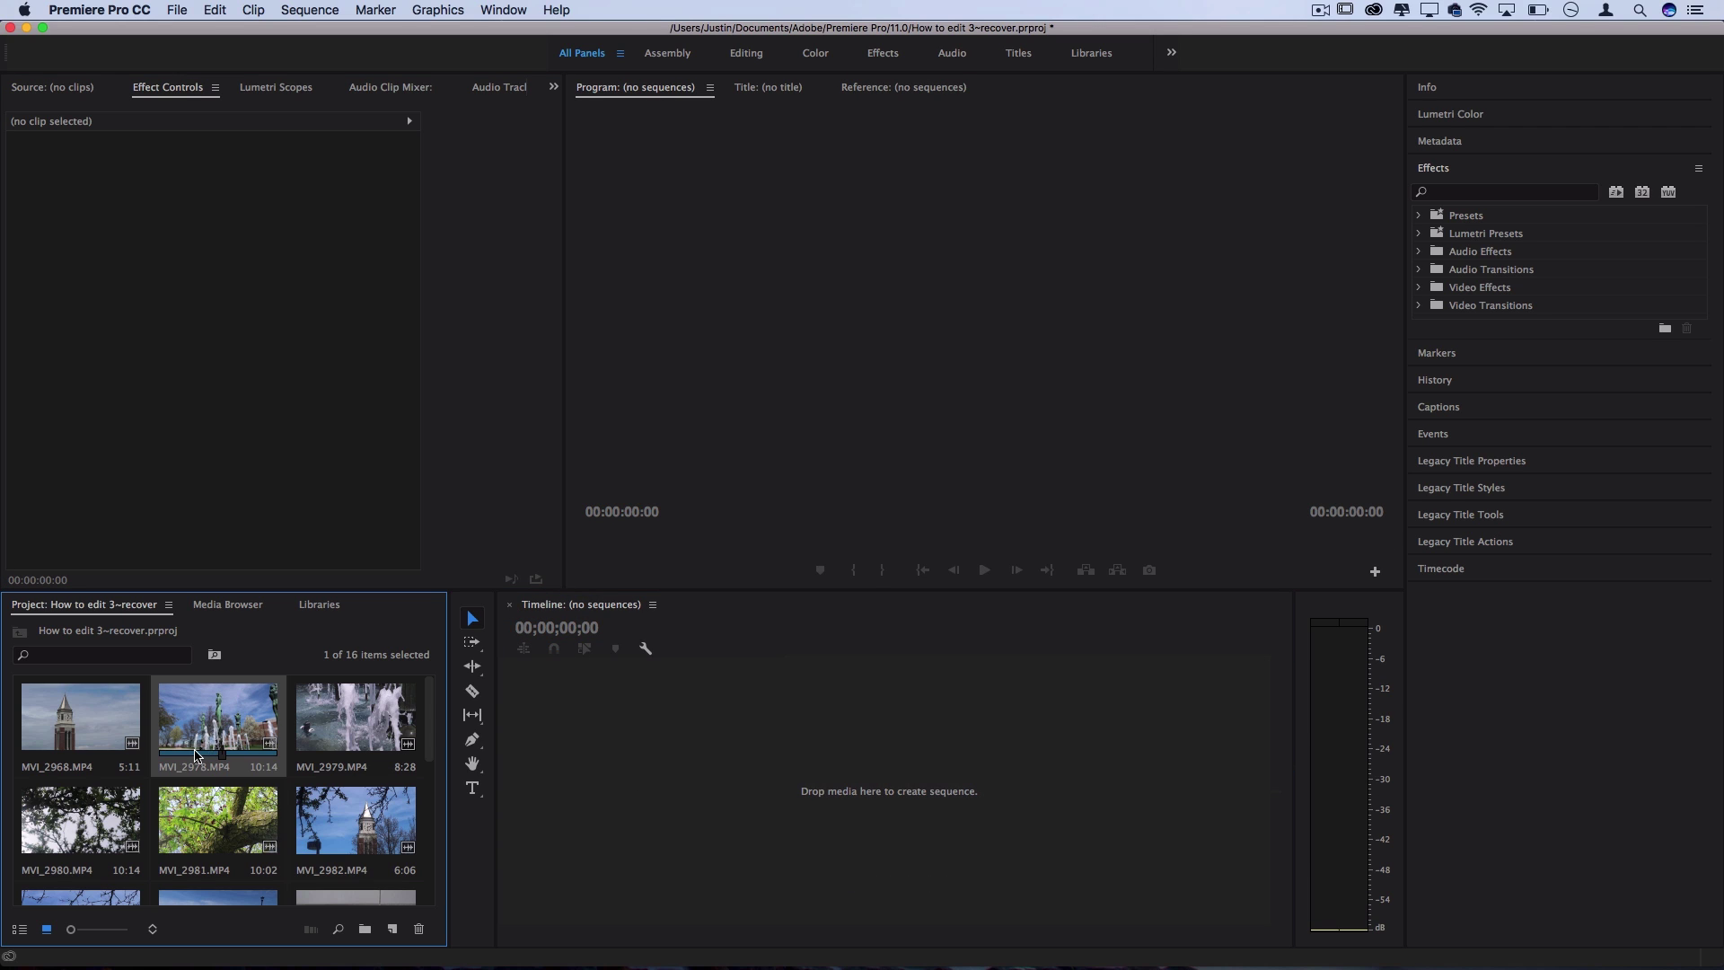
click(19, 929)
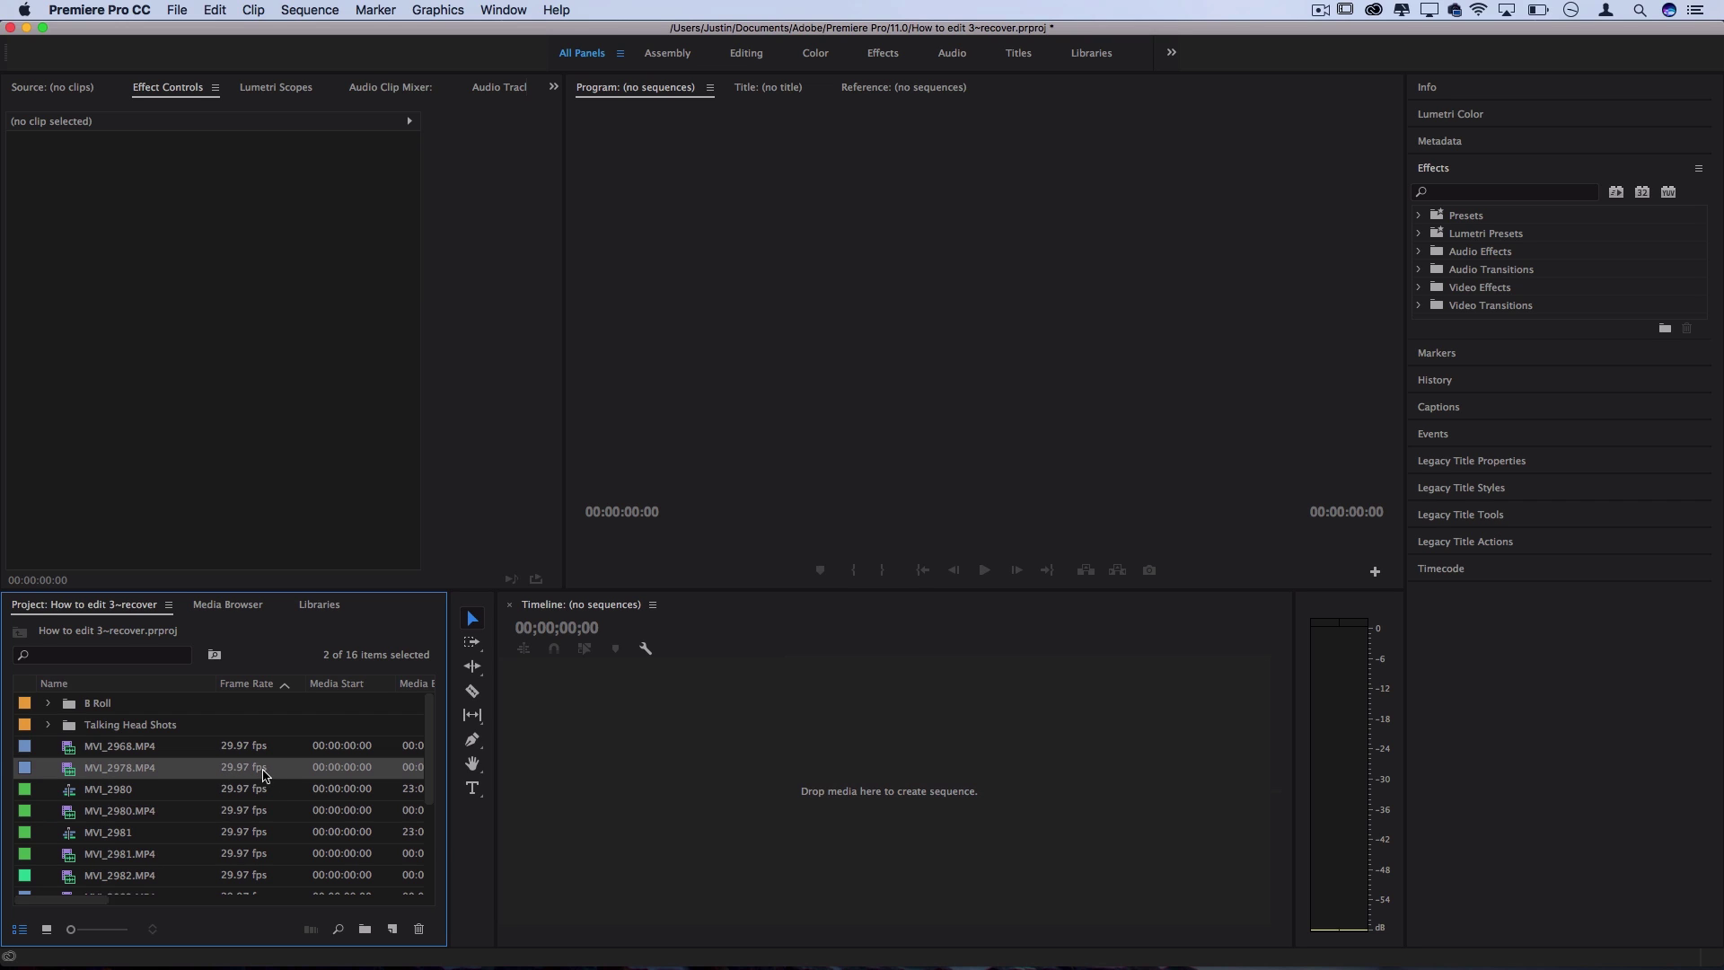
drag(133, 773, 746, 774)
drag(752, 772, 751, 773)
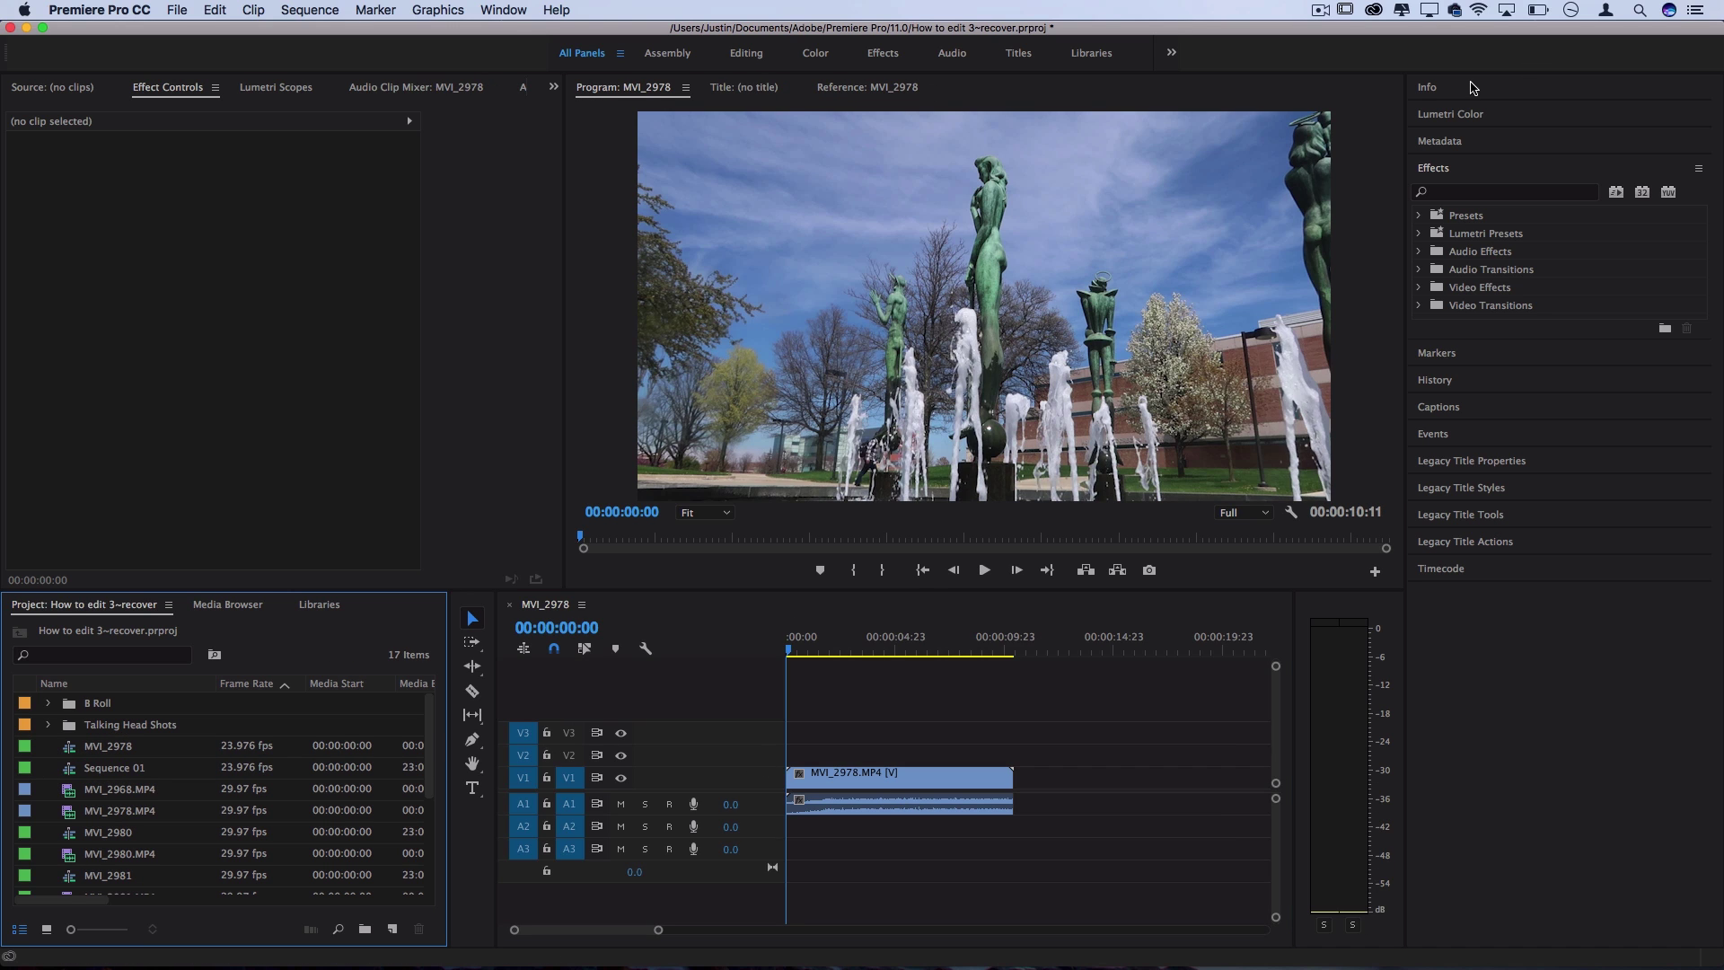
Step: Expand the Info panel and inspect the properties of MVI_2968.MP4 and MVI_2979.MP4
click(1428, 87)
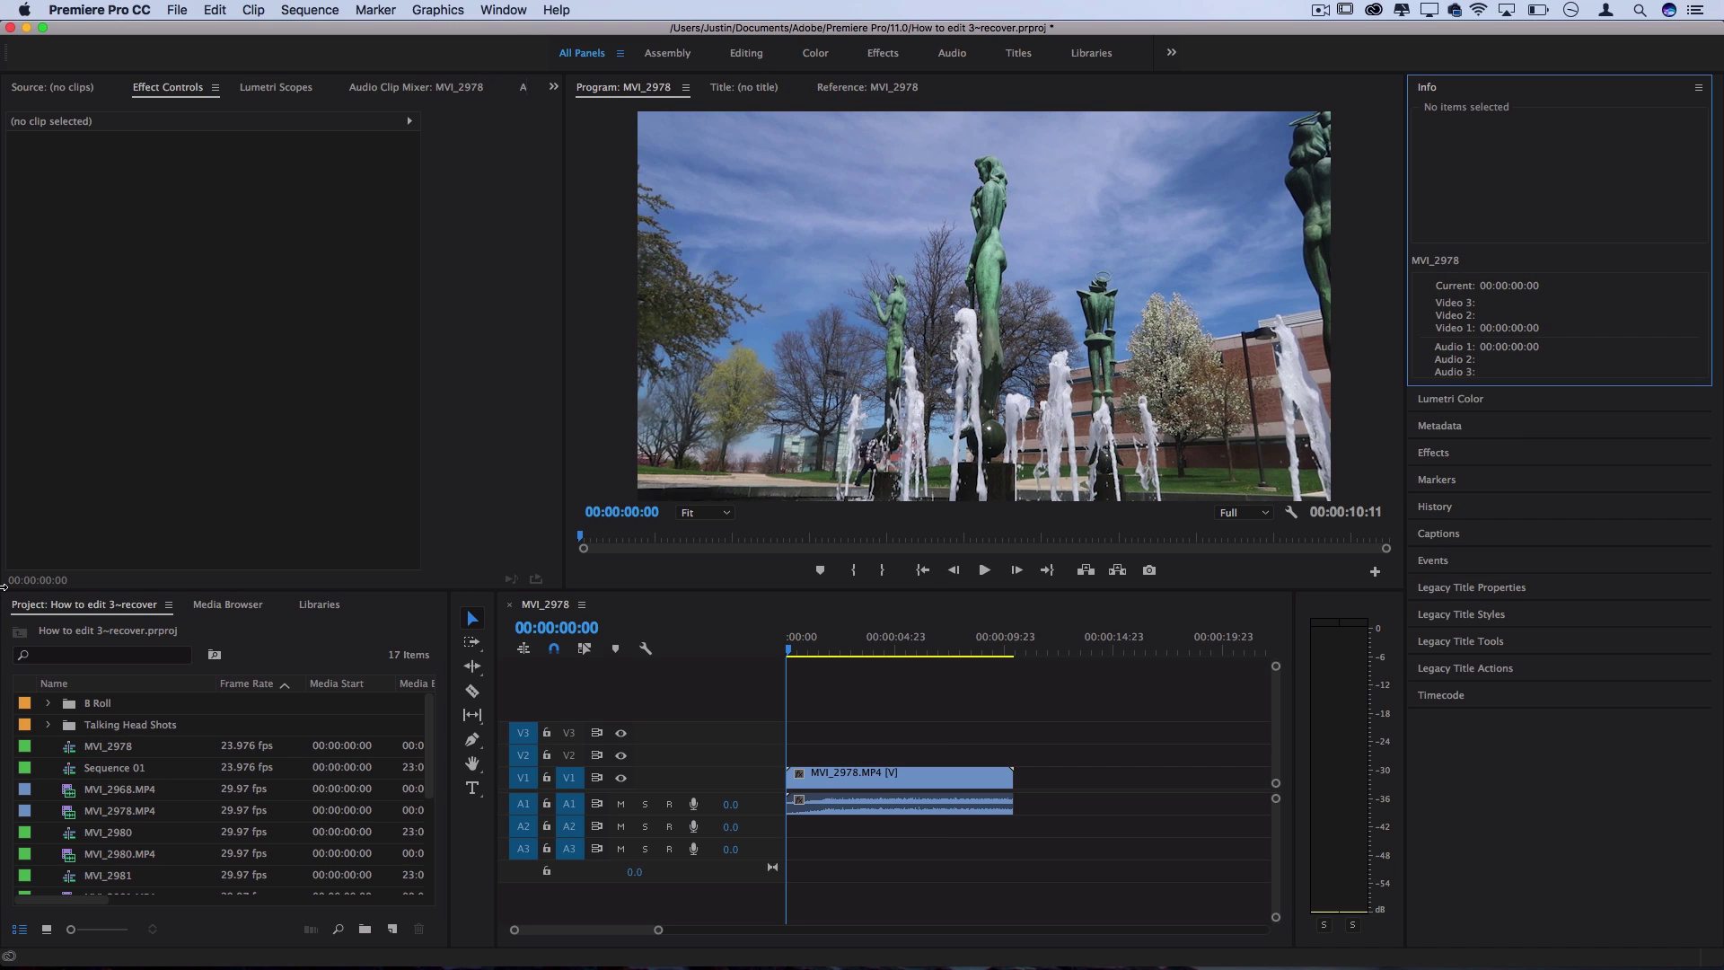
click(47, 929)
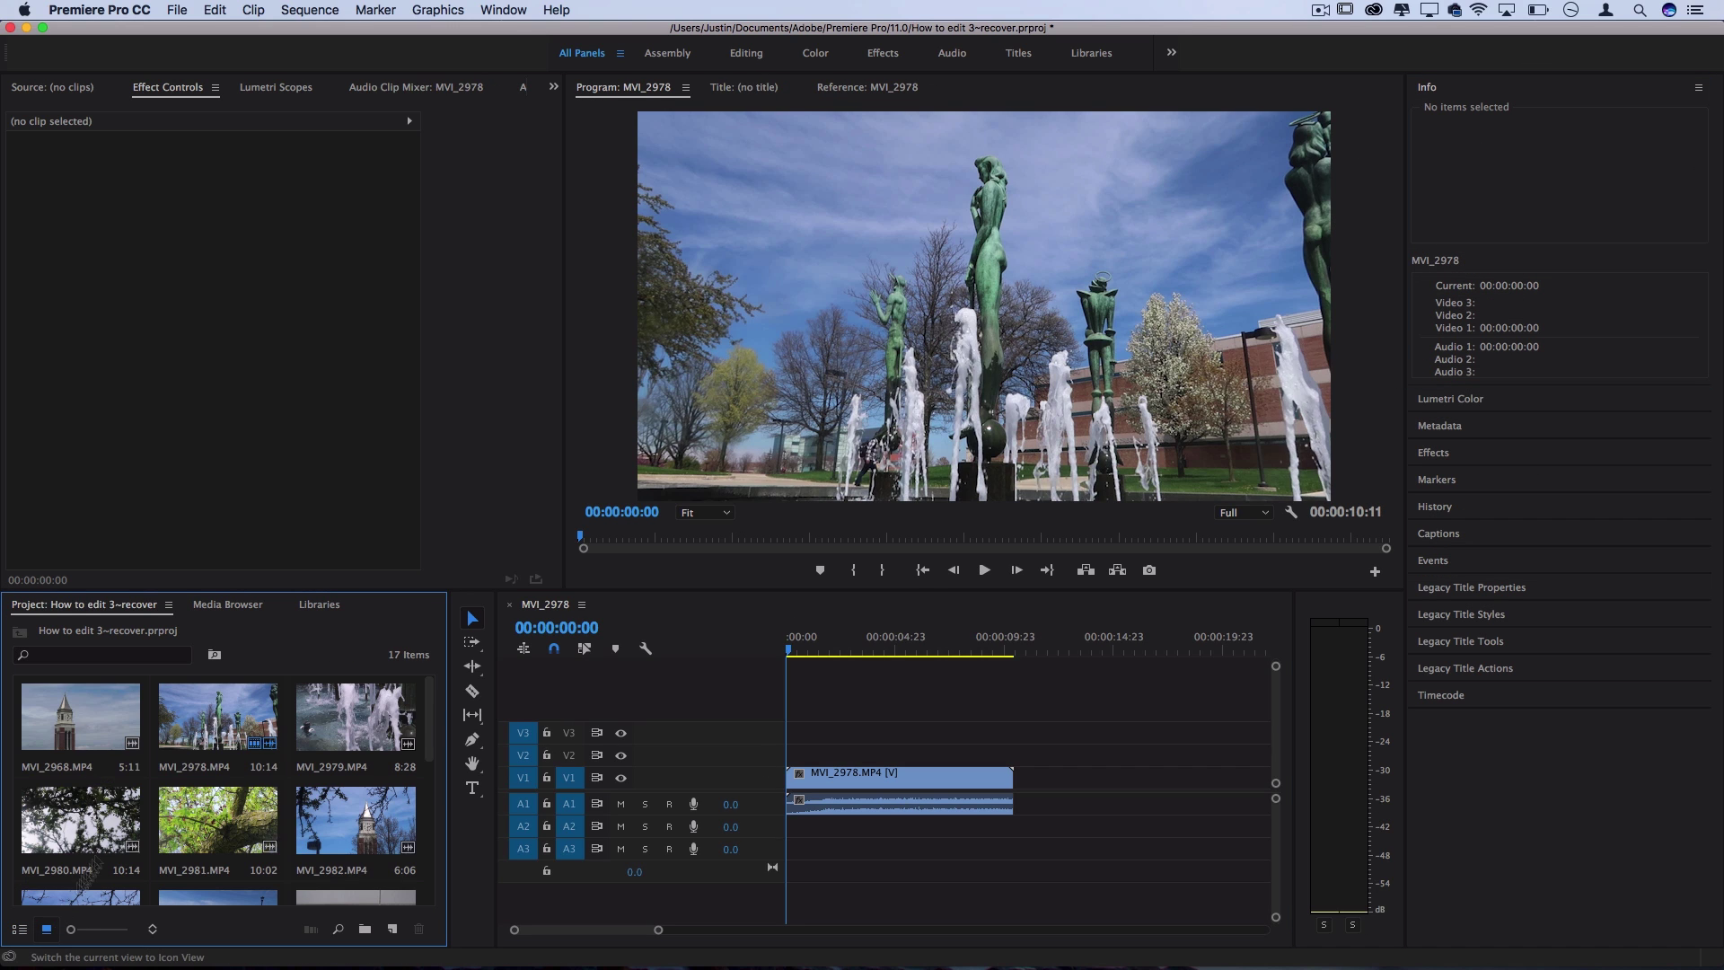
click(67, 744)
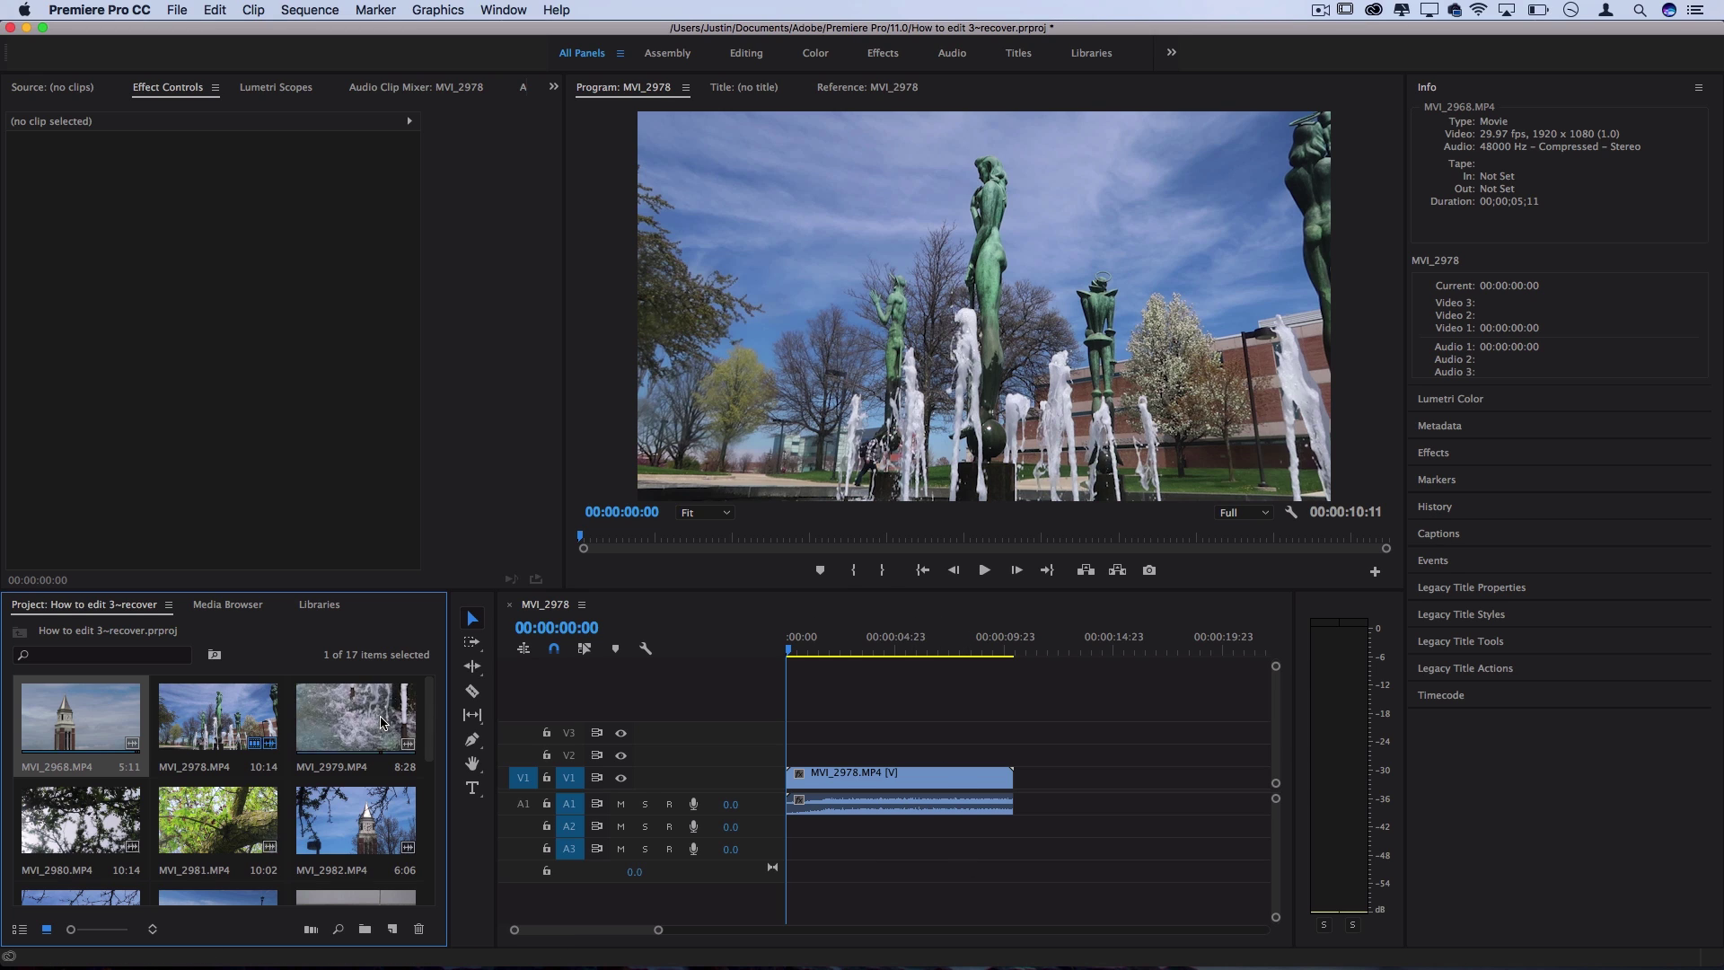
click(347, 726)
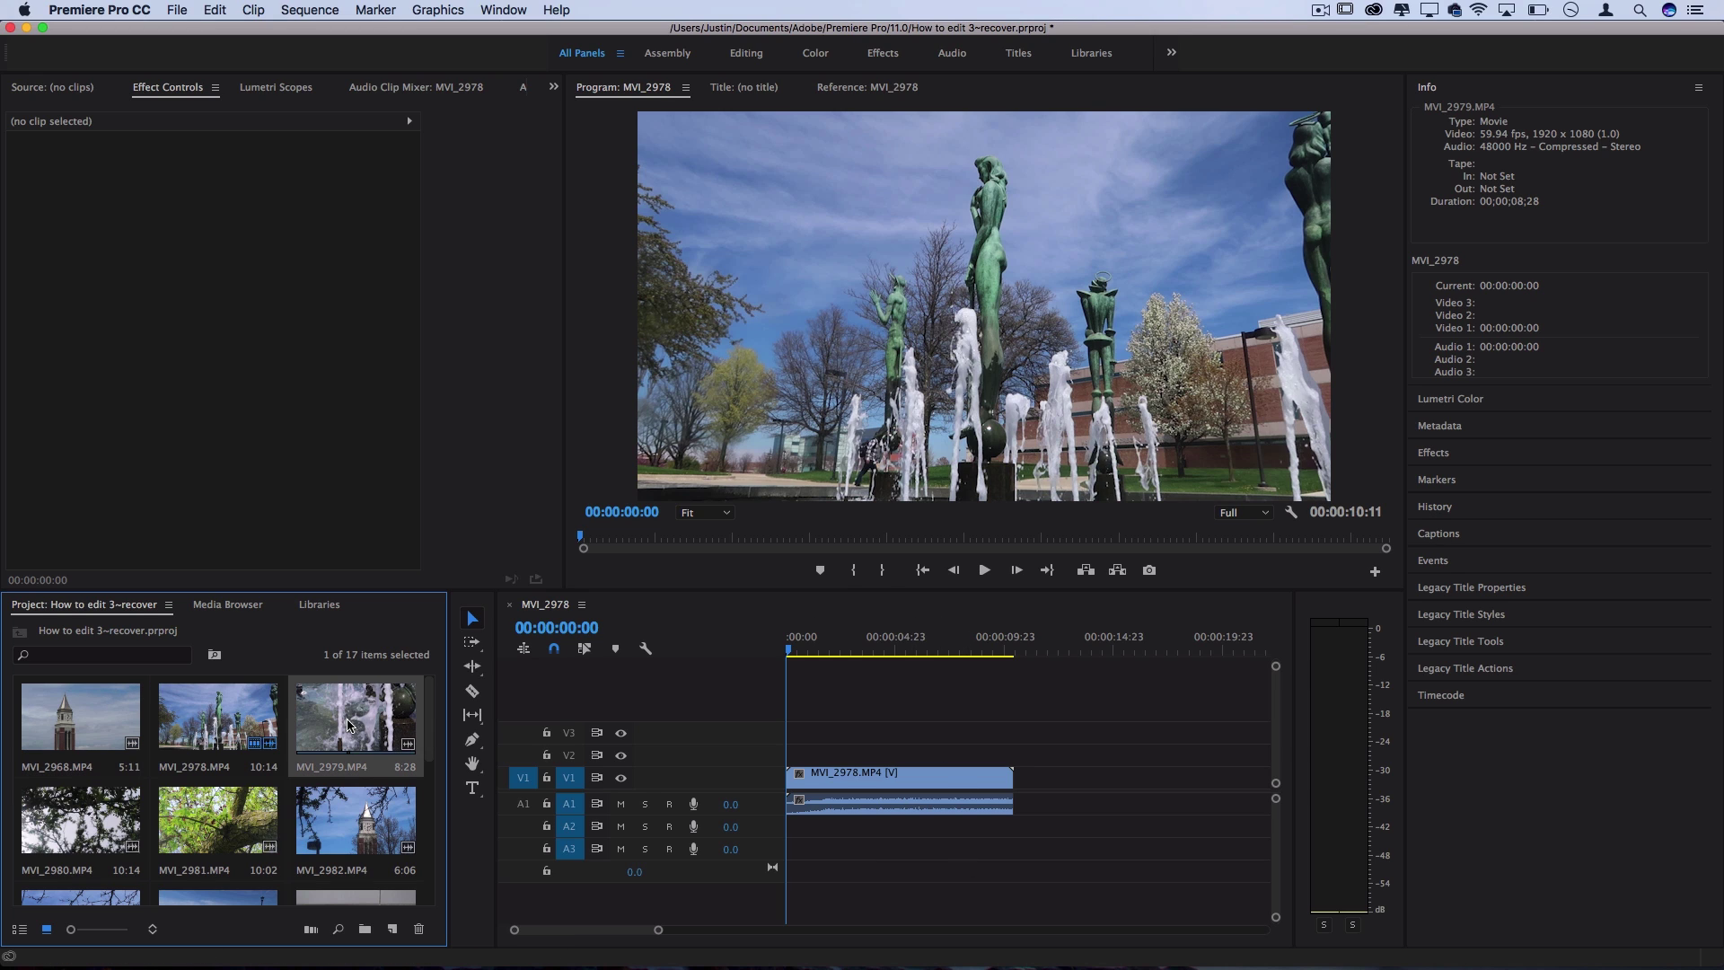
click(1505, 149)
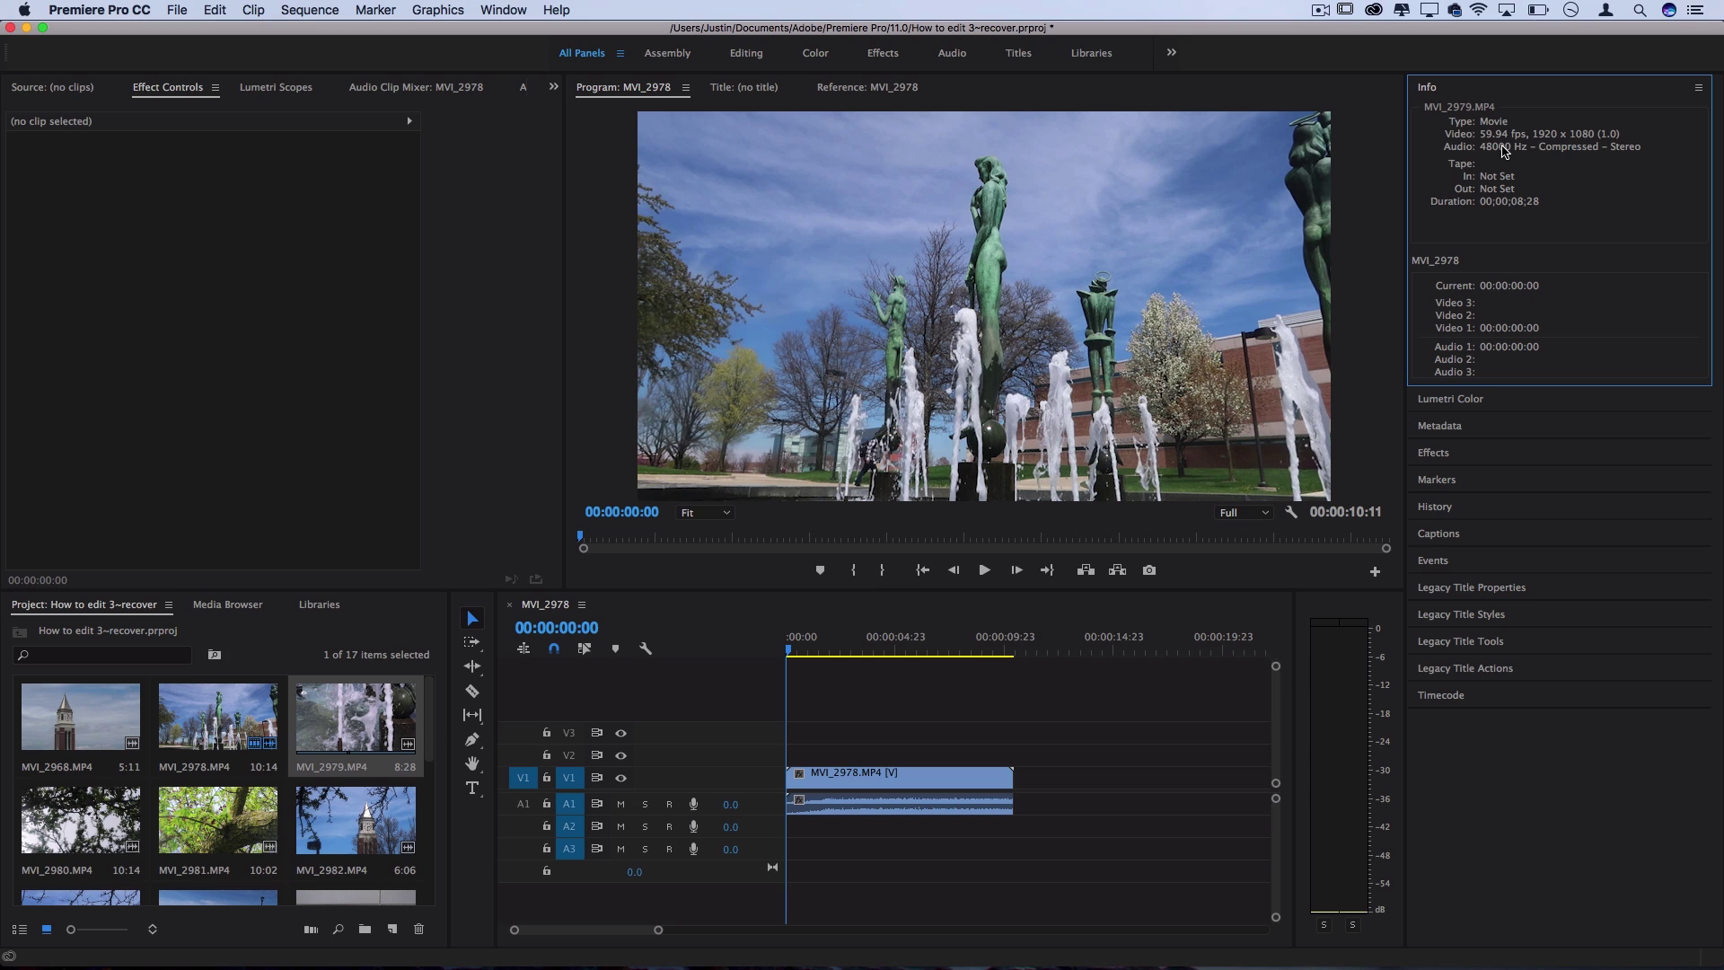
Step: Close the MVI_2978 sequence and drag MVI_2979 and MVI_2968 toward the timeline
click(509, 604)
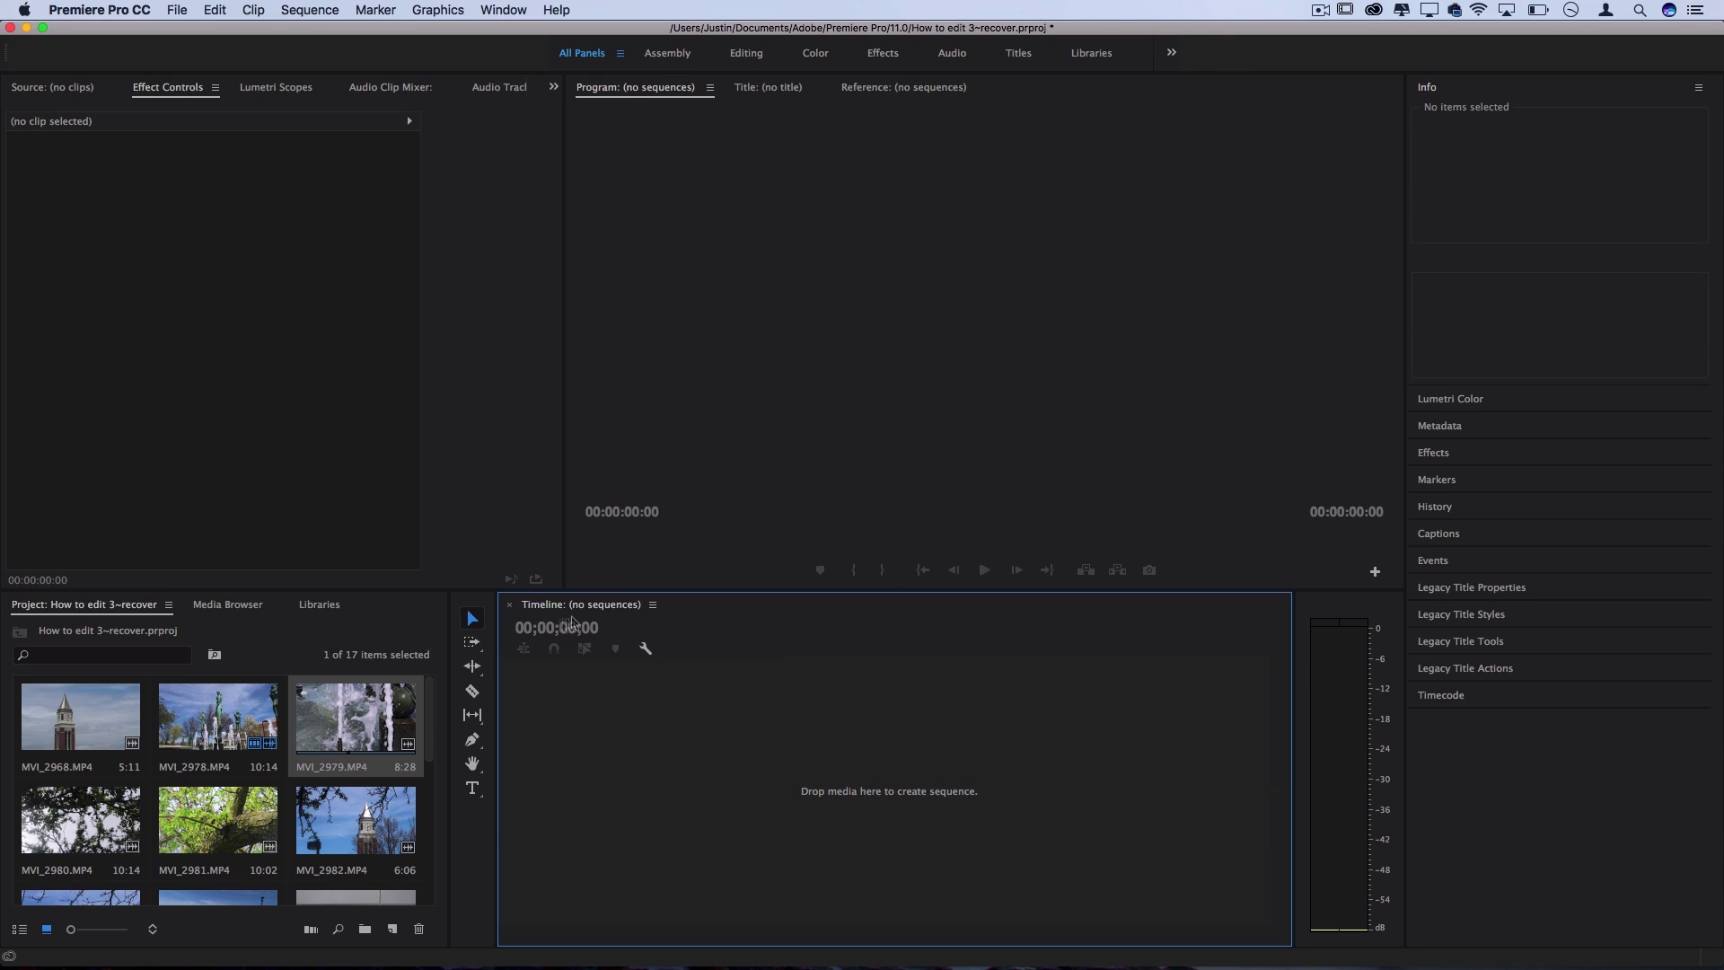
drag(349, 714, 643, 734)
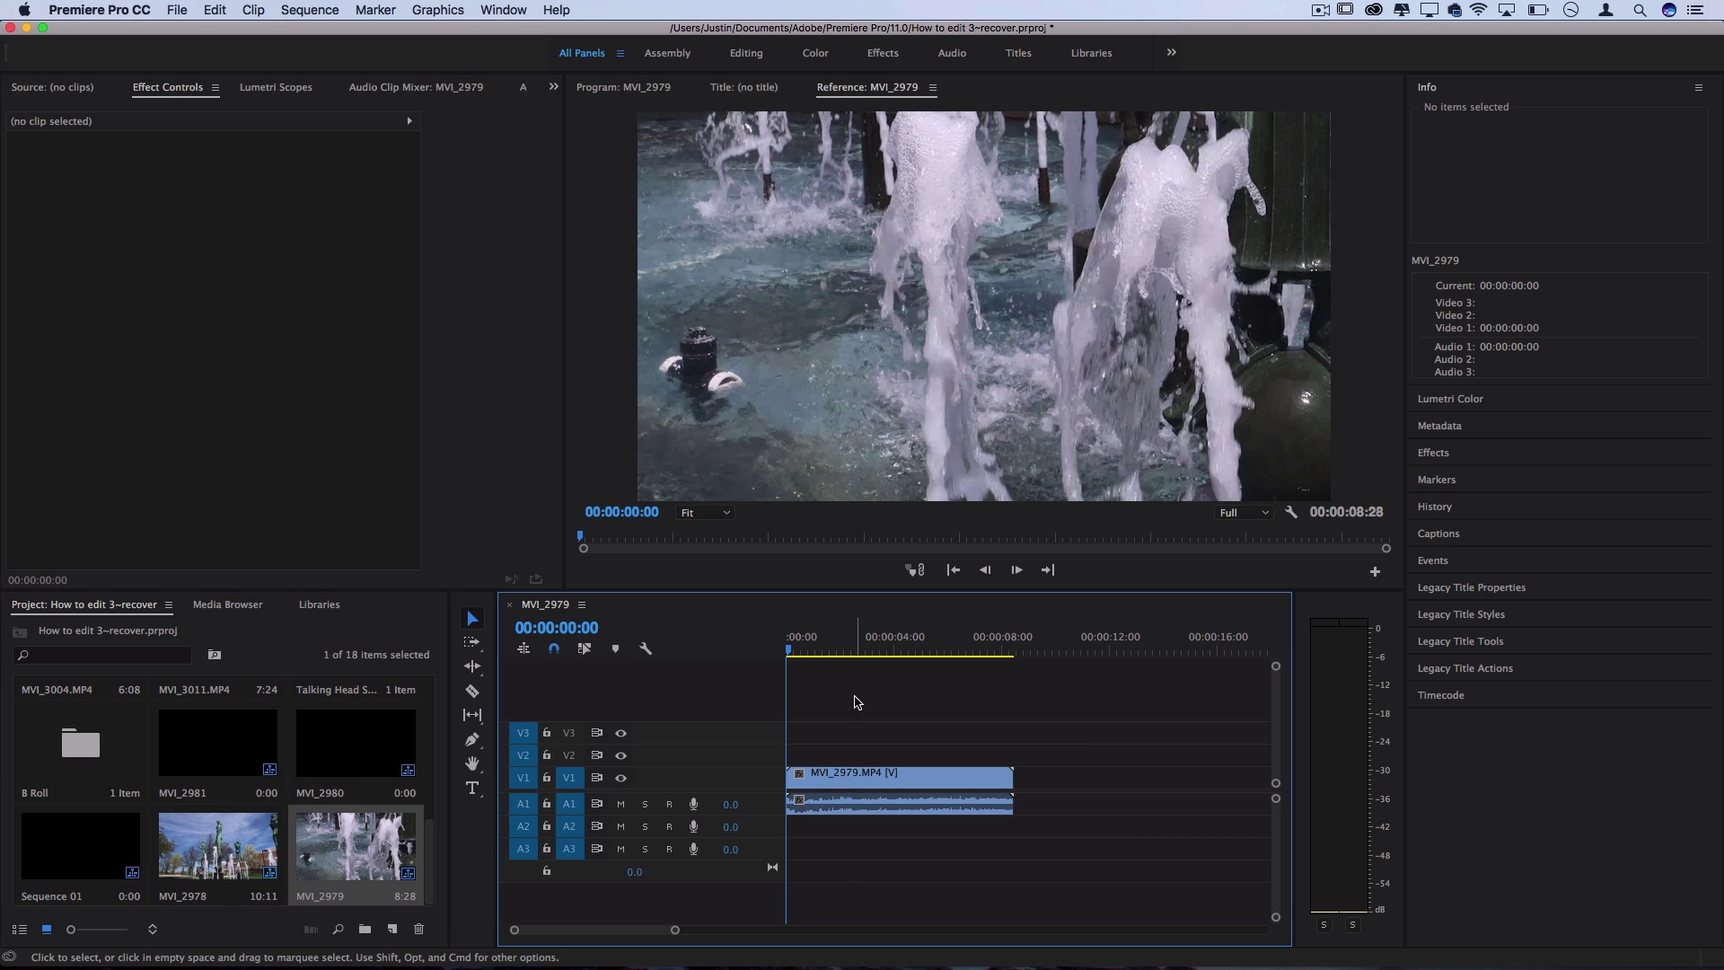
click(852, 649)
drag(852, 648, 848, 648)
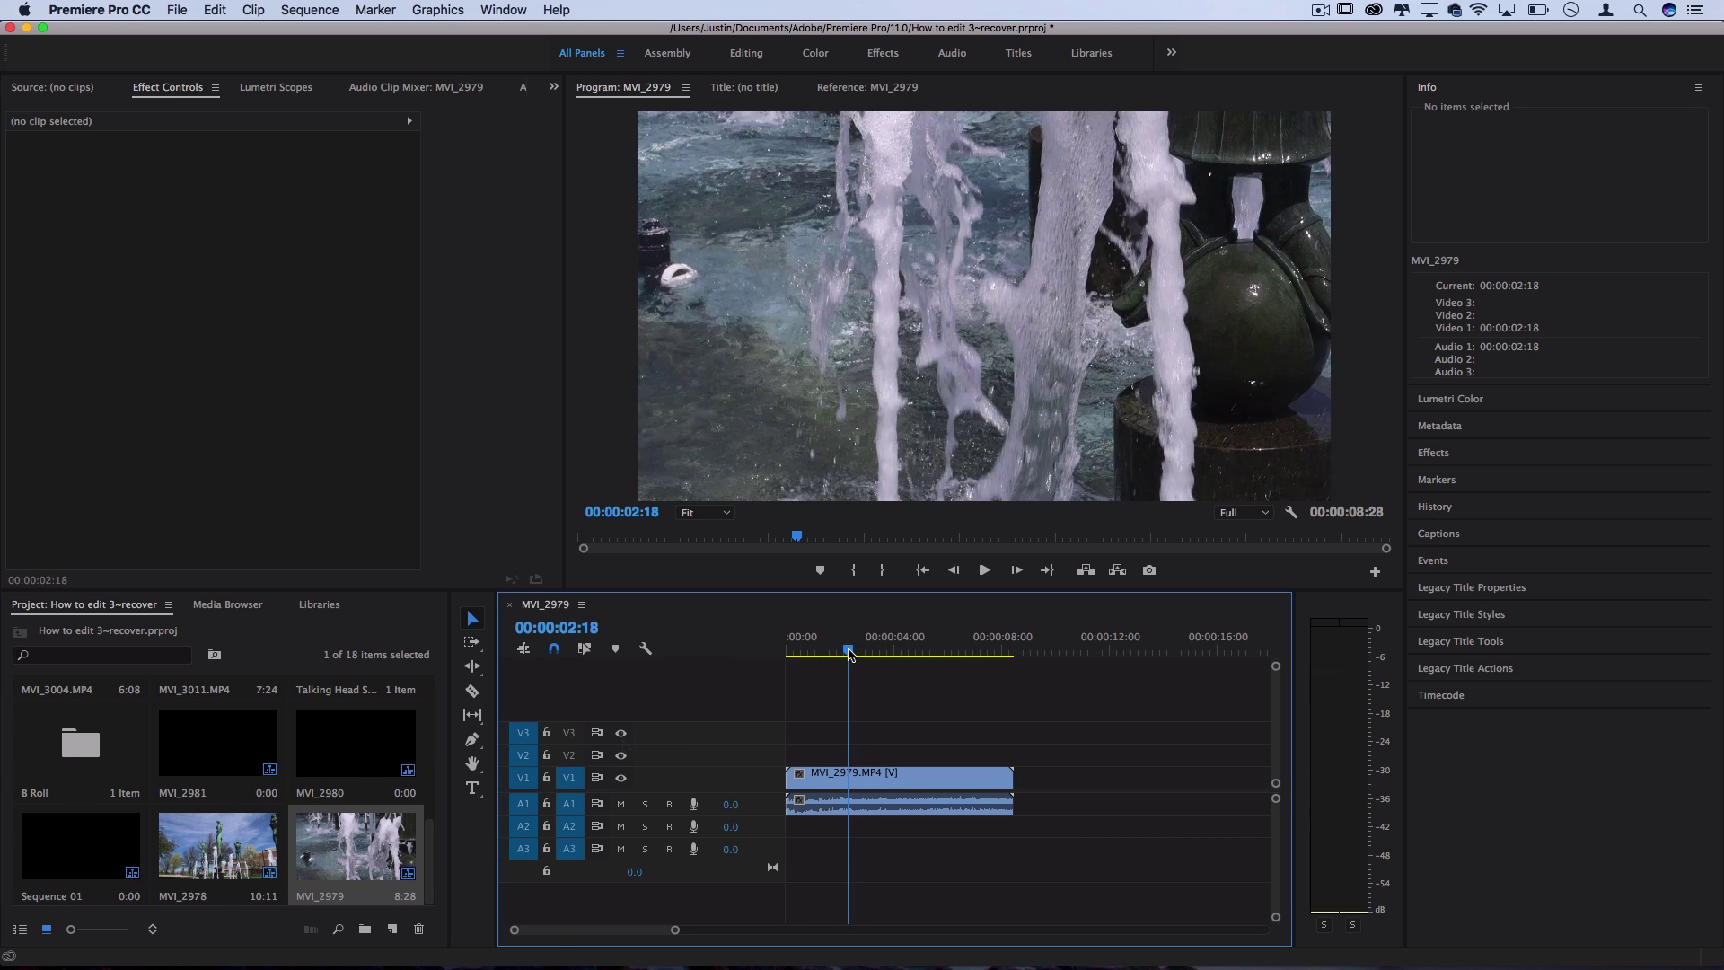
scroll(132, 739, up, 5)
drag(132, 739, 1028, 786)
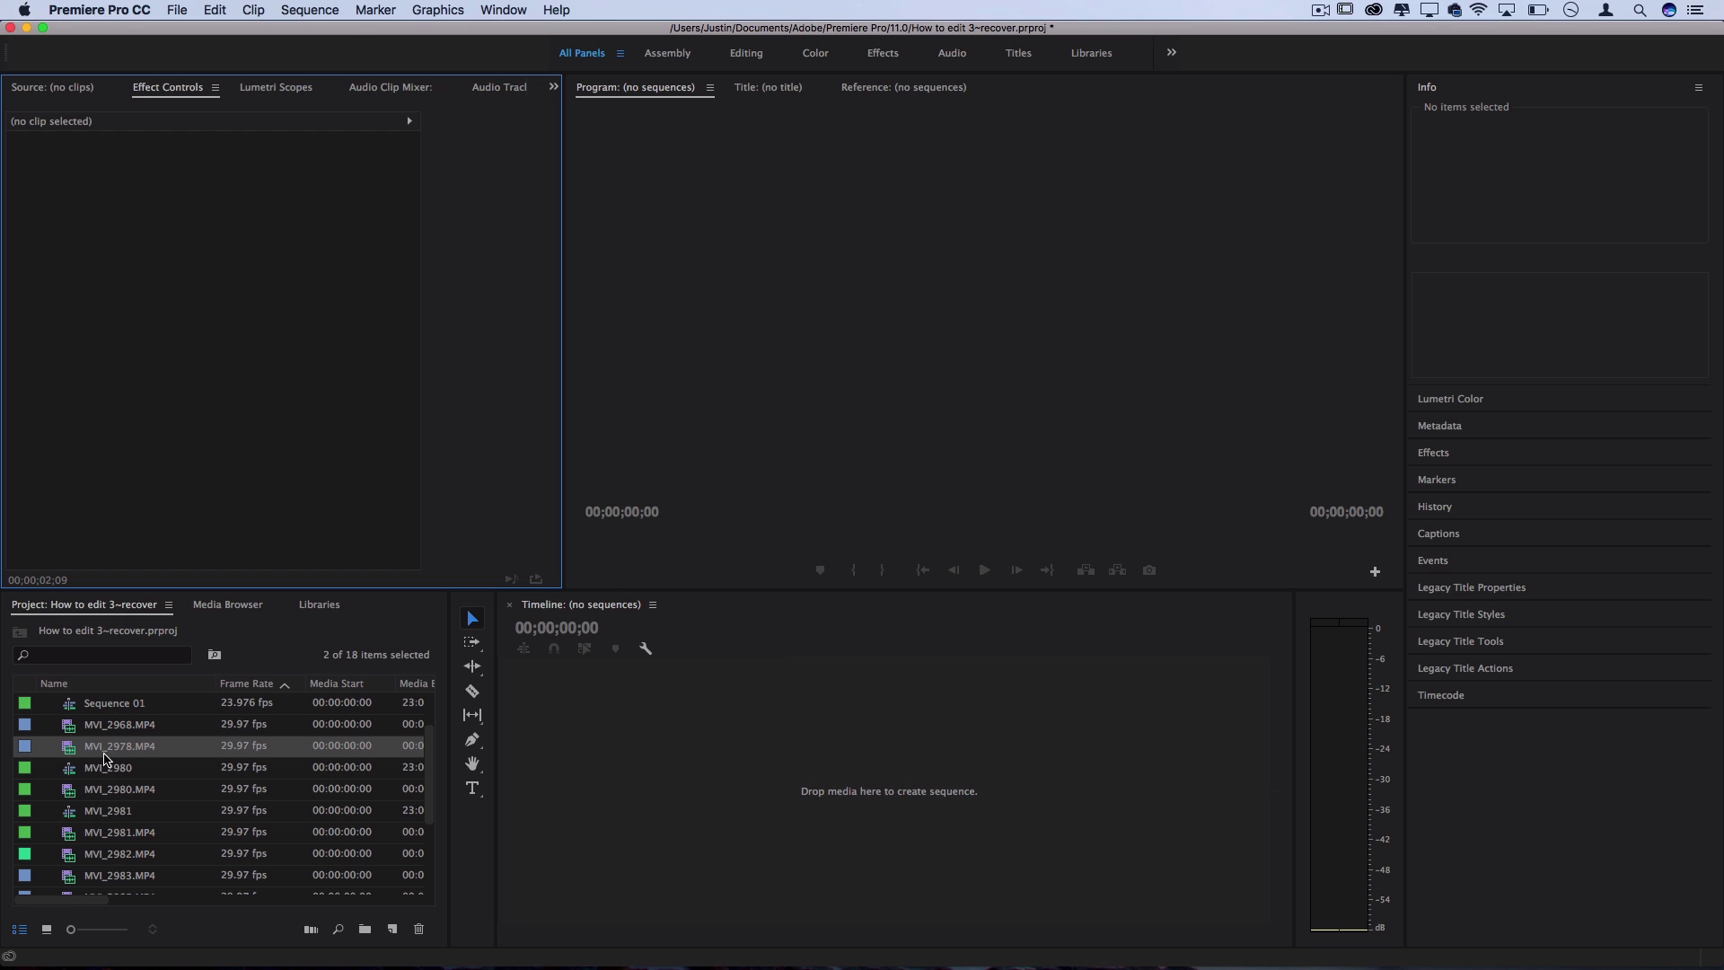
Step: Switch the Project panel to Icon view and place MVI_2979 after MVI_2978 on V1
drag(105, 754, 619, 746)
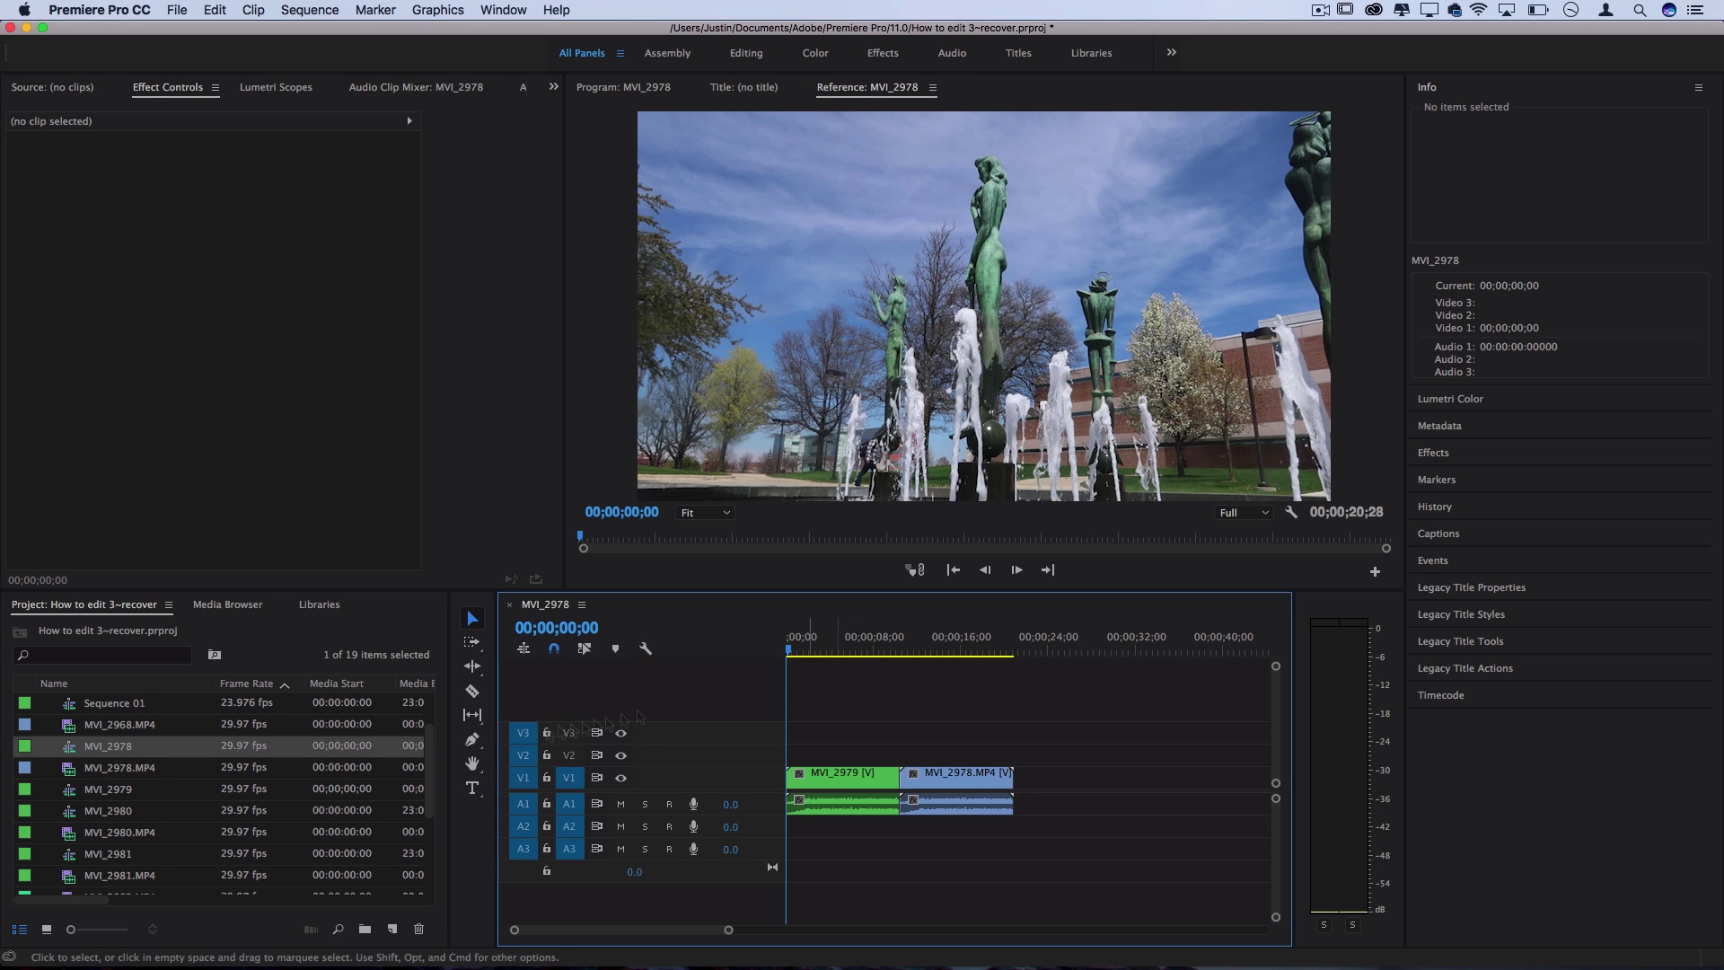
click(46, 929)
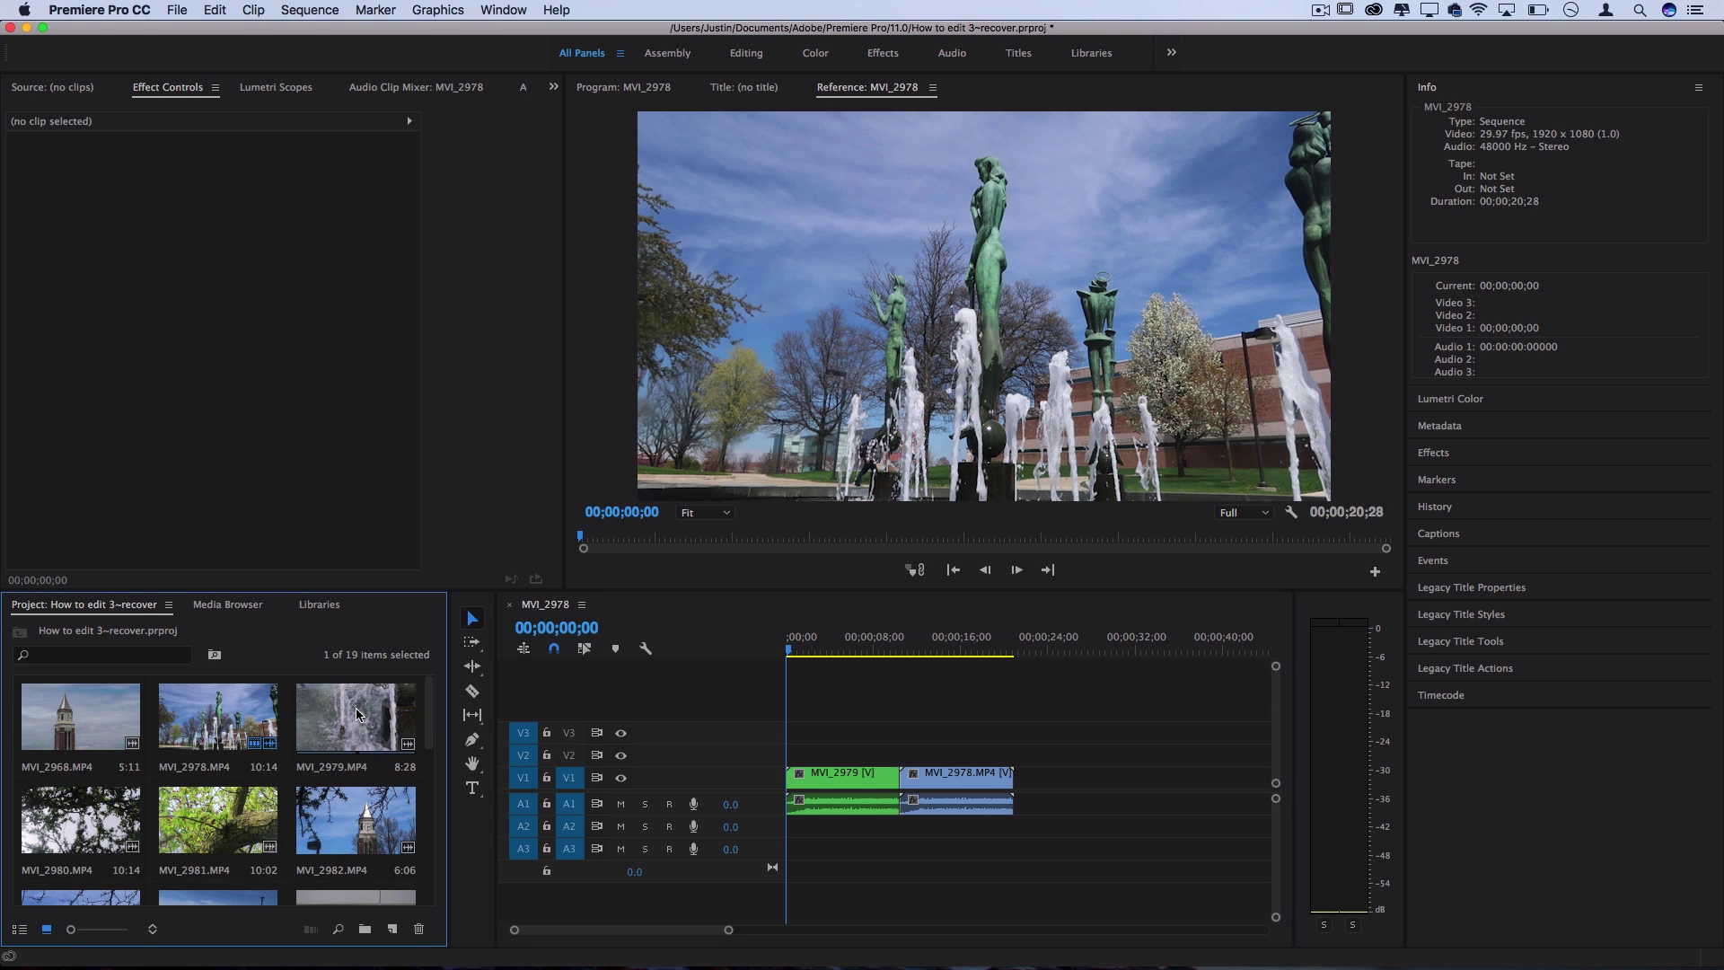
drag(357, 714, 1026, 785)
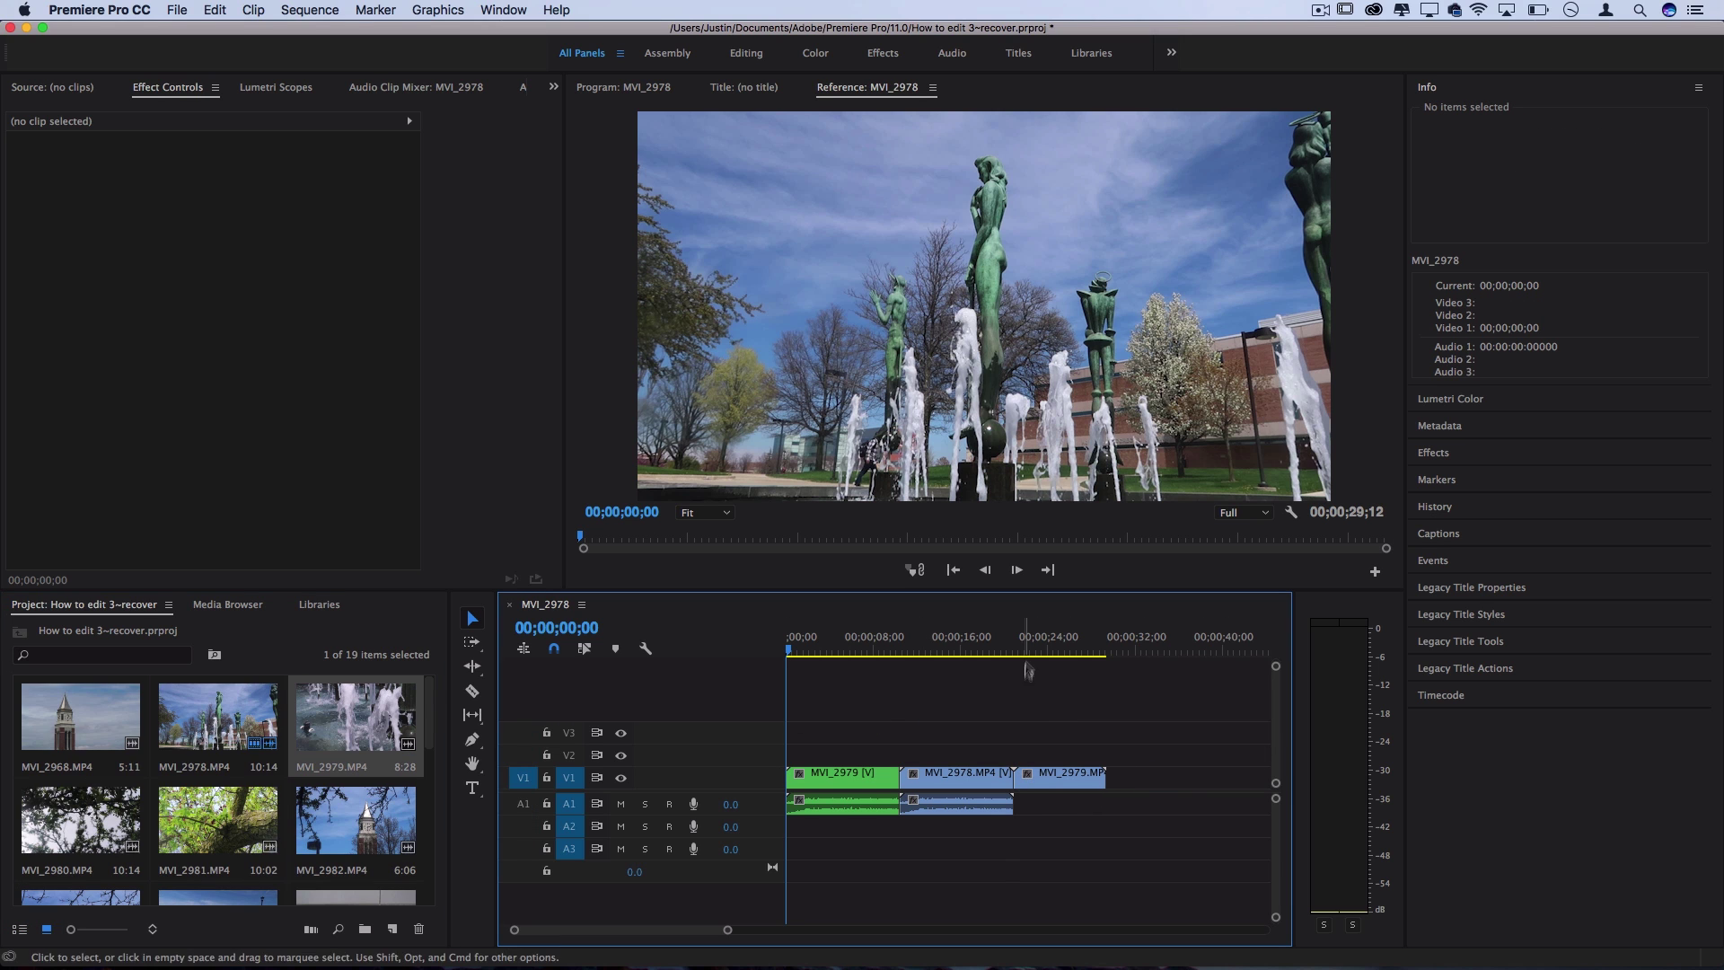
click(1023, 639)
click(1046, 777)
Step: Drag the clock tower clip MVI_2968 onto the empty timeline to create its own sequence
right_click(1046, 778)
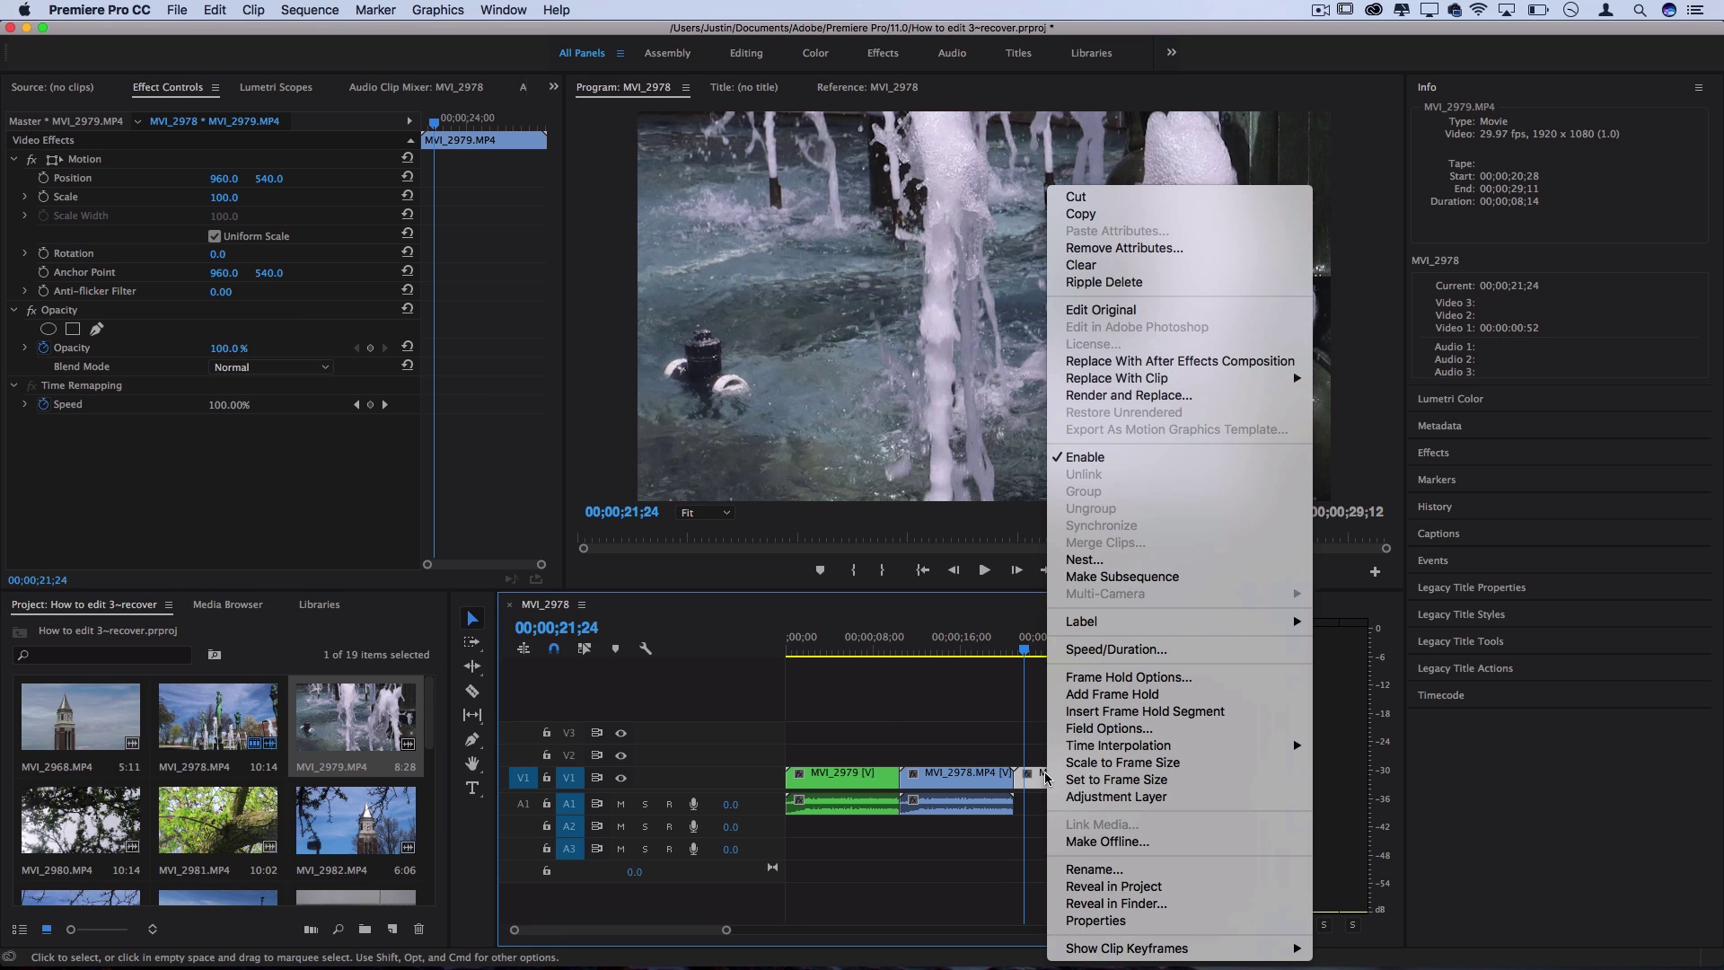
mouse_move(1120, 747)
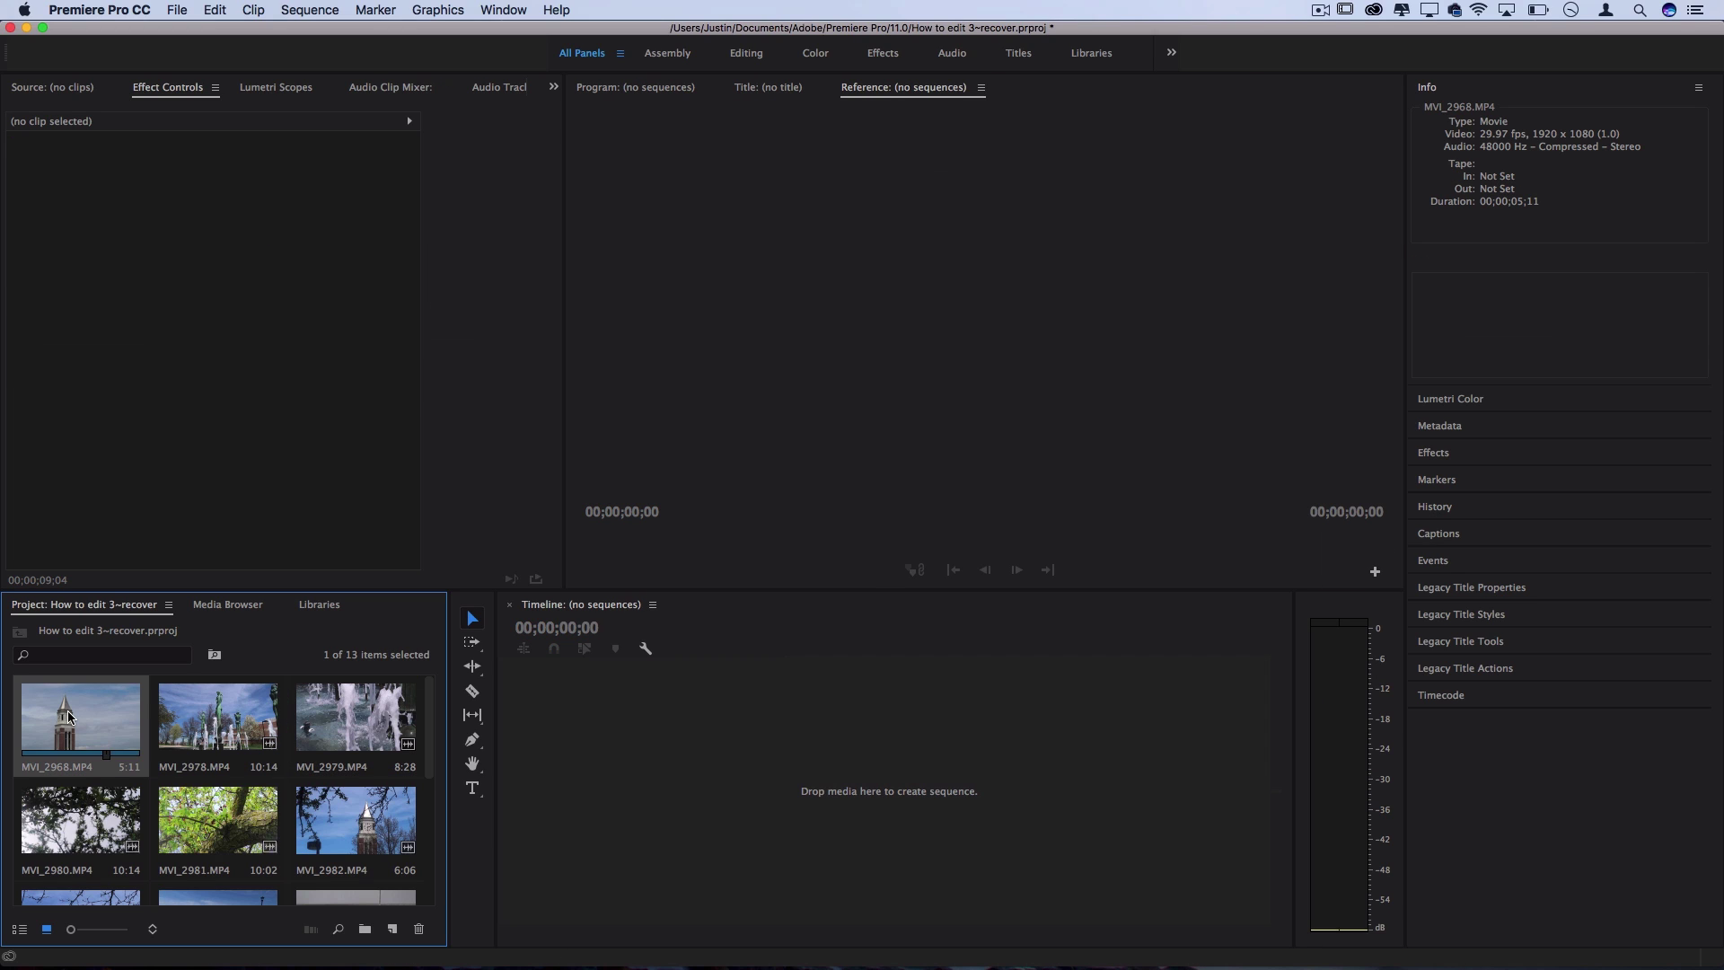
drag(69, 716, 662, 741)
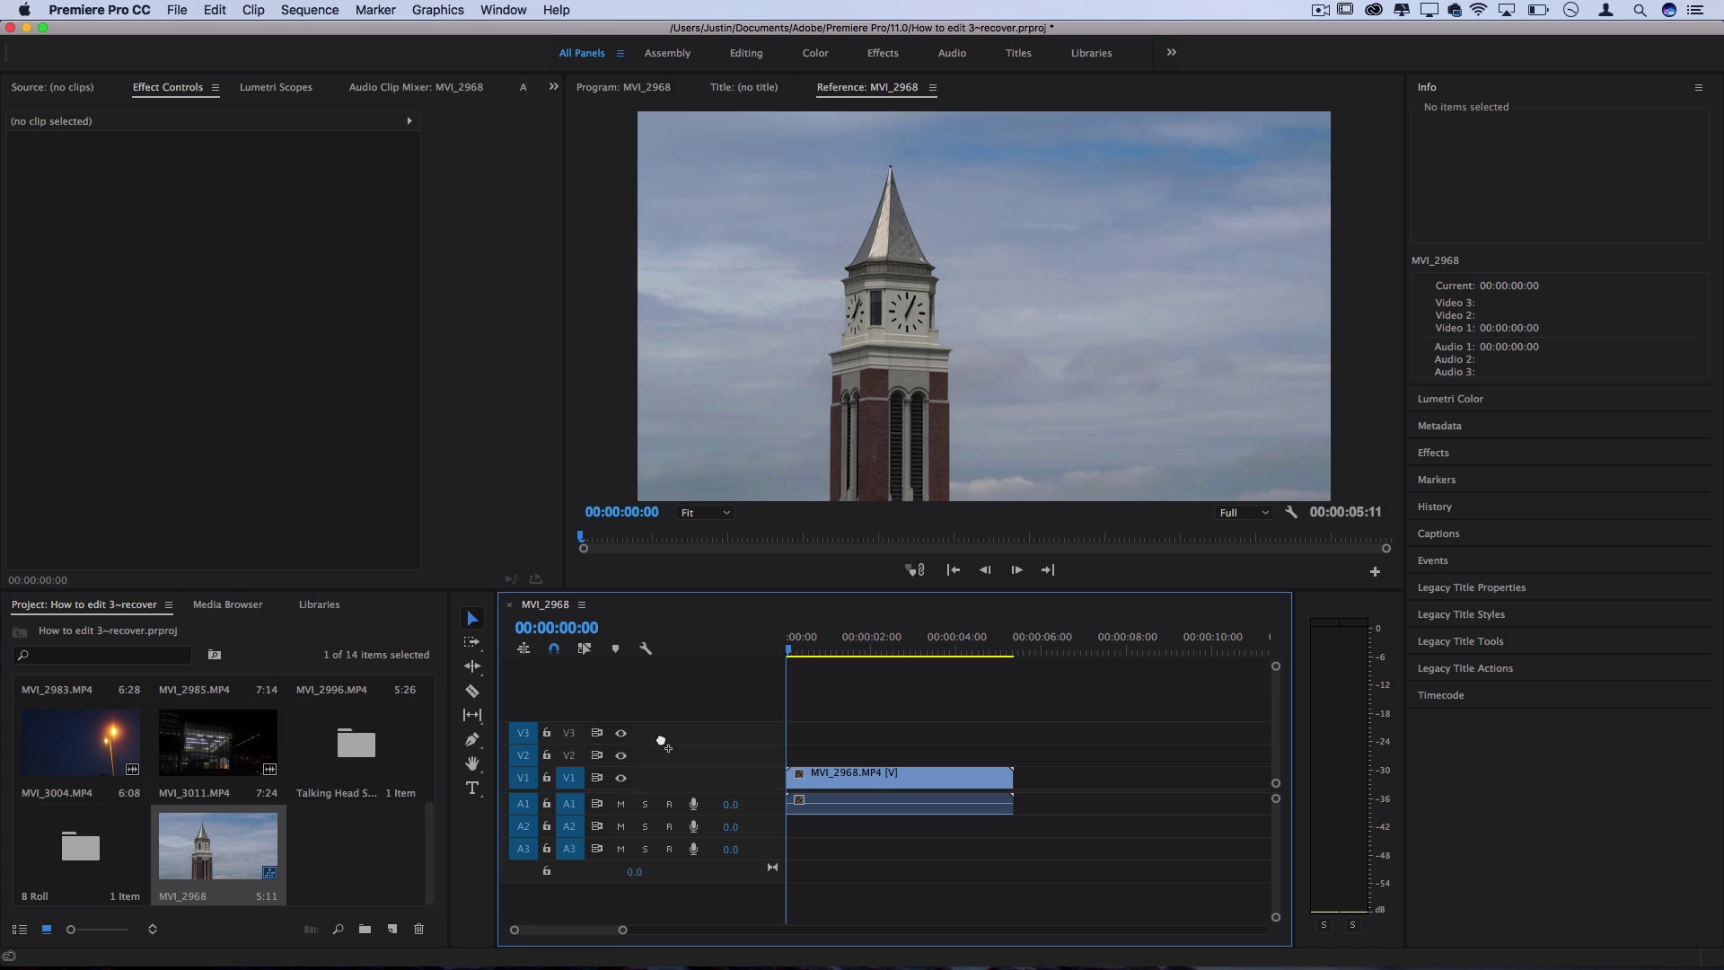
Step: Append MVI_3011 after MVI_2968 on V1 and scrub to 00:00:04:12
click(205, 871)
click(368, 859)
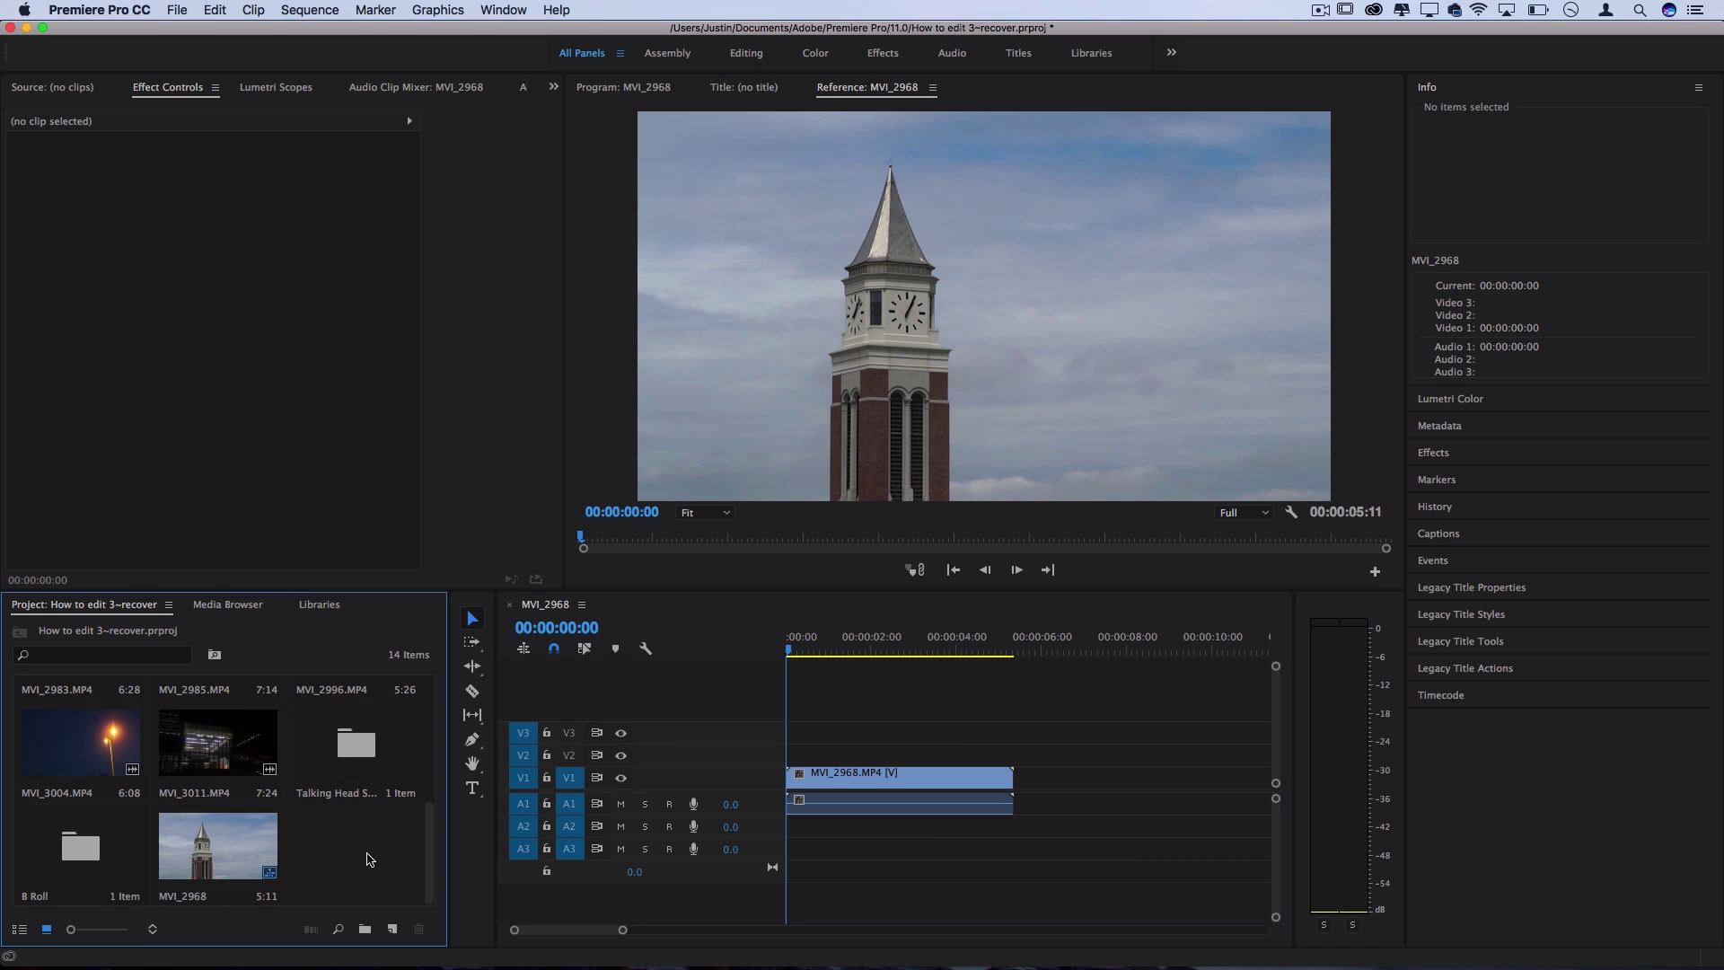
click(224, 830)
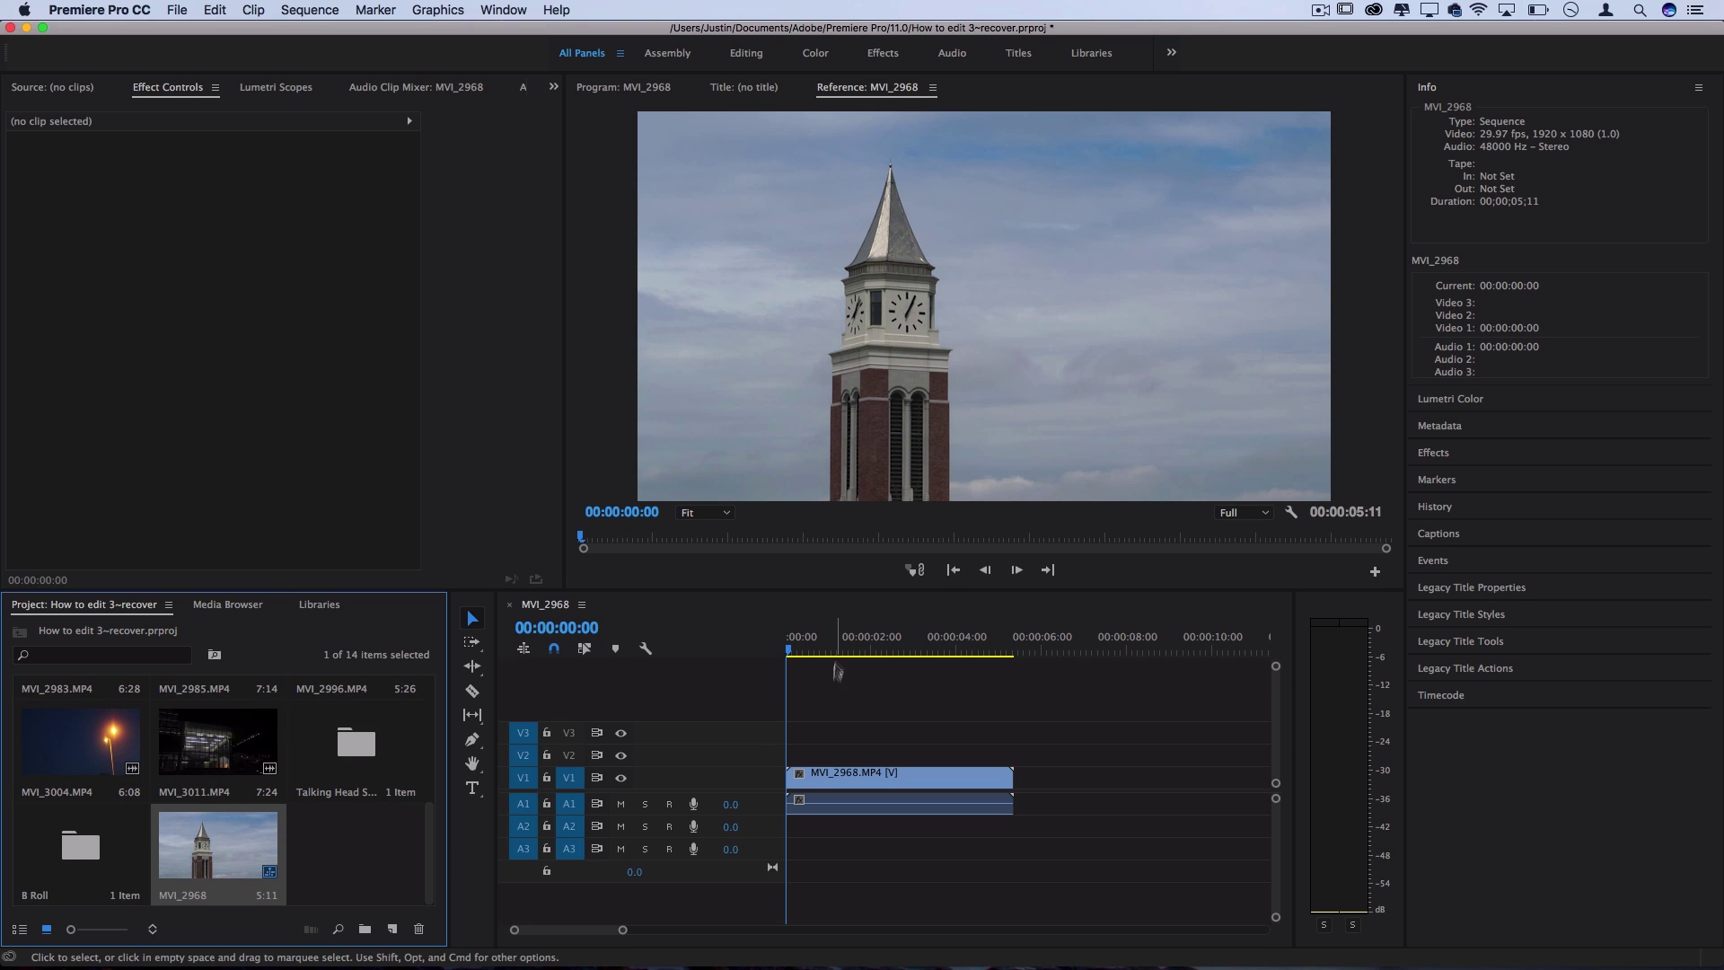
drag(205, 755, 1014, 782)
drag(862, 643, 974, 643)
Step: Rename the MVI_2968 sequence in the Project panel to 'SEQUENCE 1'
click(224, 848)
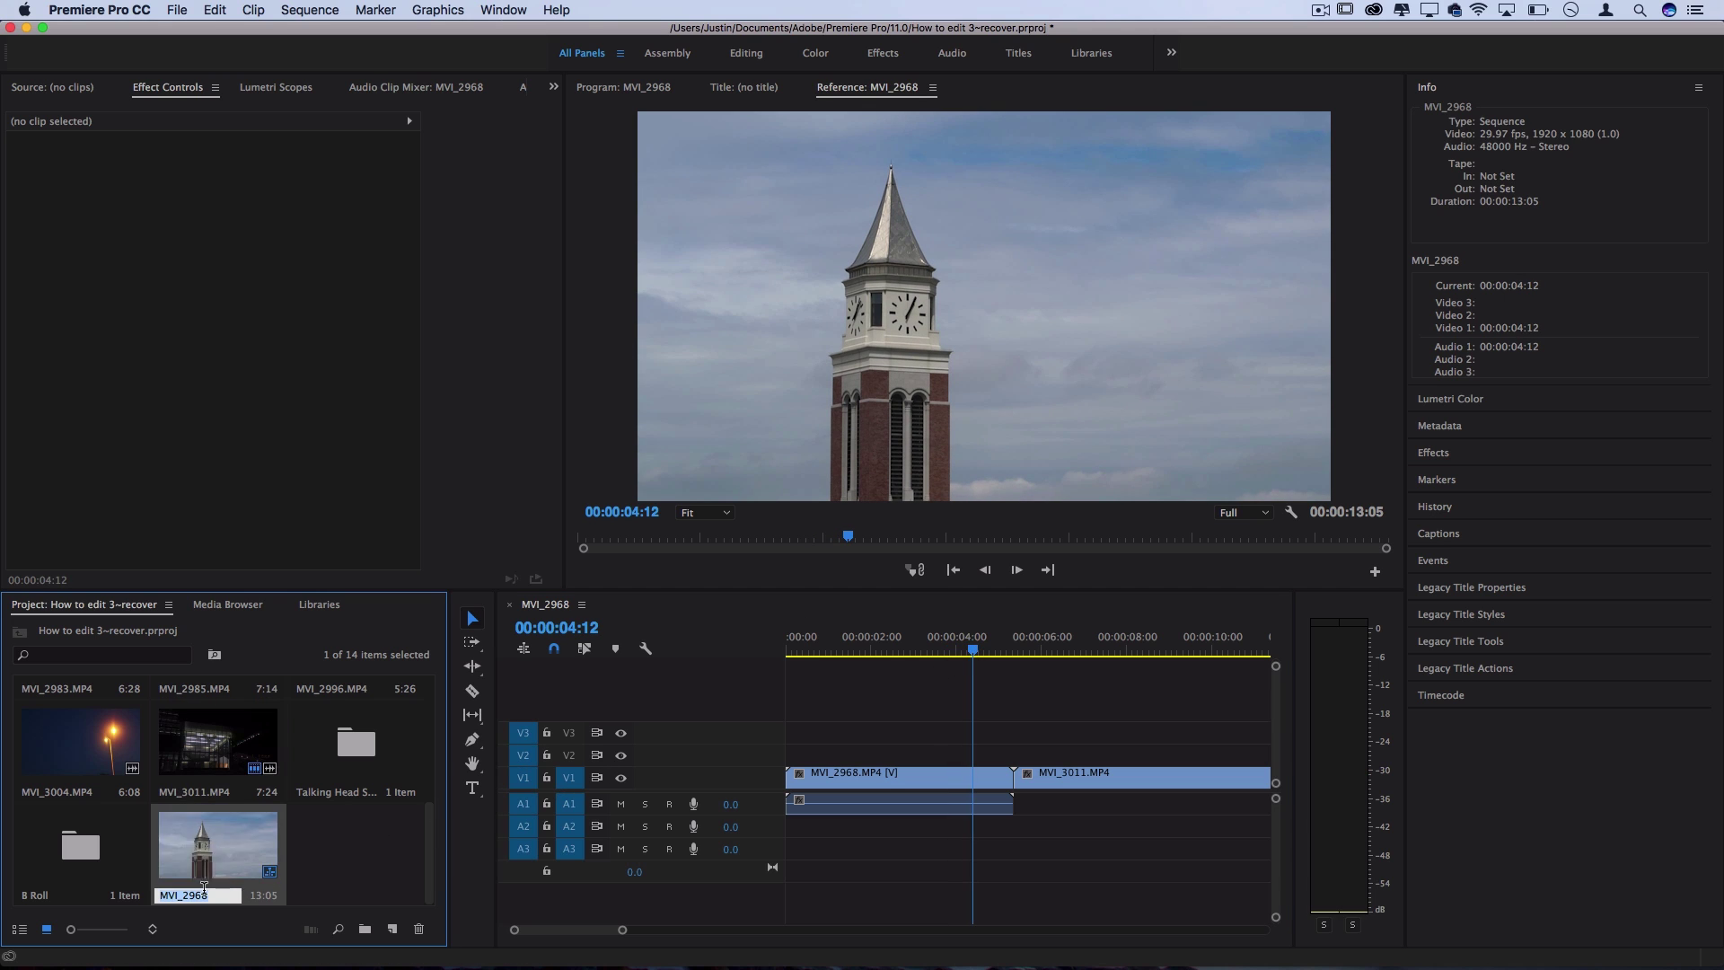
click(326, 880)
scroll(325, 880, up, 5)
click(90, 722)
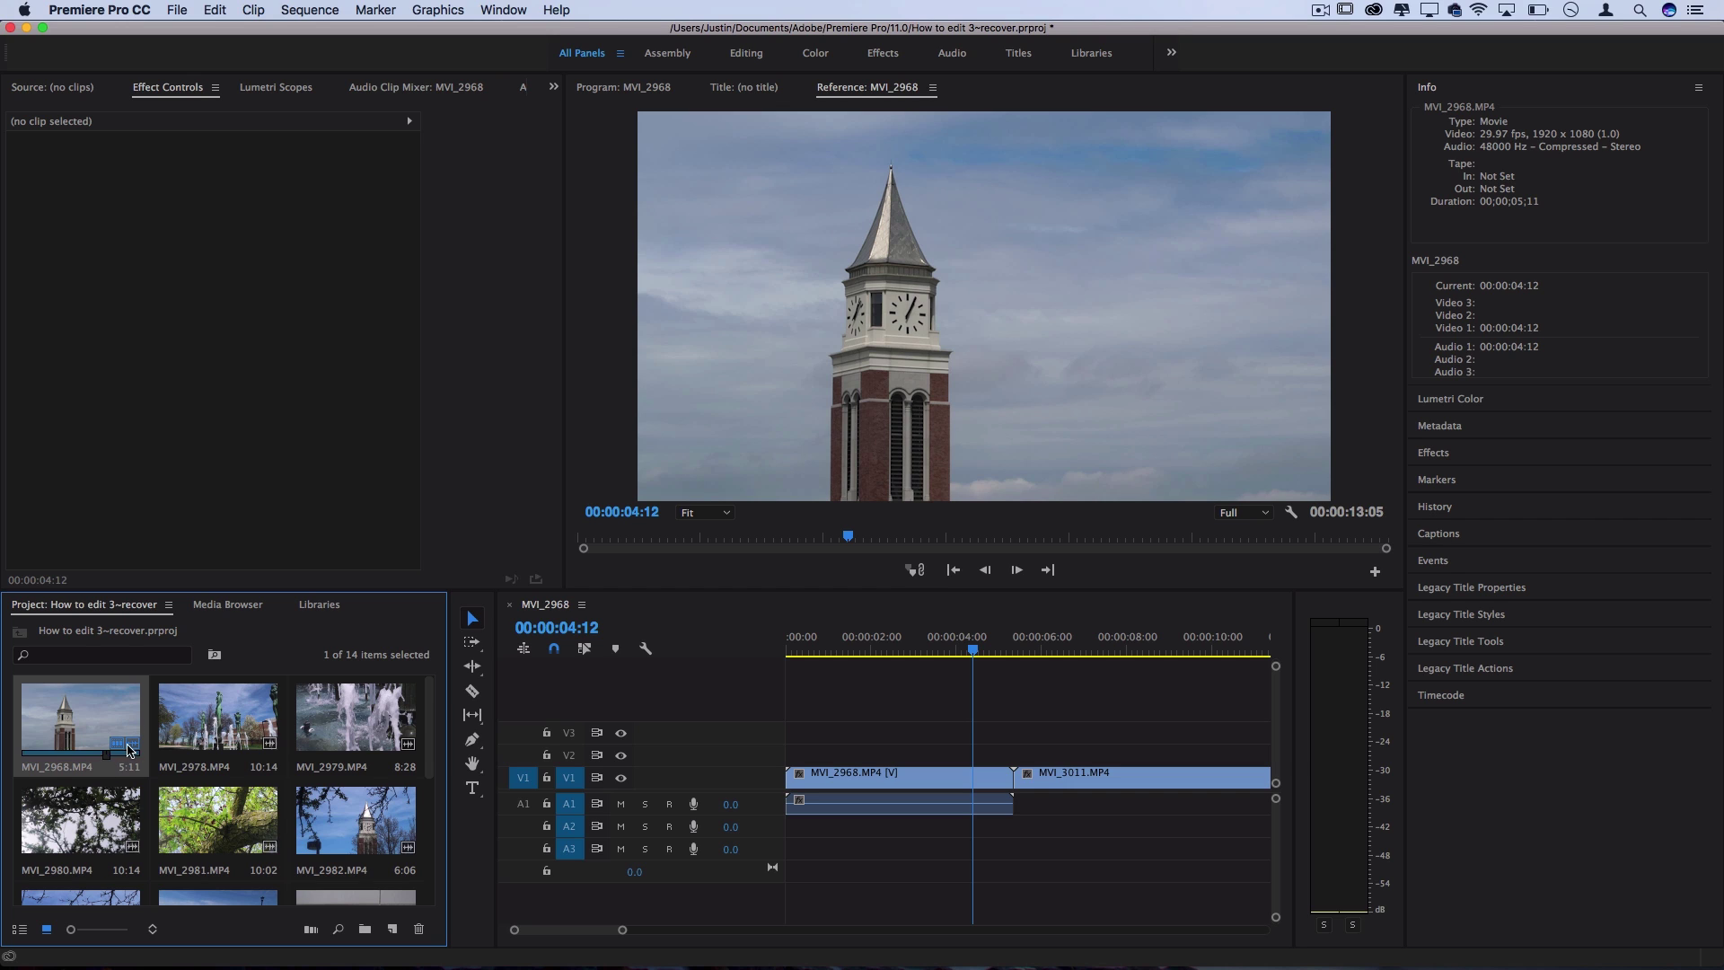
scroll(124, 755, down, 5)
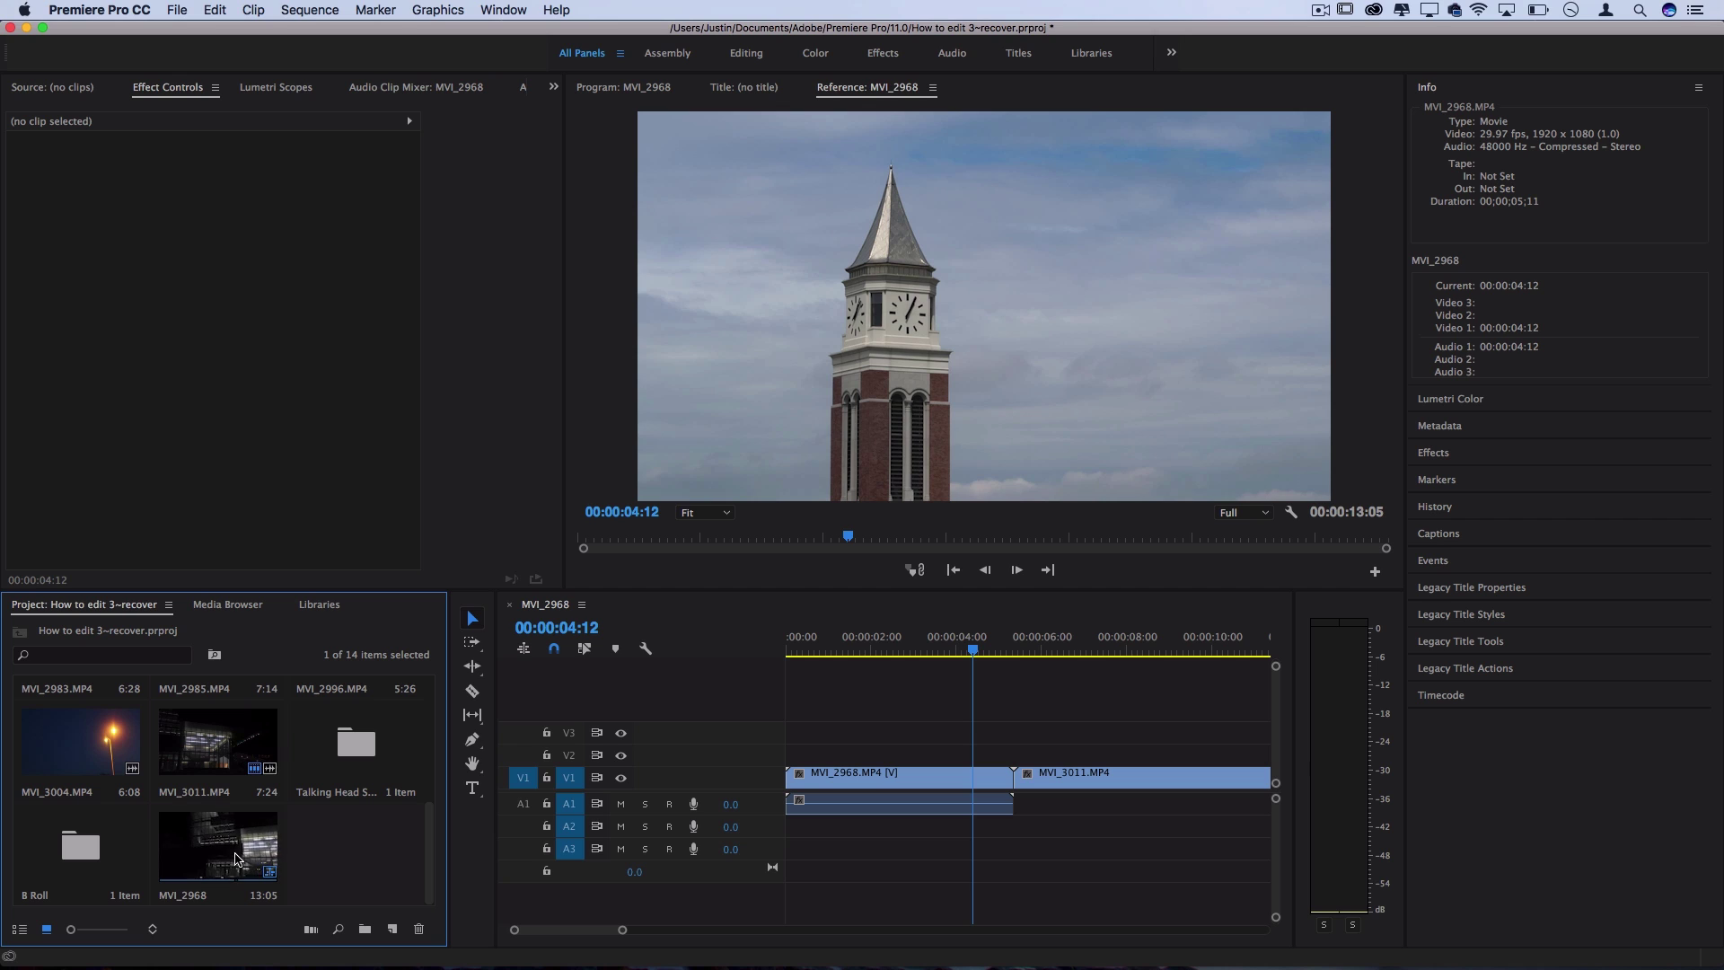
click(184, 901)
click(170, 898)
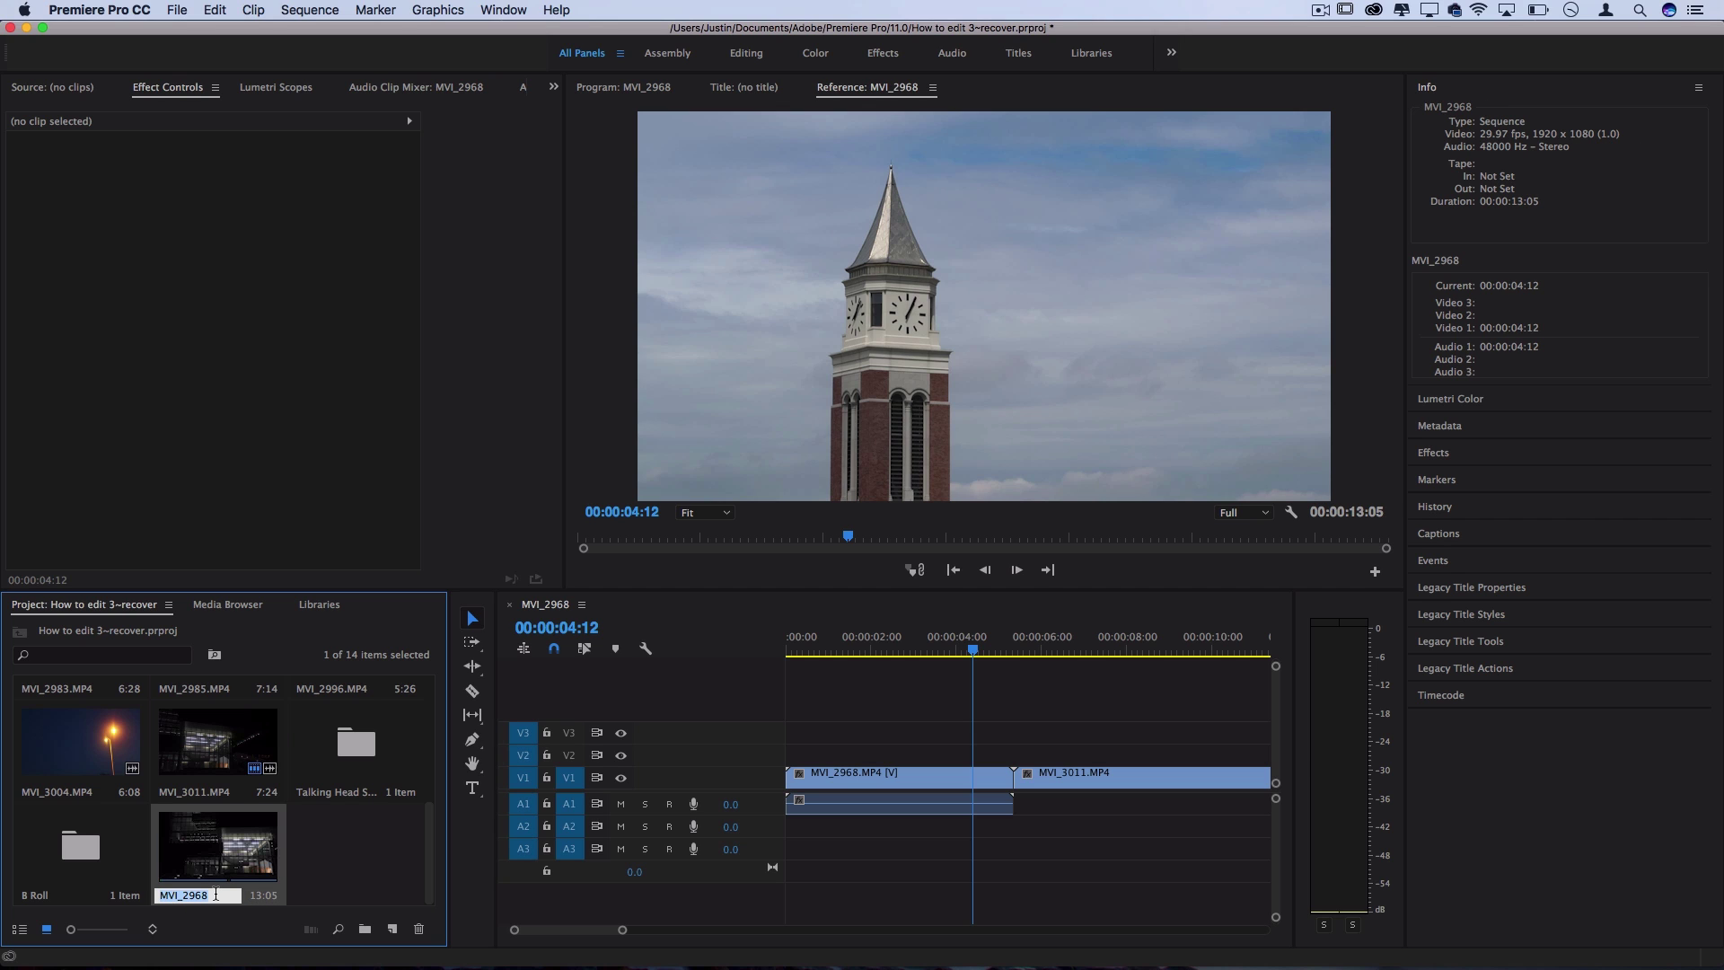
text(SEQUENCE 1)
key(Return)
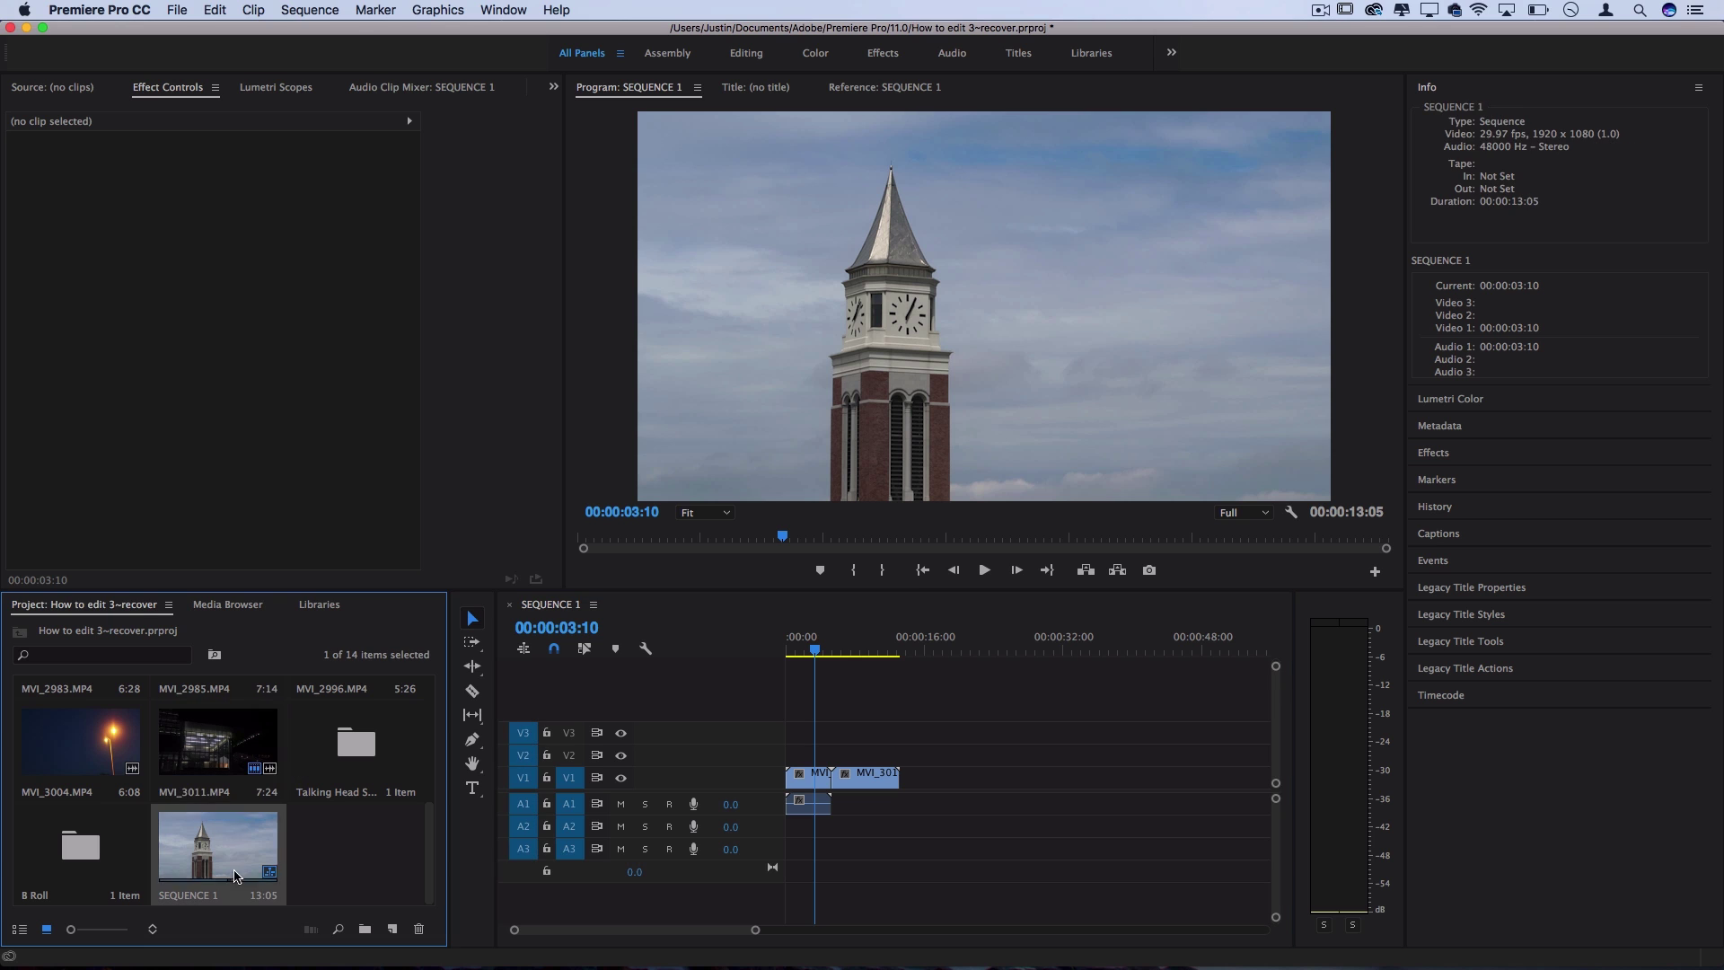
Step: Play SEQUENCE 1 and append MVI_2981 and MVI_2982 on V1 after MVI_3011
click(557, 611)
key(space)
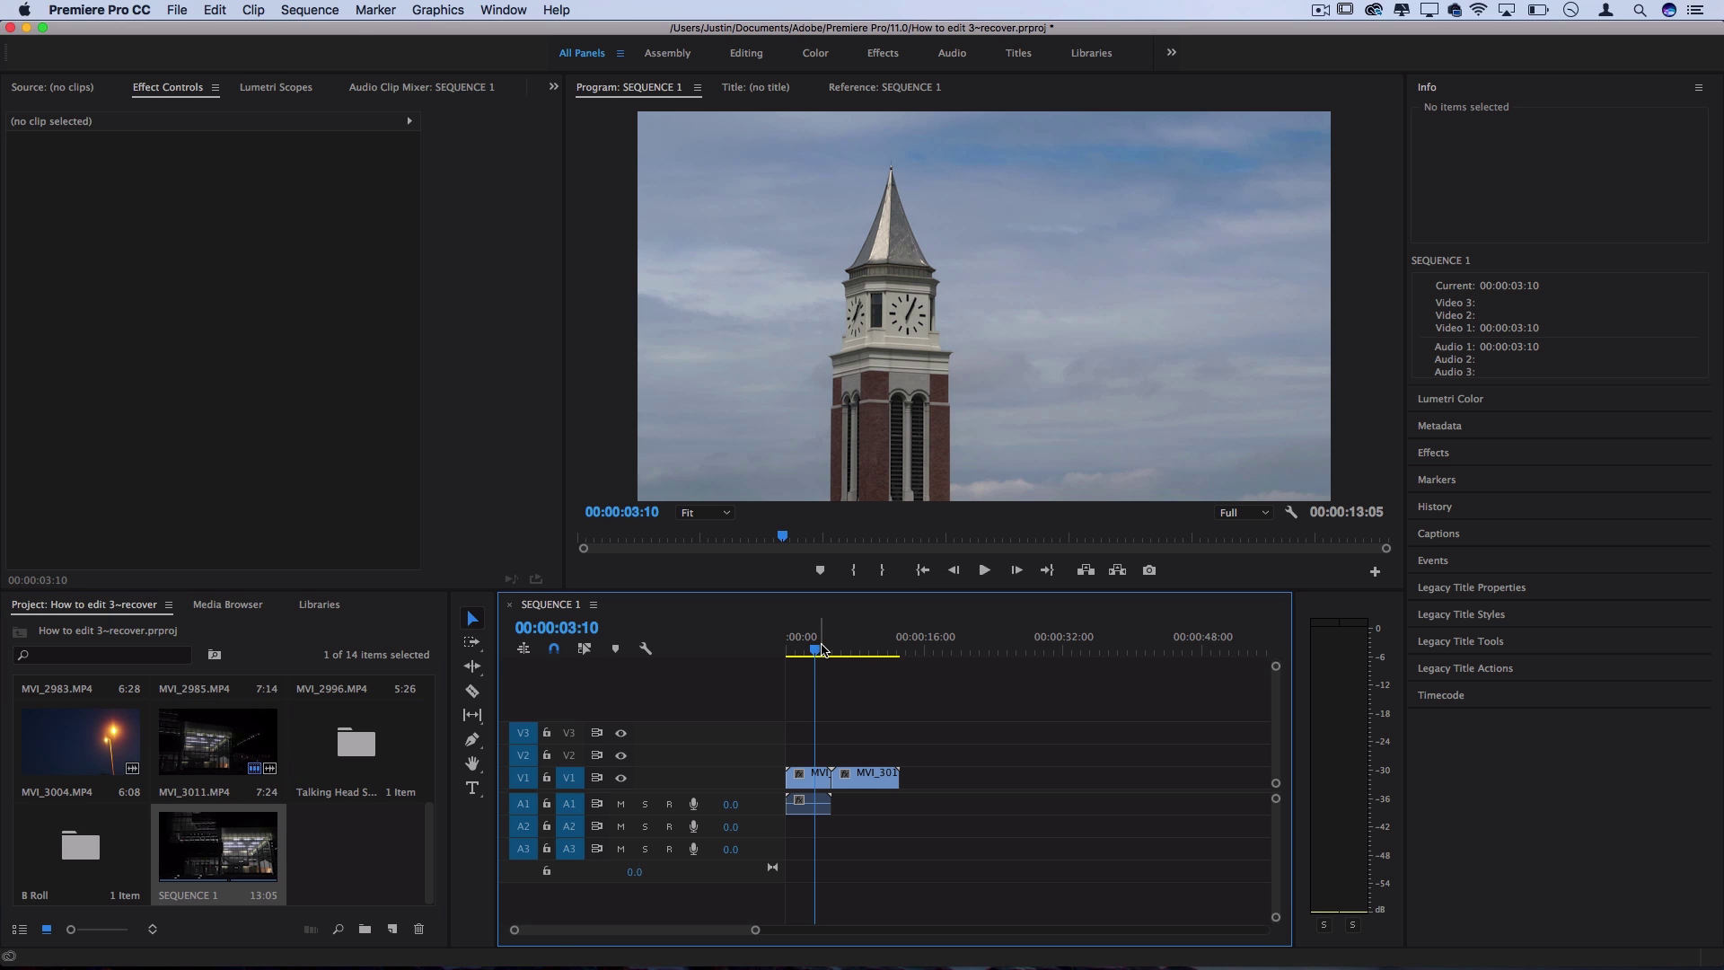
scroll(224, 791, up, 5)
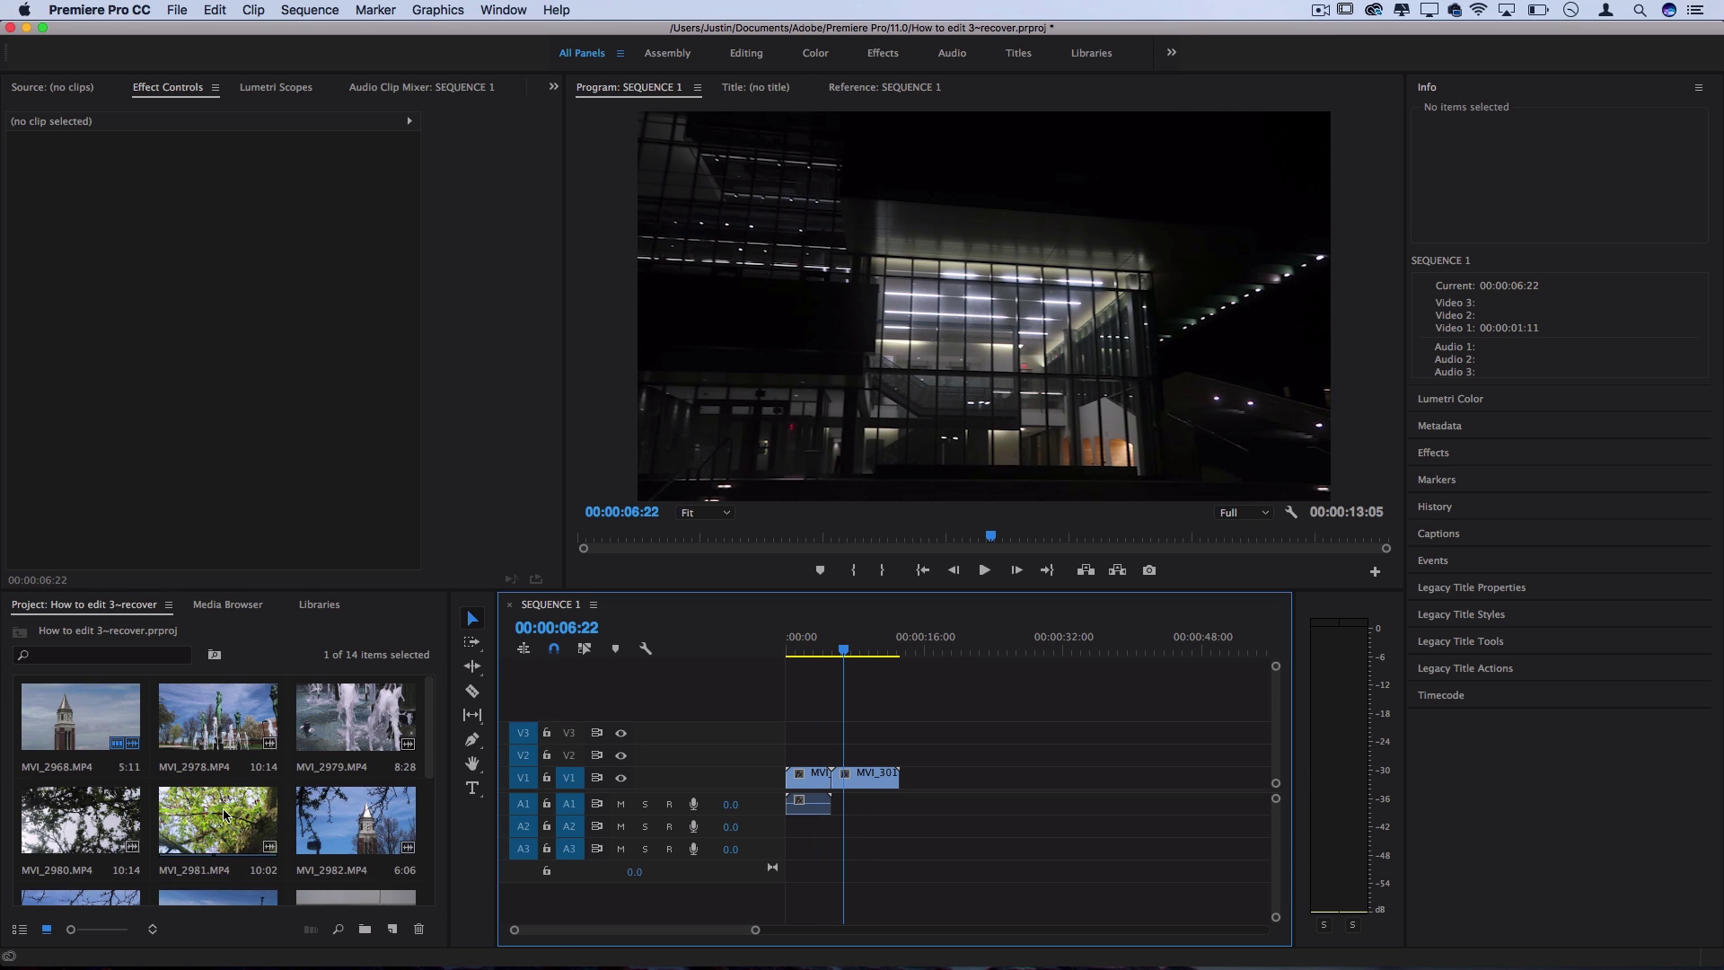
drag(218, 819, 907, 786)
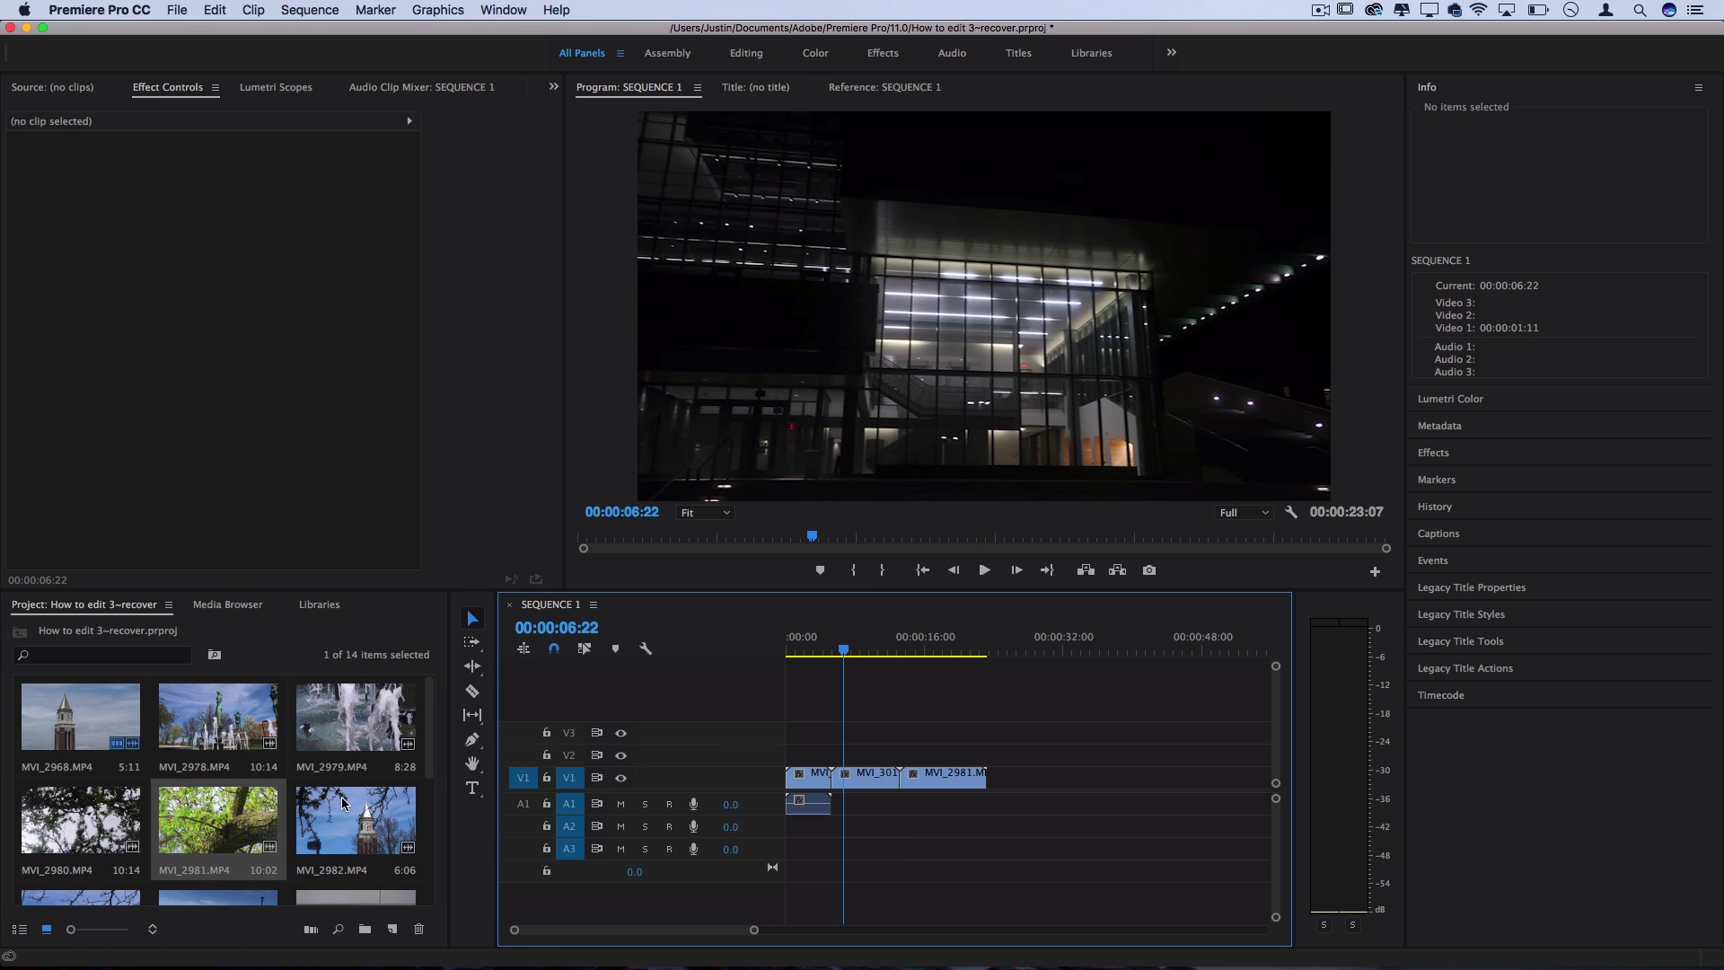
drag(341, 802, 1001, 777)
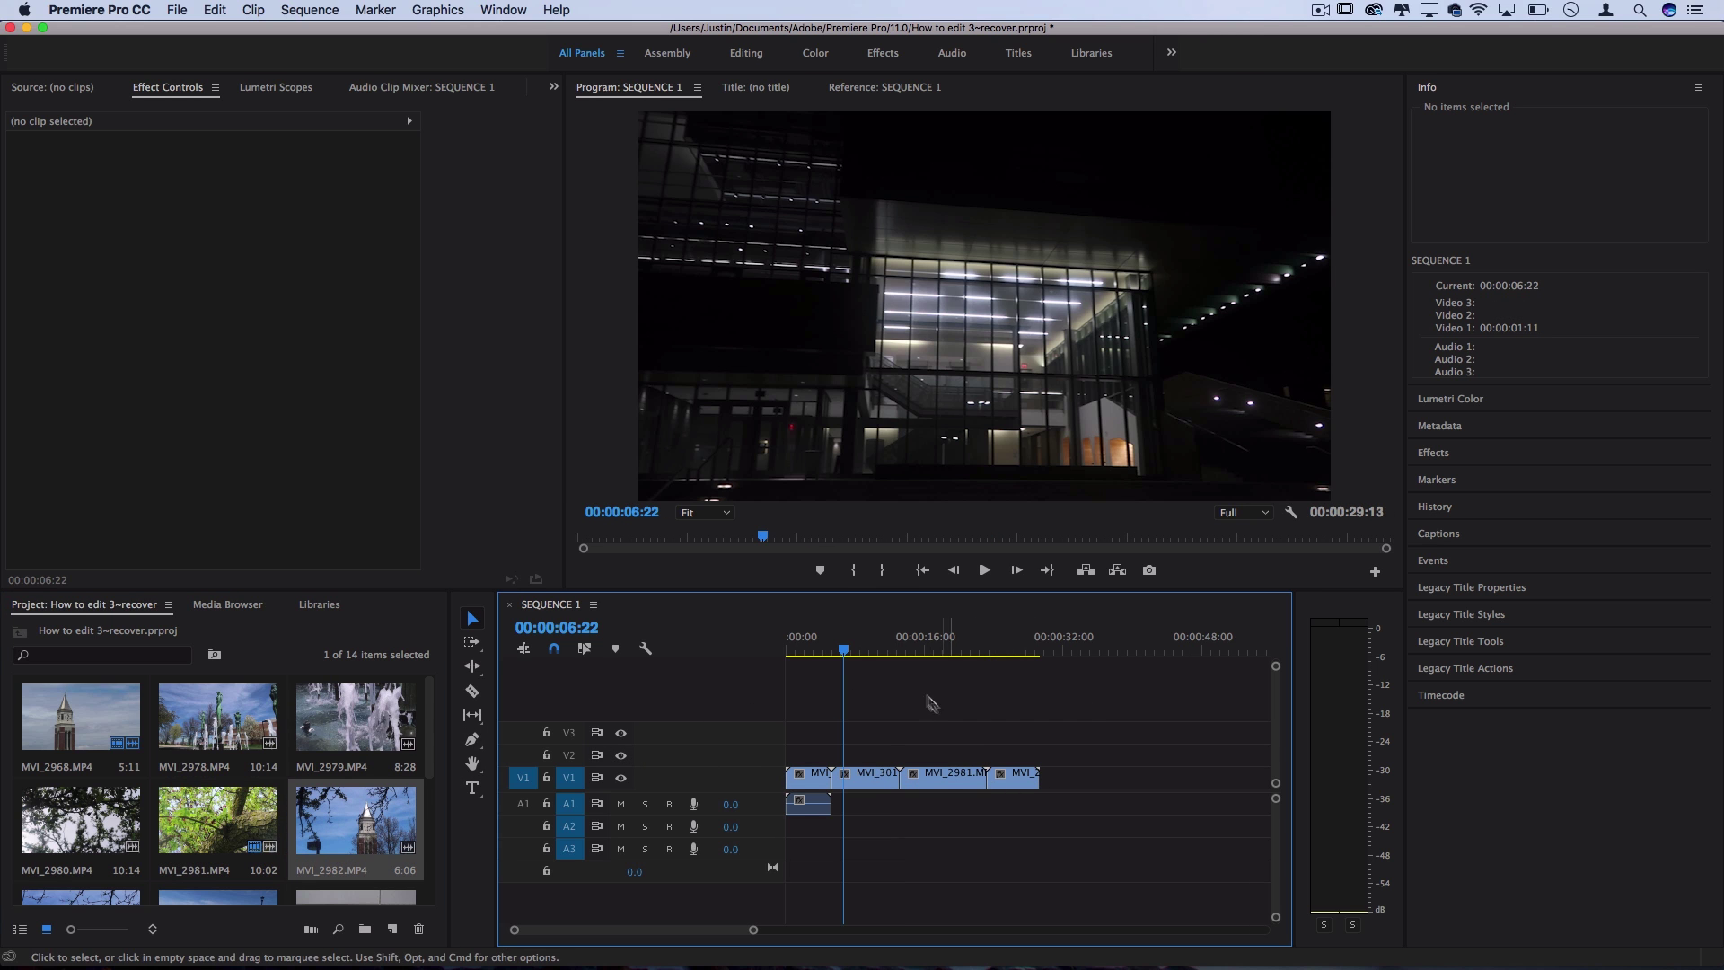
key(Down)
key(Down)
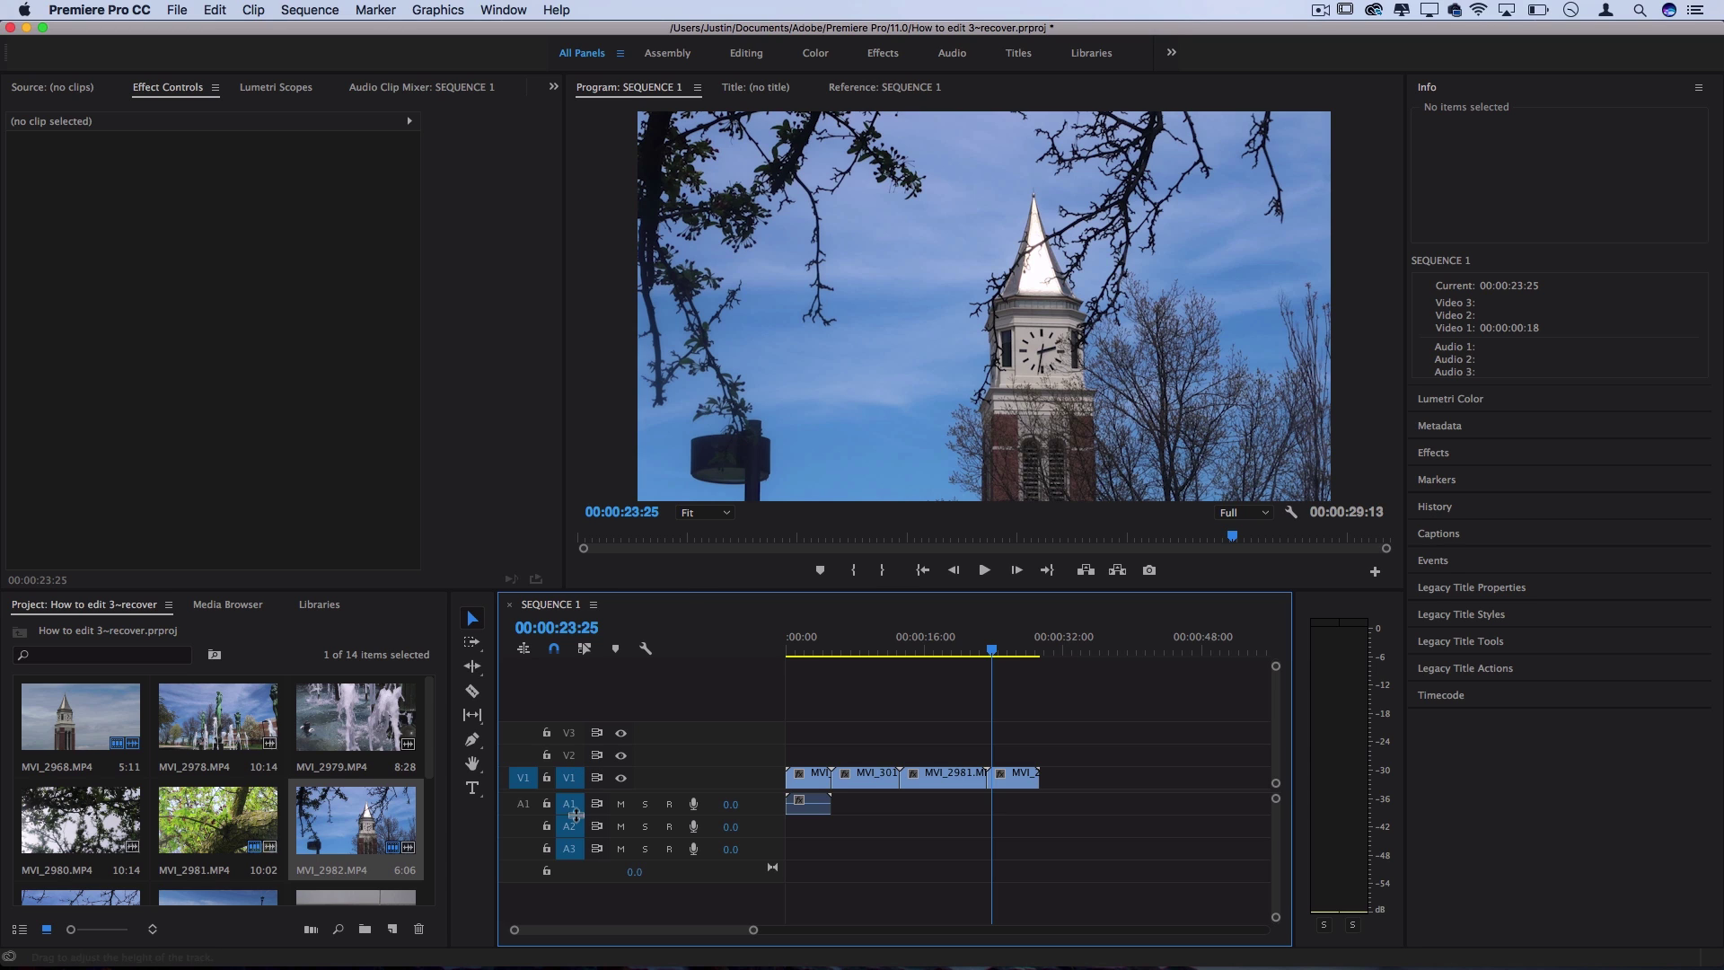
Step: Add a V4 video track and place a copy of MVI_3011 on a higher track
right_click(726, 747)
click(766, 785)
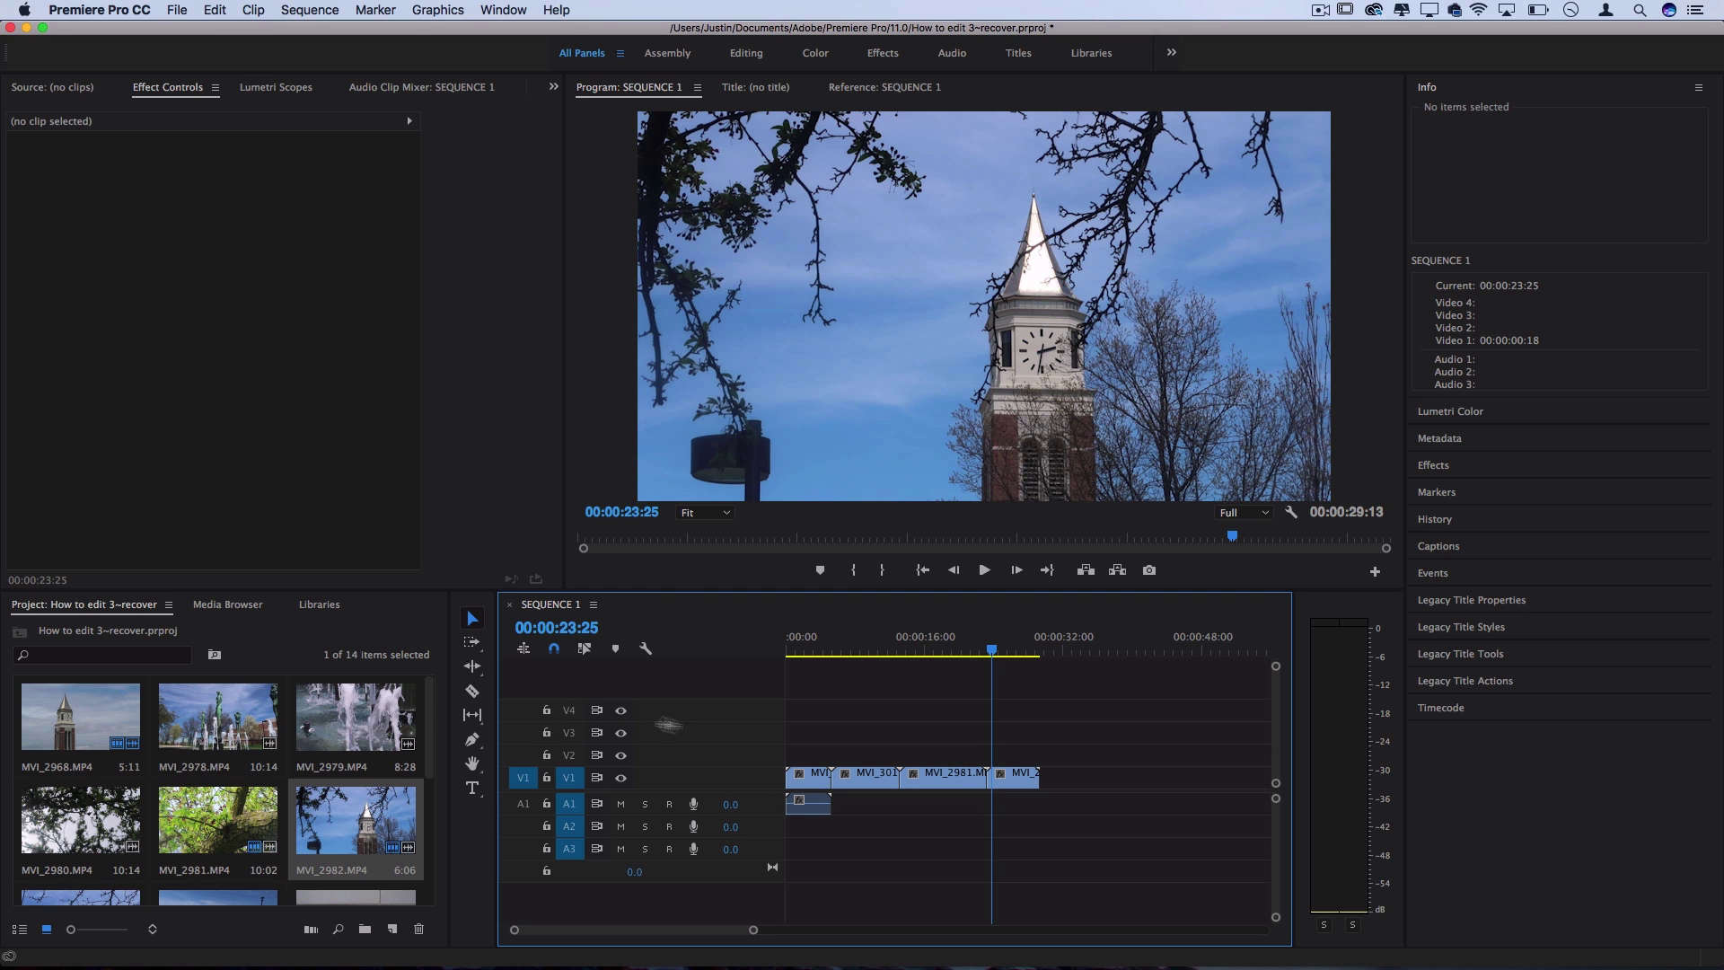
drag(868, 778, 894, 734)
click(878, 648)
drag(878, 648, 888, 648)
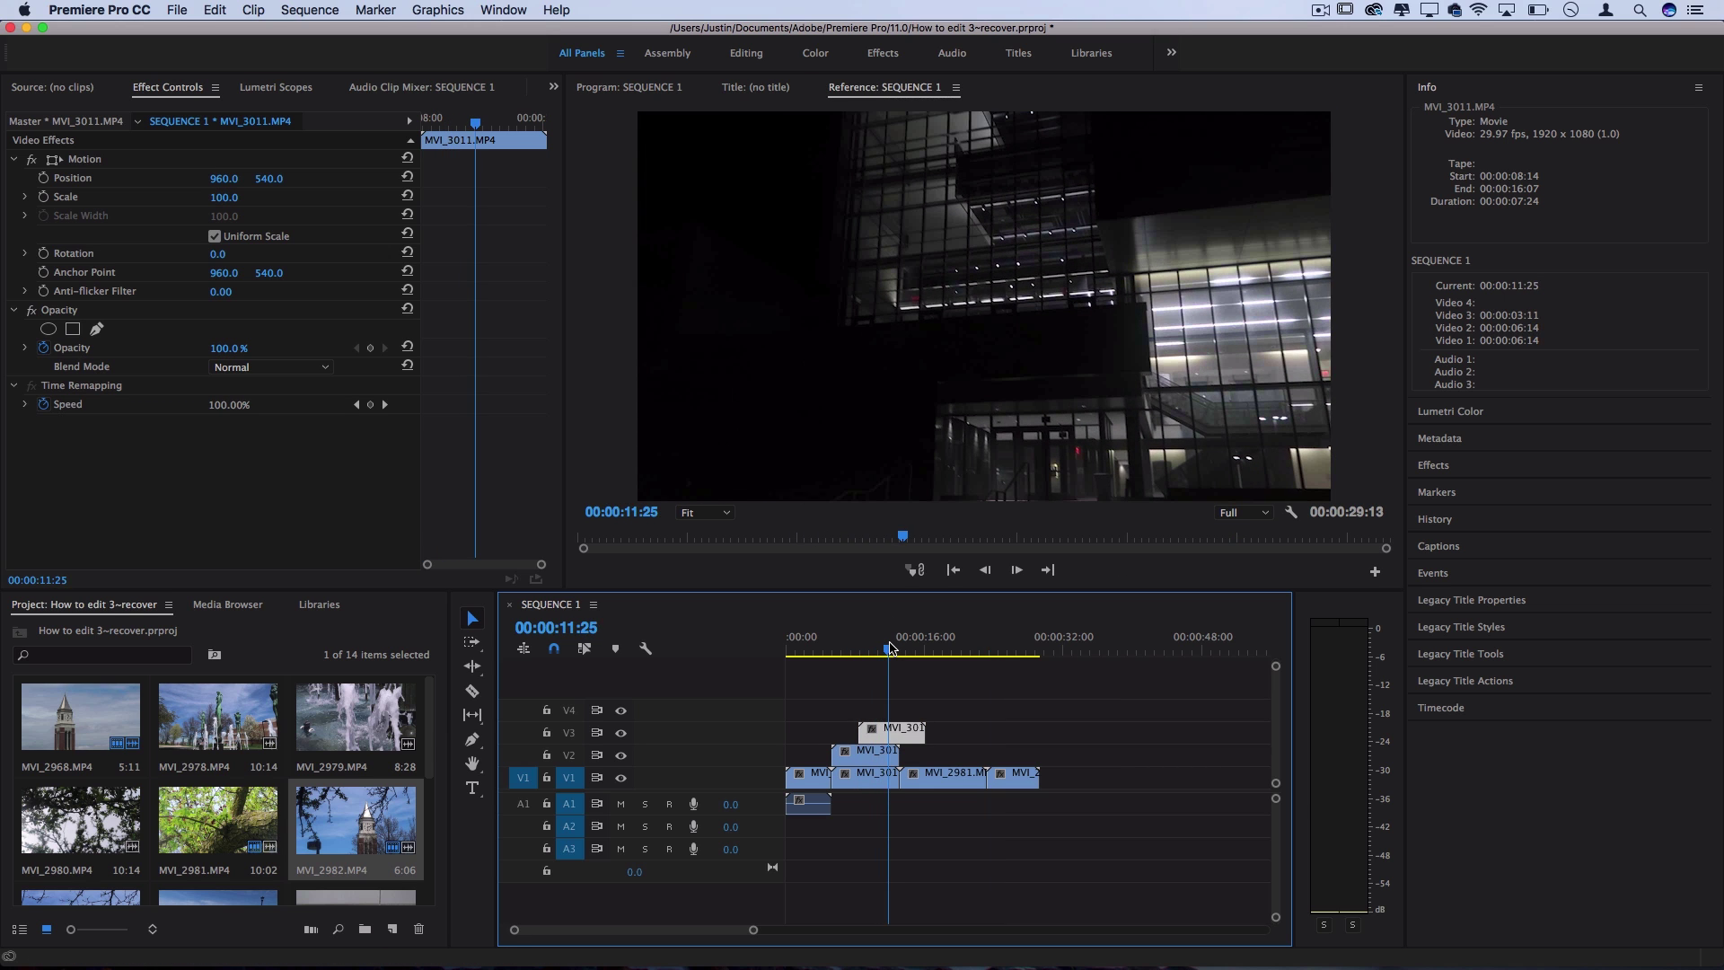
Step: Delete the copied clips on V2 and V3, then zoom out from the sequence start
drag(981, 730, 867, 762)
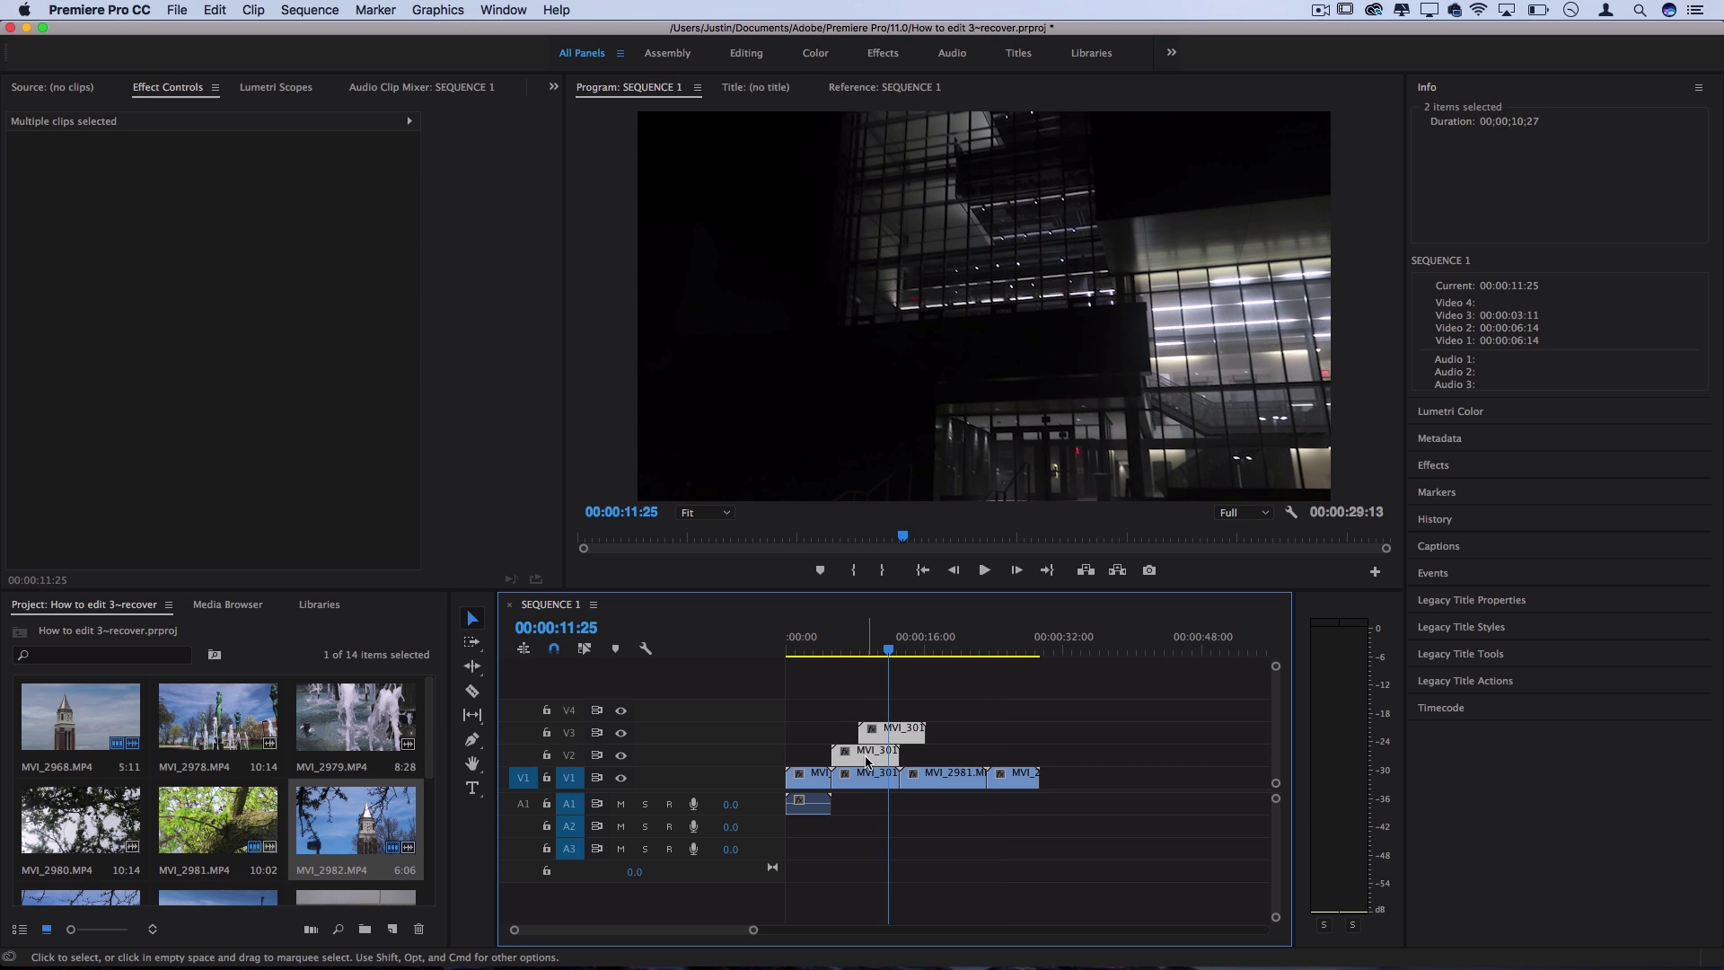
key(Delete)
scroll(215, 790, down, 5)
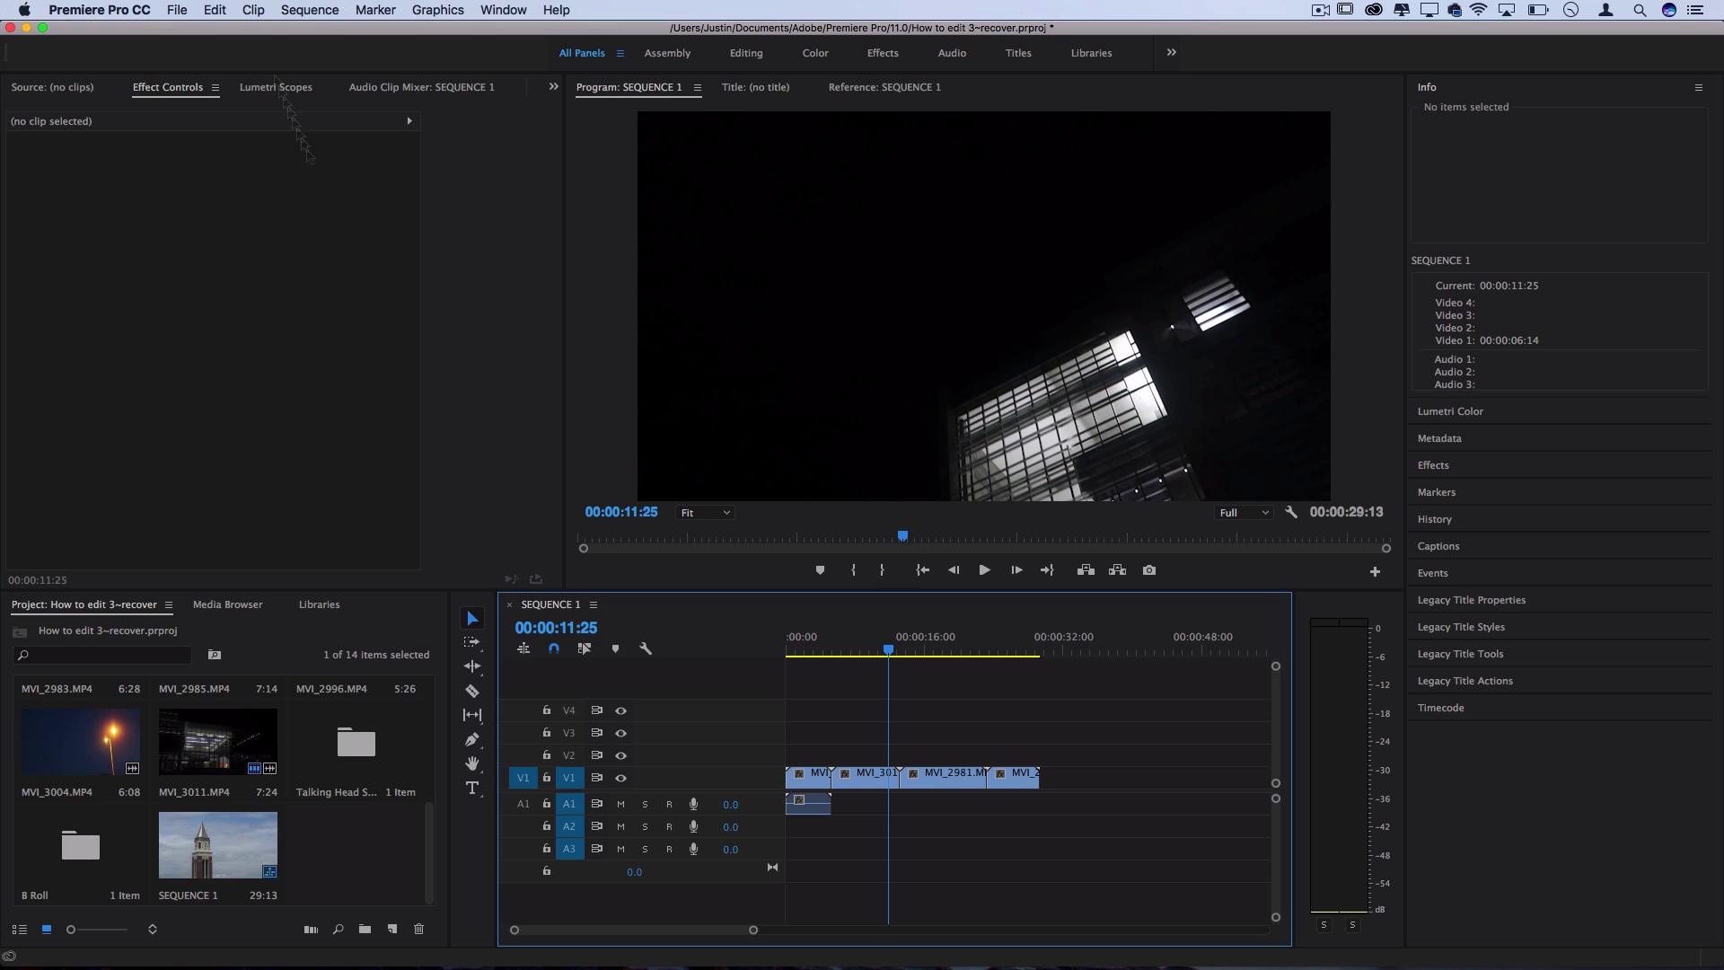
key(Home)
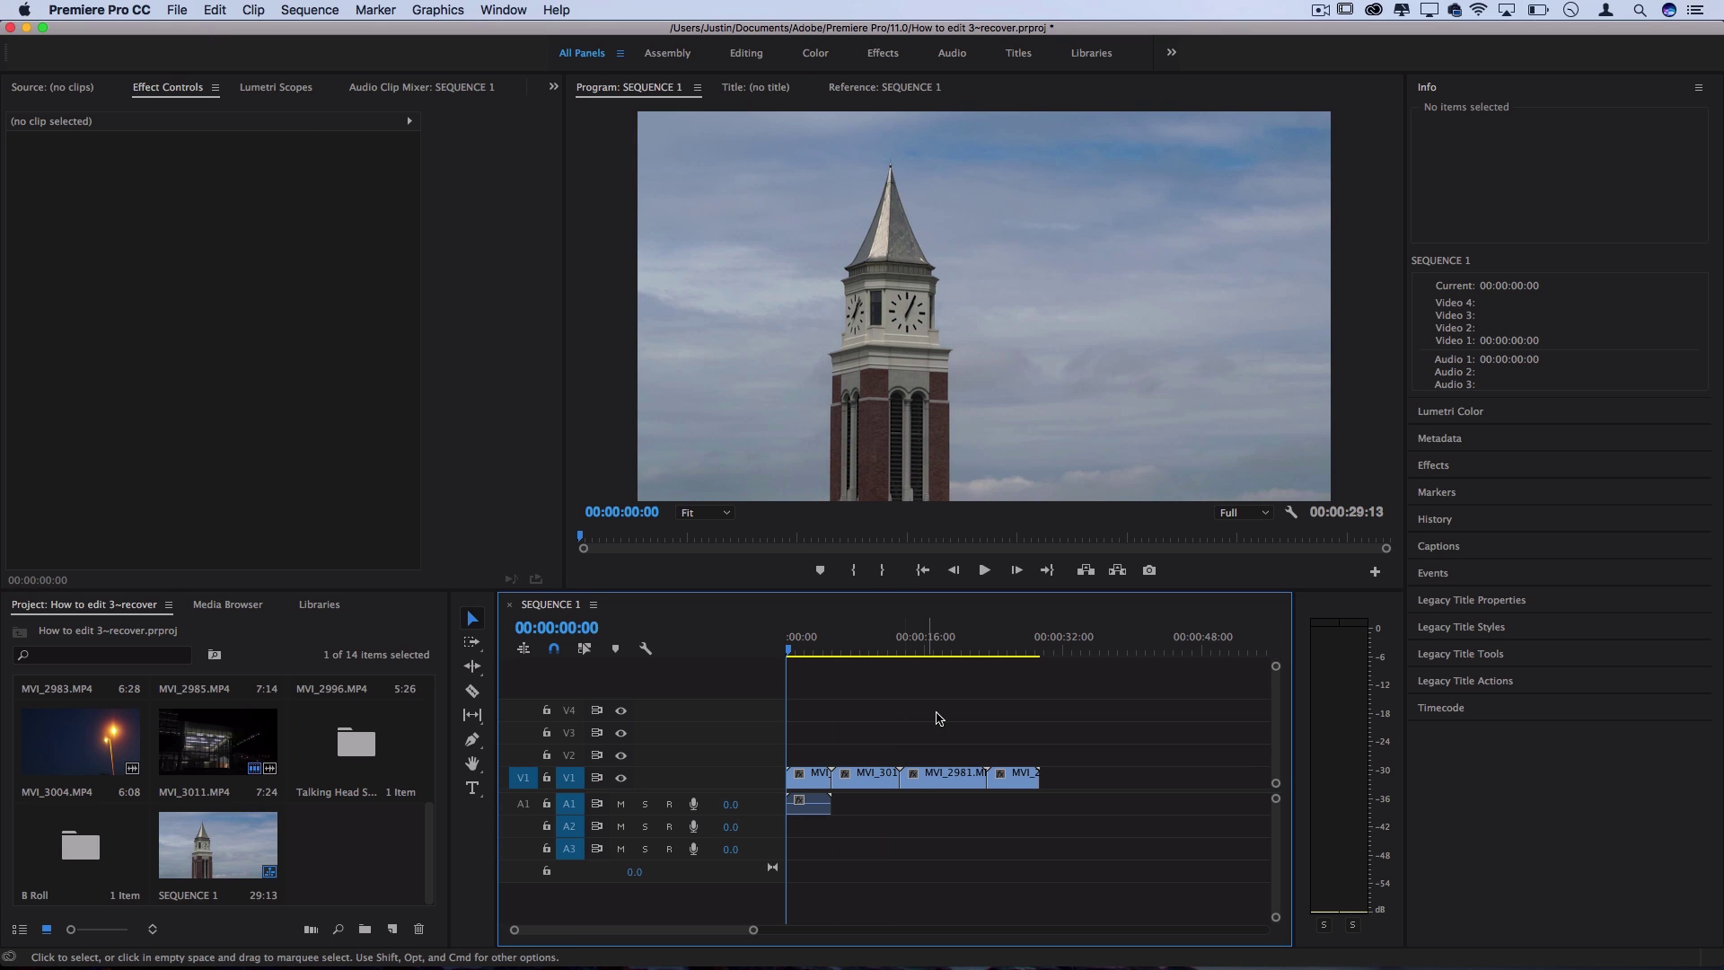
key(minus)
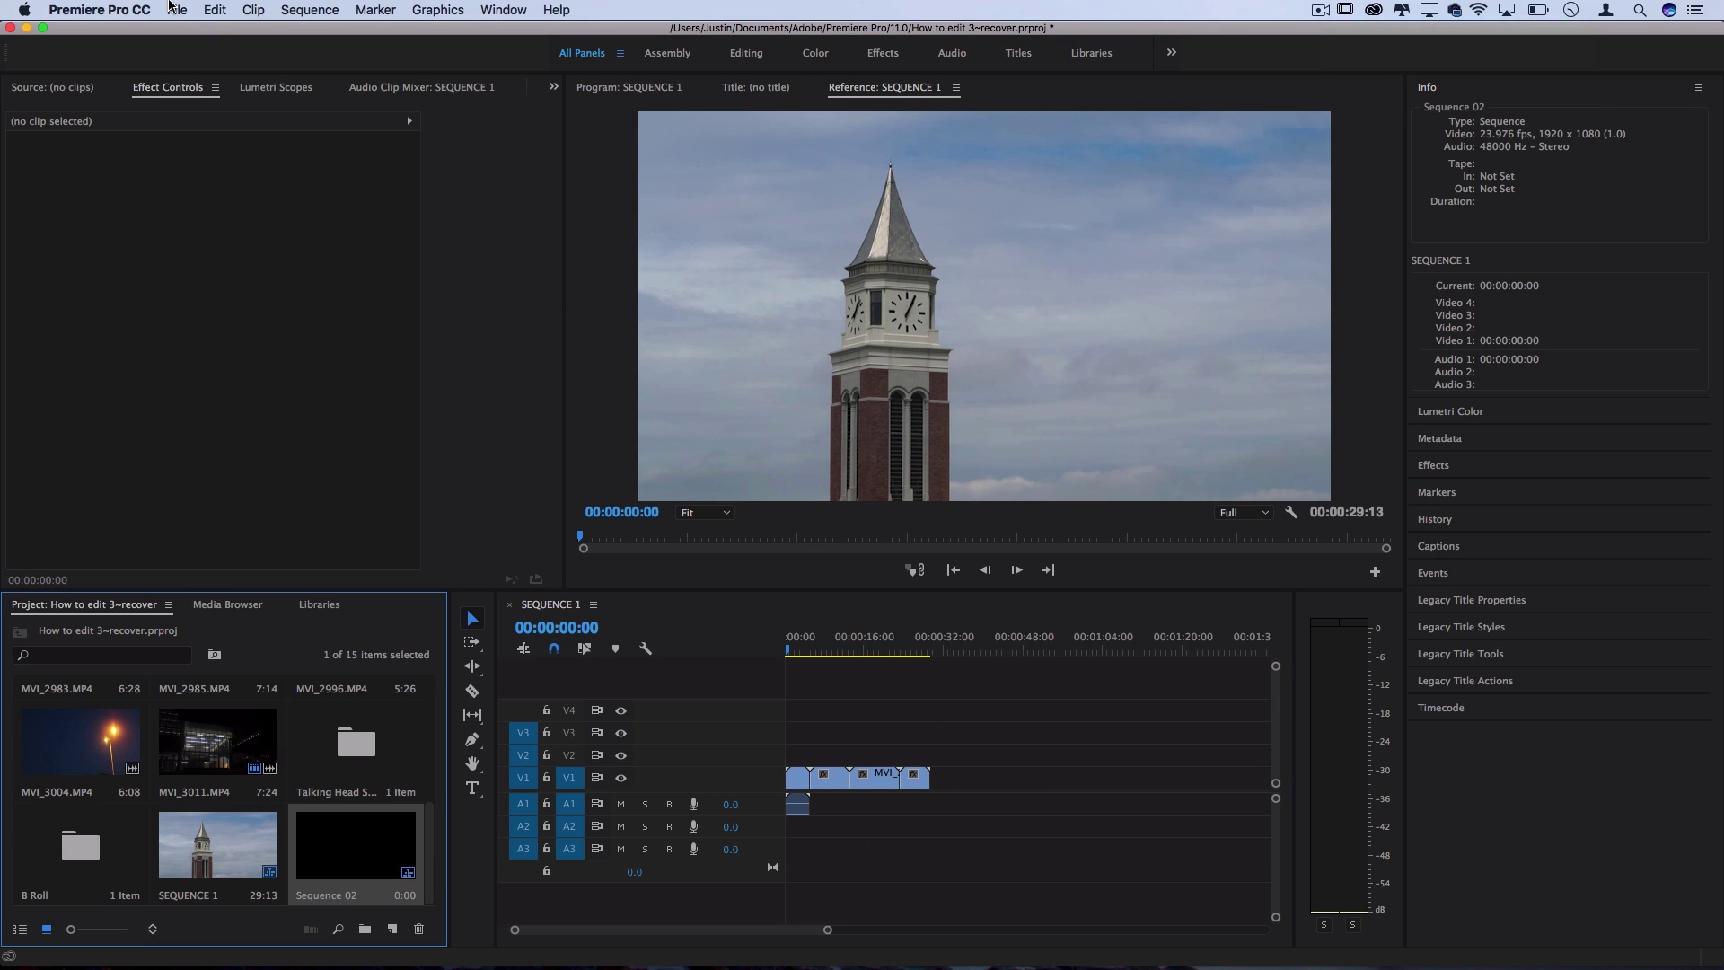
Step: Cancel File > New > Sequence and create a sequence from MVI_3011.MP4 instead
click(176, 18)
mouse_move(190, 31)
click(429, 66)
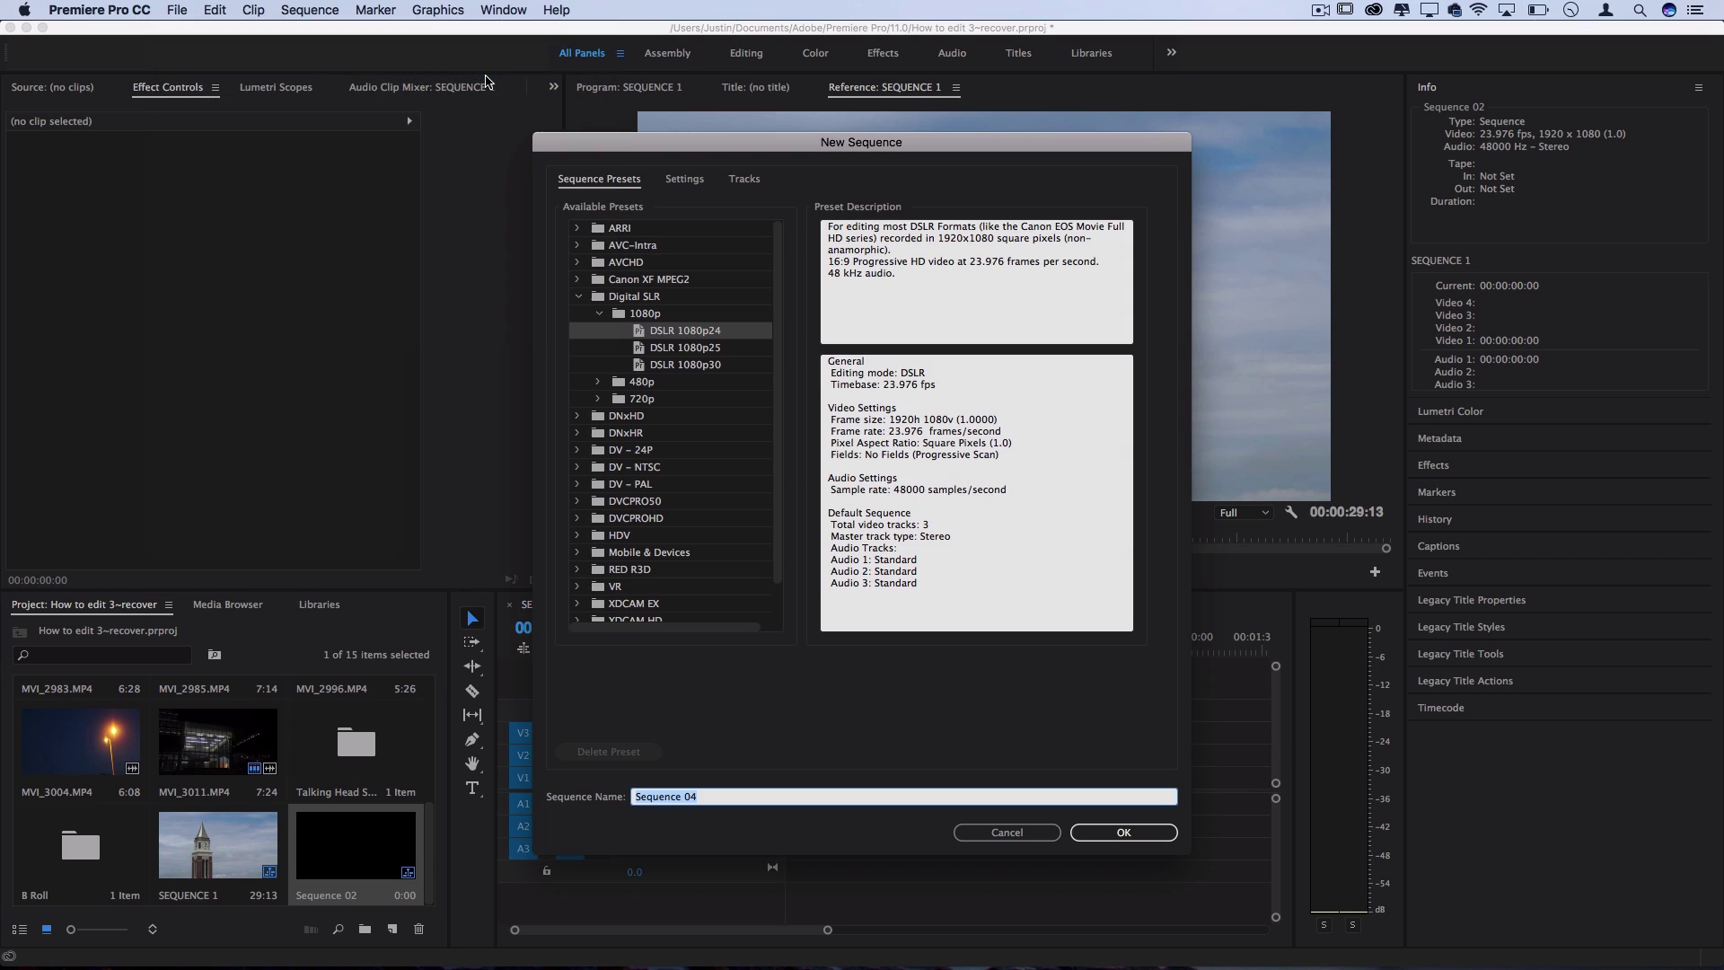
click(1019, 840)
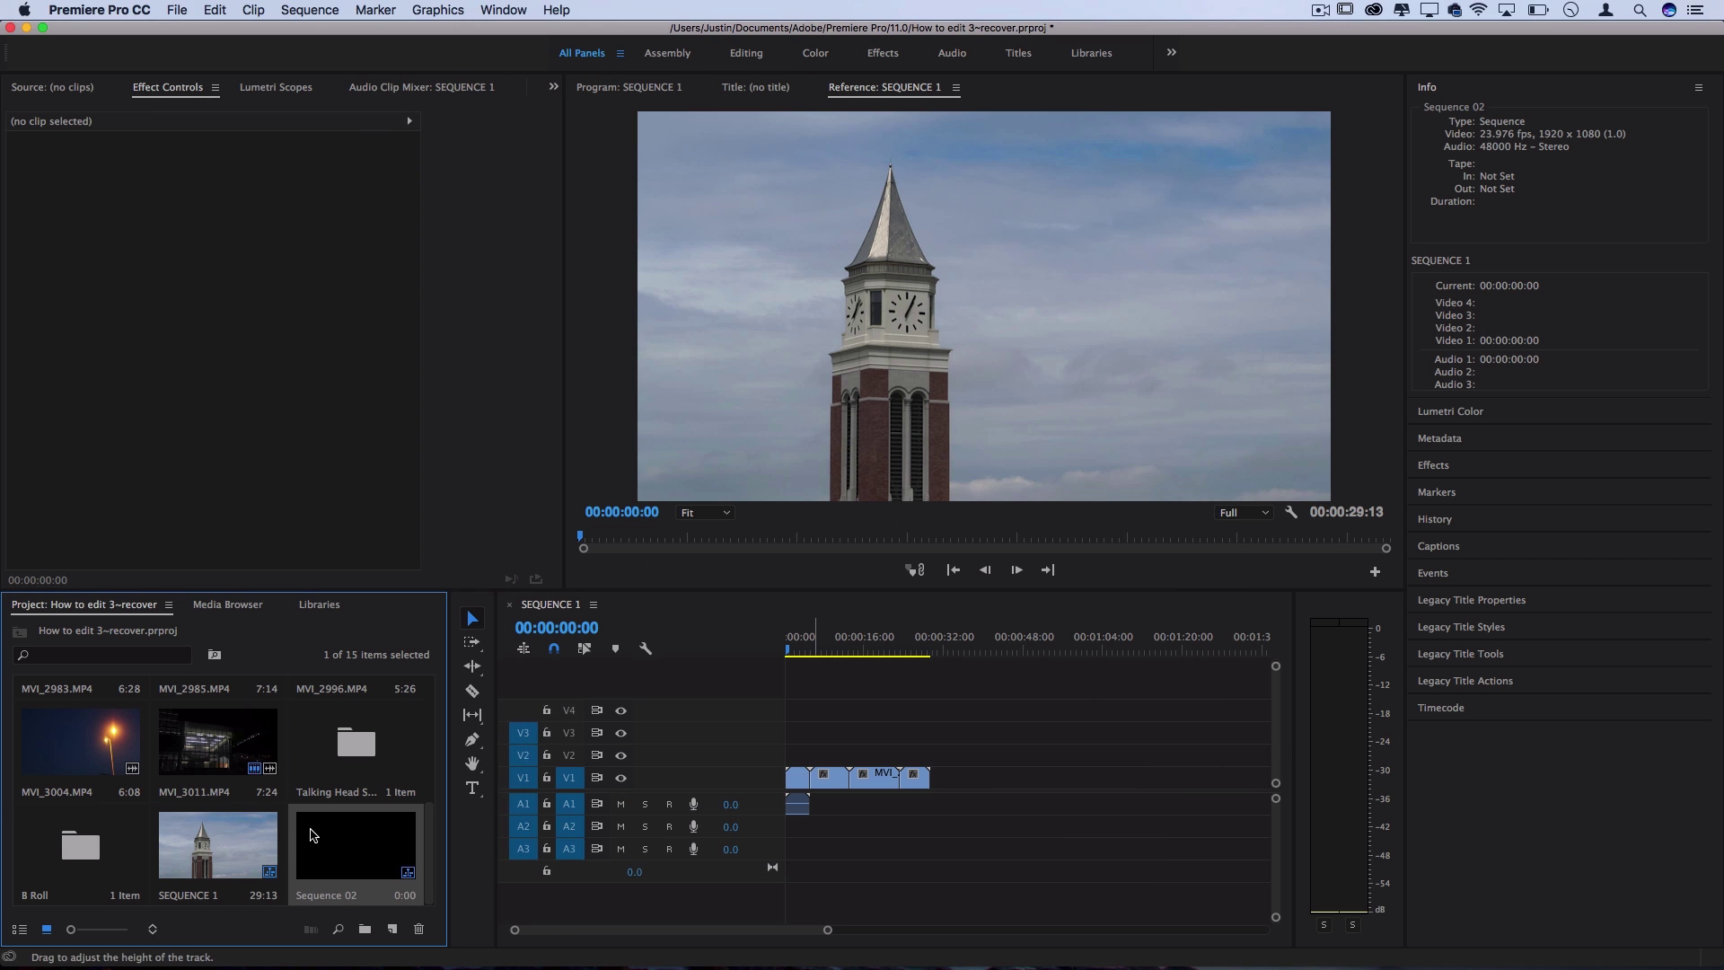
click(218, 756)
right_click(220, 761)
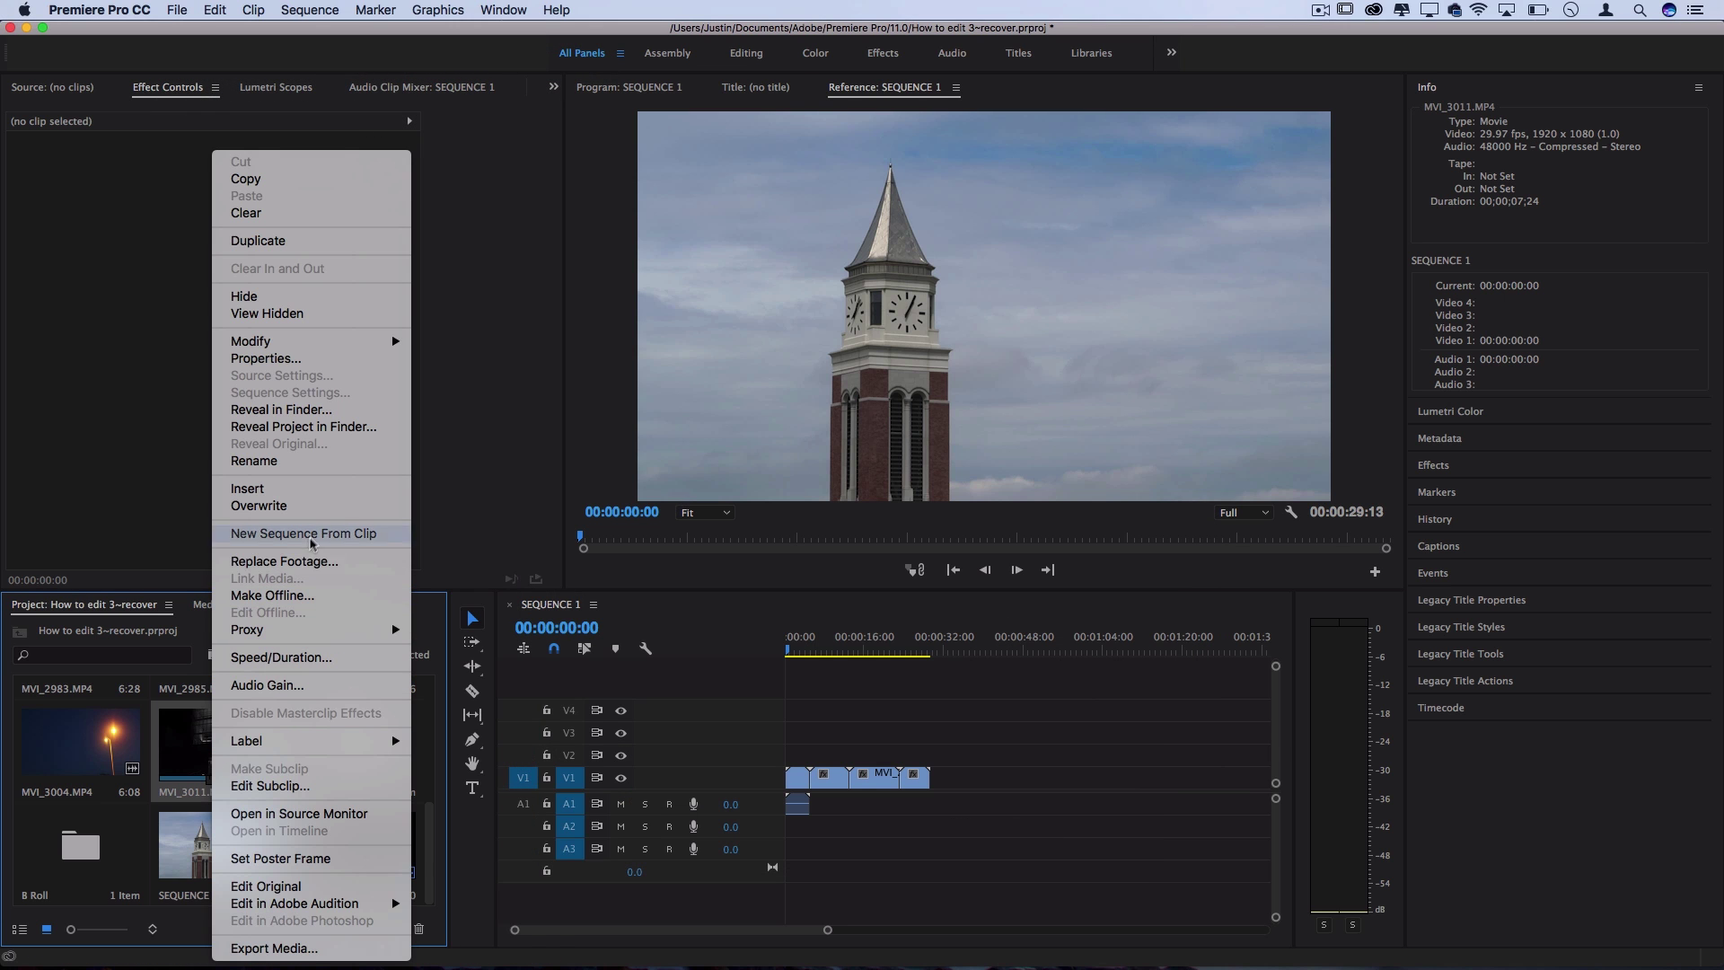
click(314, 536)
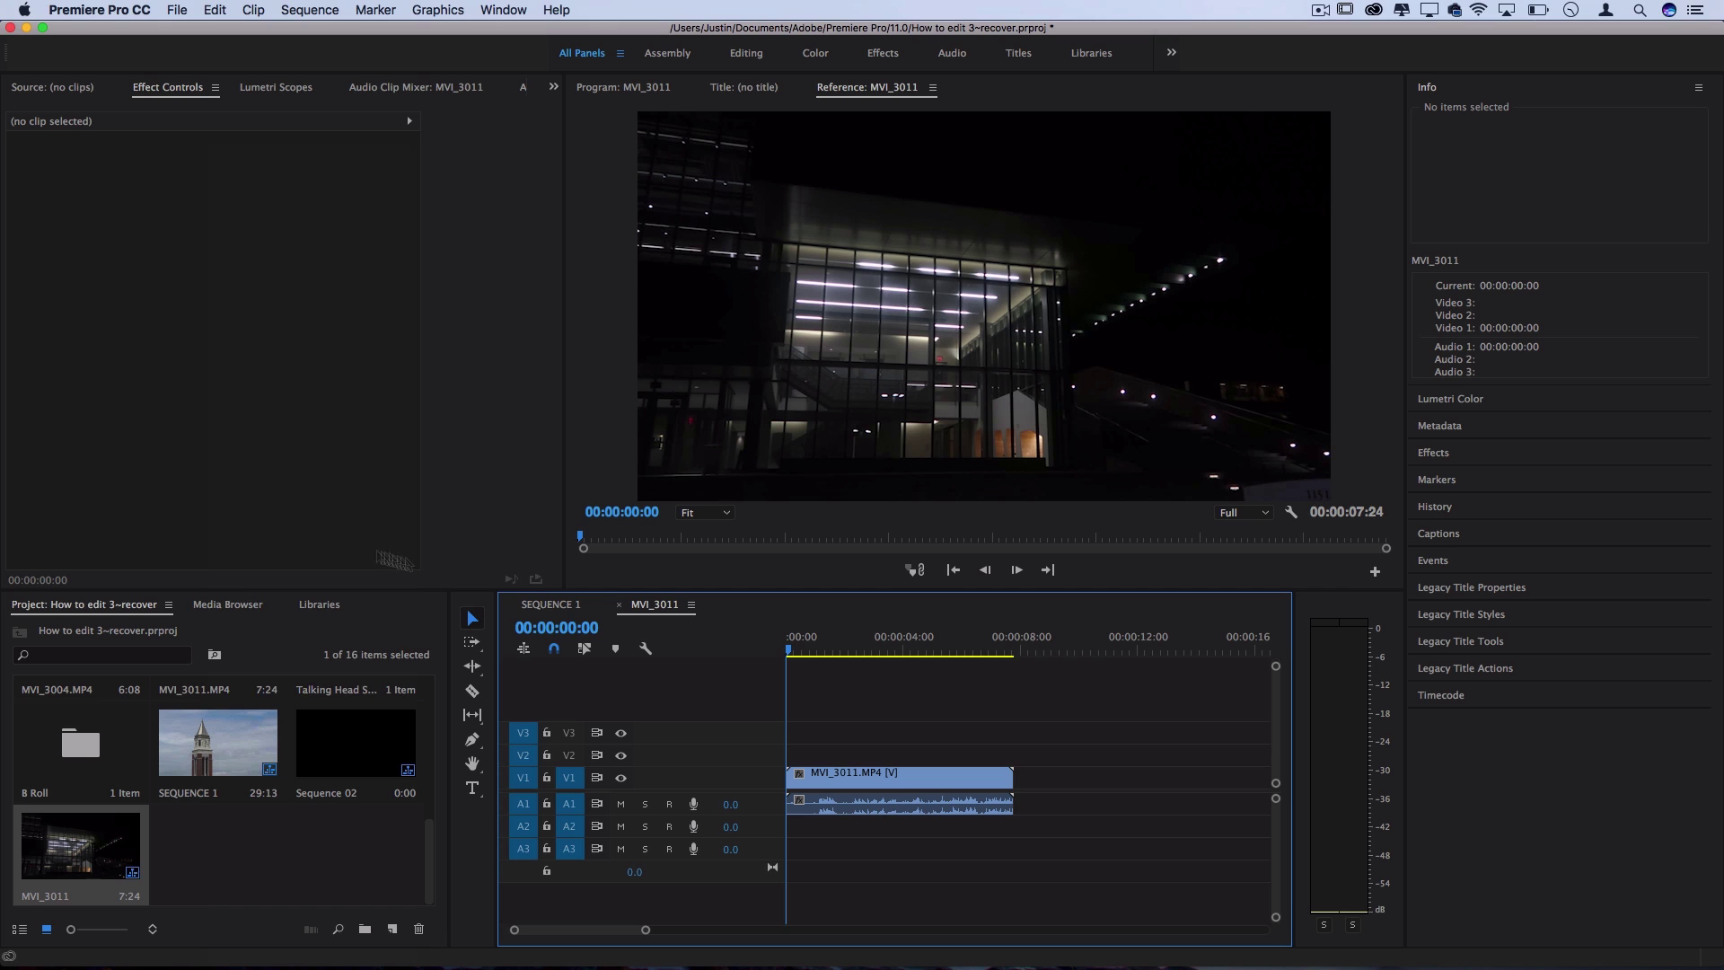
Step: Toggle between SEQUENCE 1 and MVI_3011 timelines, then dock MVI_3011 below SEQUENCE 1
click(550, 604)
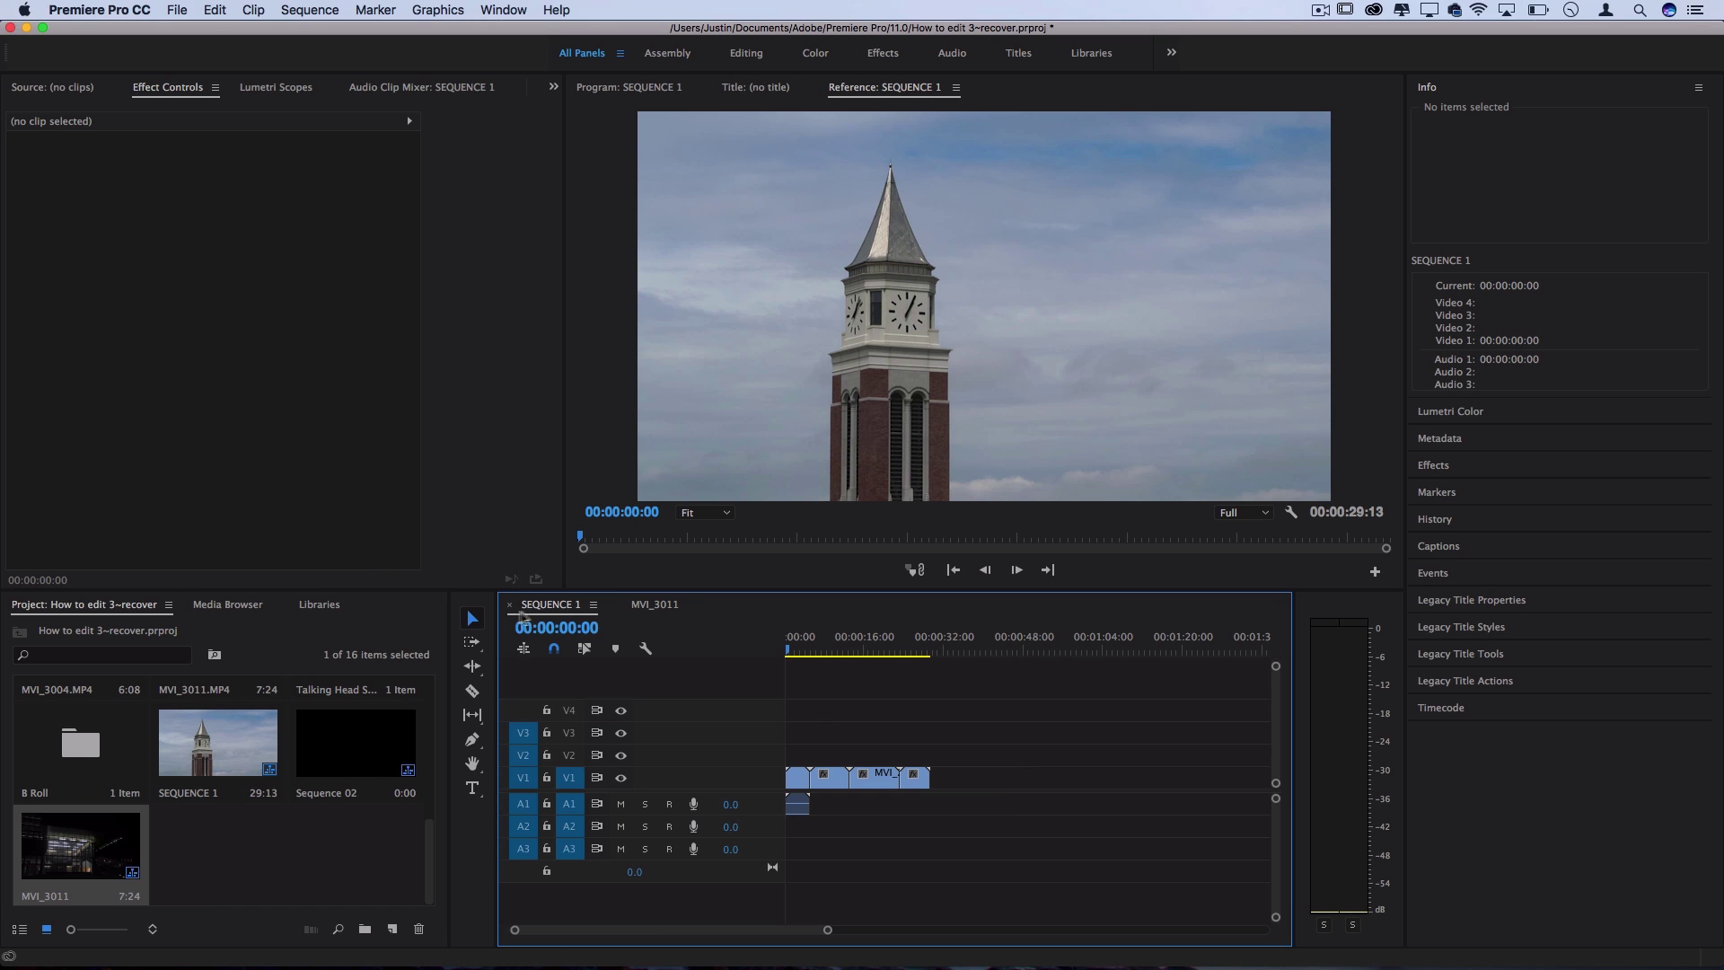
click(655, 605)
click(541, 608)
click(658, 607)
click(550, 608)
click(633, 606)
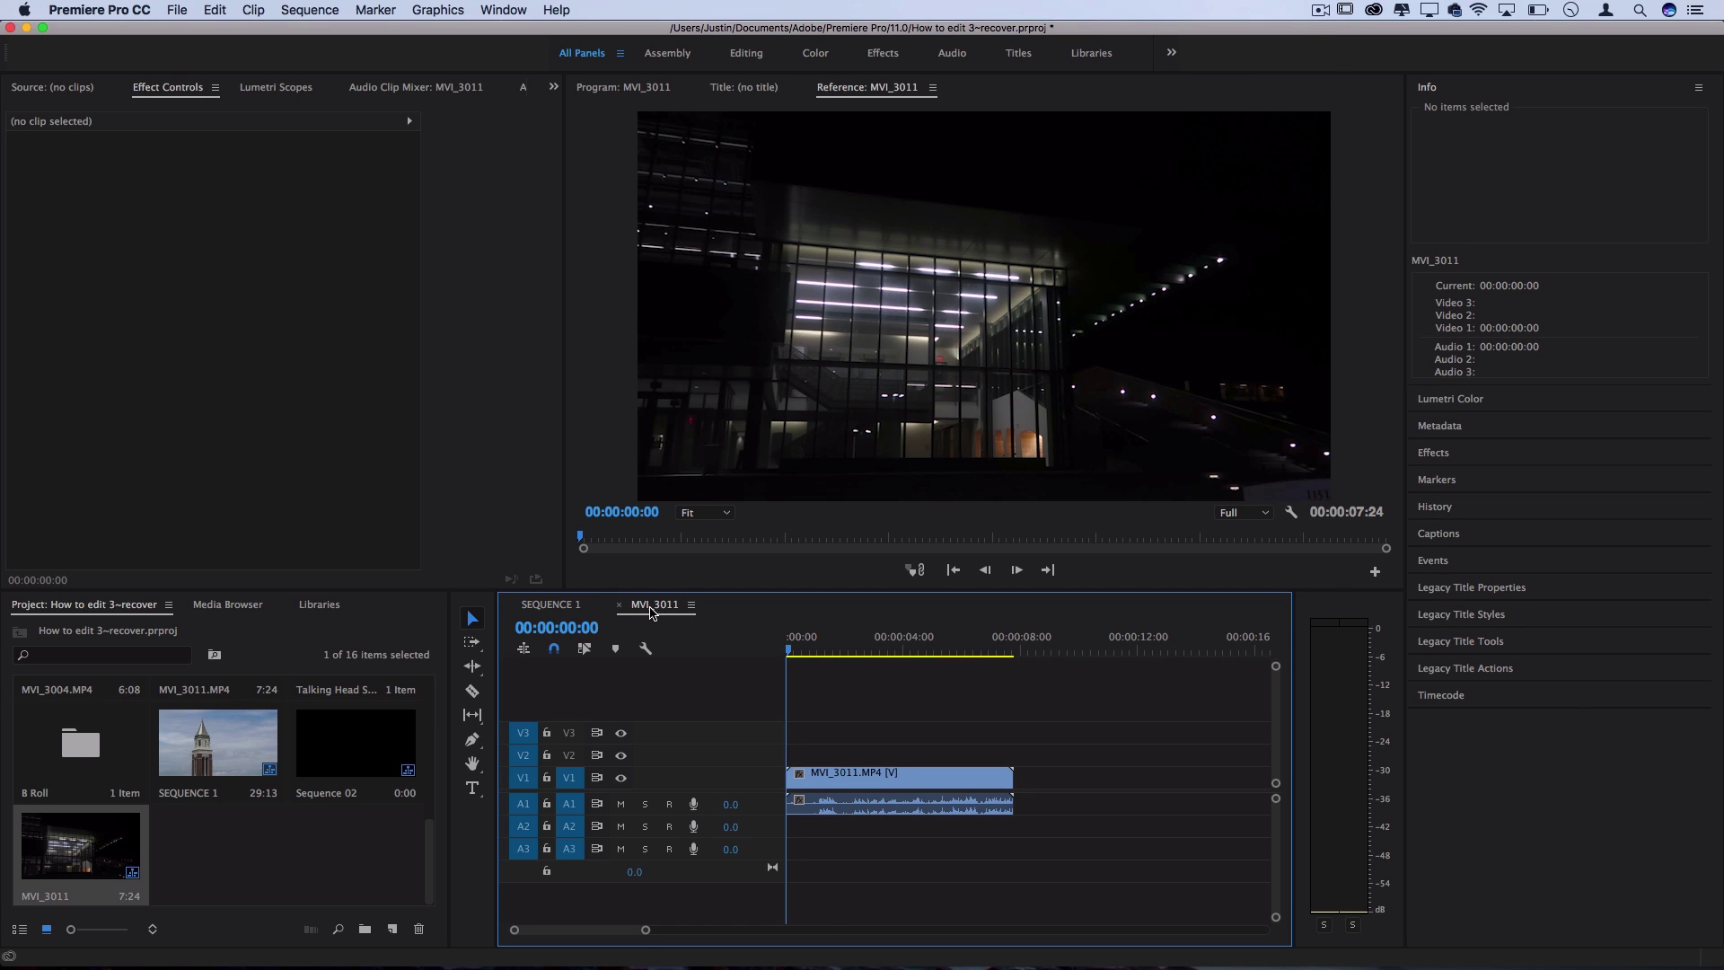
drag(653, 613, 505, 855)
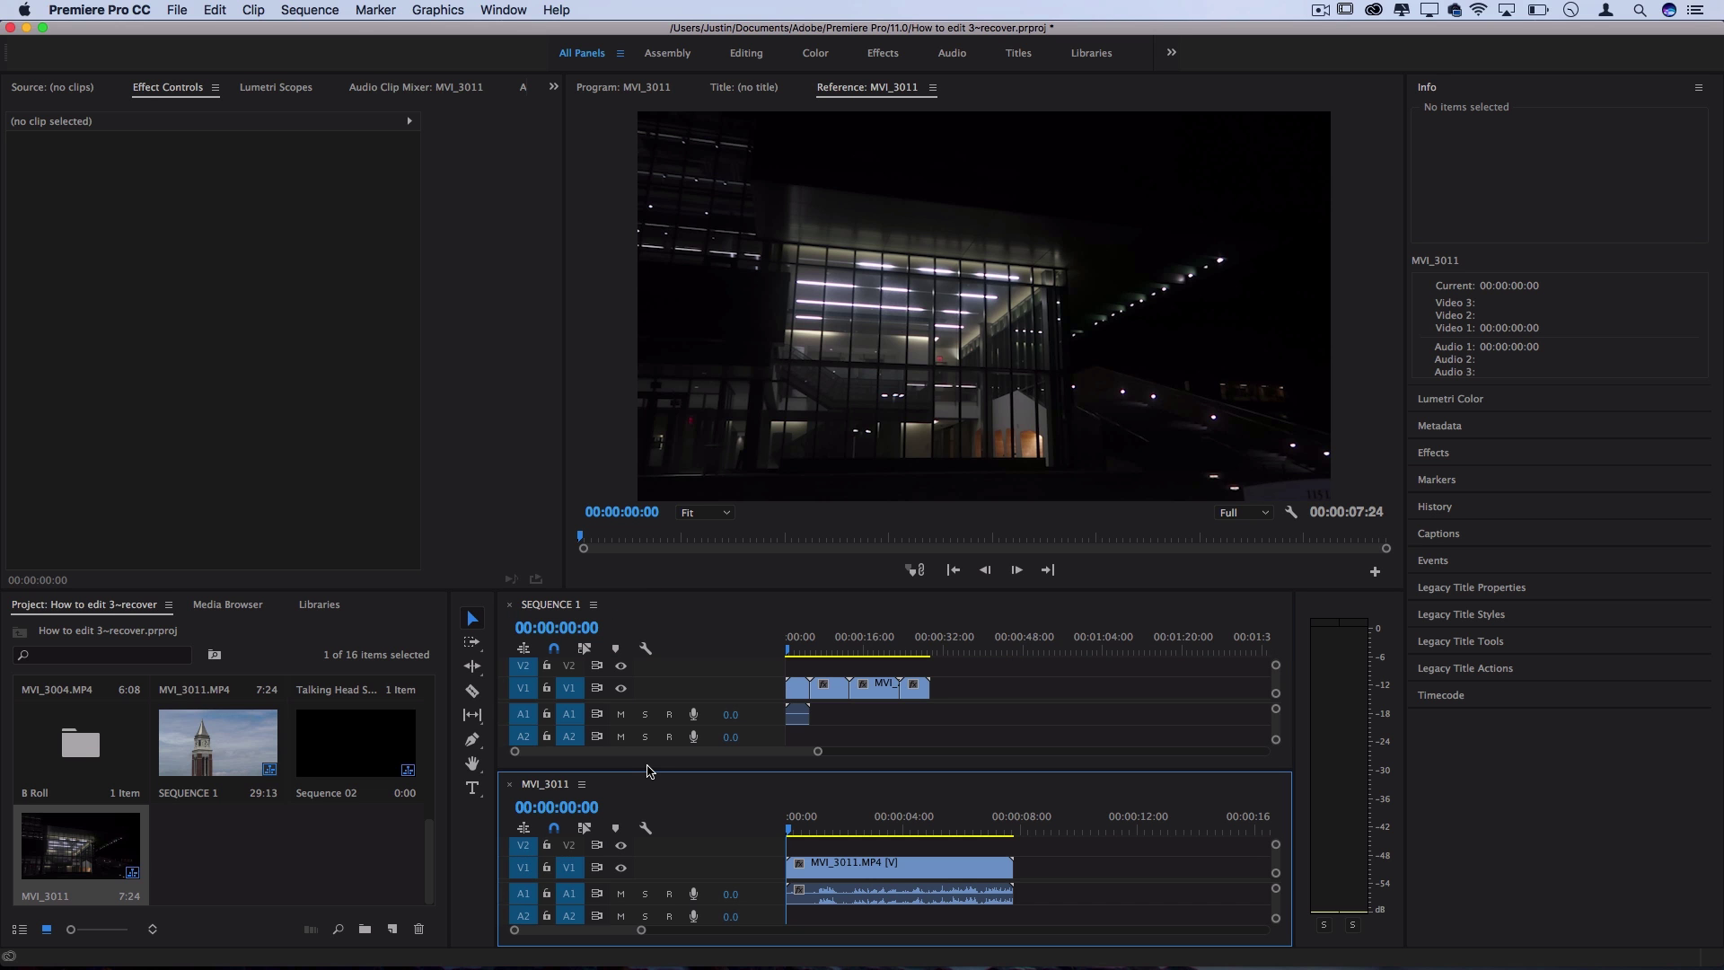
Step: Scrub MVI_3011 to 00:00:01:22 and SEQUENCE 1 to 00:00:10:01, then create empty Sequence 05
drag(793, 823, 835, 827)
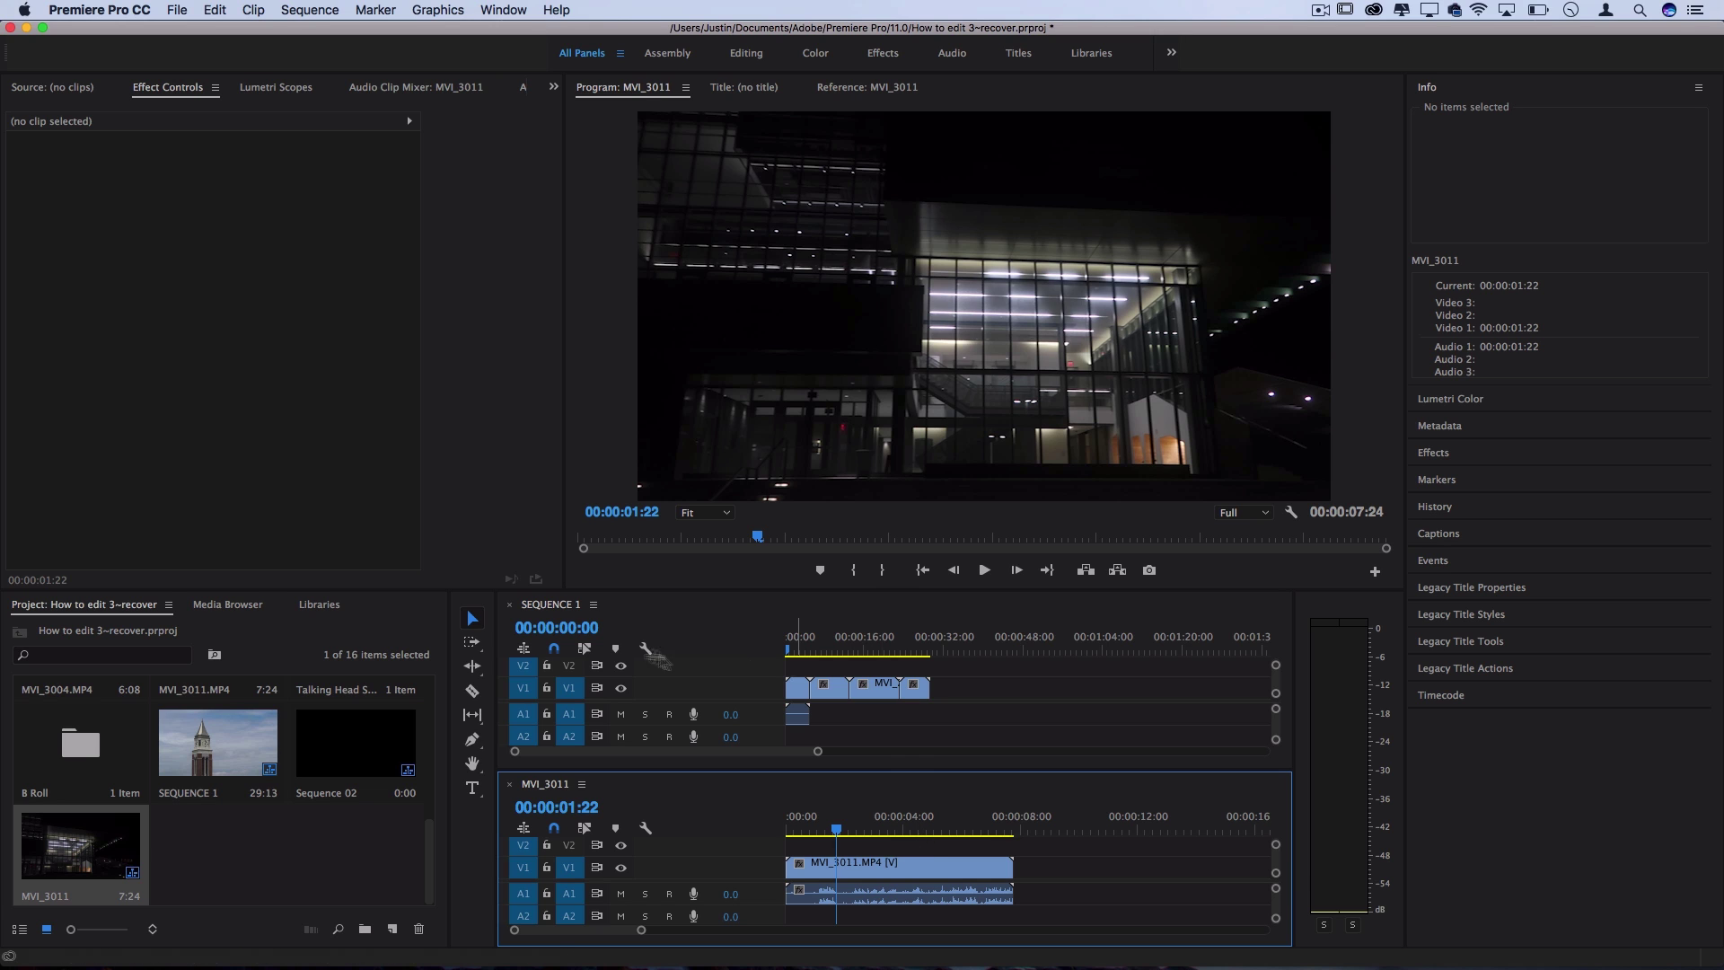
click(561, 605)
click(835, 648)
drag(835, 647, 834, 647)
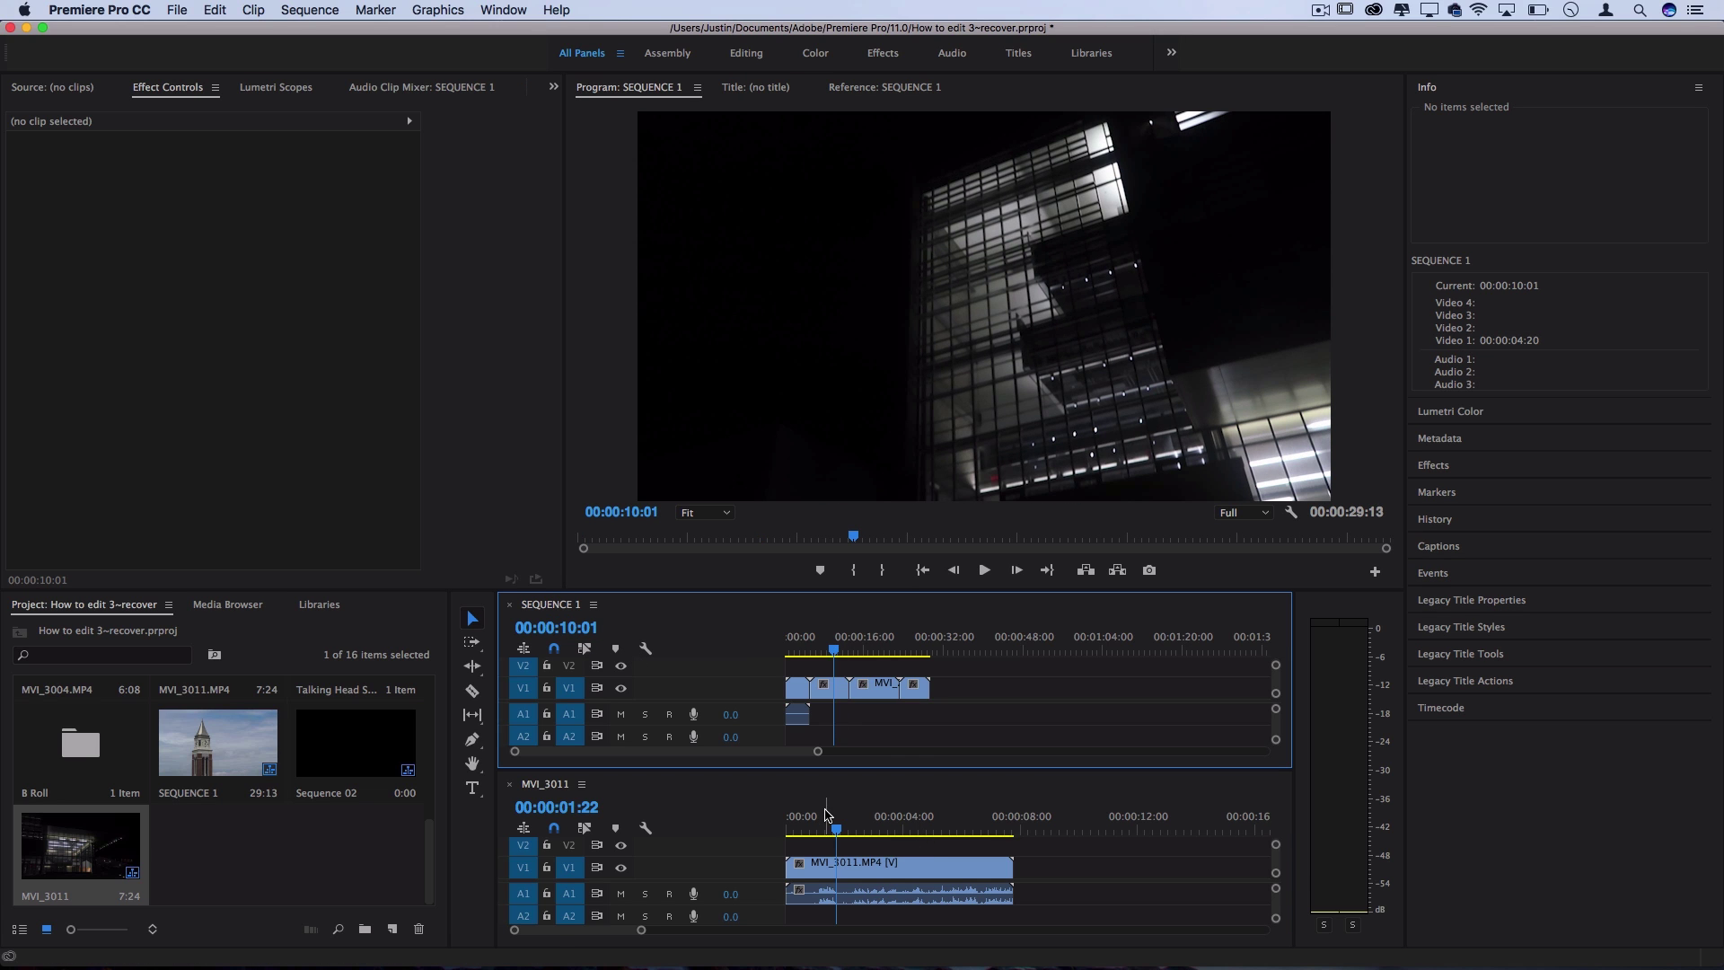
click(720, 820)
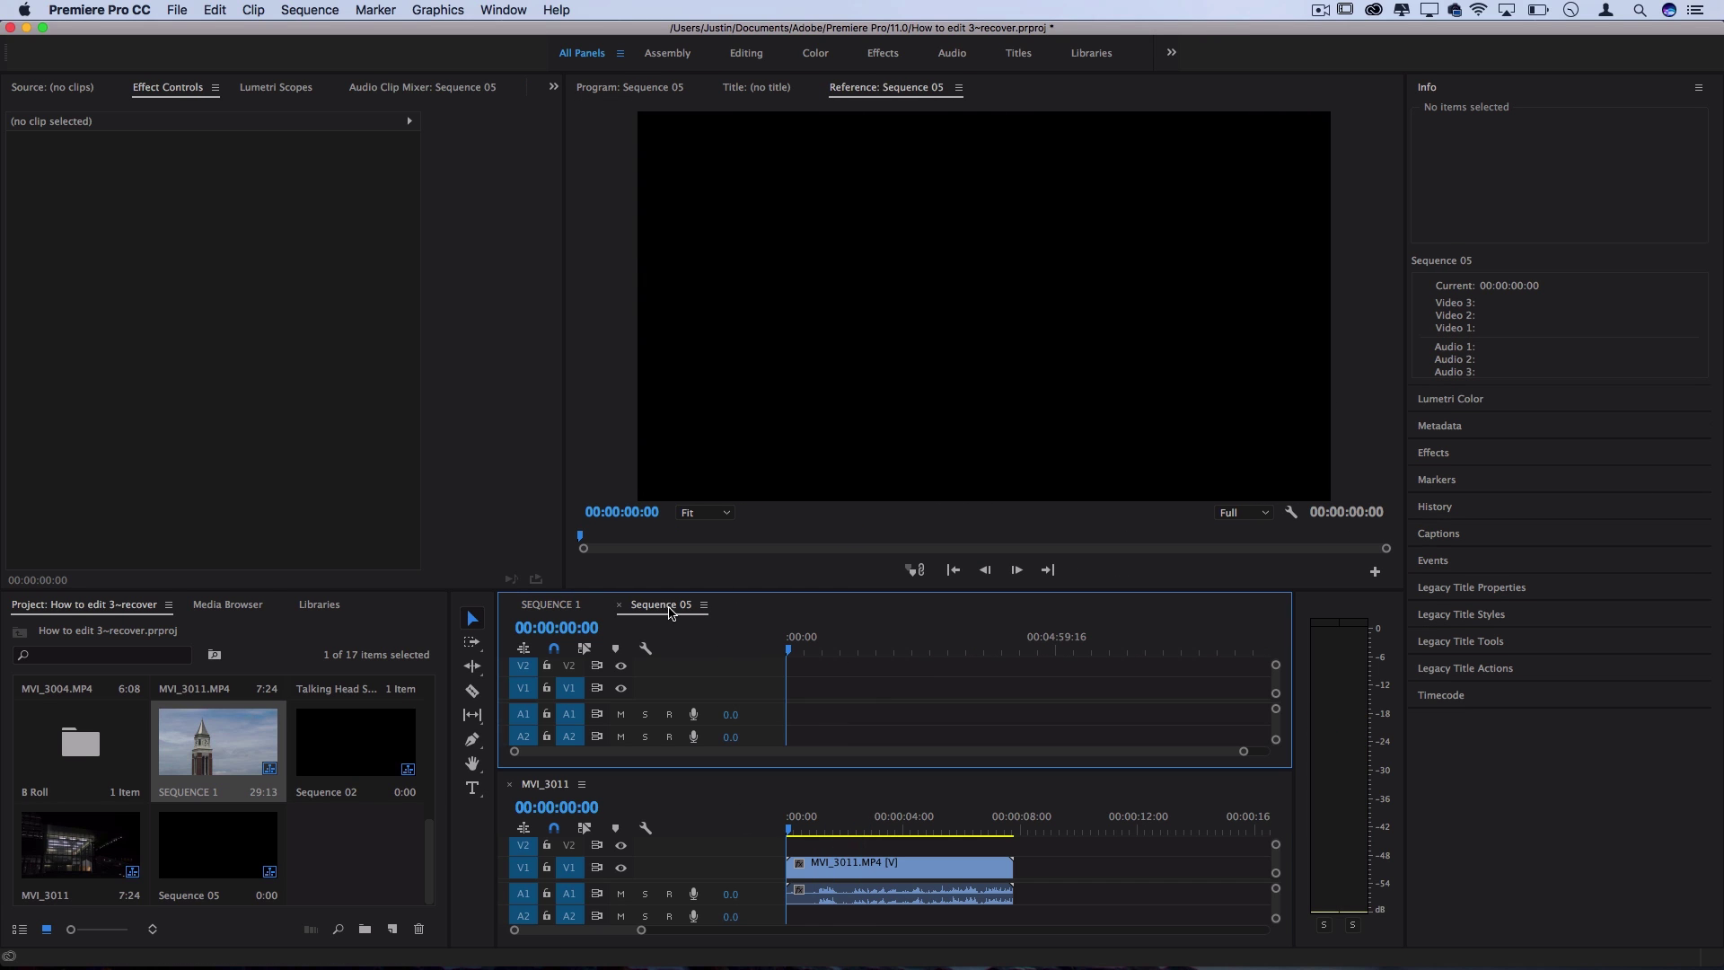
Step: Nest SEQUENCE 1 onto V1 of Sequence 05, keeping Sequence 05's existing settings
click(197, 781)
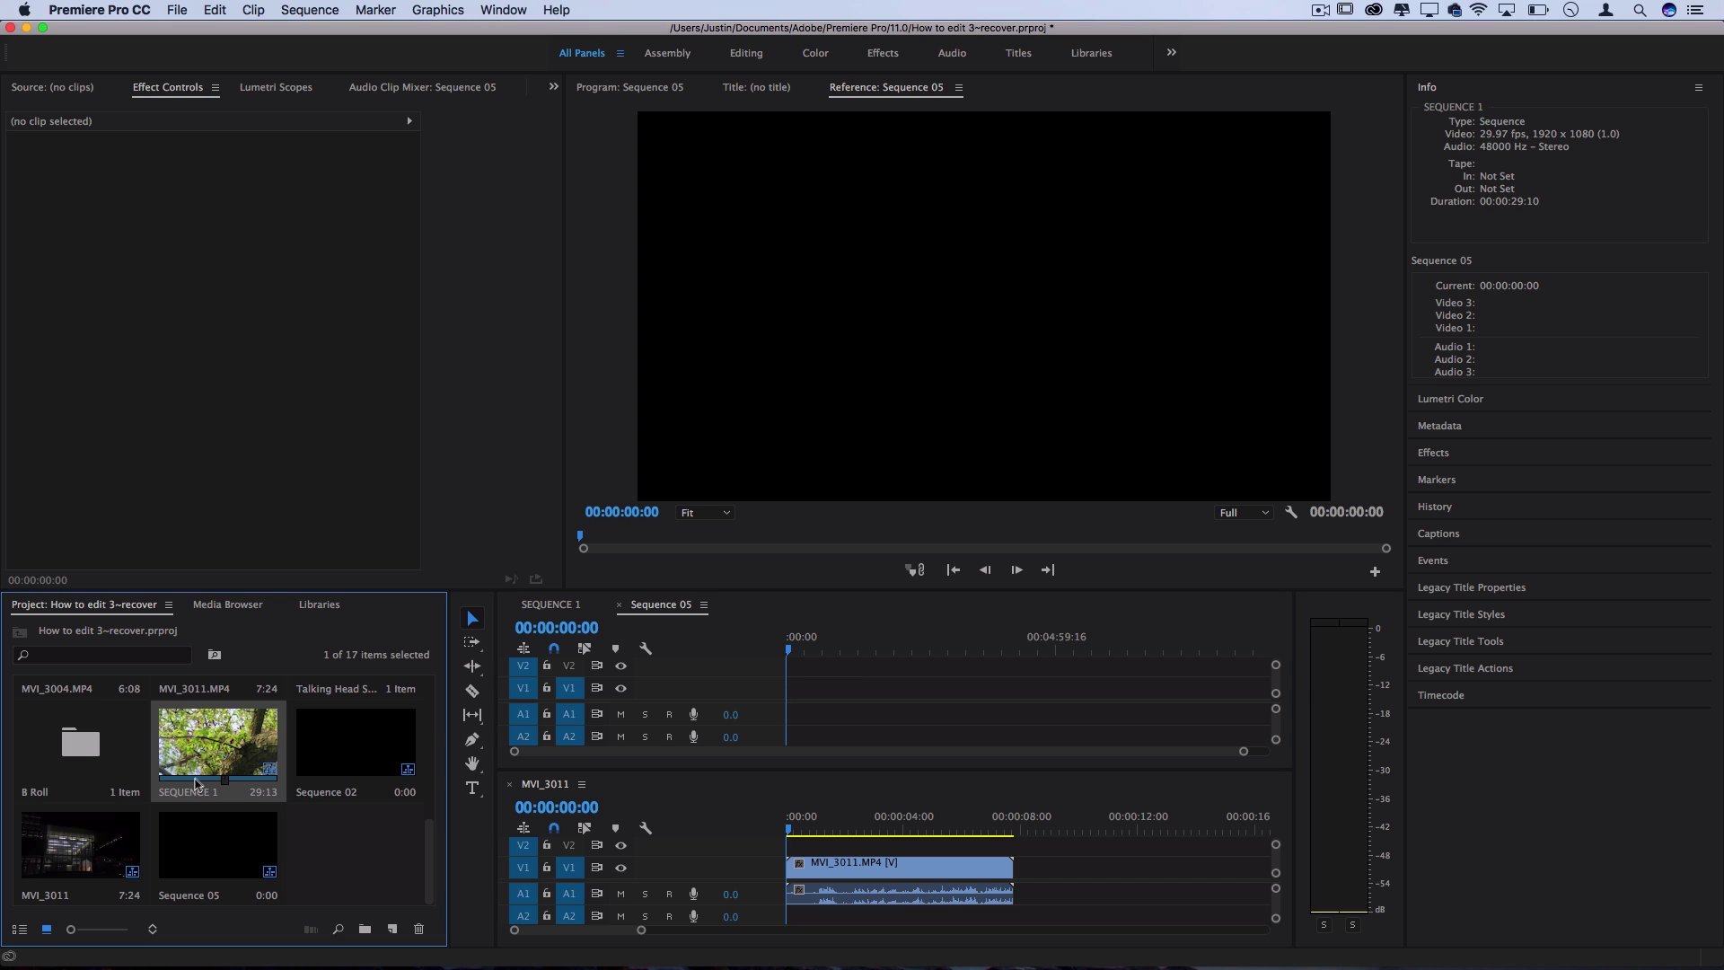
click(811, 819)
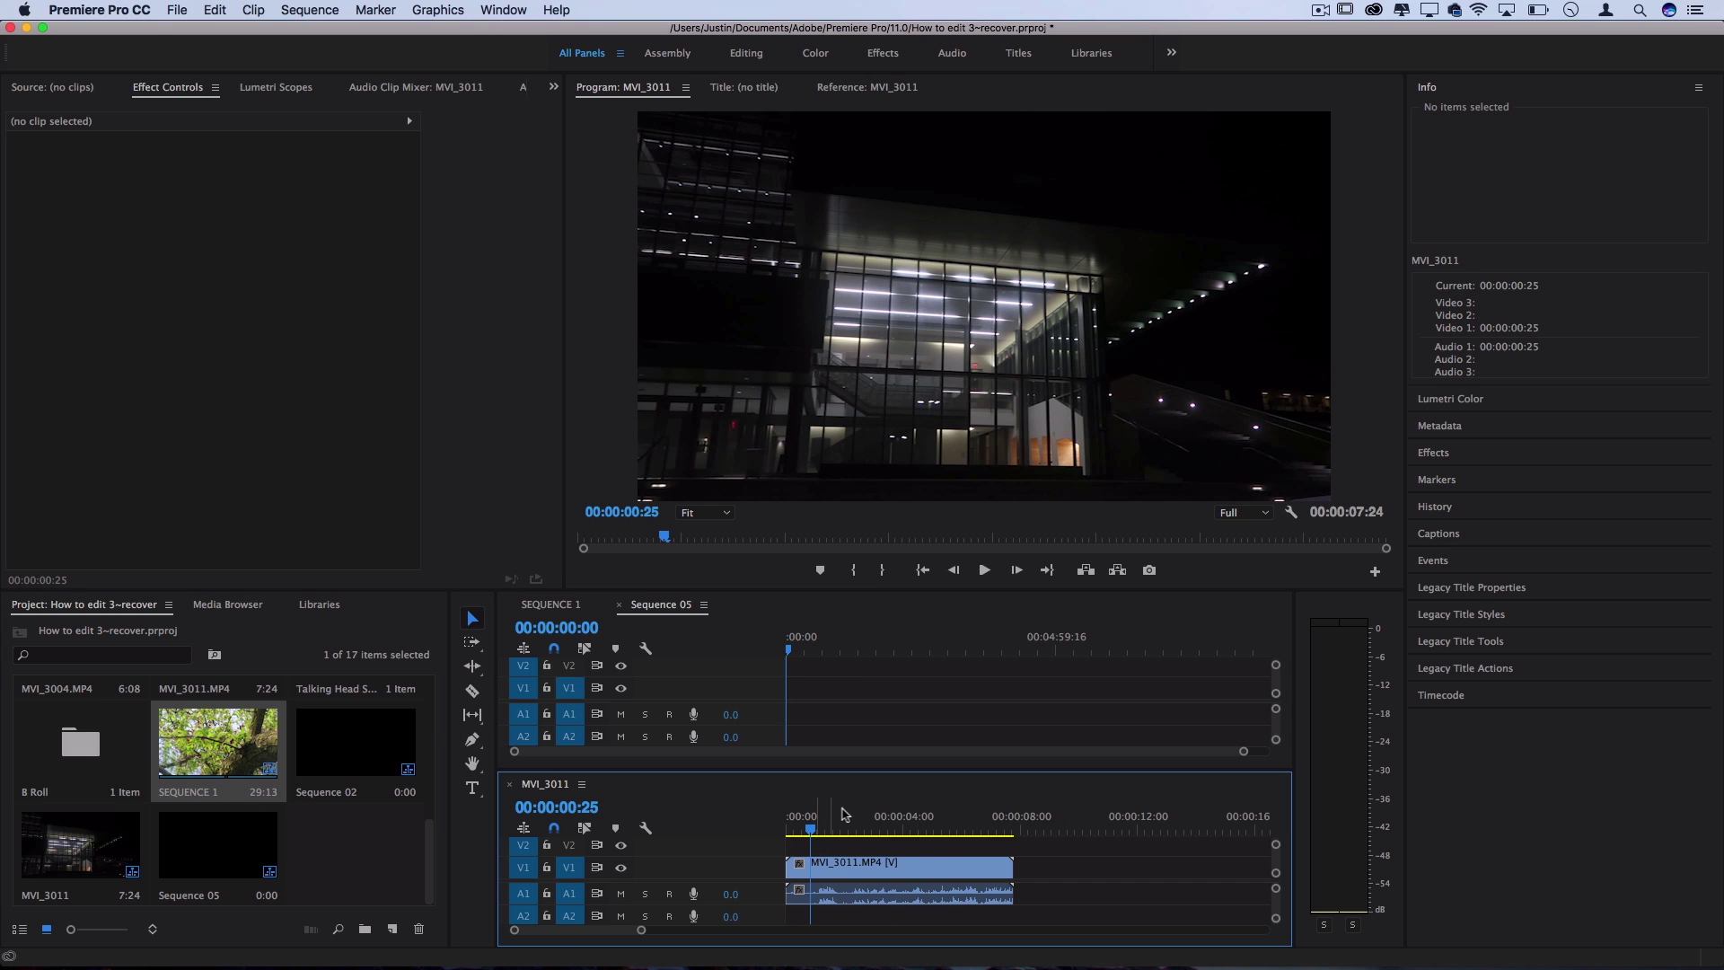
click(799, 678)
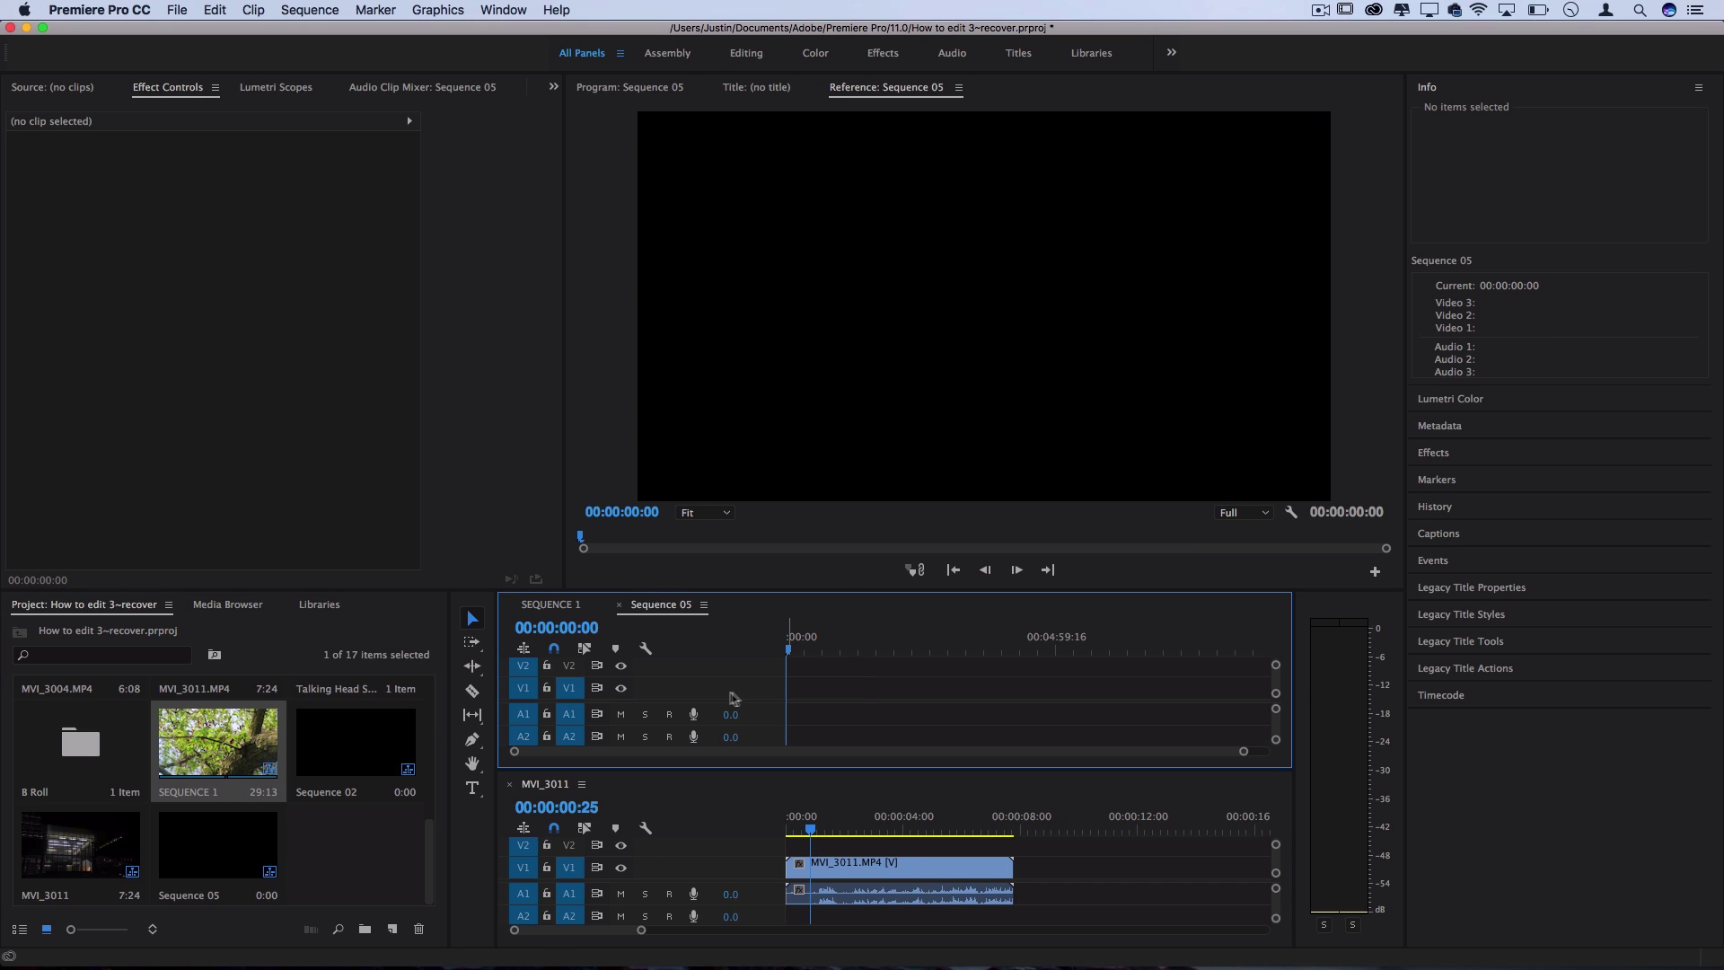
click(208, 757)
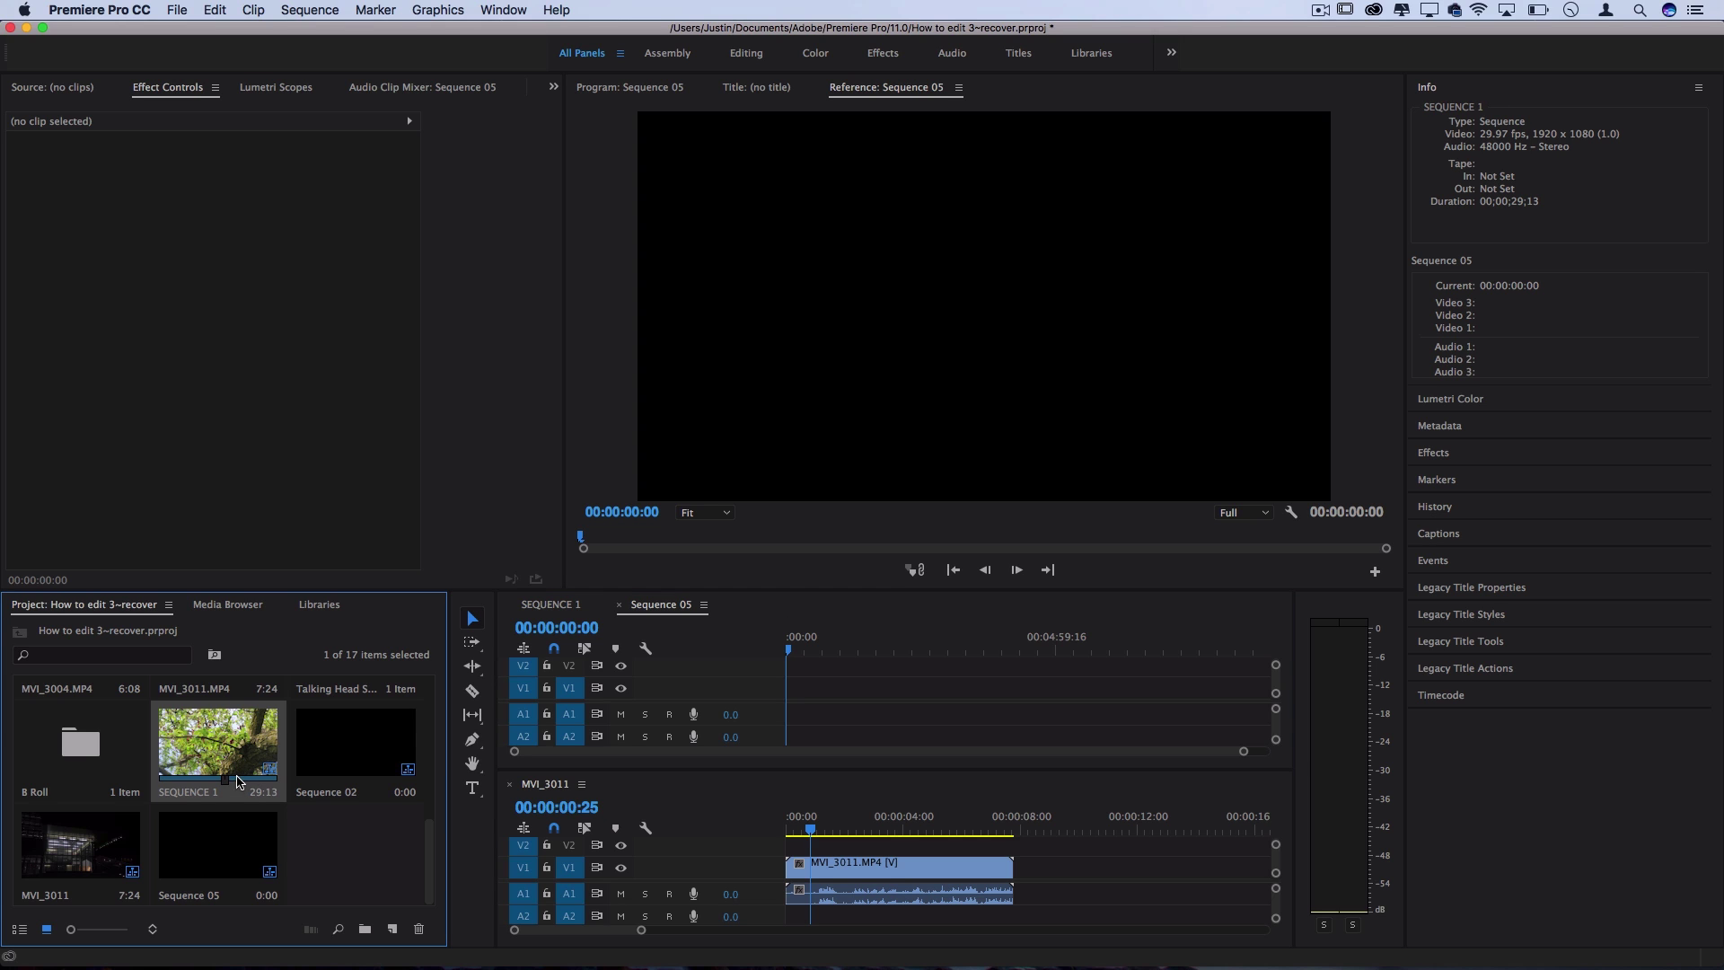
click(575, 740)
scroll(576, 740, down, 1)
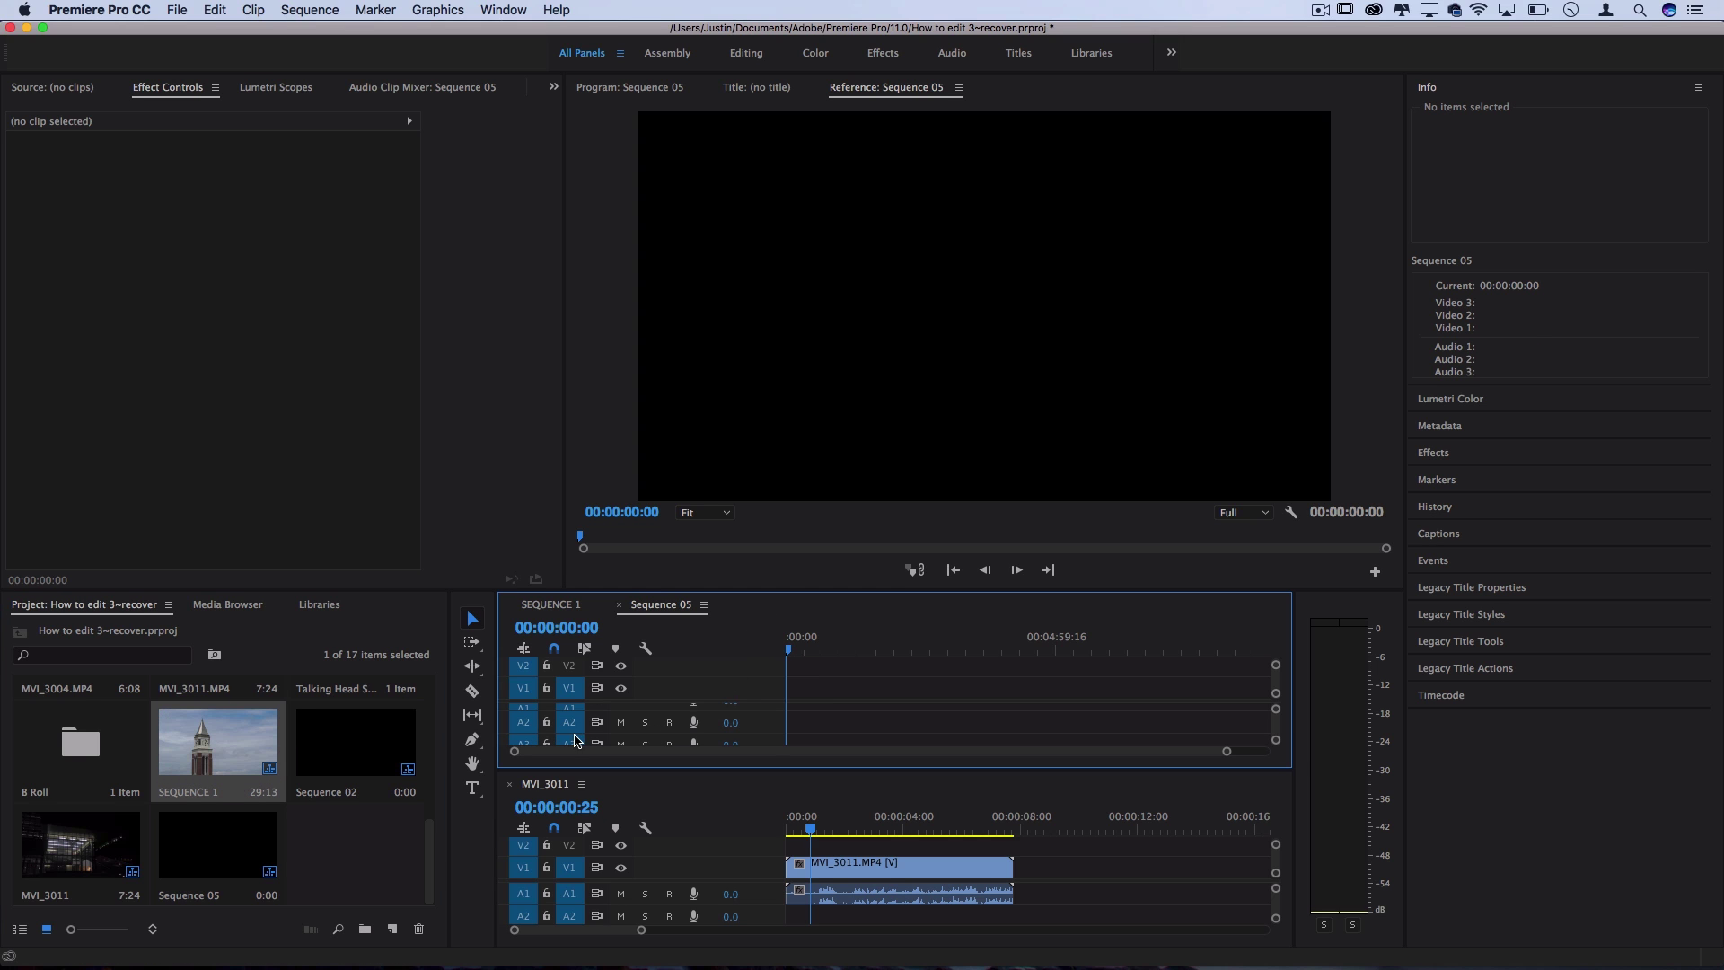
drag(218, 747, 776, 705)
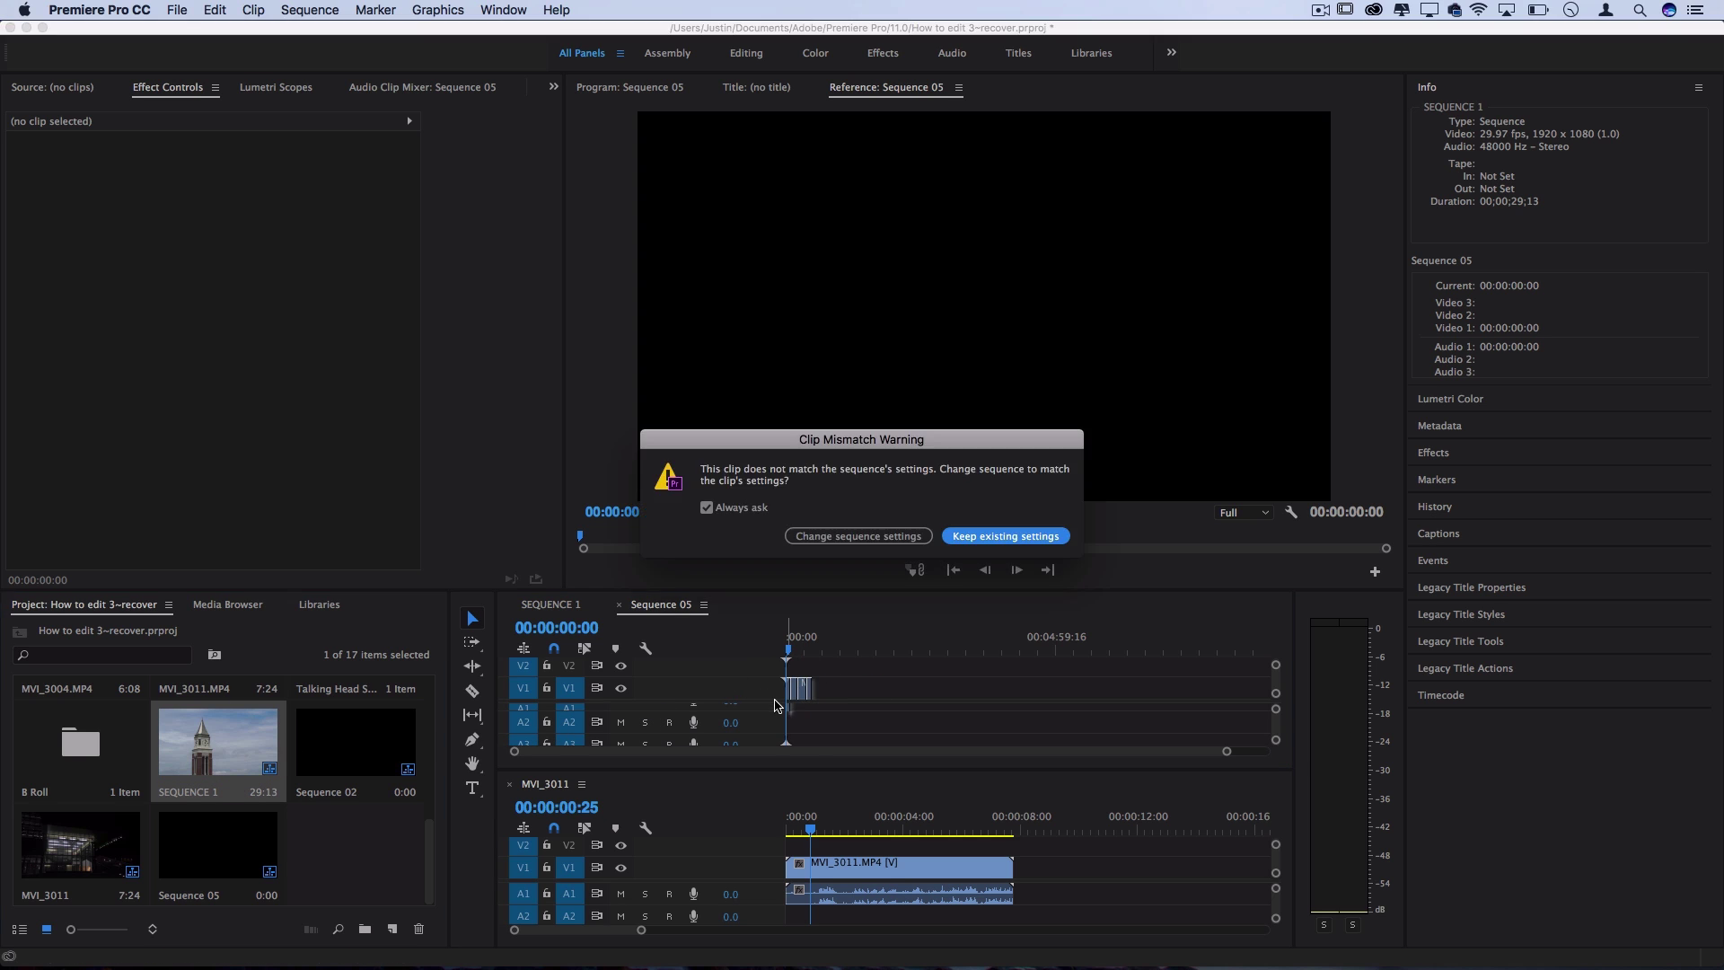
click(978, 536)
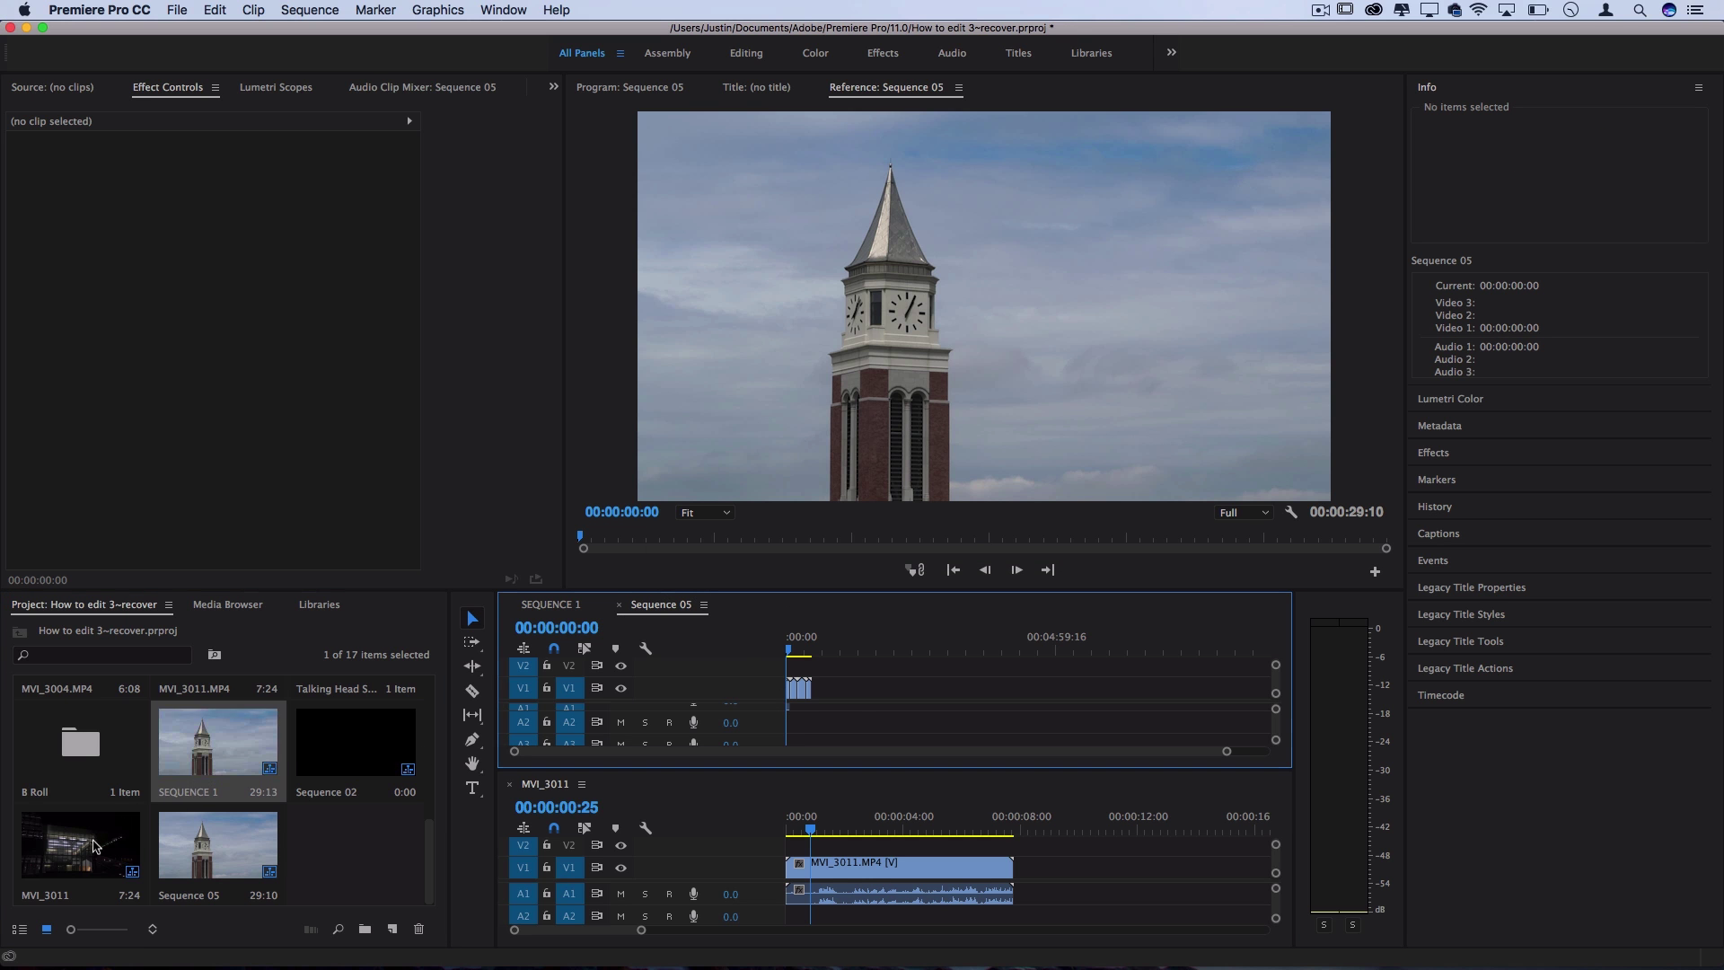
Step: Add MVI_3011 after the nested sequence on V1, then return to SEQUENCE 1
drag(81, 844, 867, 653)
click(798, 648)
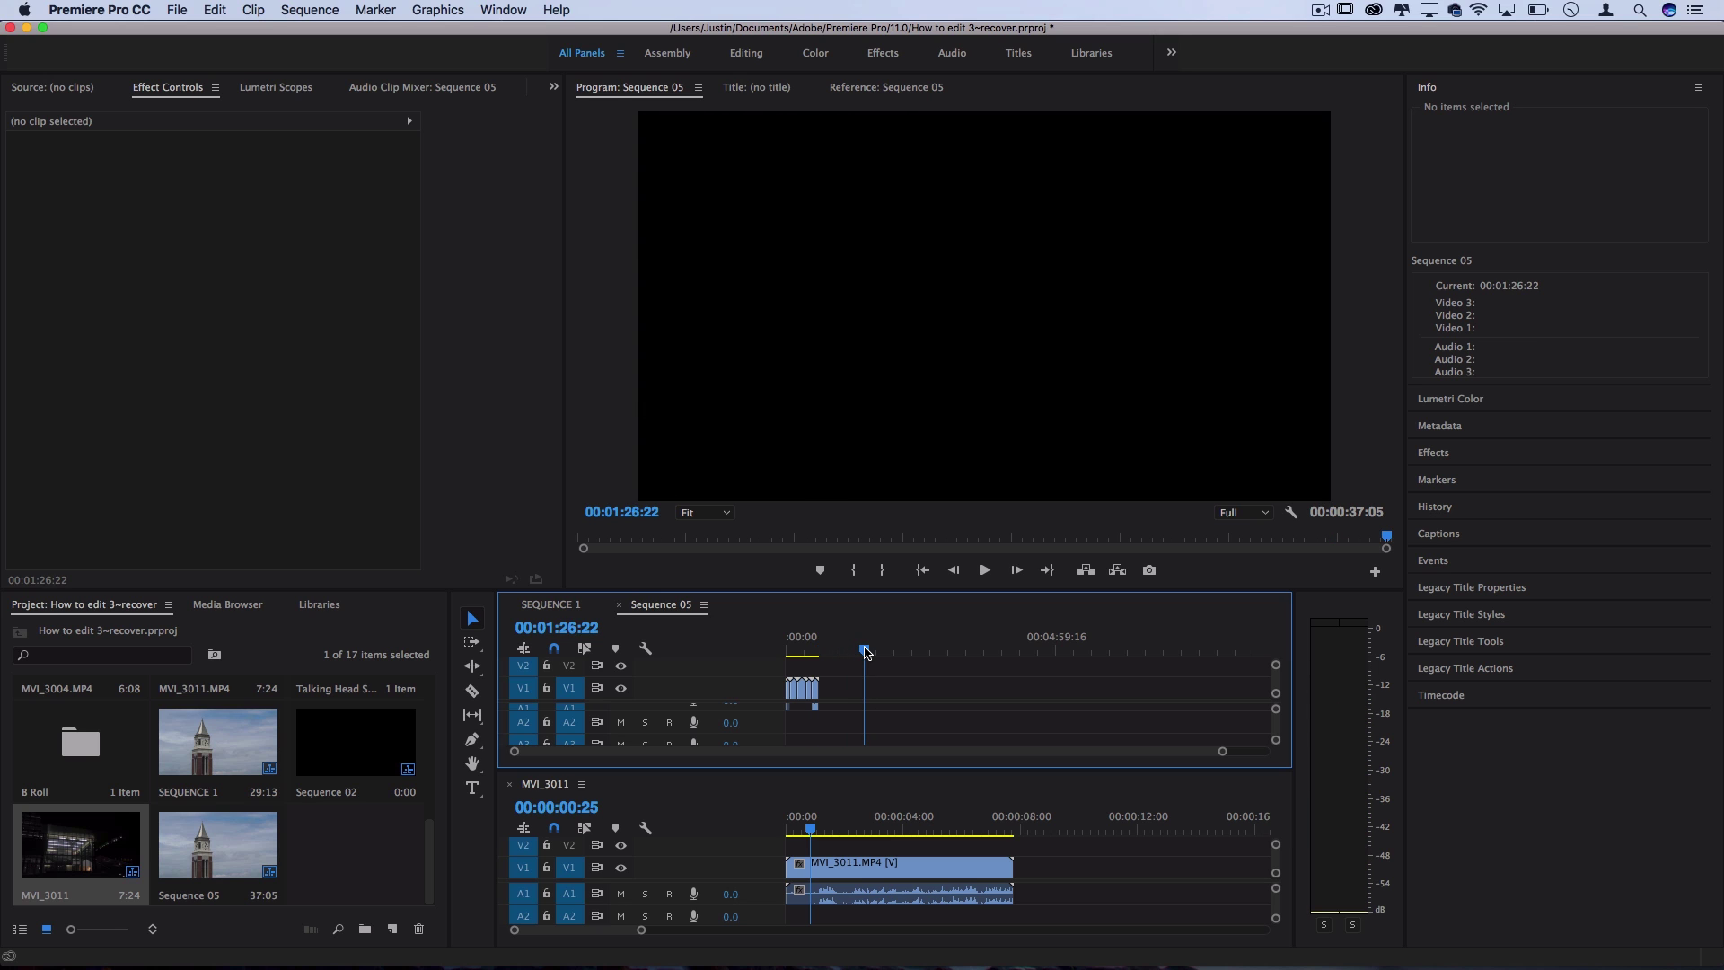
click(545, 604)
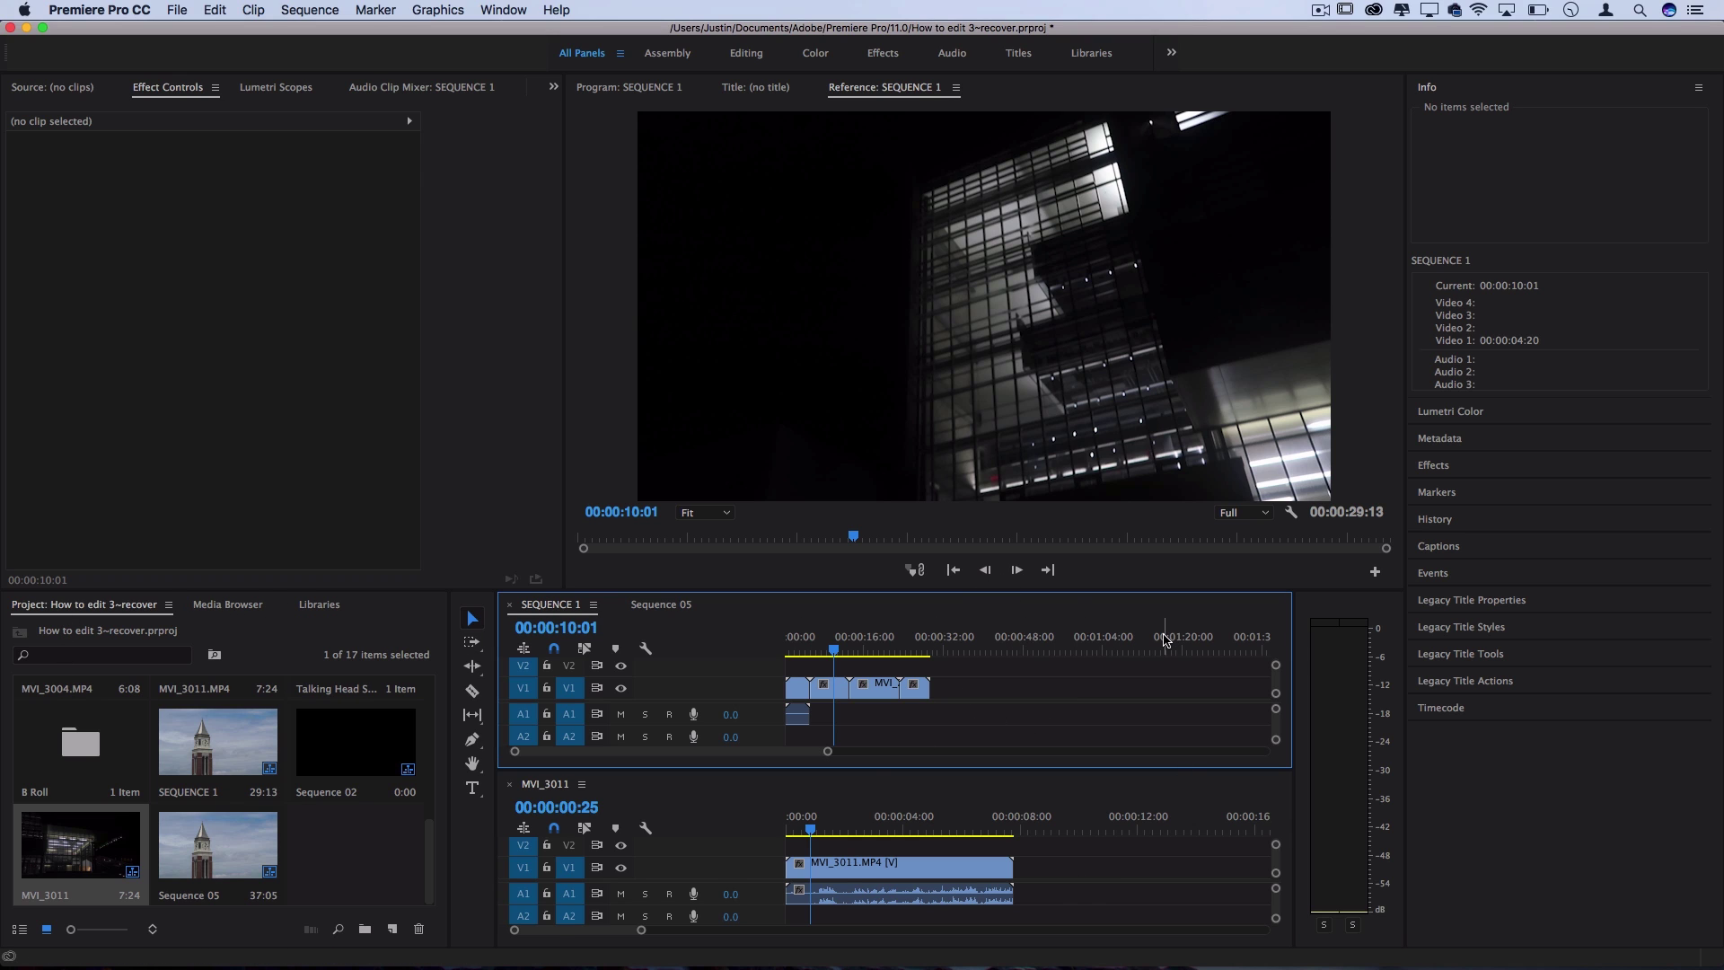
scroll(297, 802, up, 5)
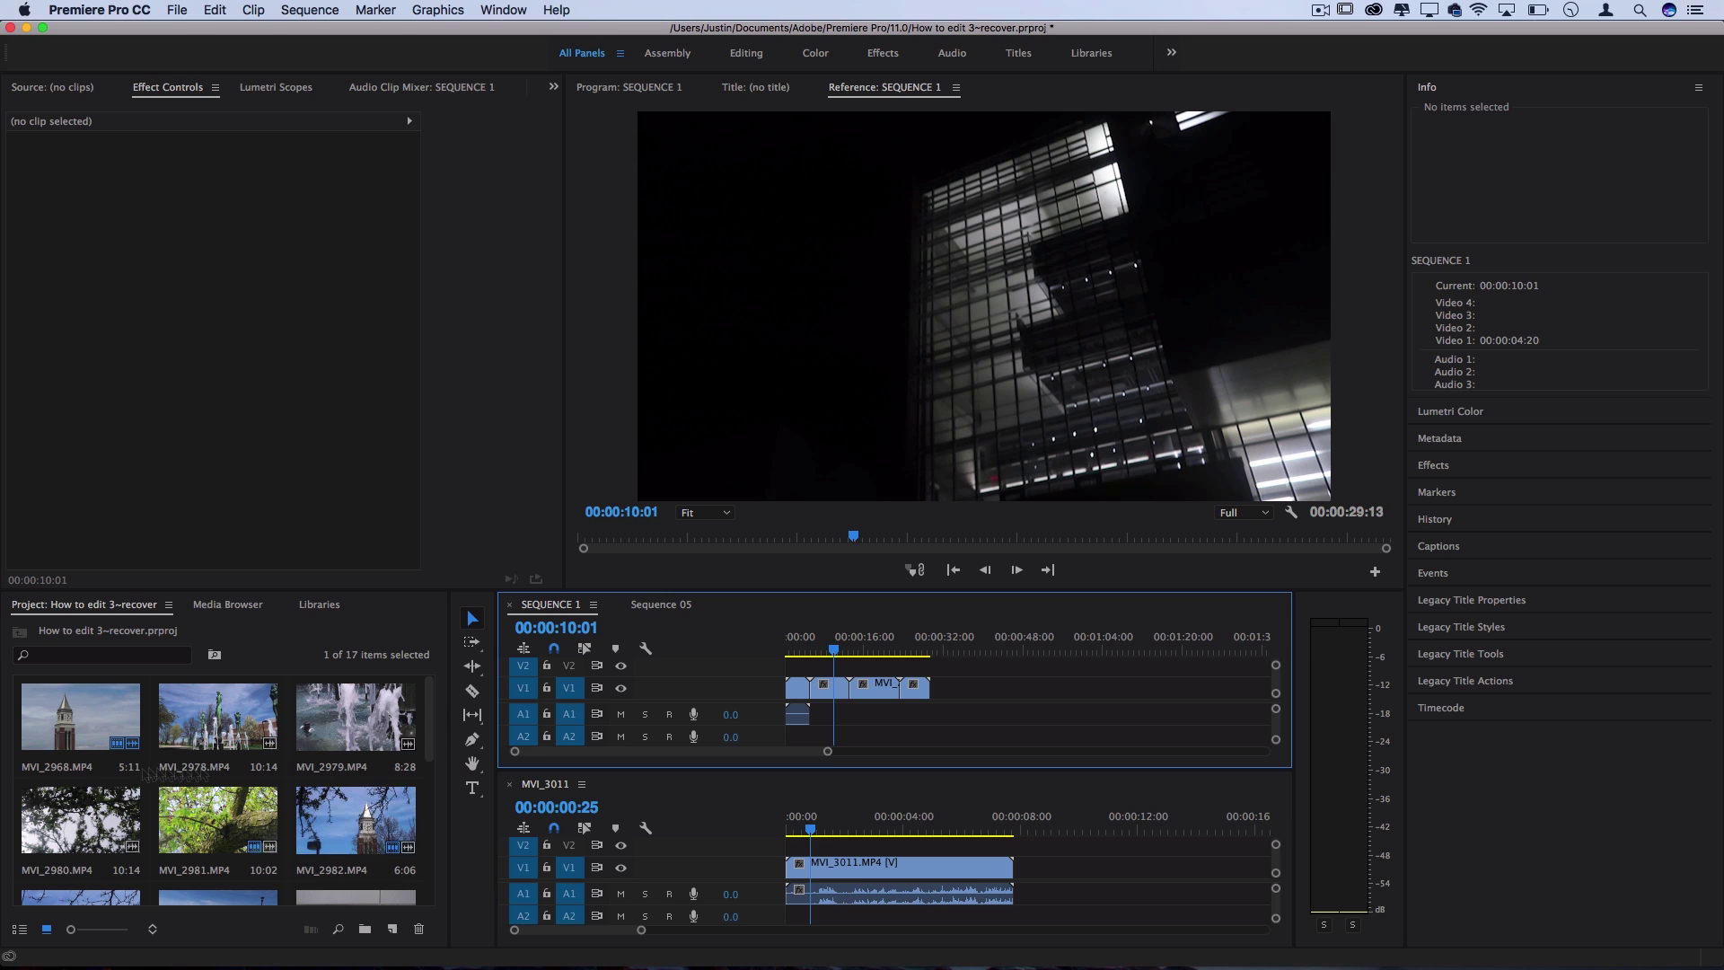
click(227, 616)
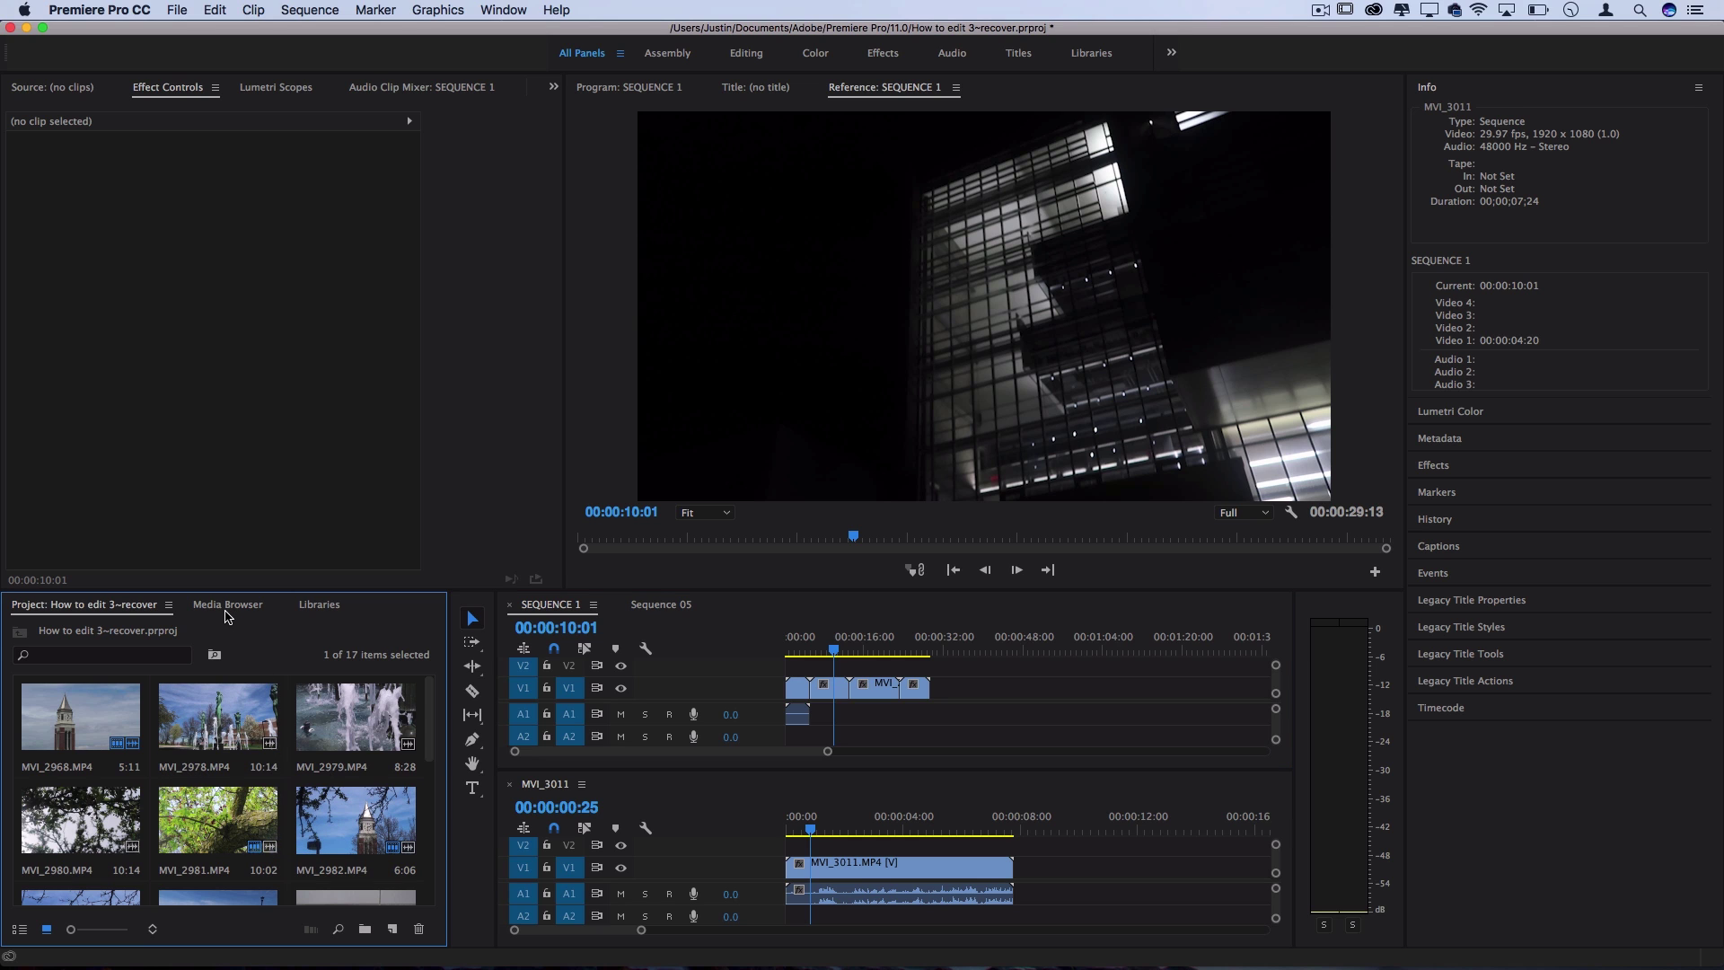
click(227, 609)
click(315, 606)
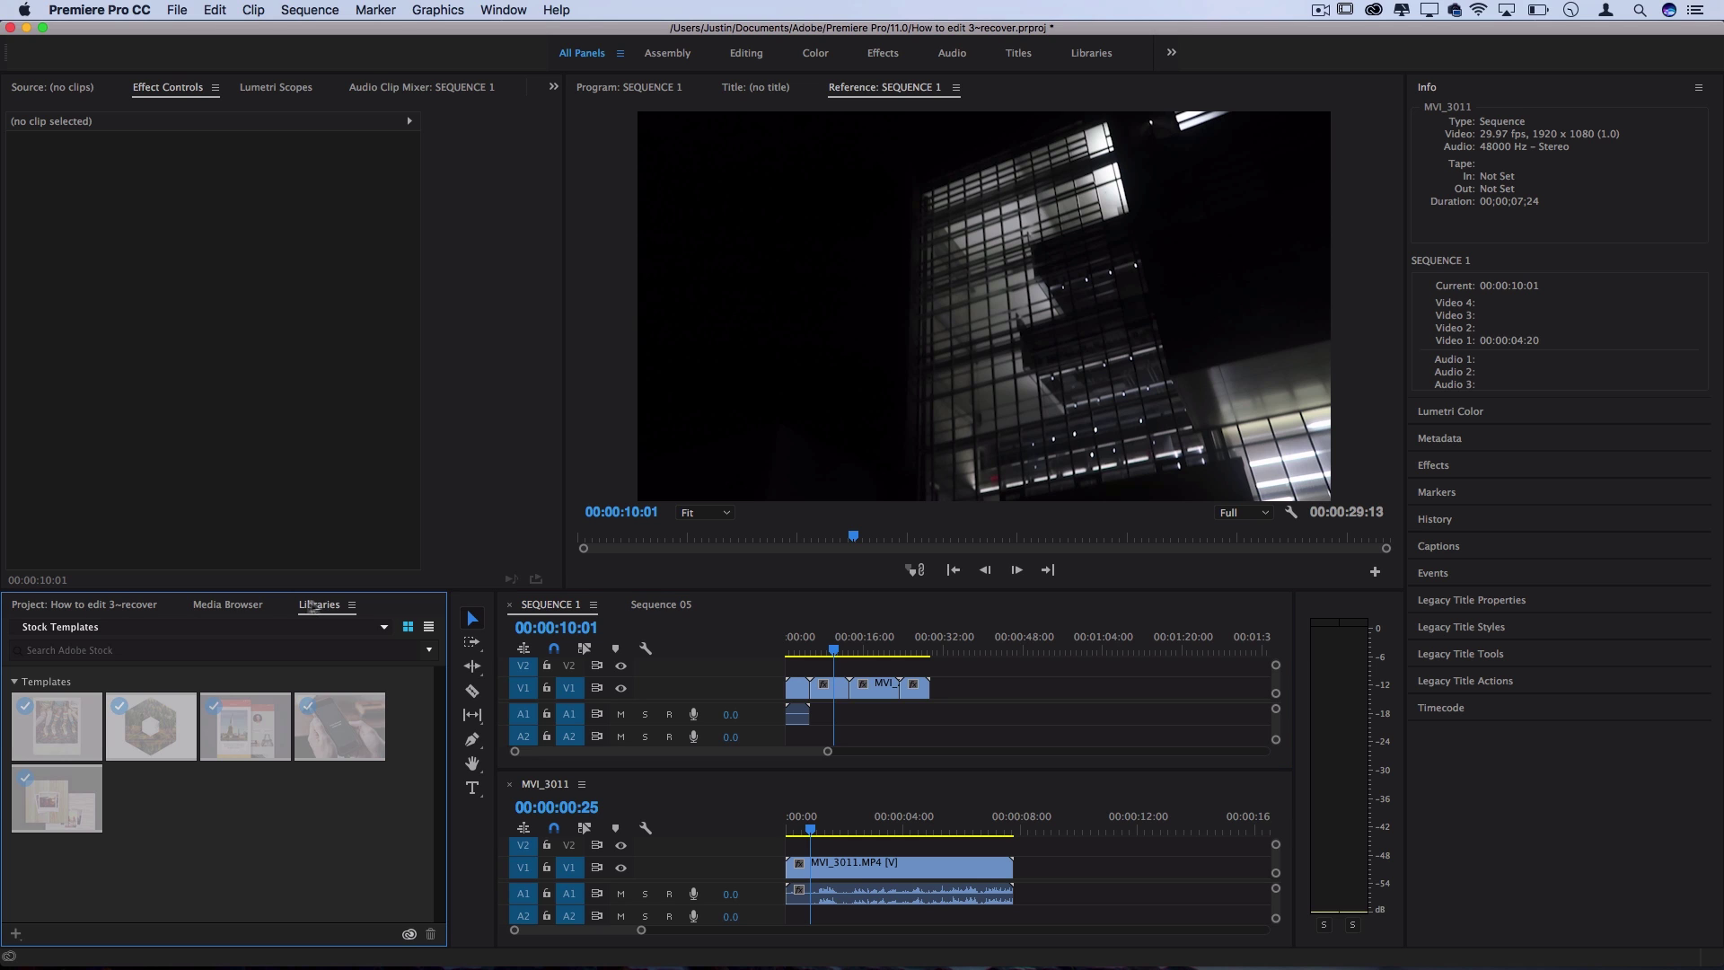
click(112, 614)
scroll(339, 862, down, 3)
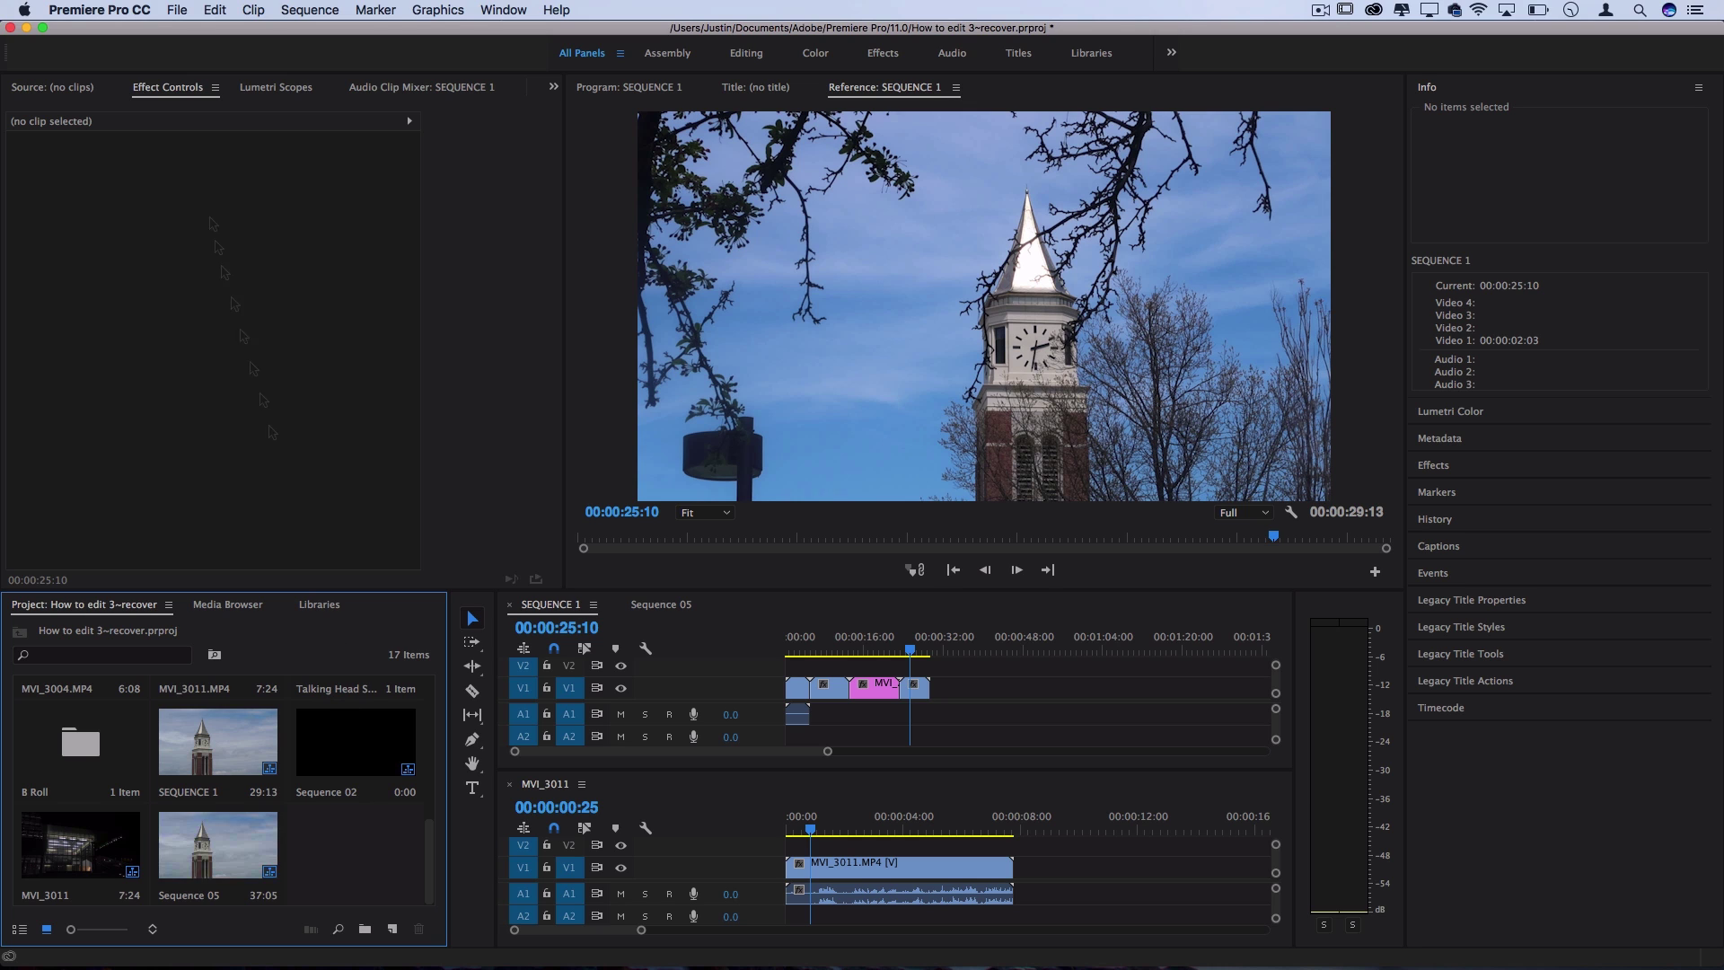
click(177, 10)
Step: Create a Black Video with default settings and place it on V2 of SEQUENCE 1
mouse_move(182, 39)
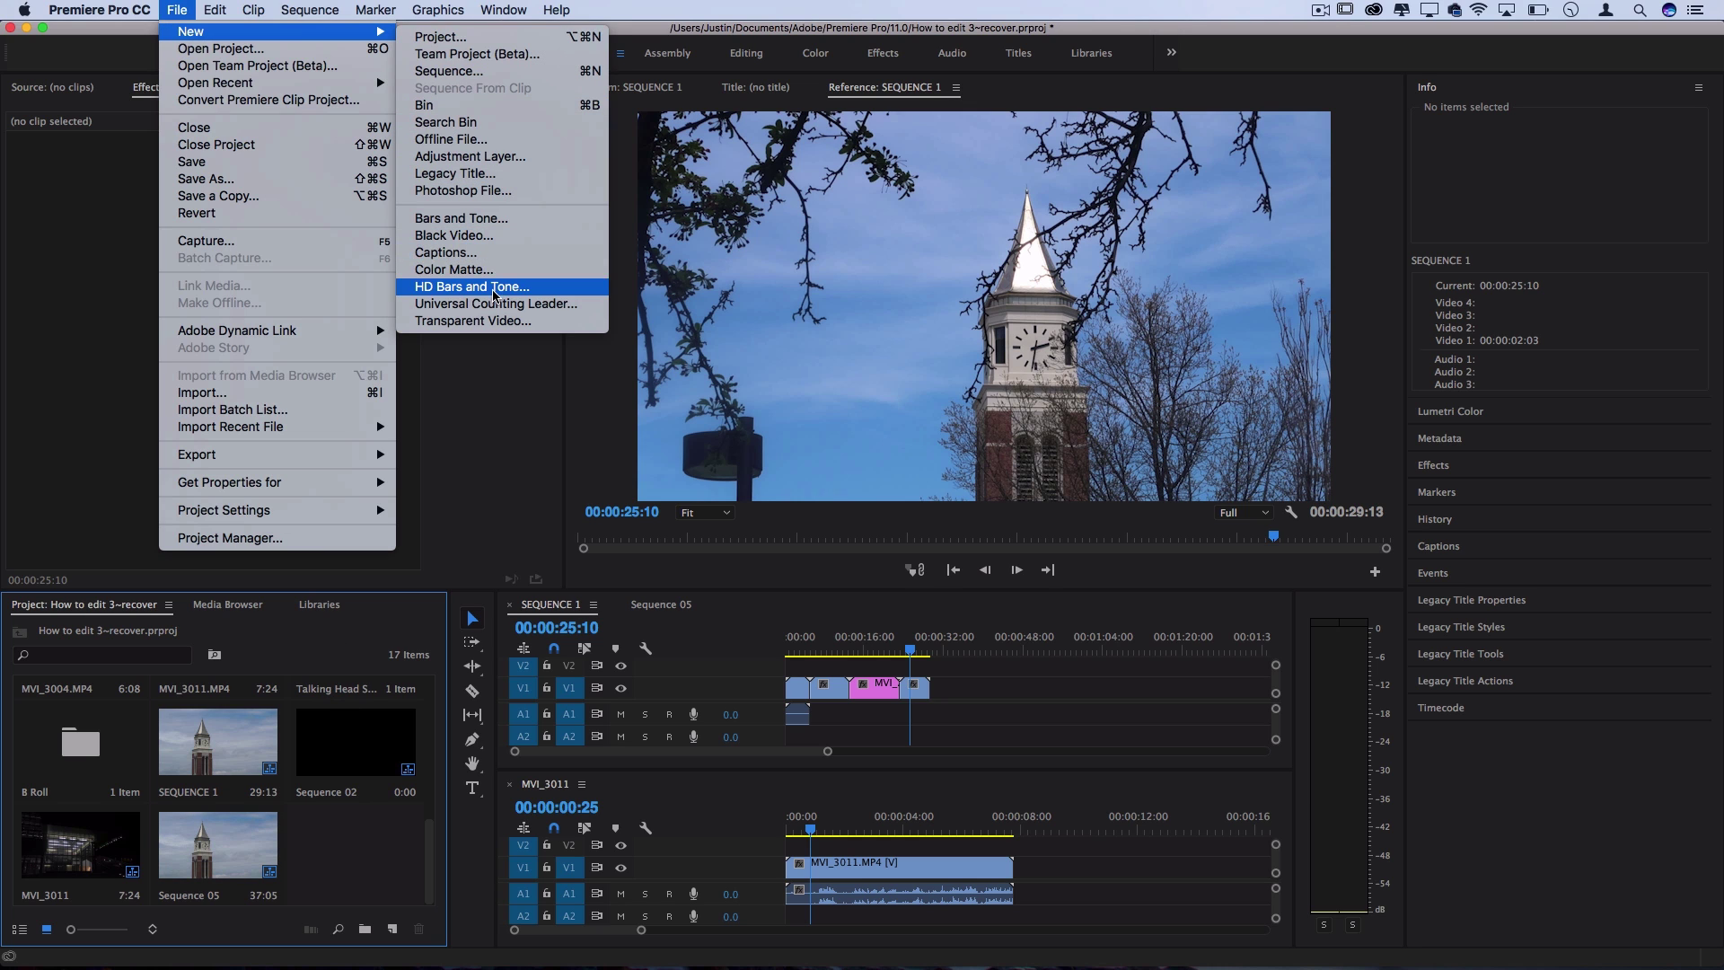
click(458, 235)
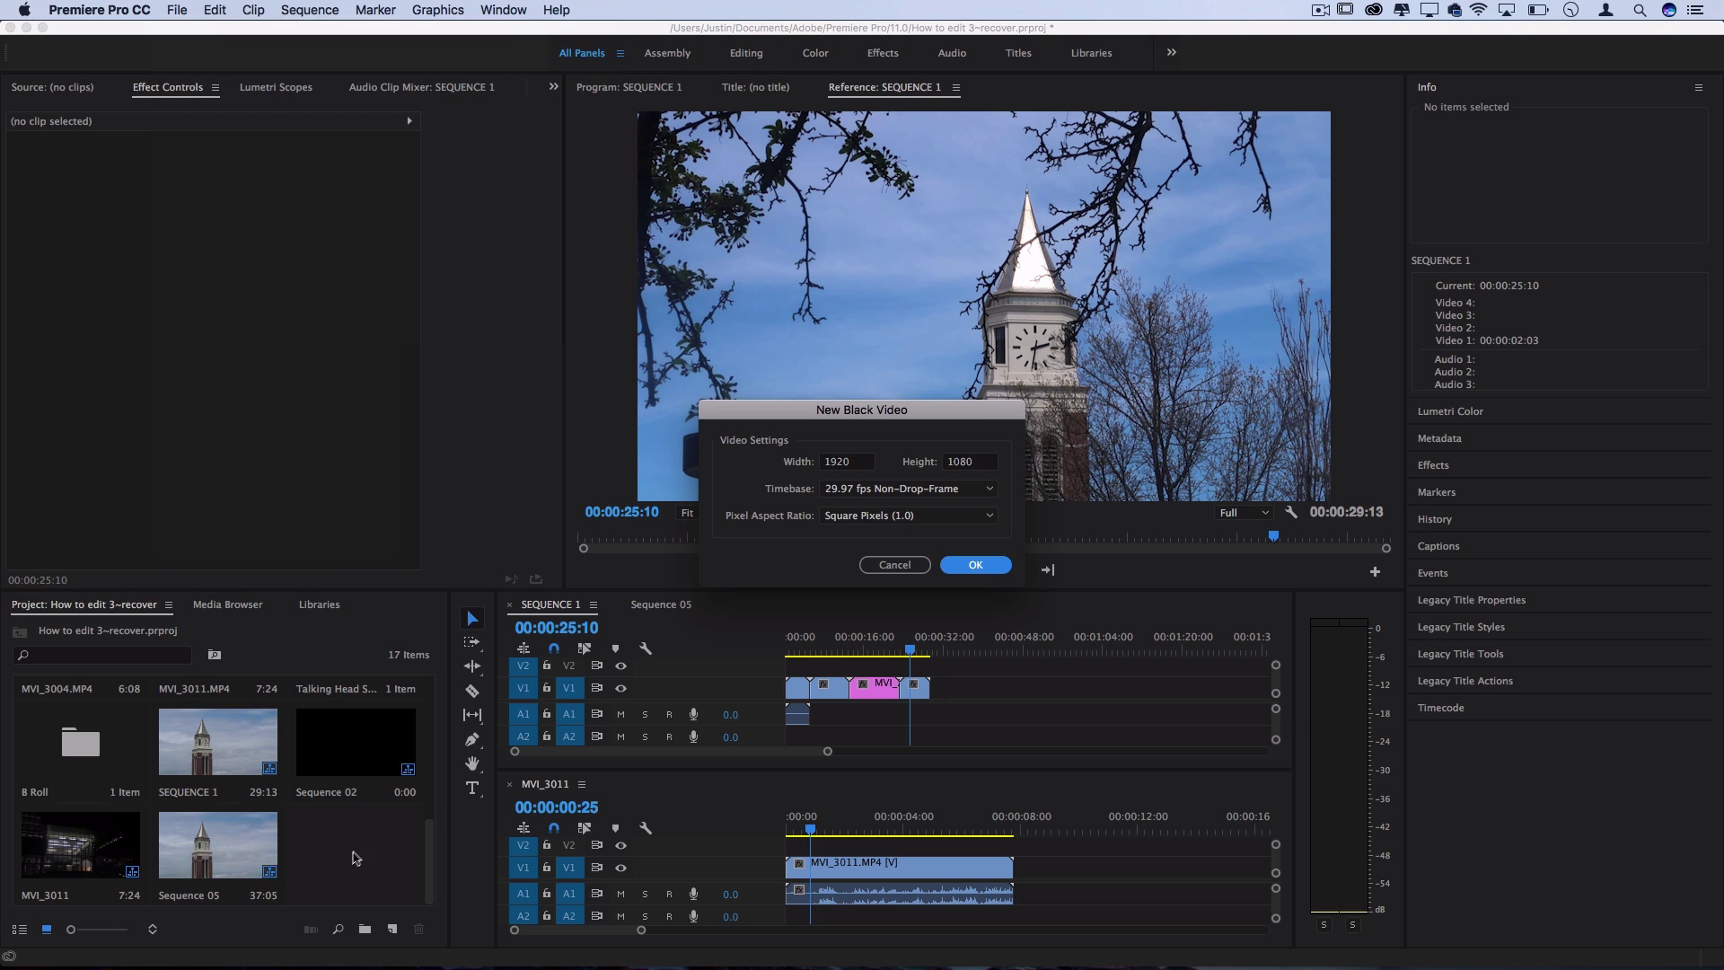
click(975, 564)
drag(372, 858, 918, 672)
Step: Create a red Color Matte named 'Color Matte' and place it on V2 at the playhead
click(176, 10)
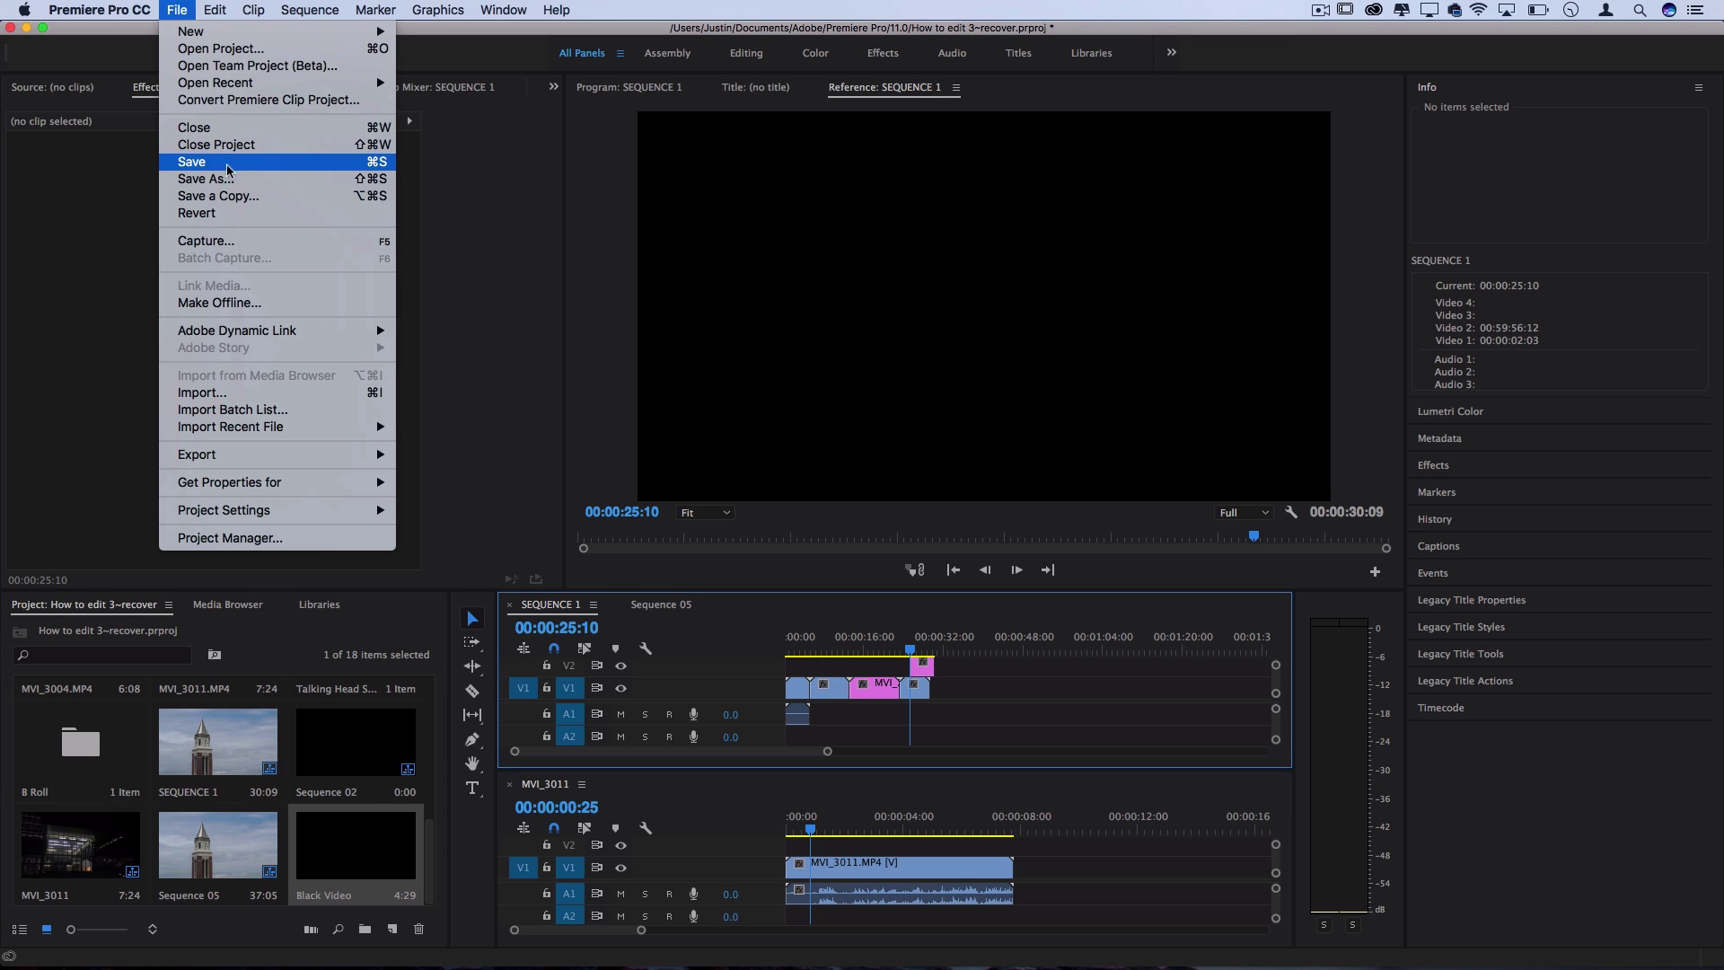
mouse_move(193, 32)
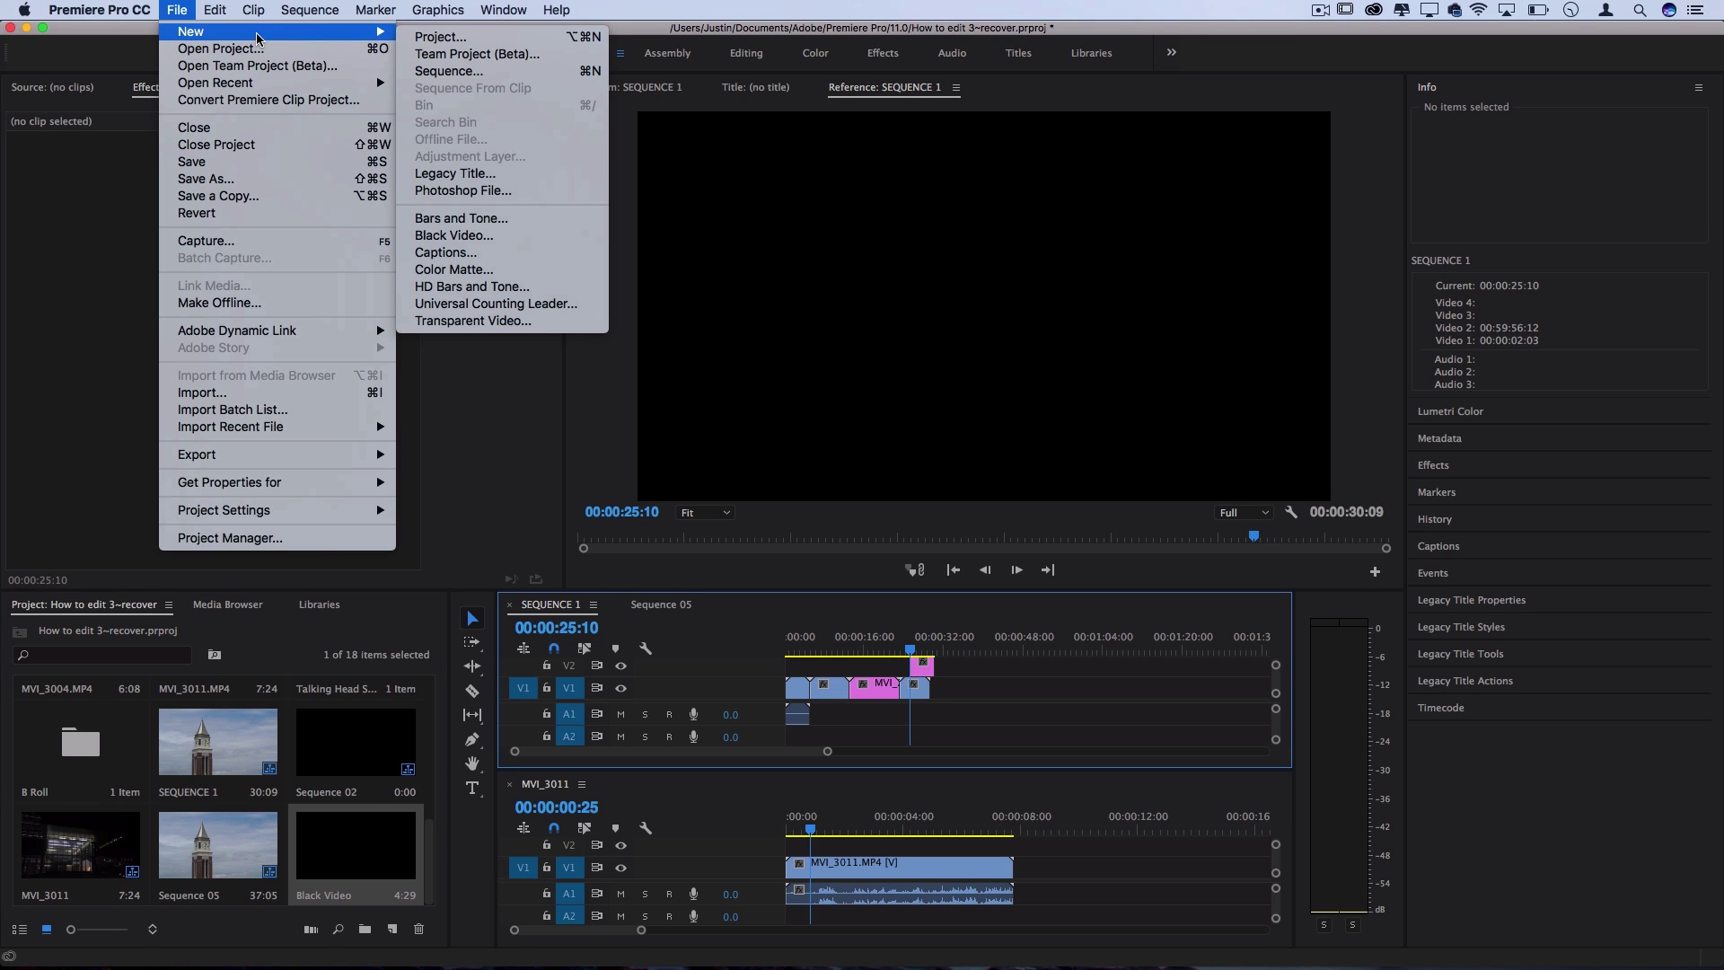
click(542, 272)
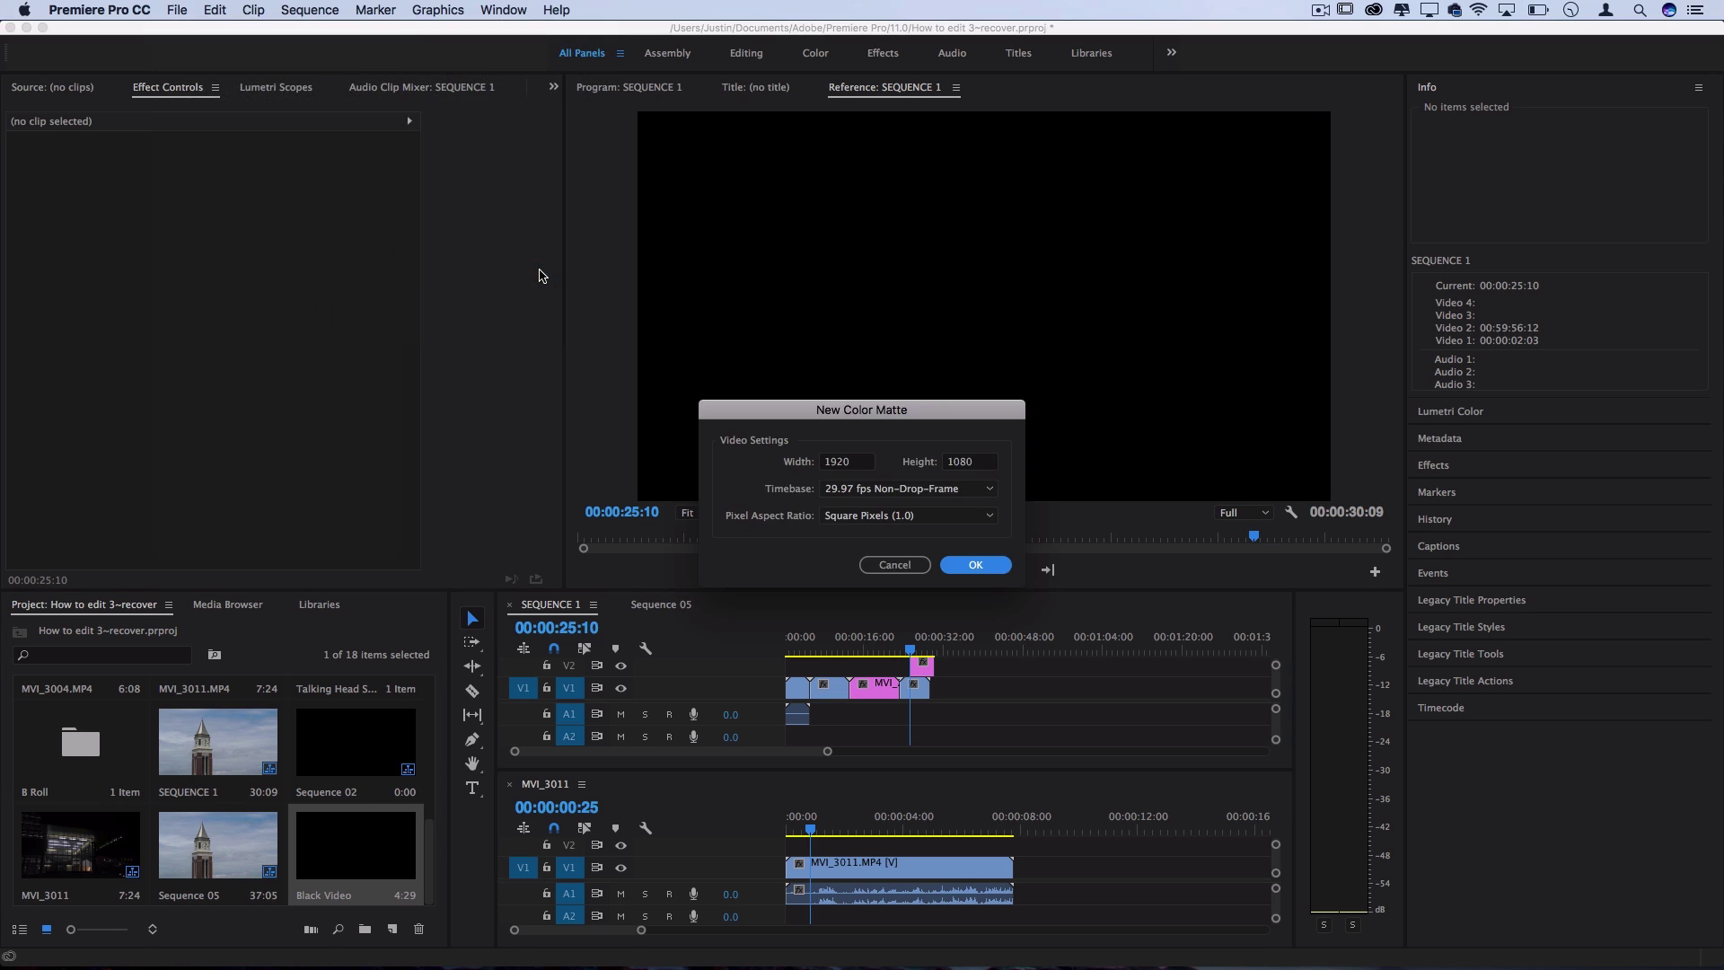
click(962, 564)
click(841, 368)
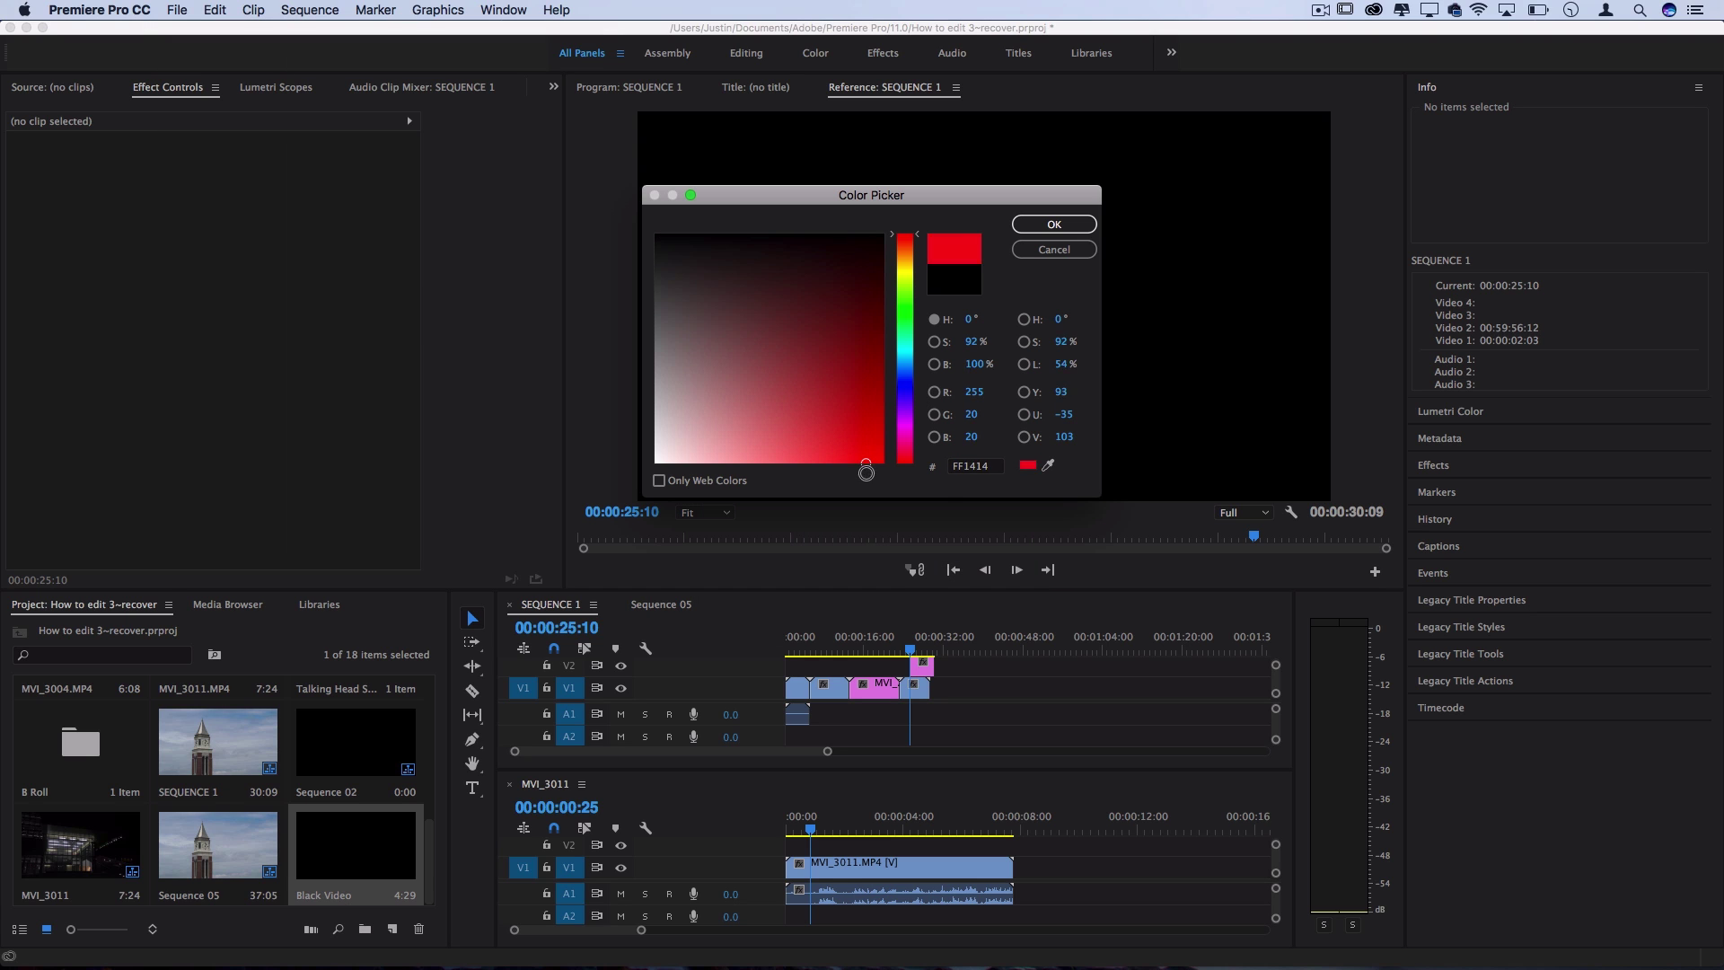
click(1037, 232)
click(915, 529)
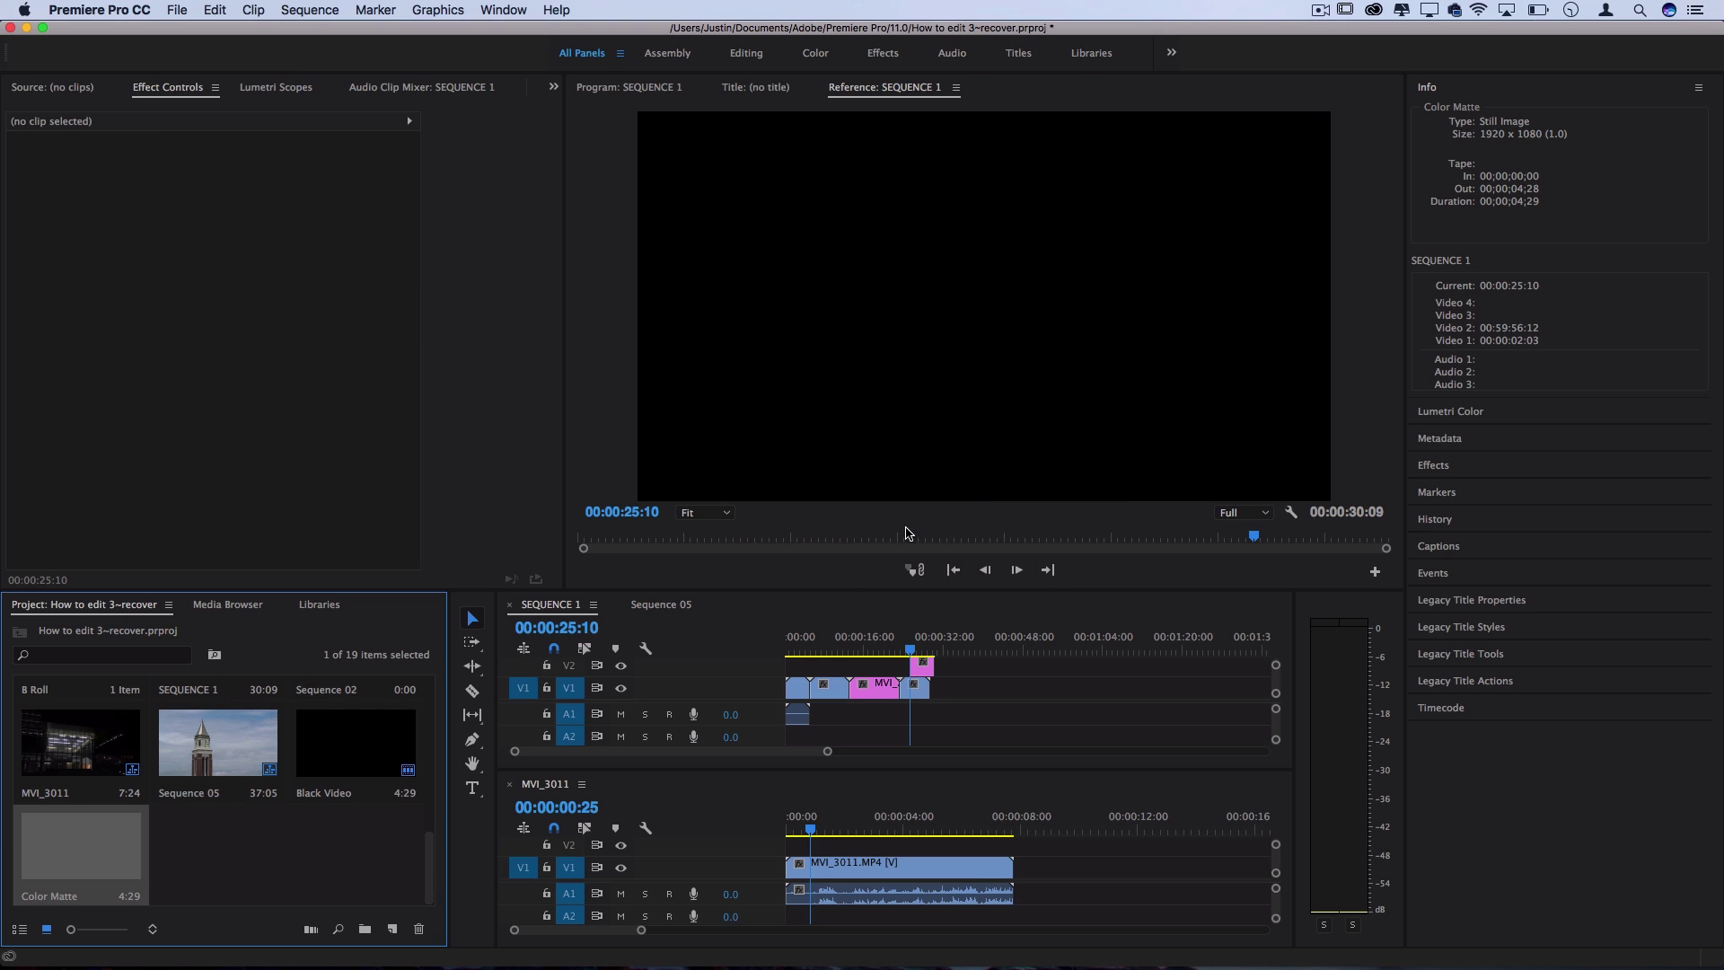
drag(90, 848, 907, 671)
scroll(208, 828, up, 4)
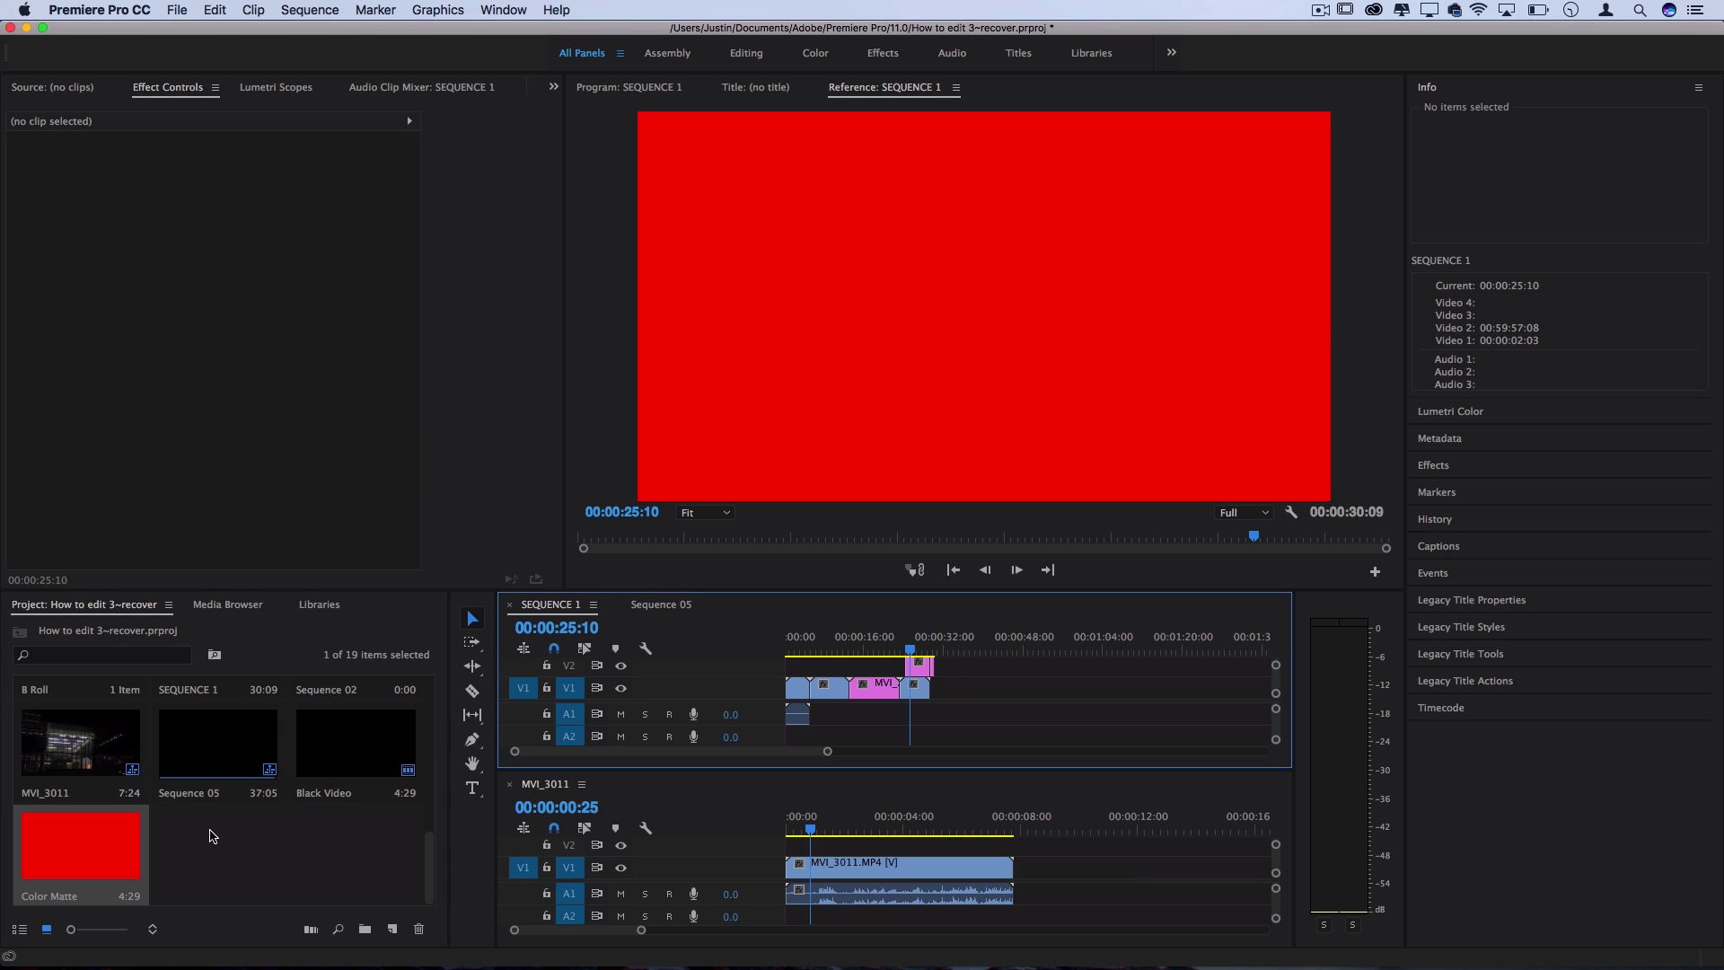
scroll(208, 828, up, 4)
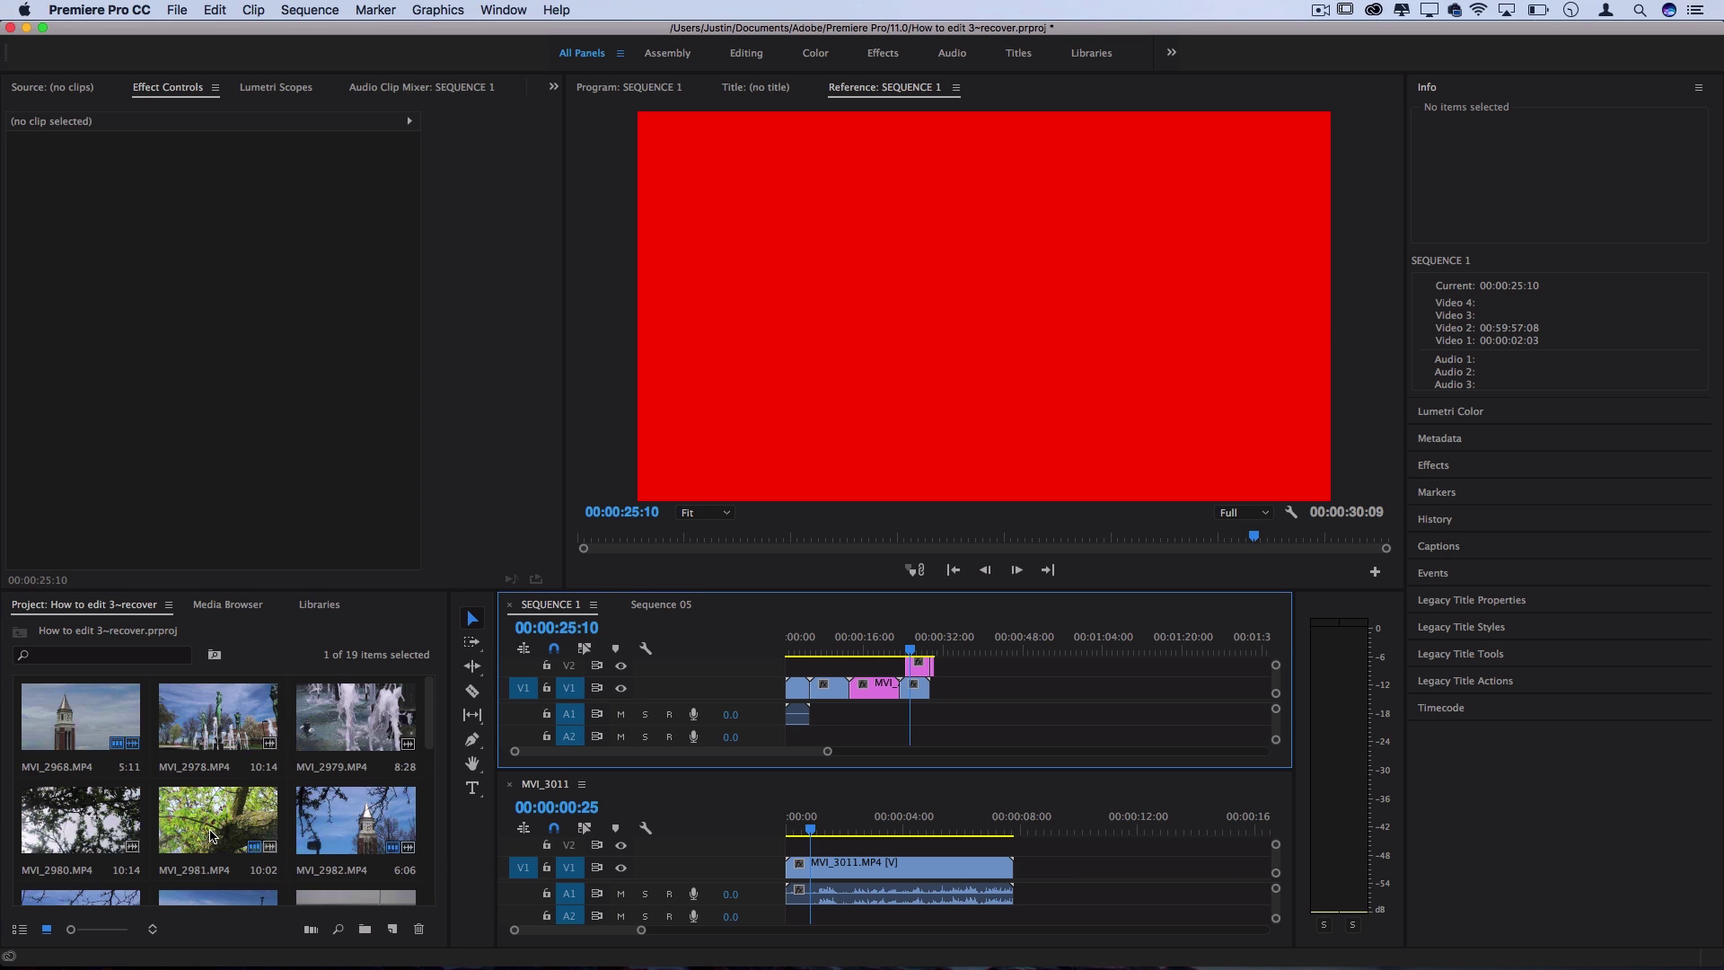
Step: Save the project via File > Save and activate the MVI_3011 timeline at 00:00:03:21
click(176, 10)
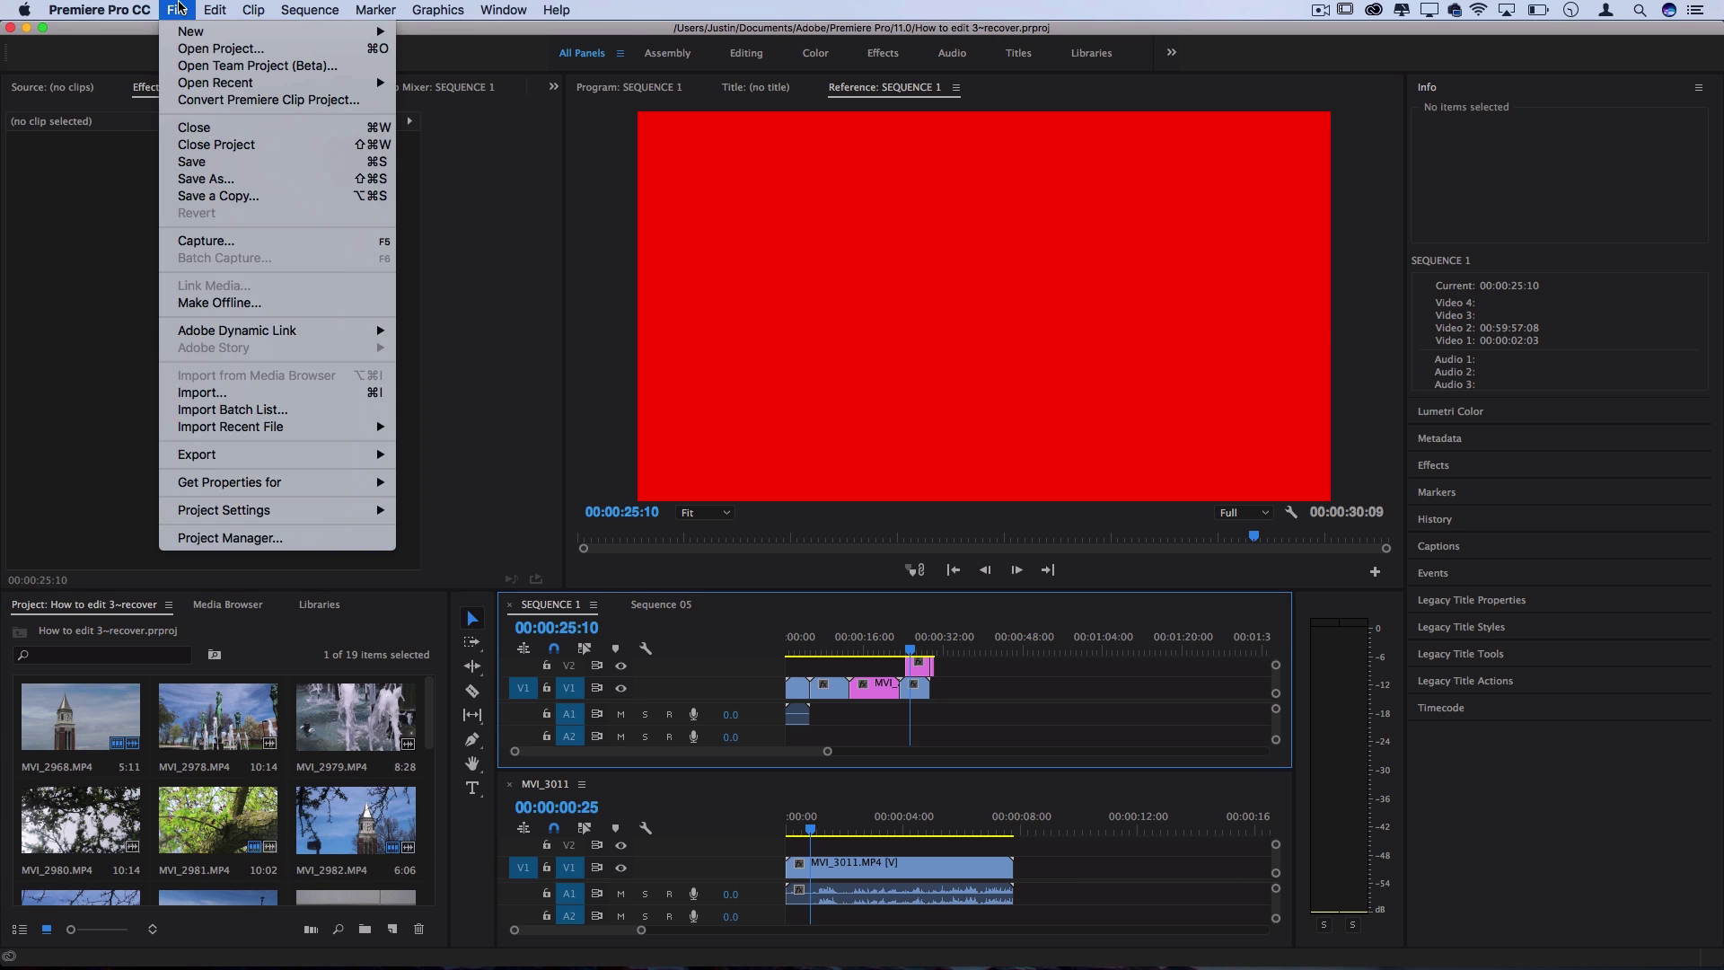
click(184, 158)
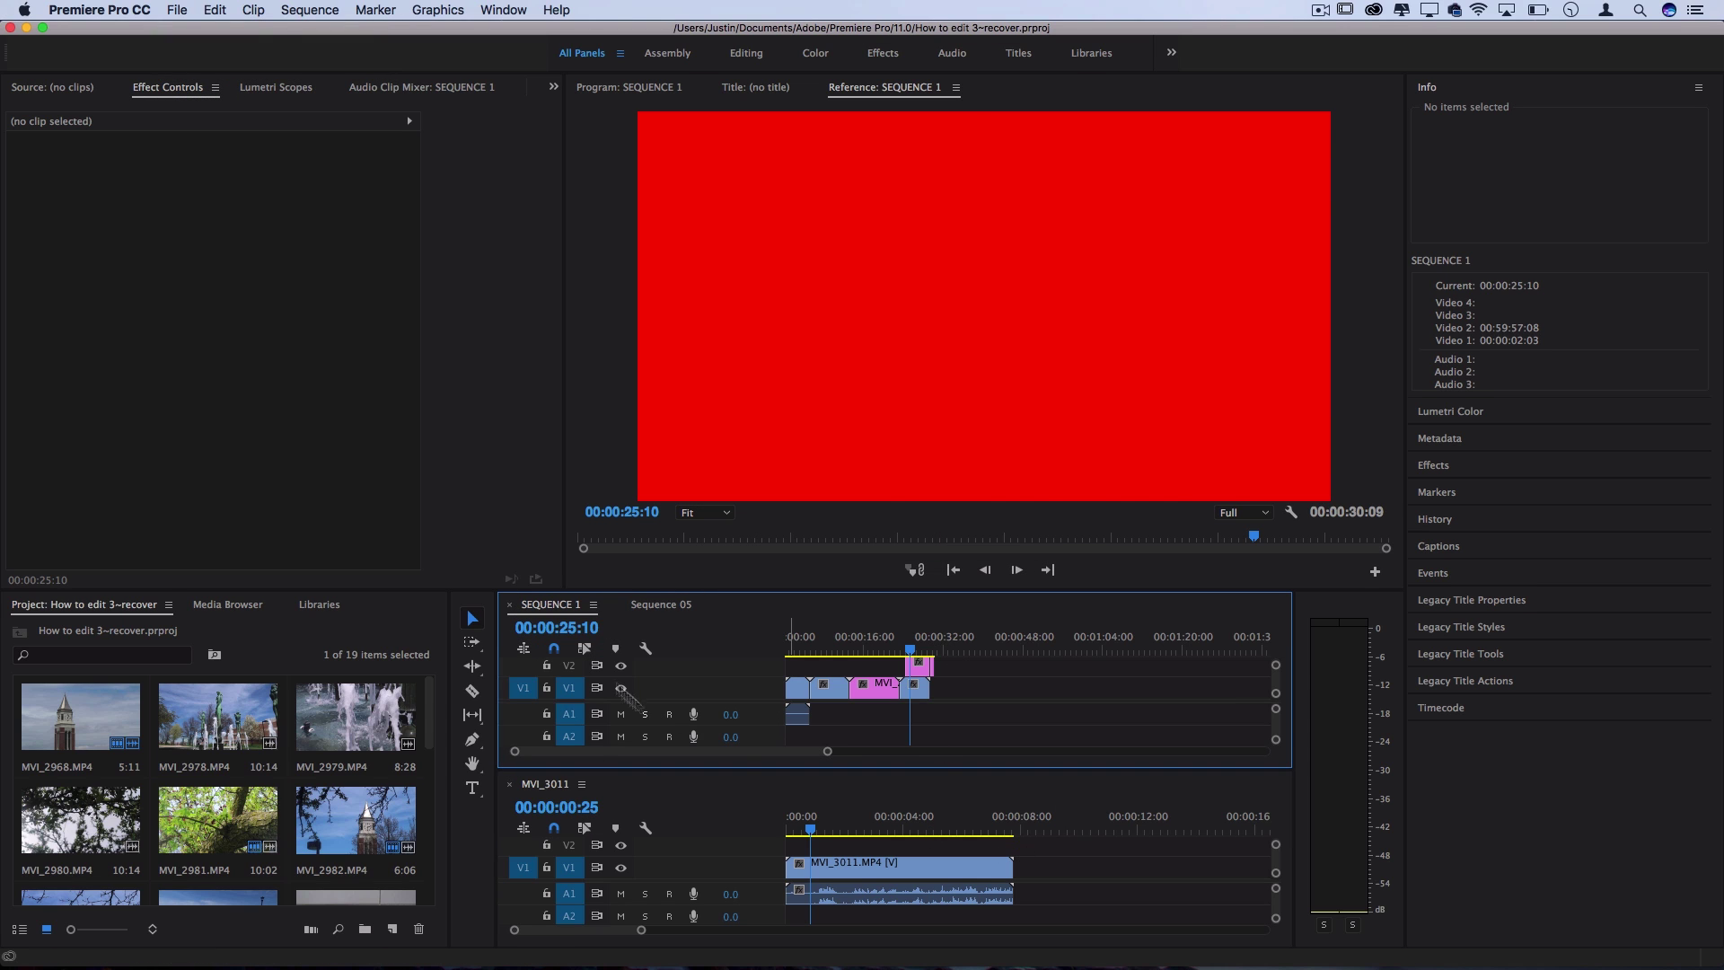
click(896, 814)
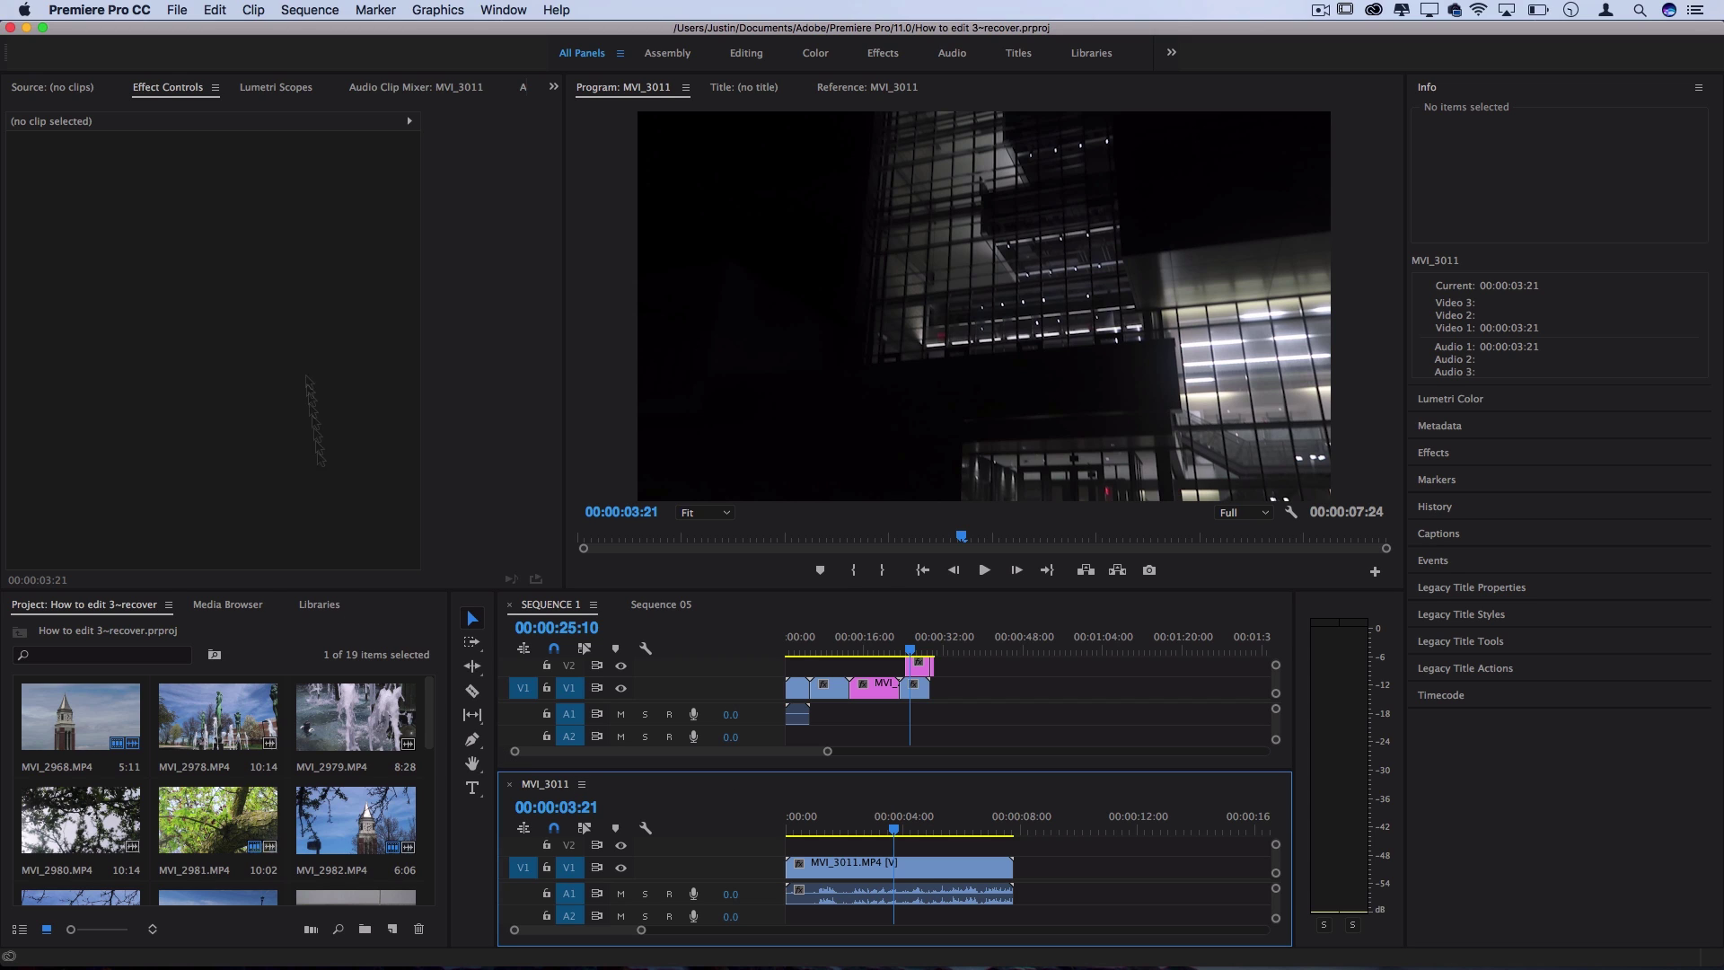
click(310, 9)
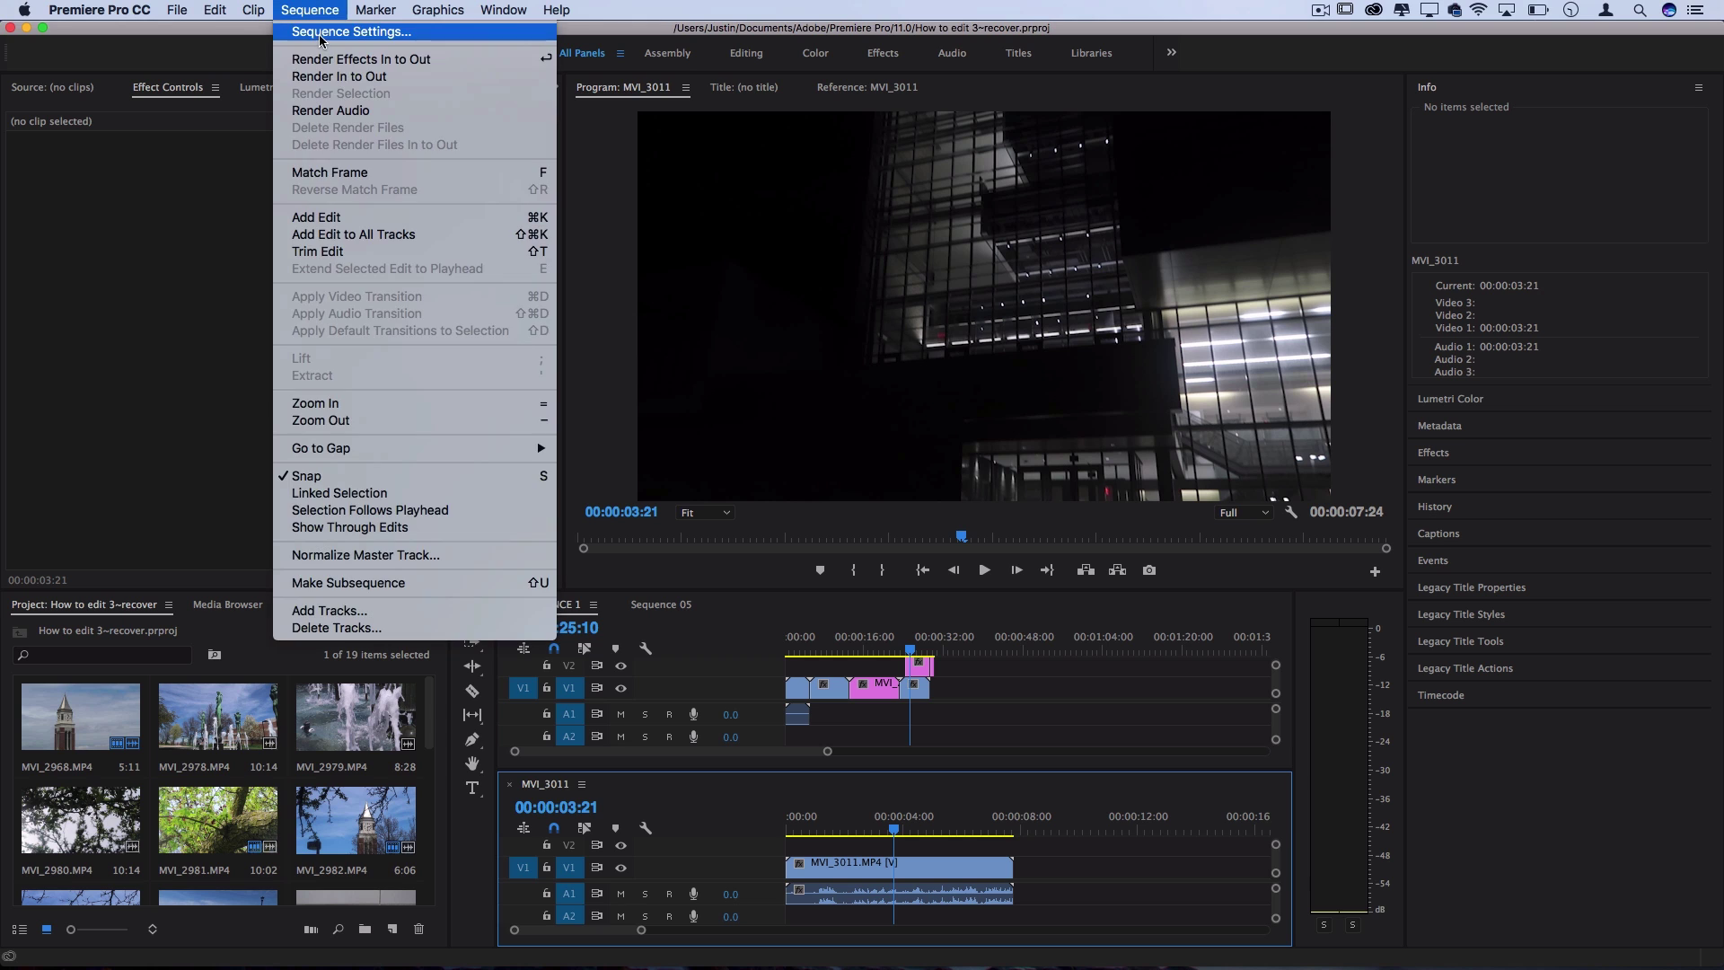
click(323, 31)
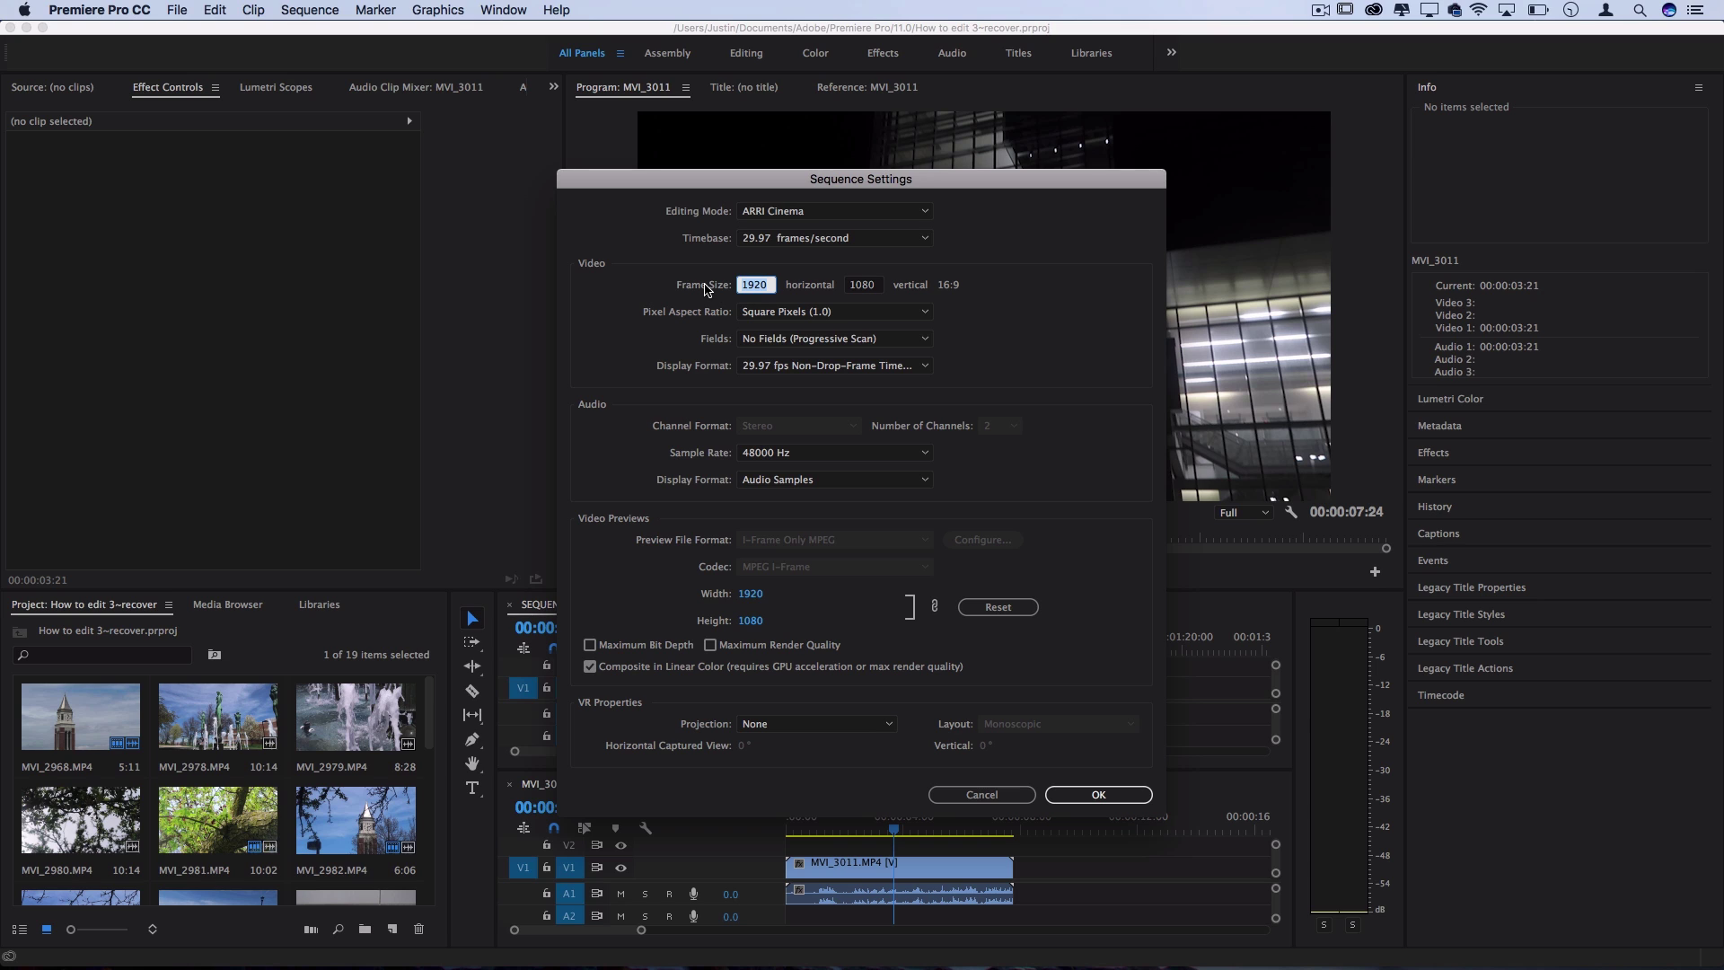
click(1069, 797)
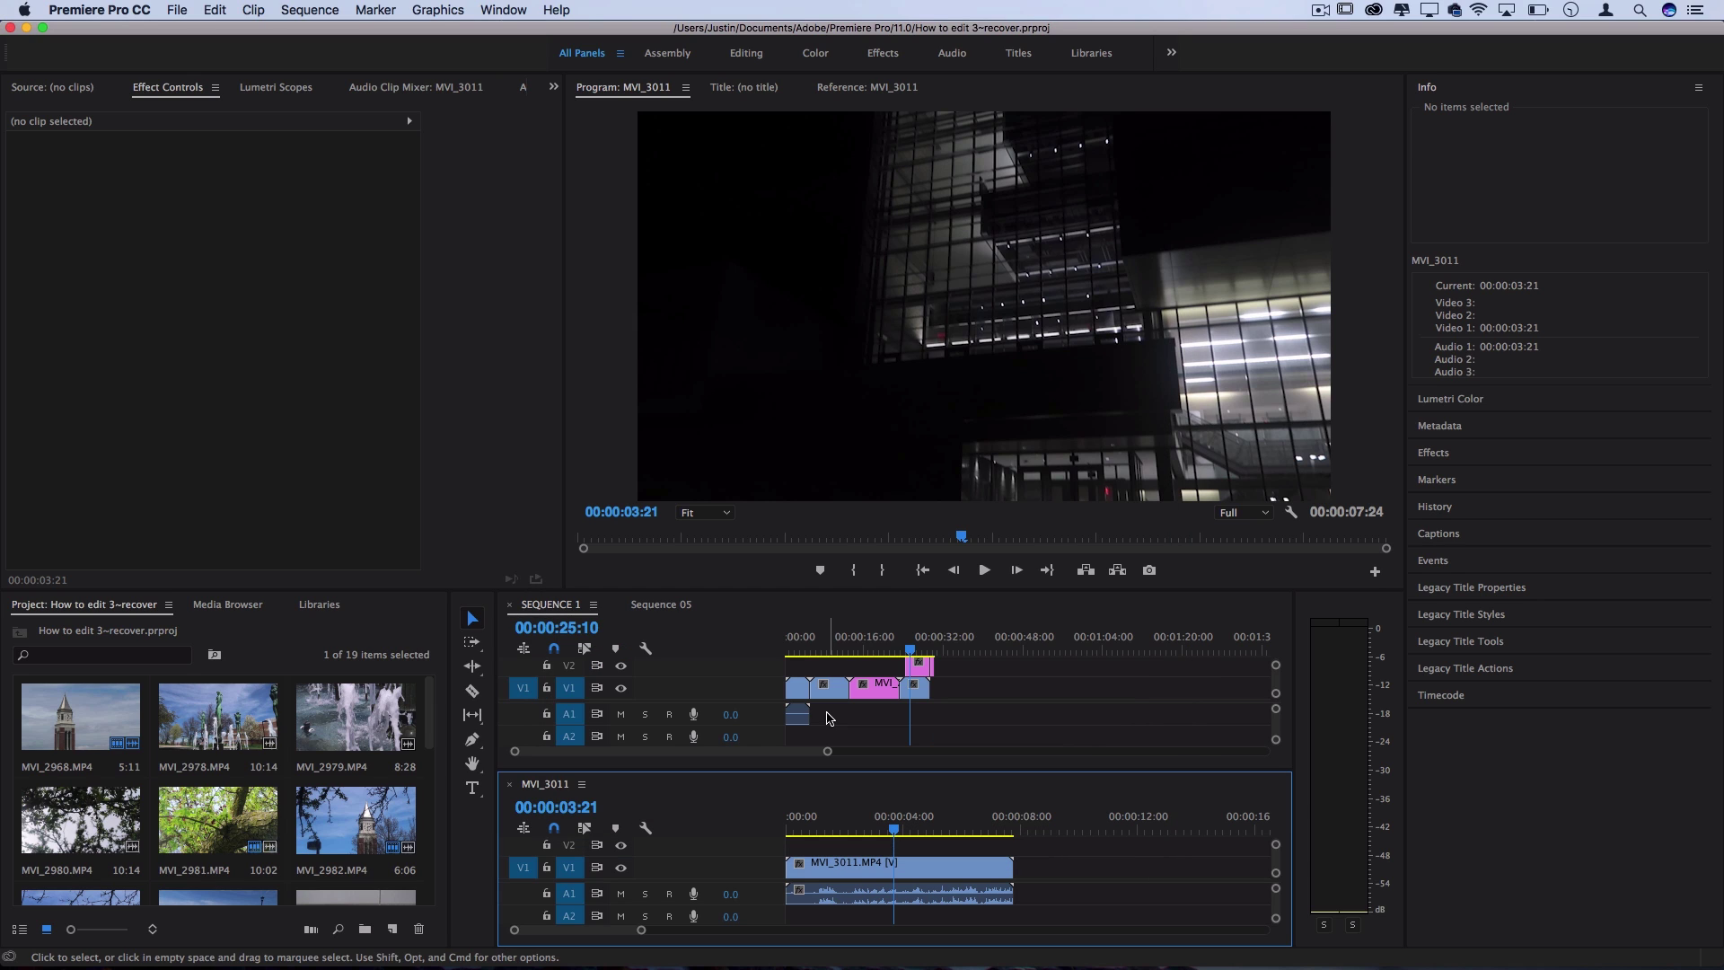
Step: Save the project again with File > Save
click(182, 16)
click(207, 166)
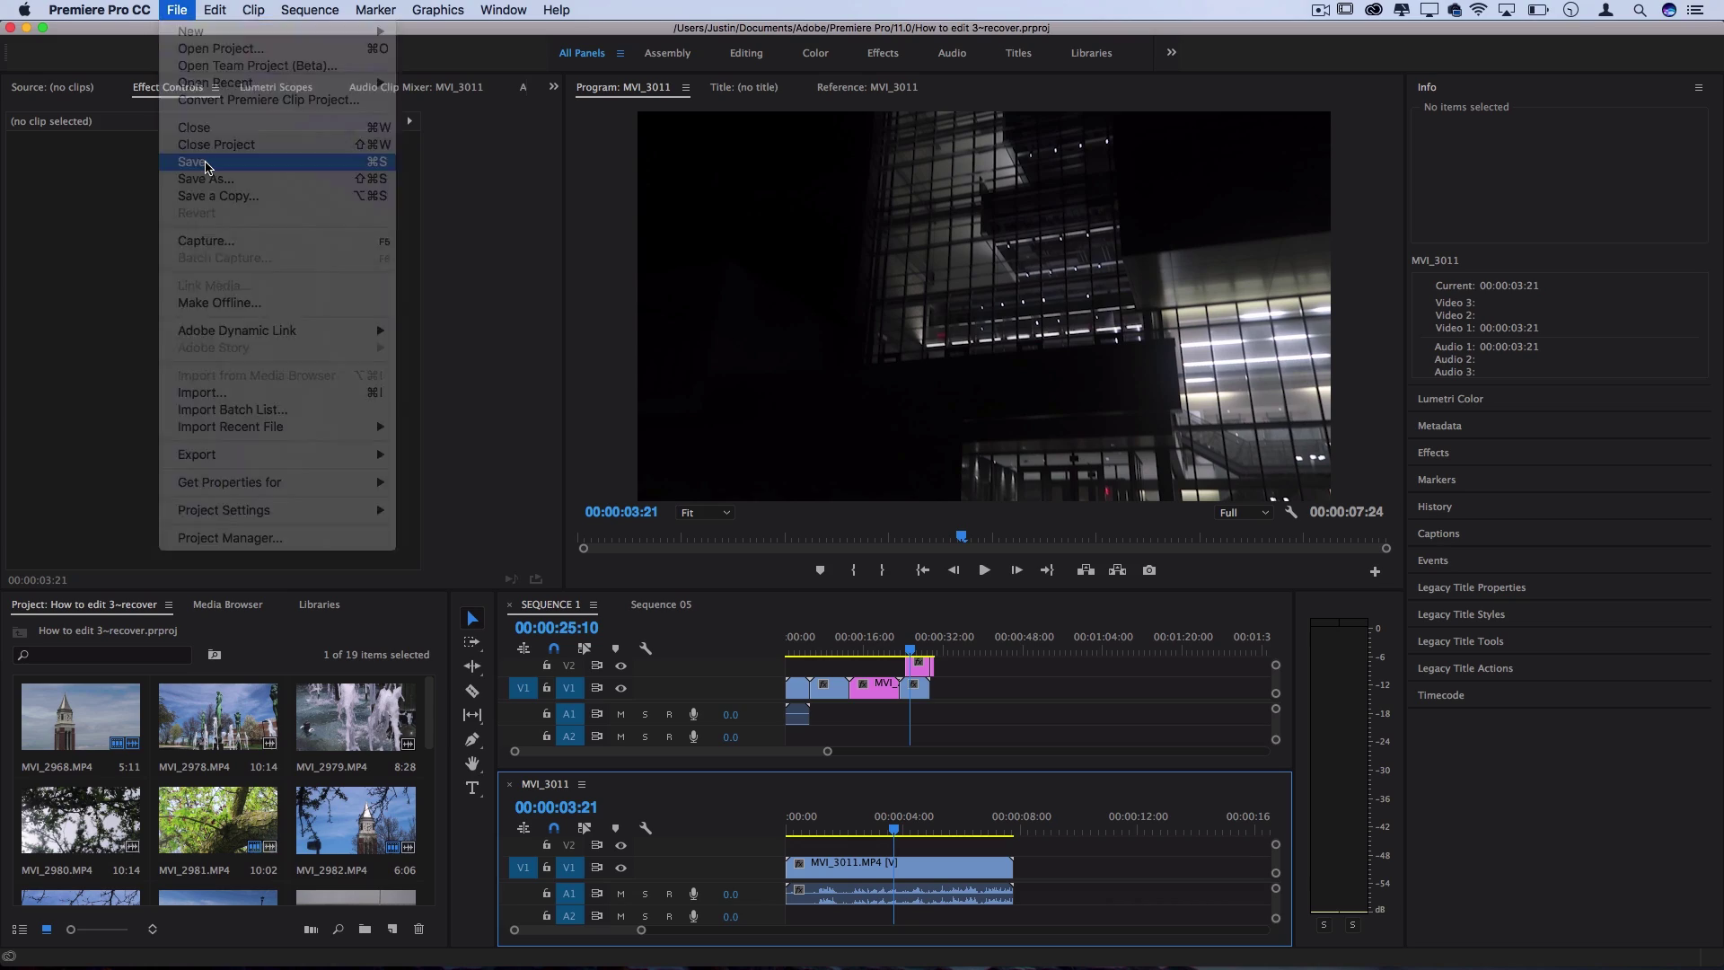